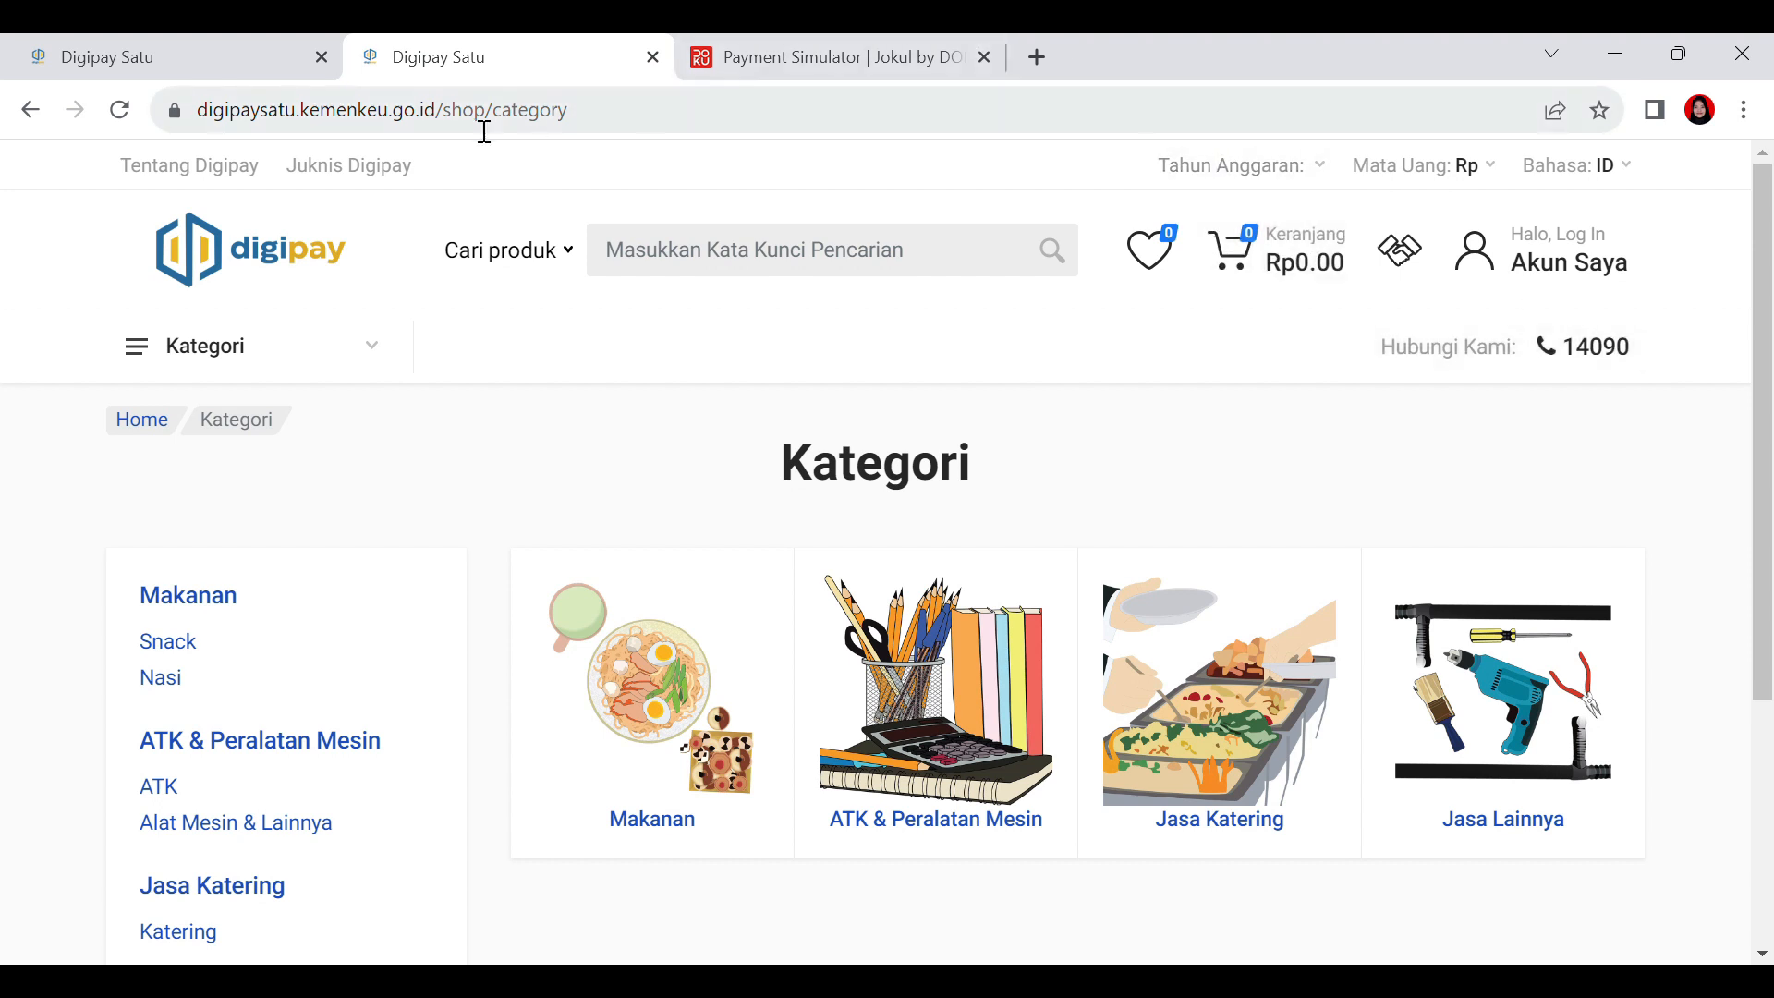
Step: Highlight the site address digipaysatu.kemenkeu.go.id/shop/category and go to the account login under Akun Saya
left_click(653, 127)
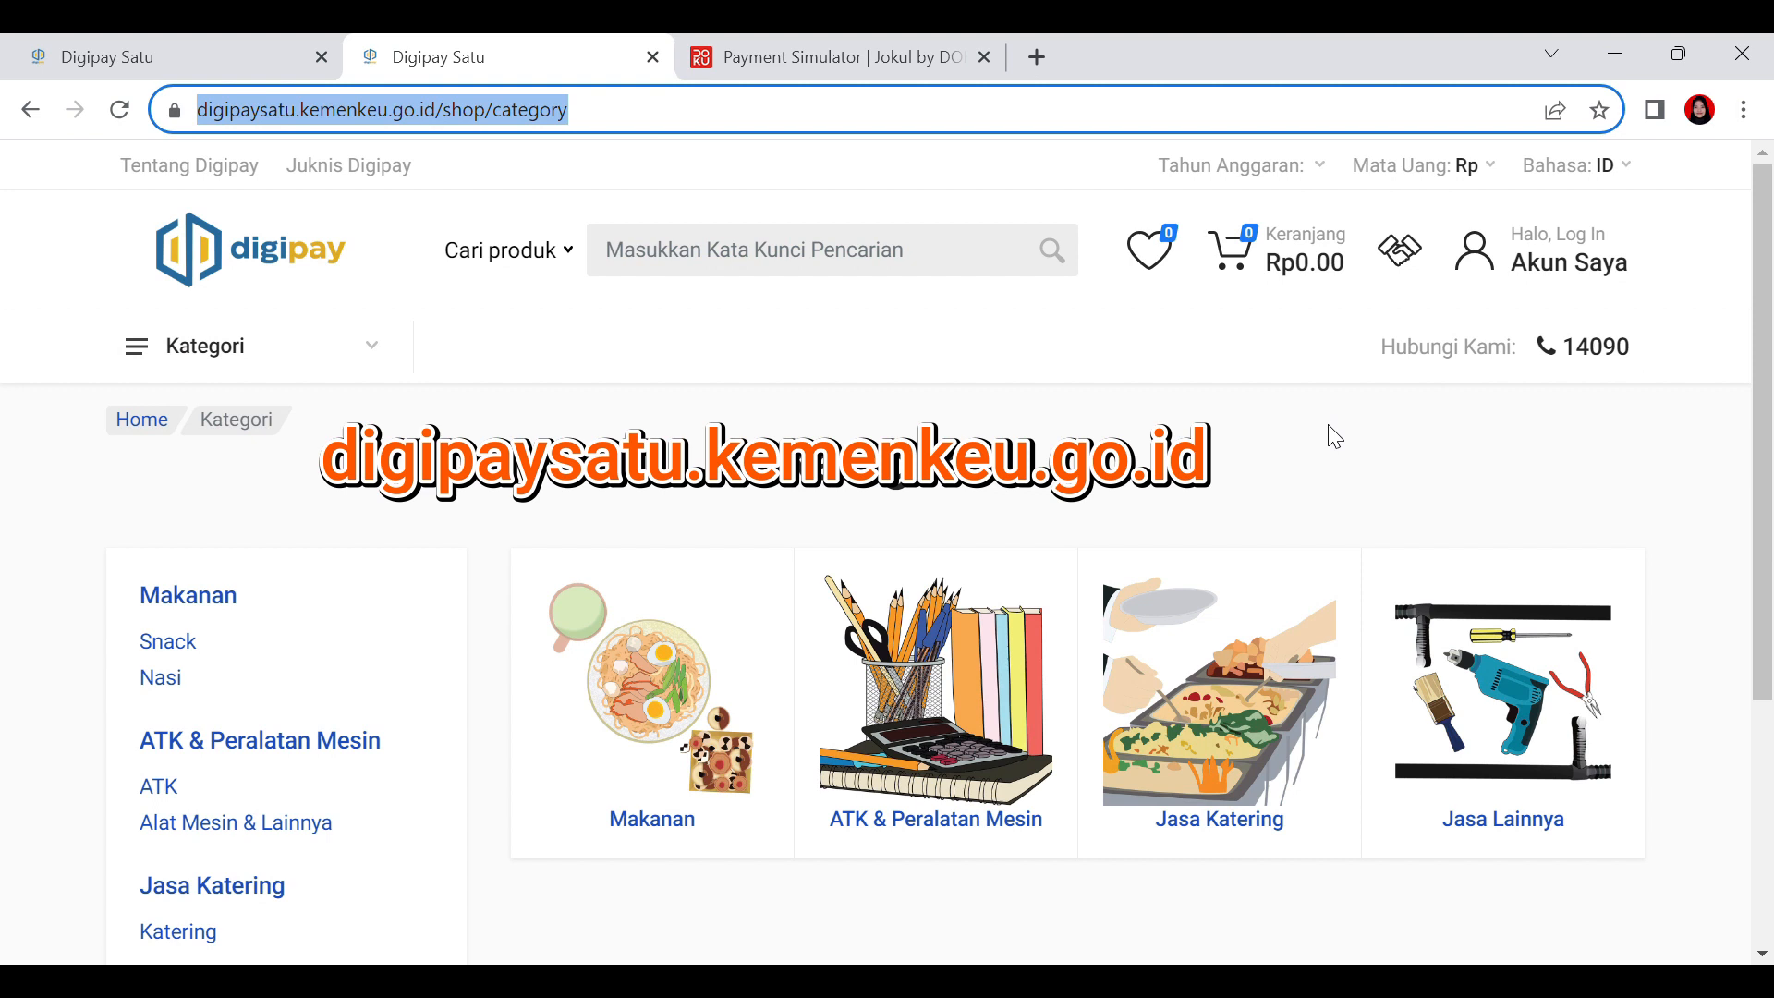
left_click(1299, 428)
left_click(1541, 280)
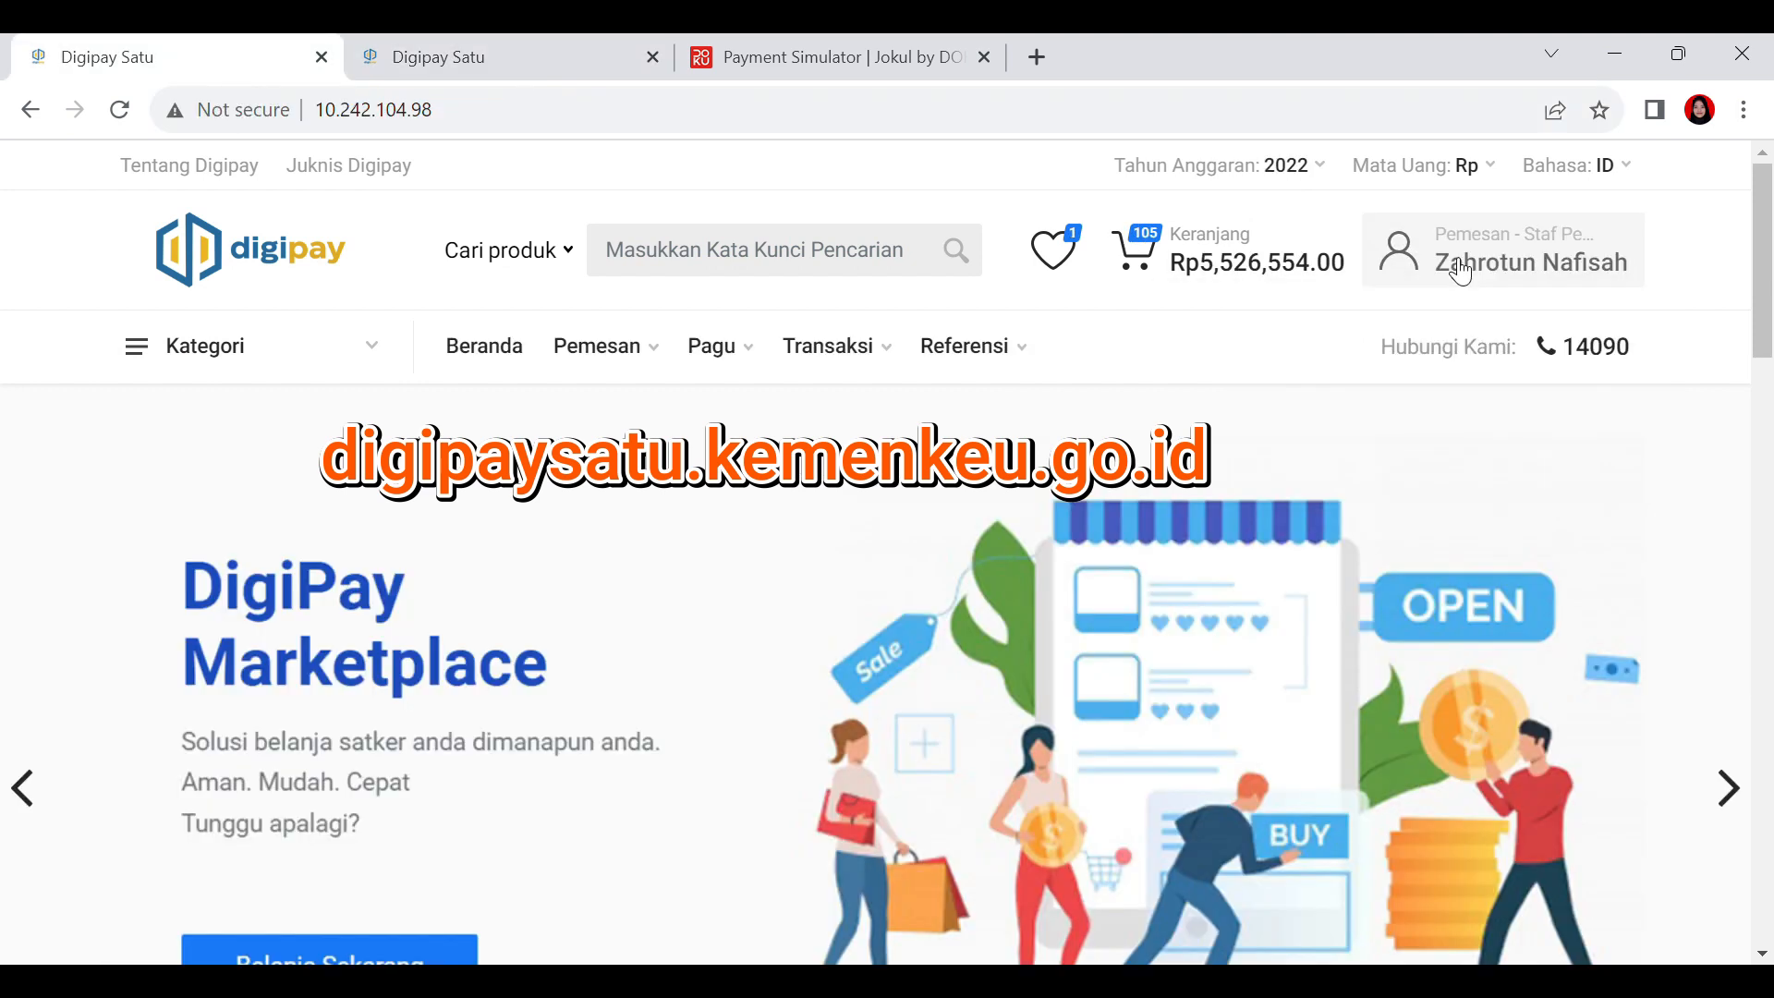
Step: Open the user profile and review the roles listed under Ubah Kewenangan
left_click(1459, 263)
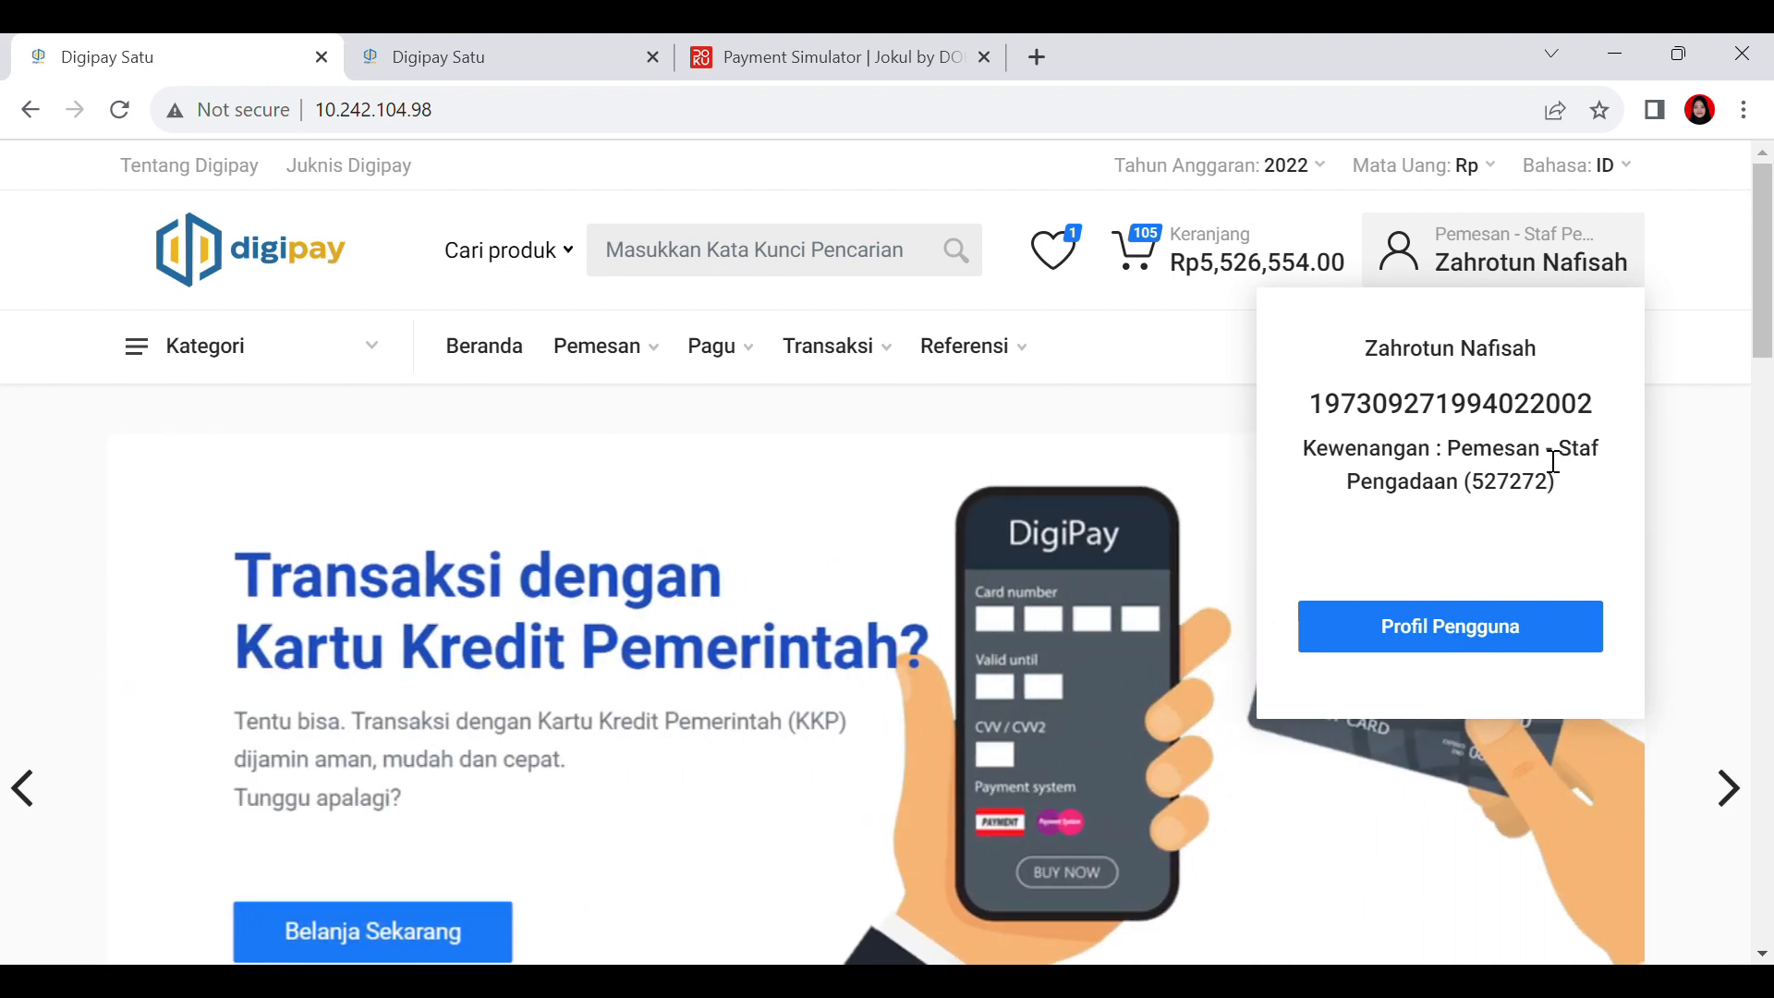
left_click(1515, 630)
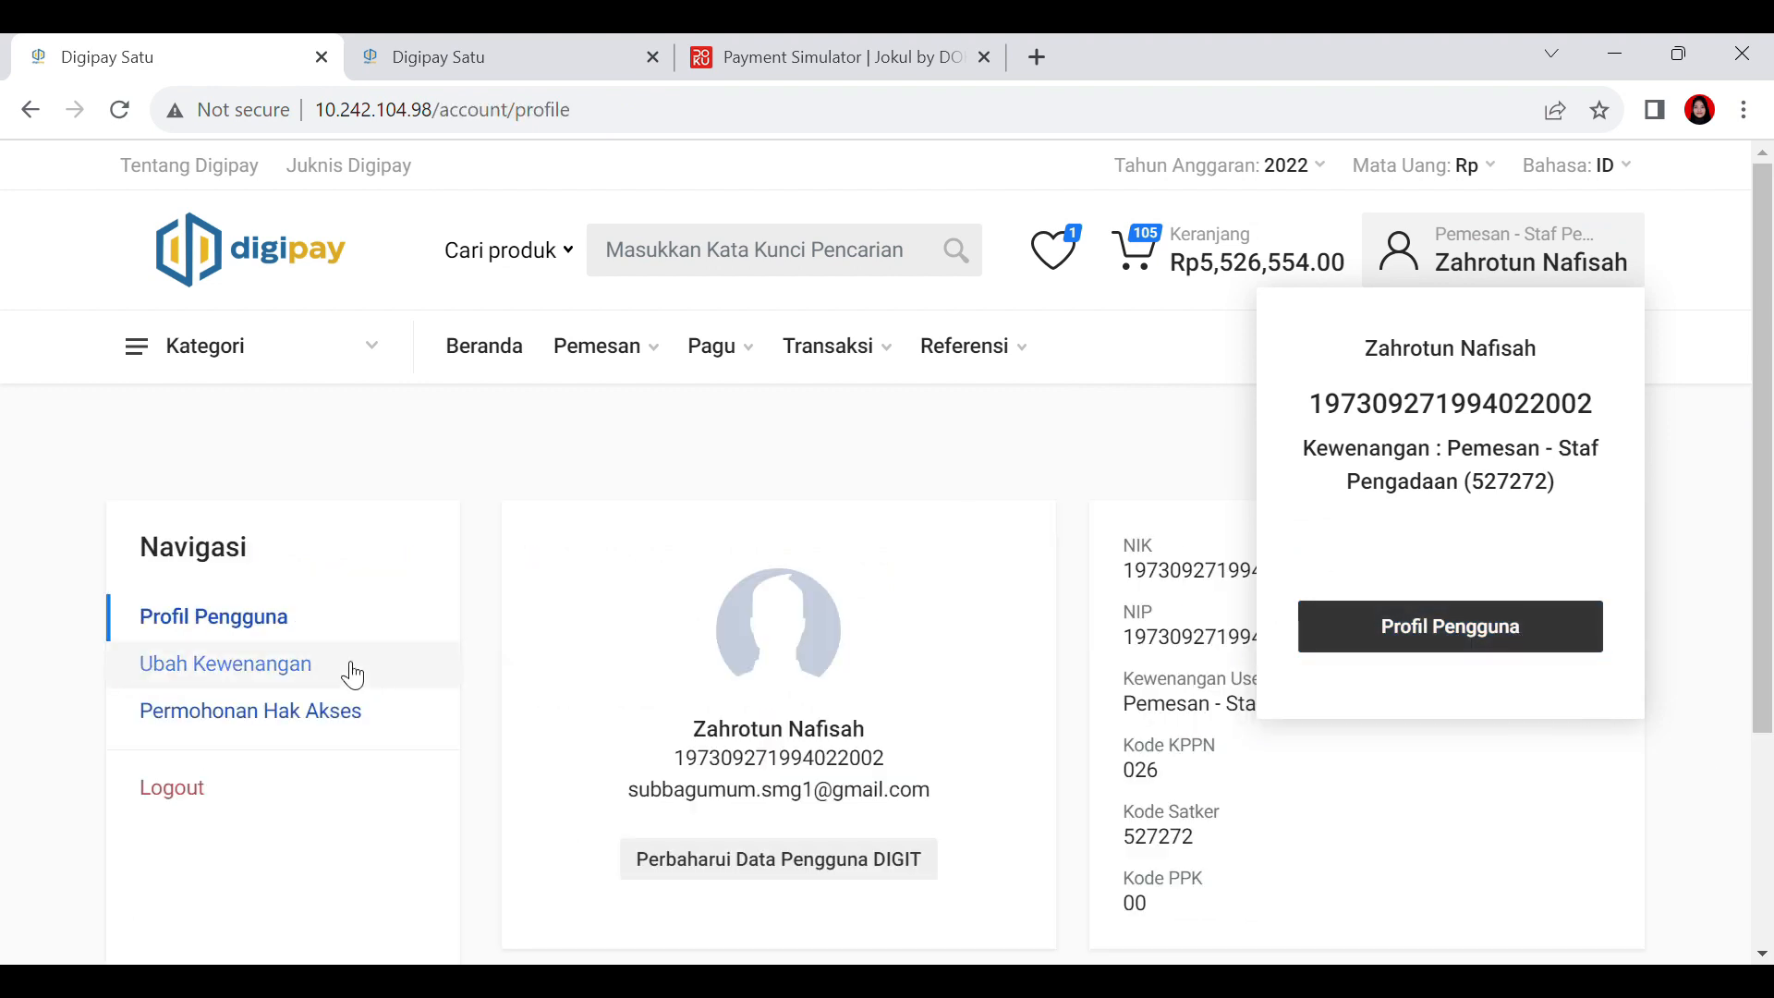
left_click(279, 679)
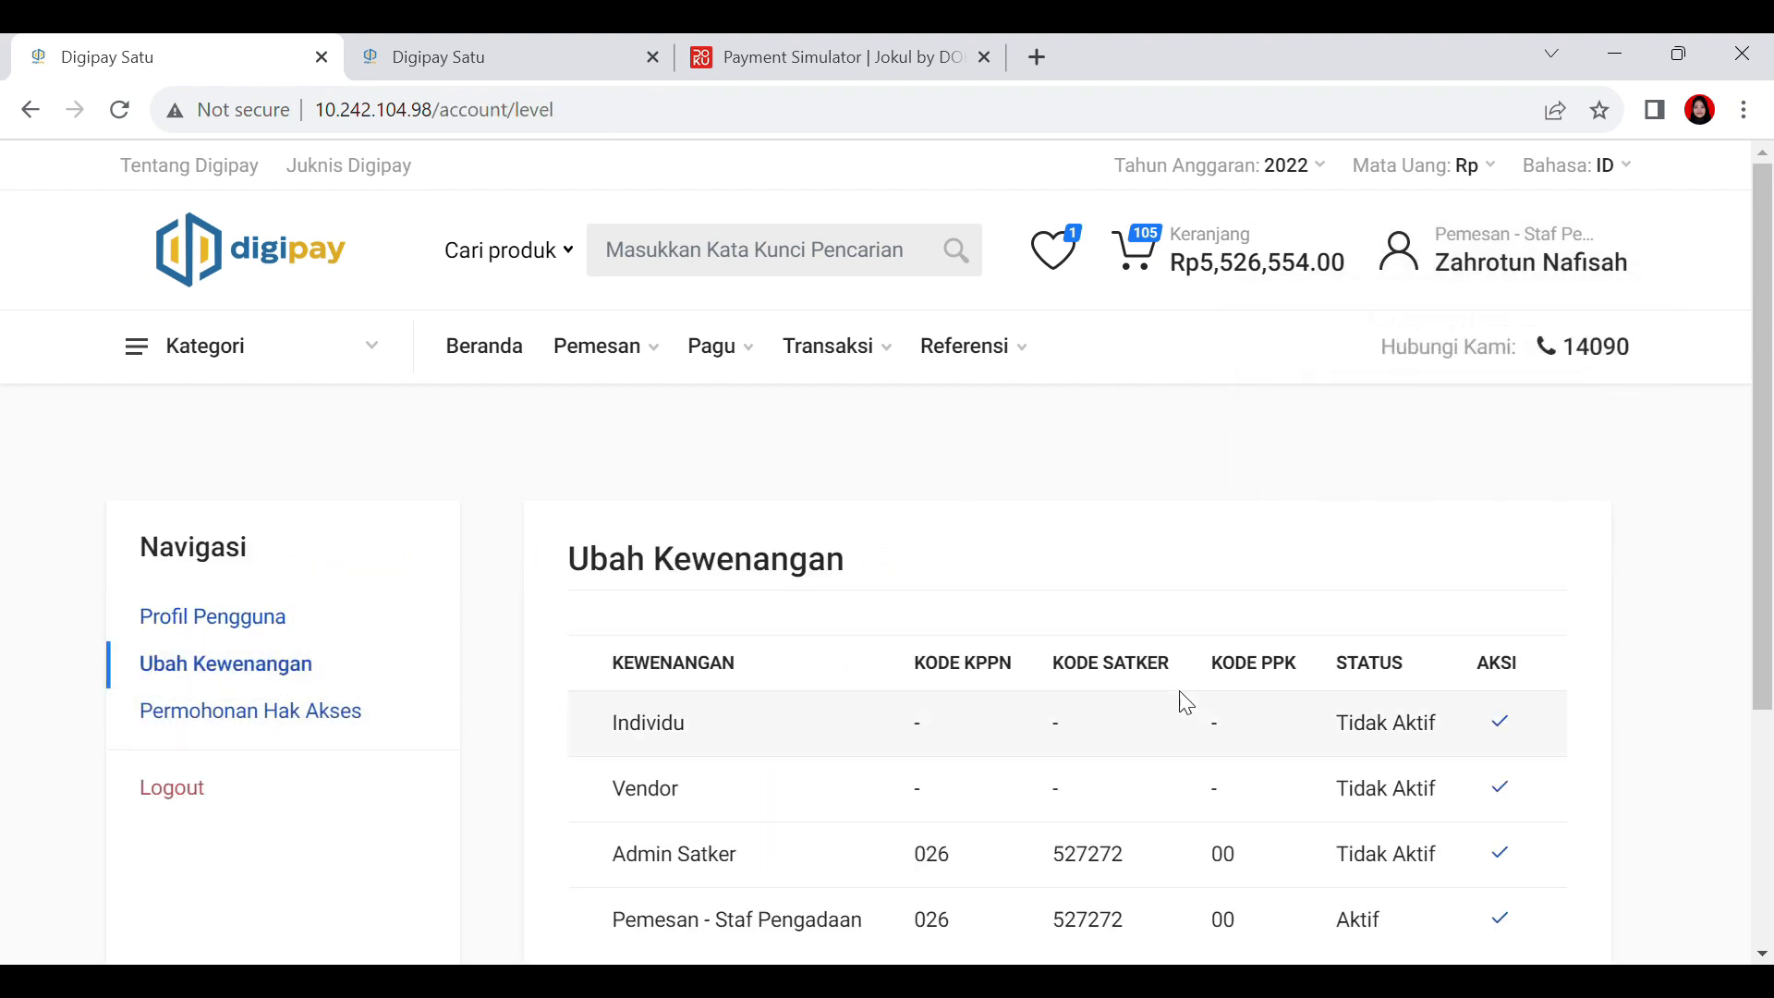
scroll(1185, 702, "down", 2)
scroll(1274, 517, "up", 2)
left_click(1567, 288)
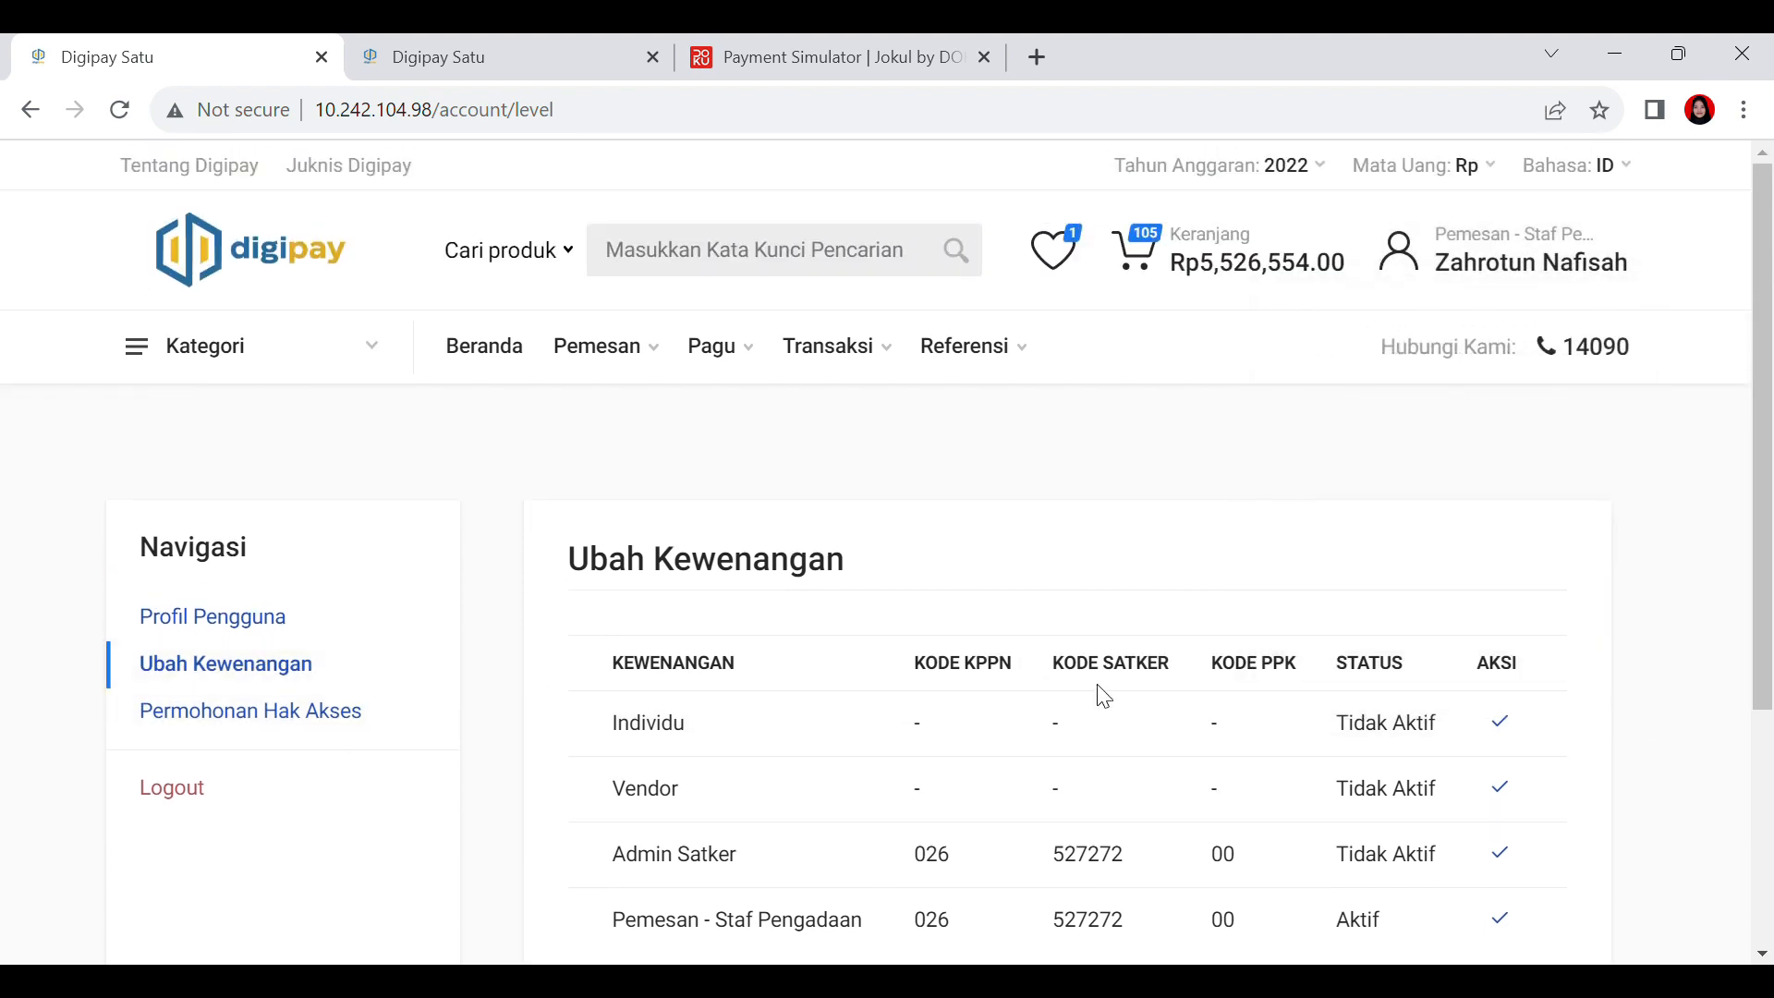
scroll(1100, 693, "down", 2)
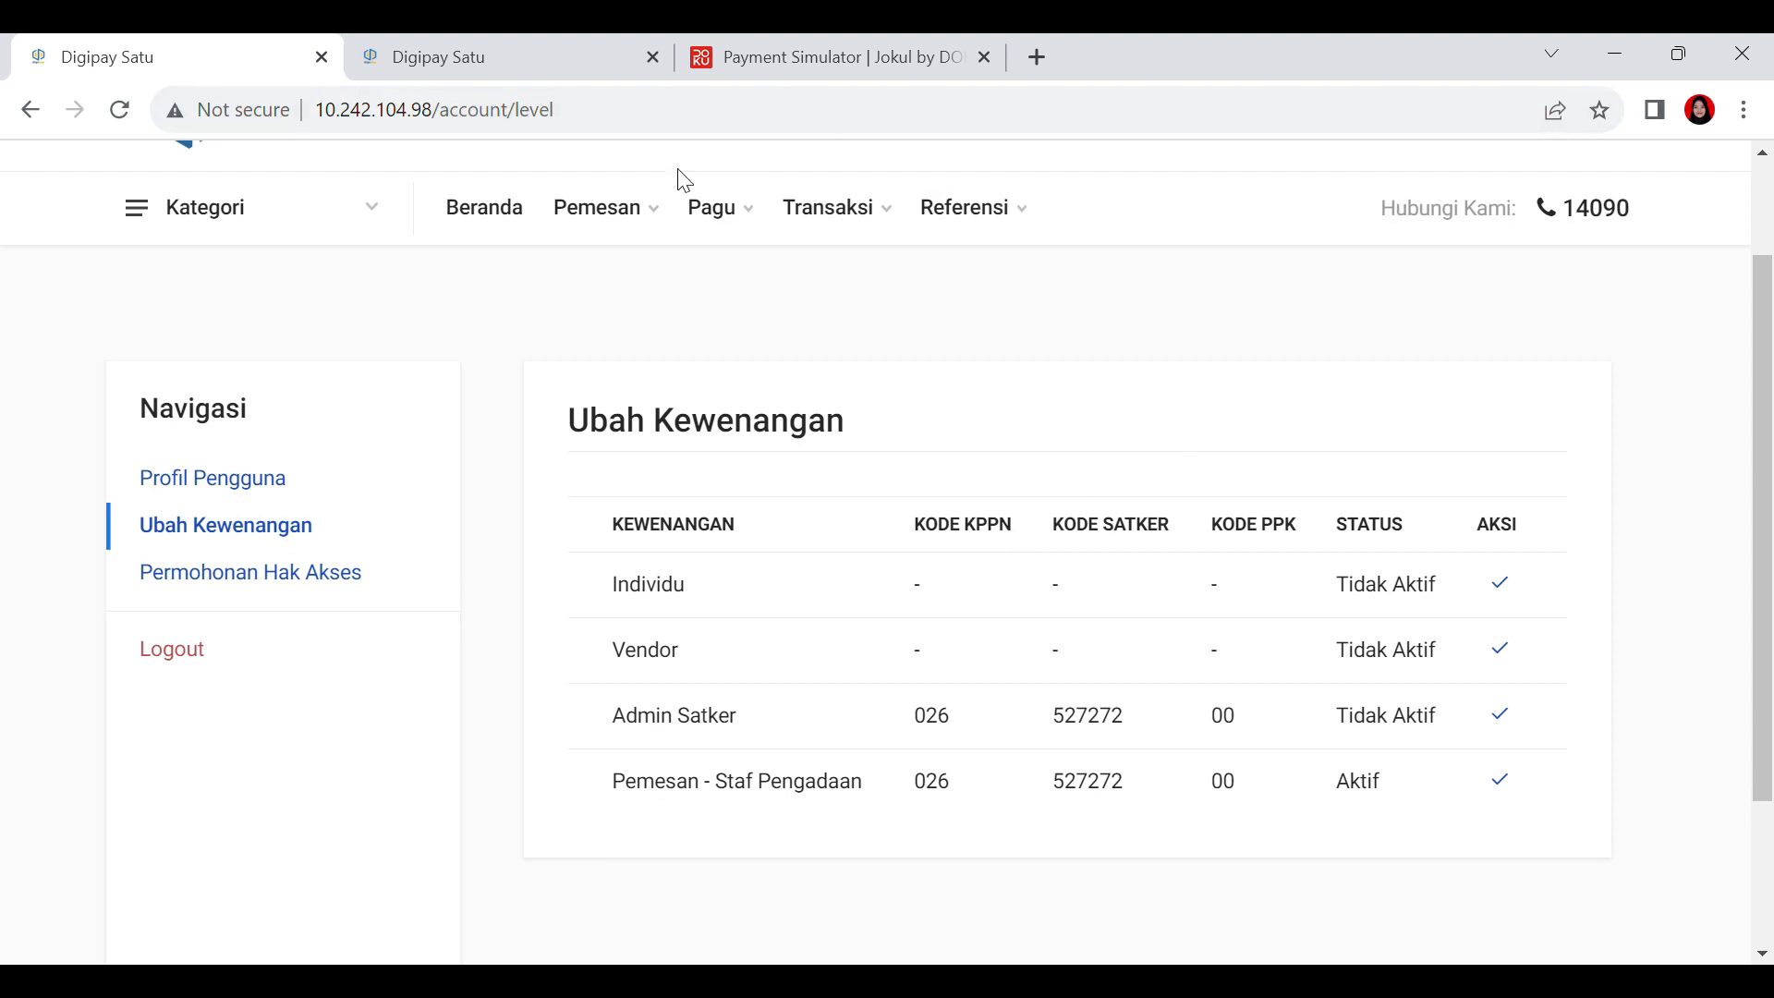
Step: Open the Pemesan shipping address list (Alamat Pengiriman) and review the recorded address
mouse_move(644, 214)
left_click(673, 266)
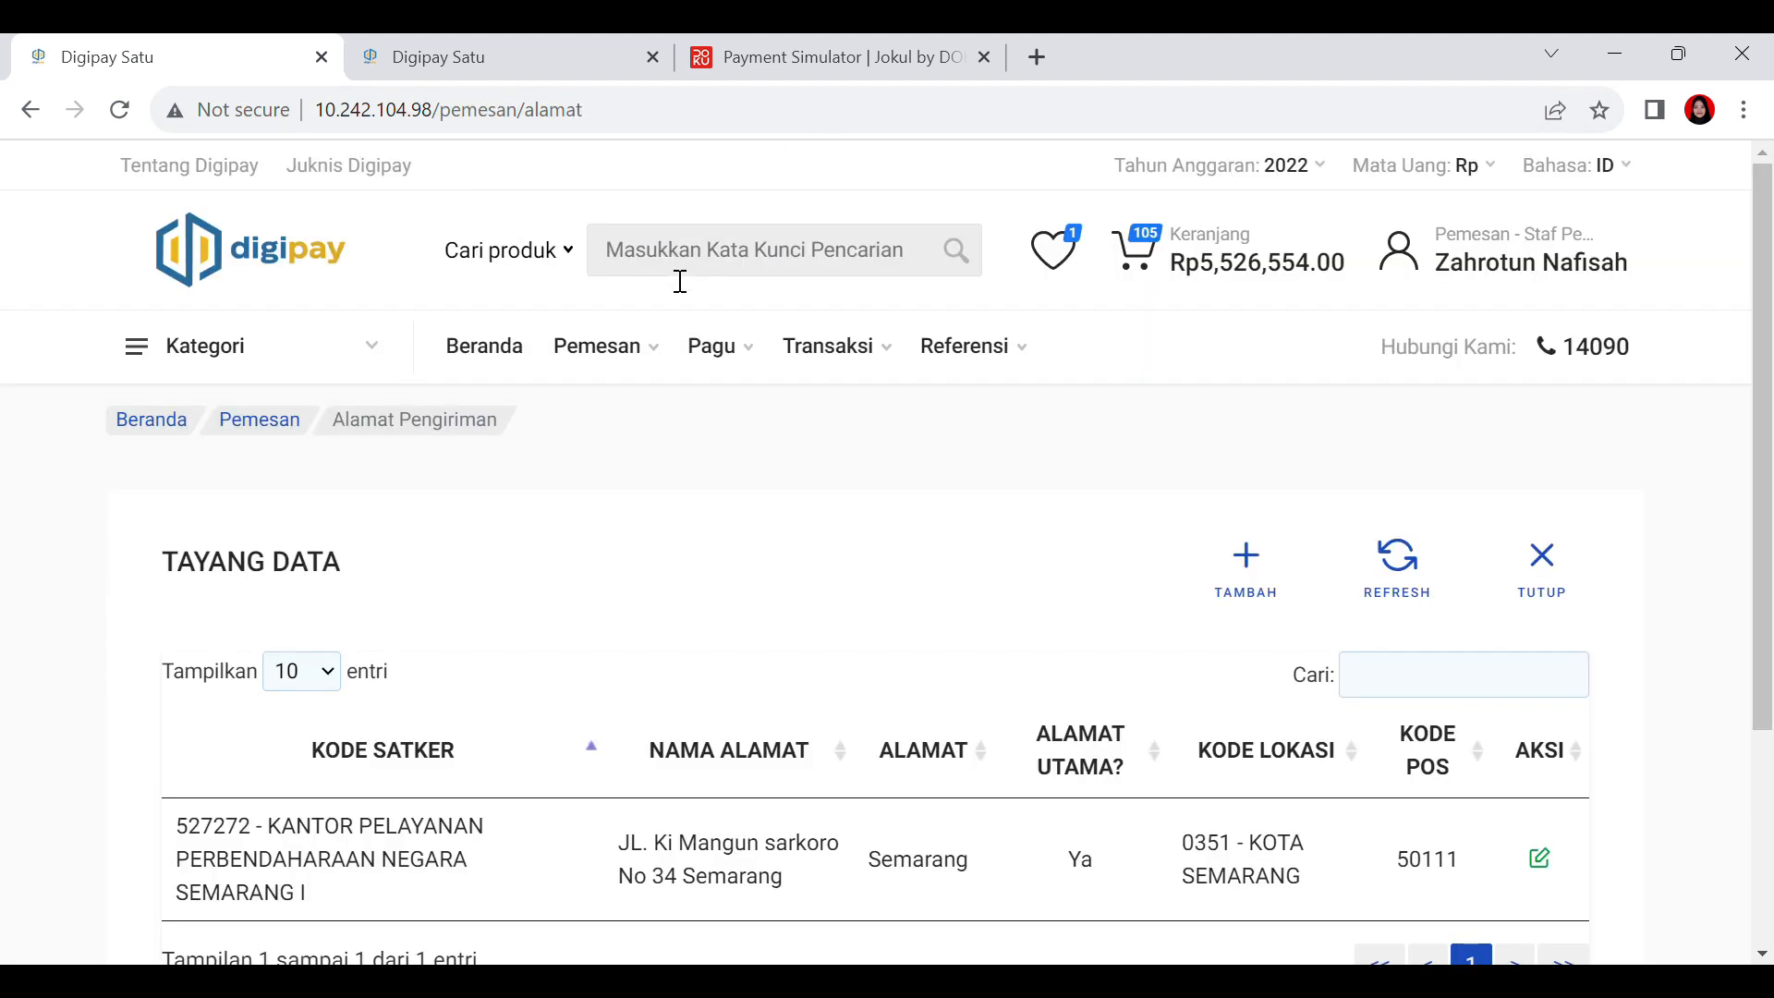
scroll(1120, 638, "down", 3)
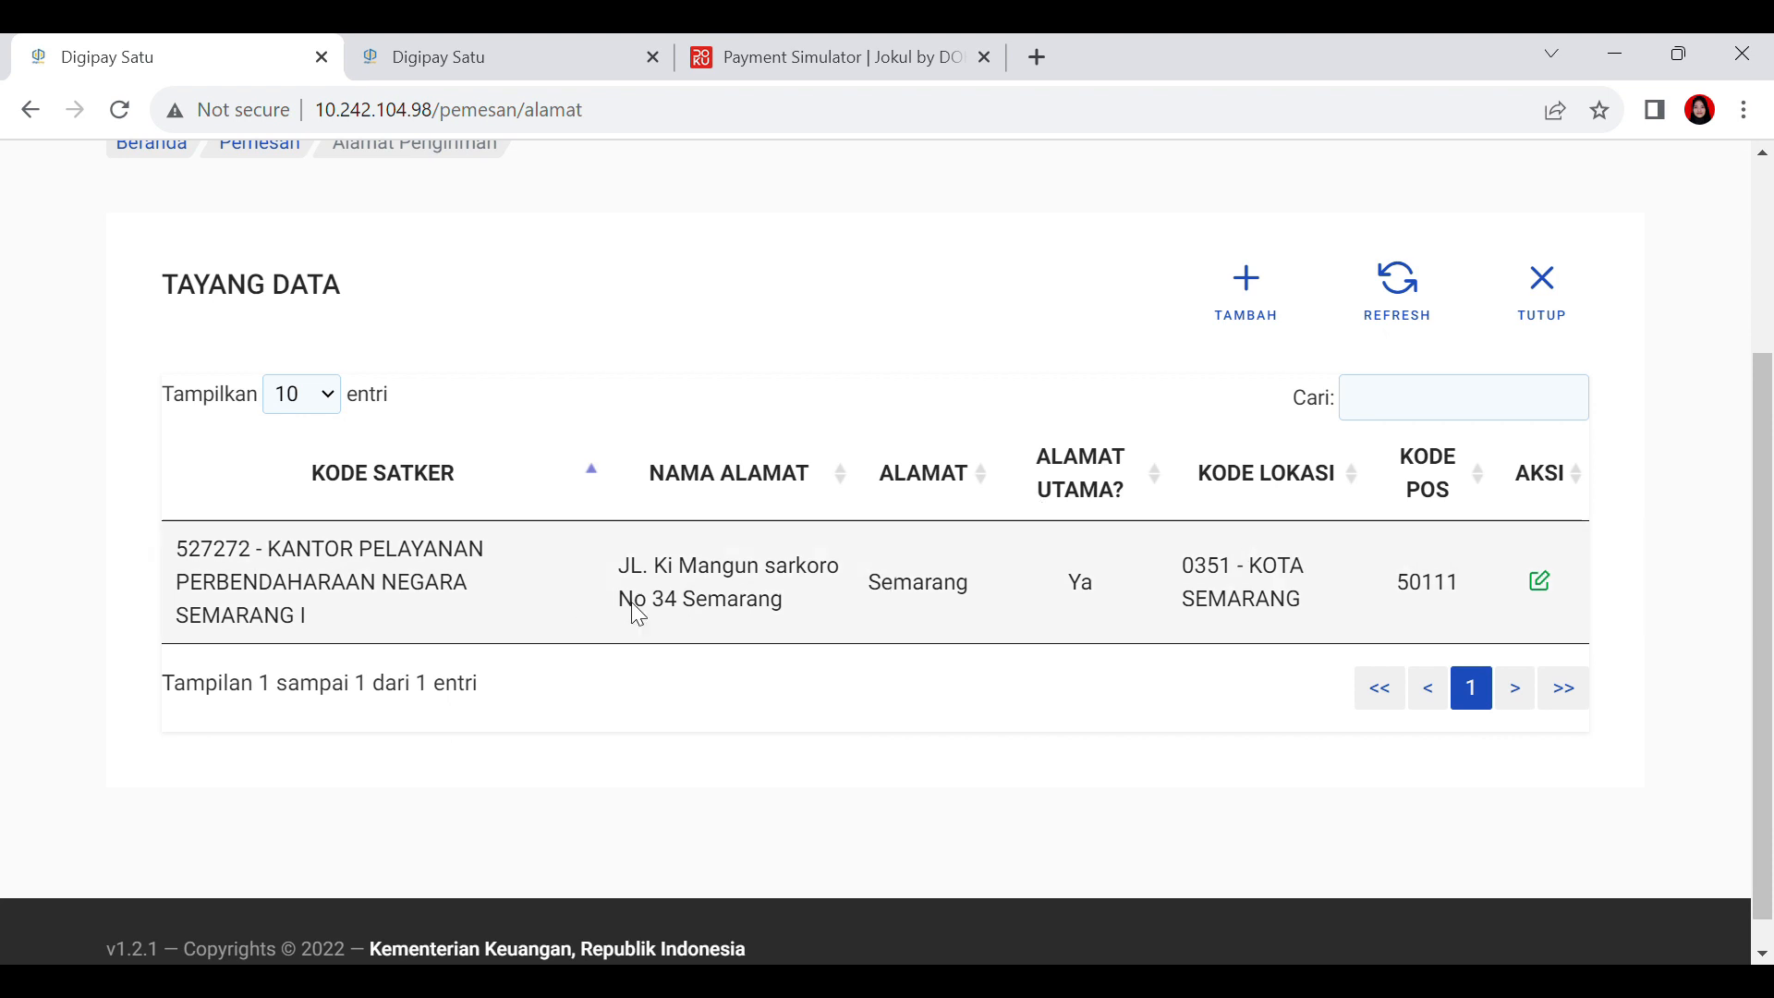
scroll(1306, 562, "up", 3)
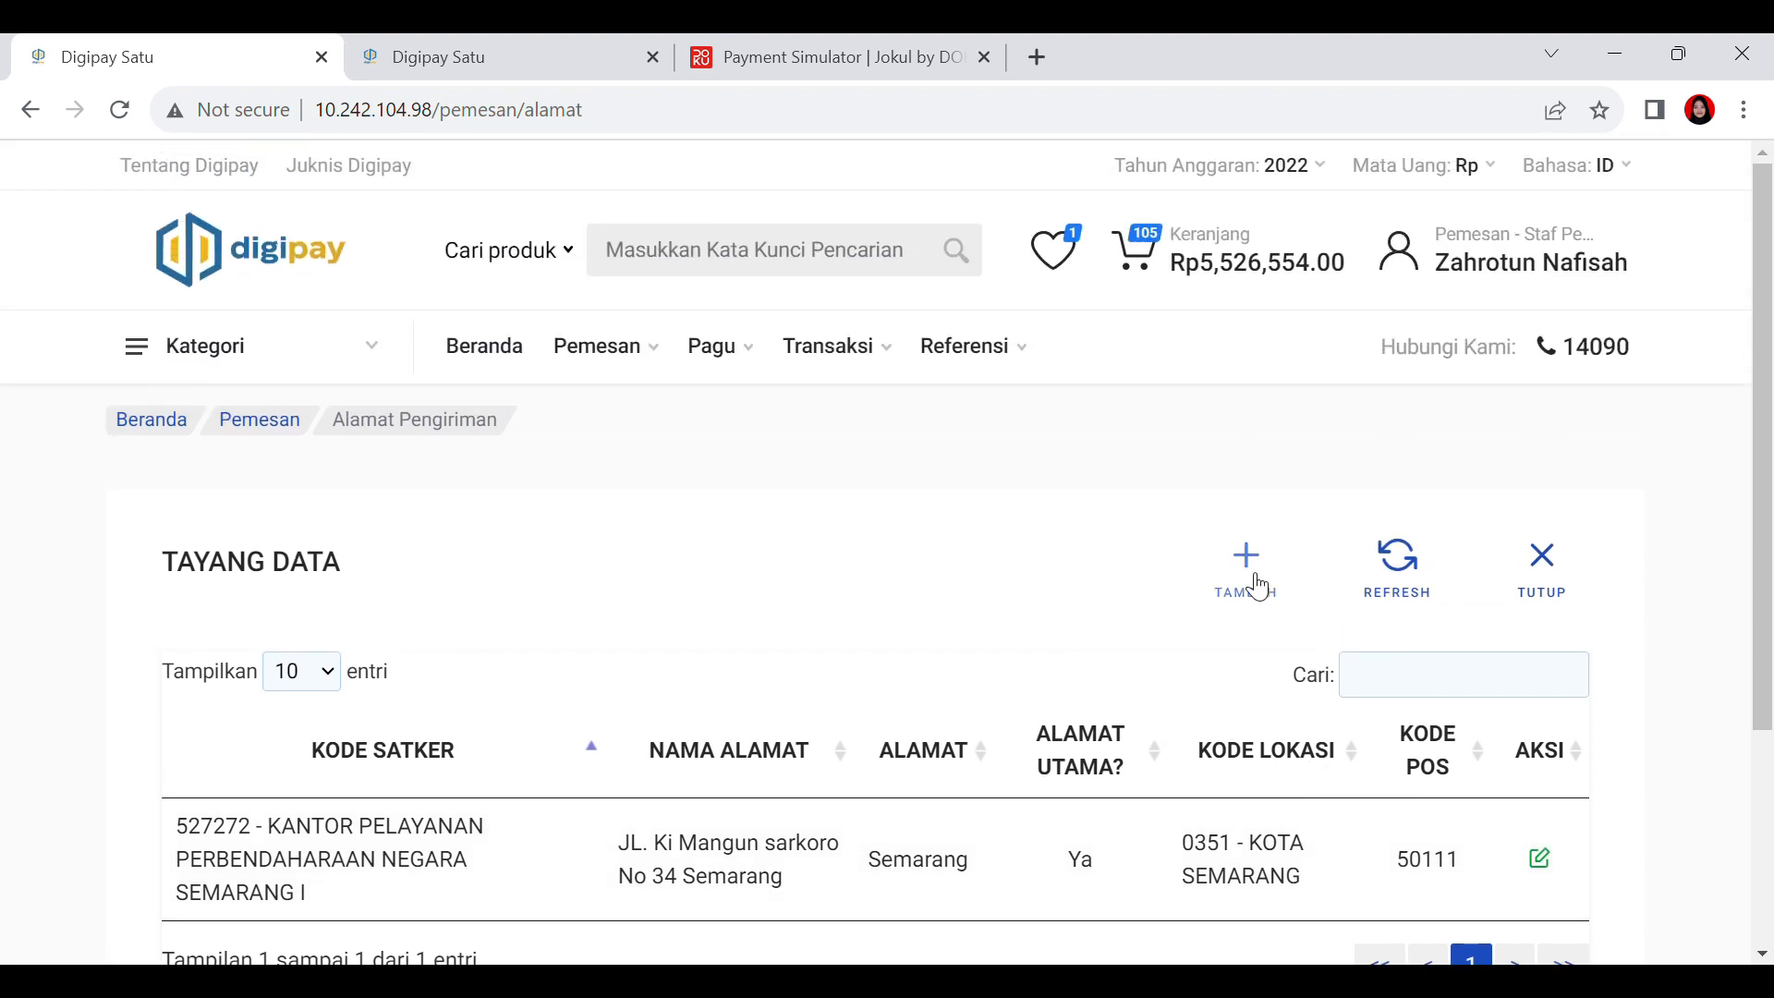
Step: Start a new shipping address record and set its location code to 0351 - KOTA SEMARANG
left_click(1257, 586)
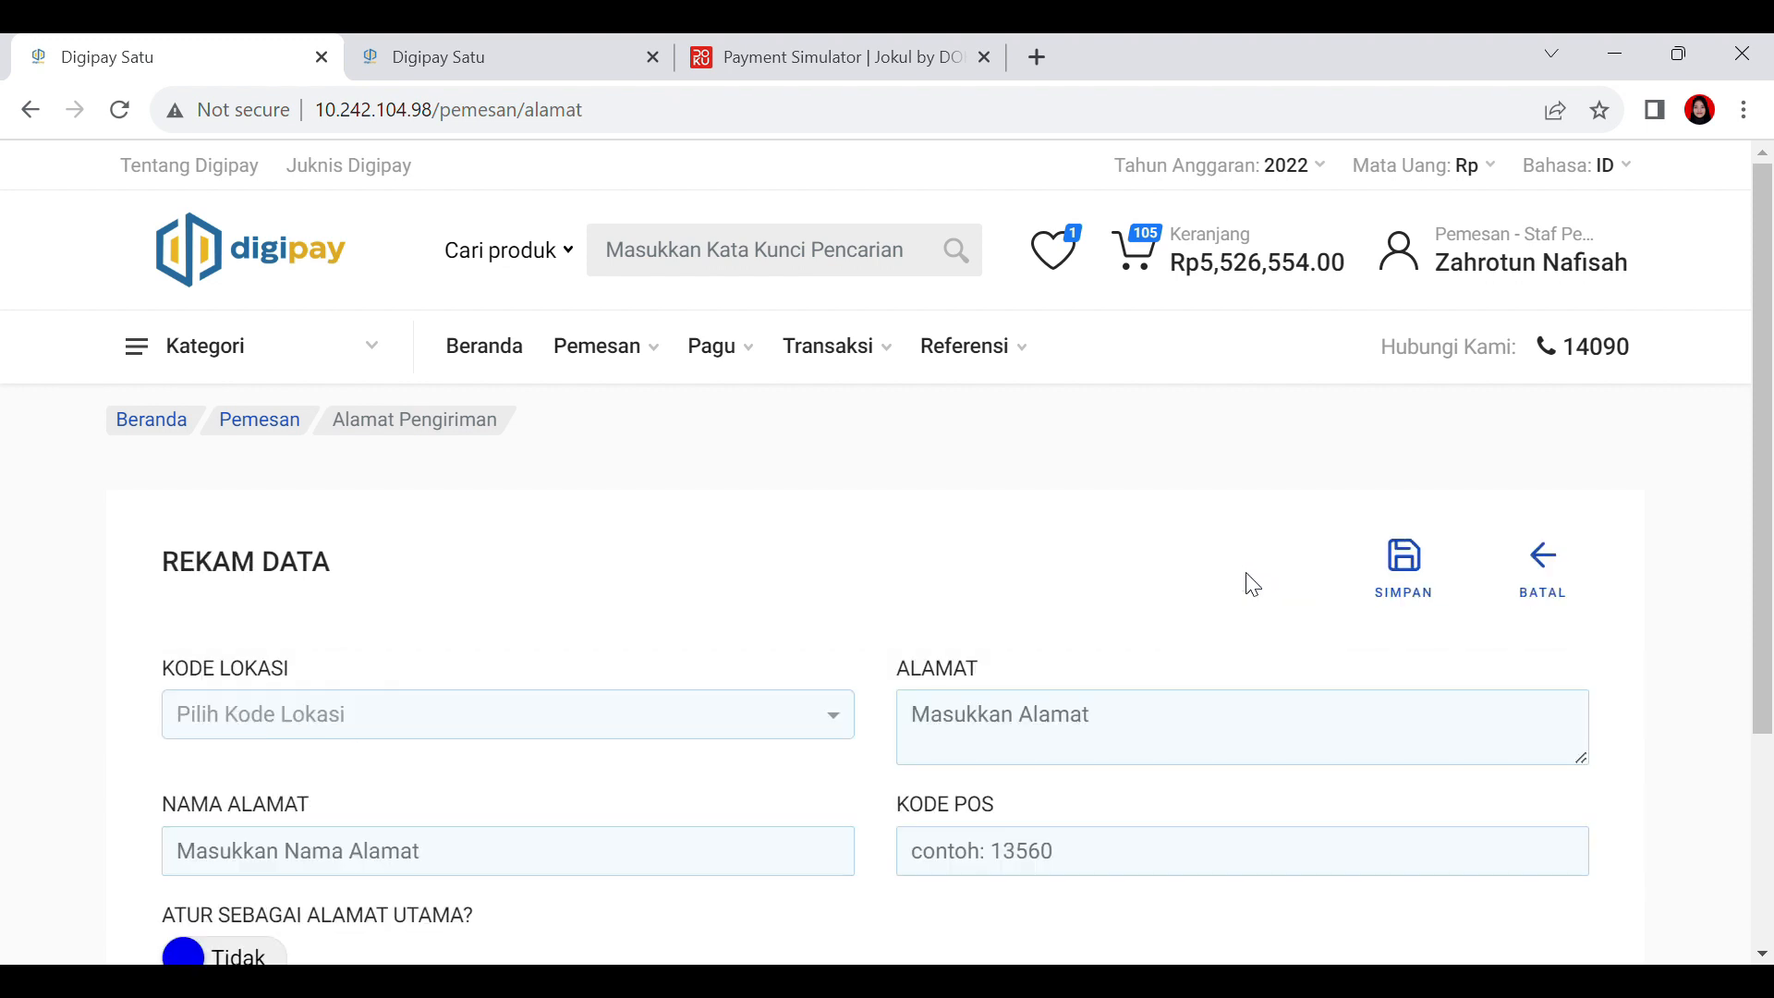
scroll(641, 573, "down", 2)
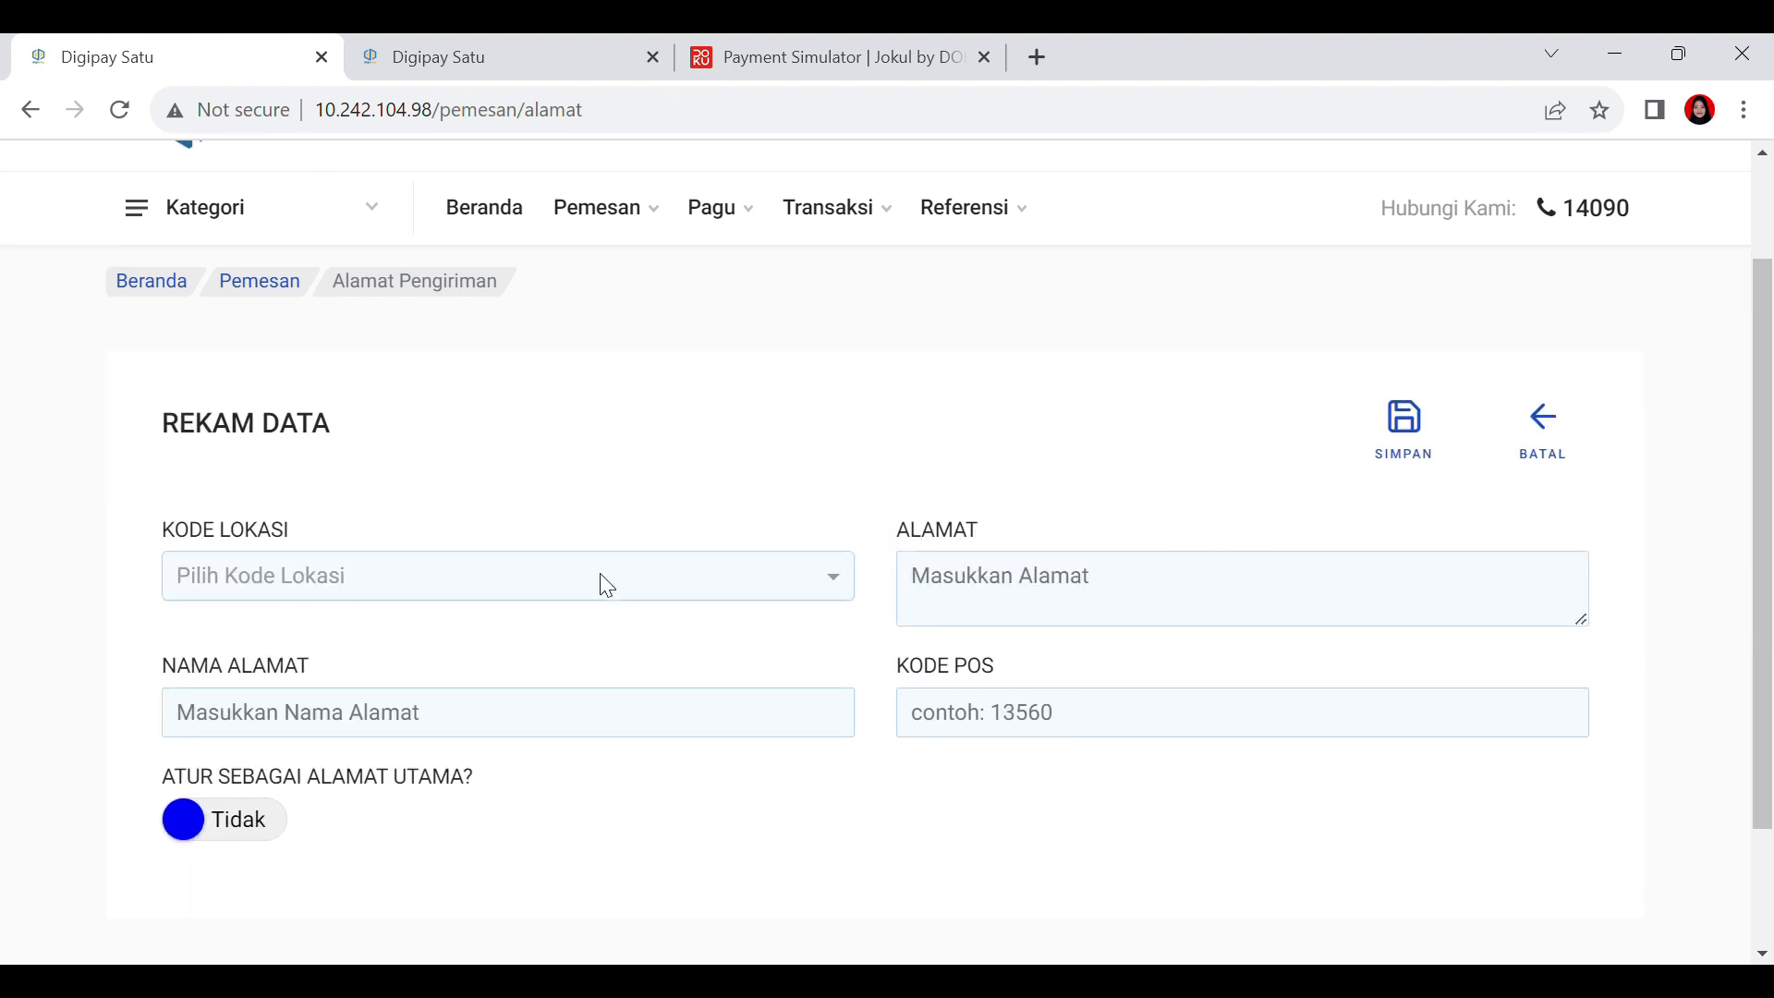
left_click(607, 585)
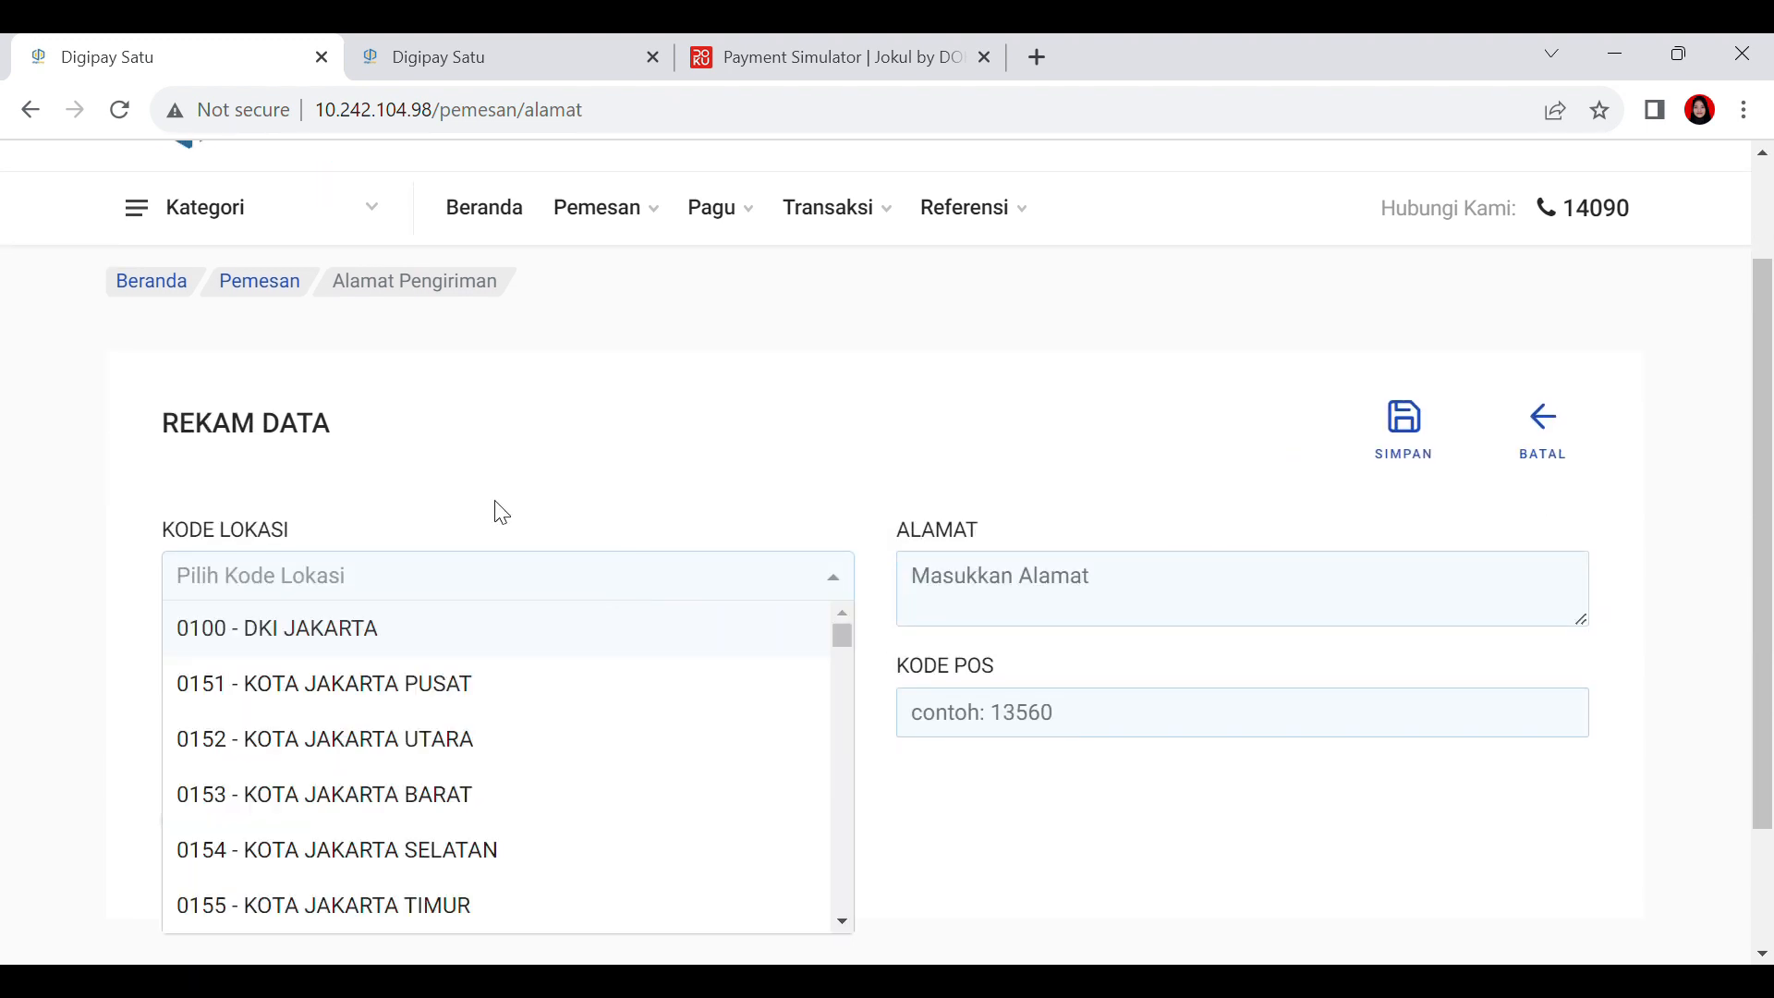
type("sr")
key("BackSpace")
type("em")
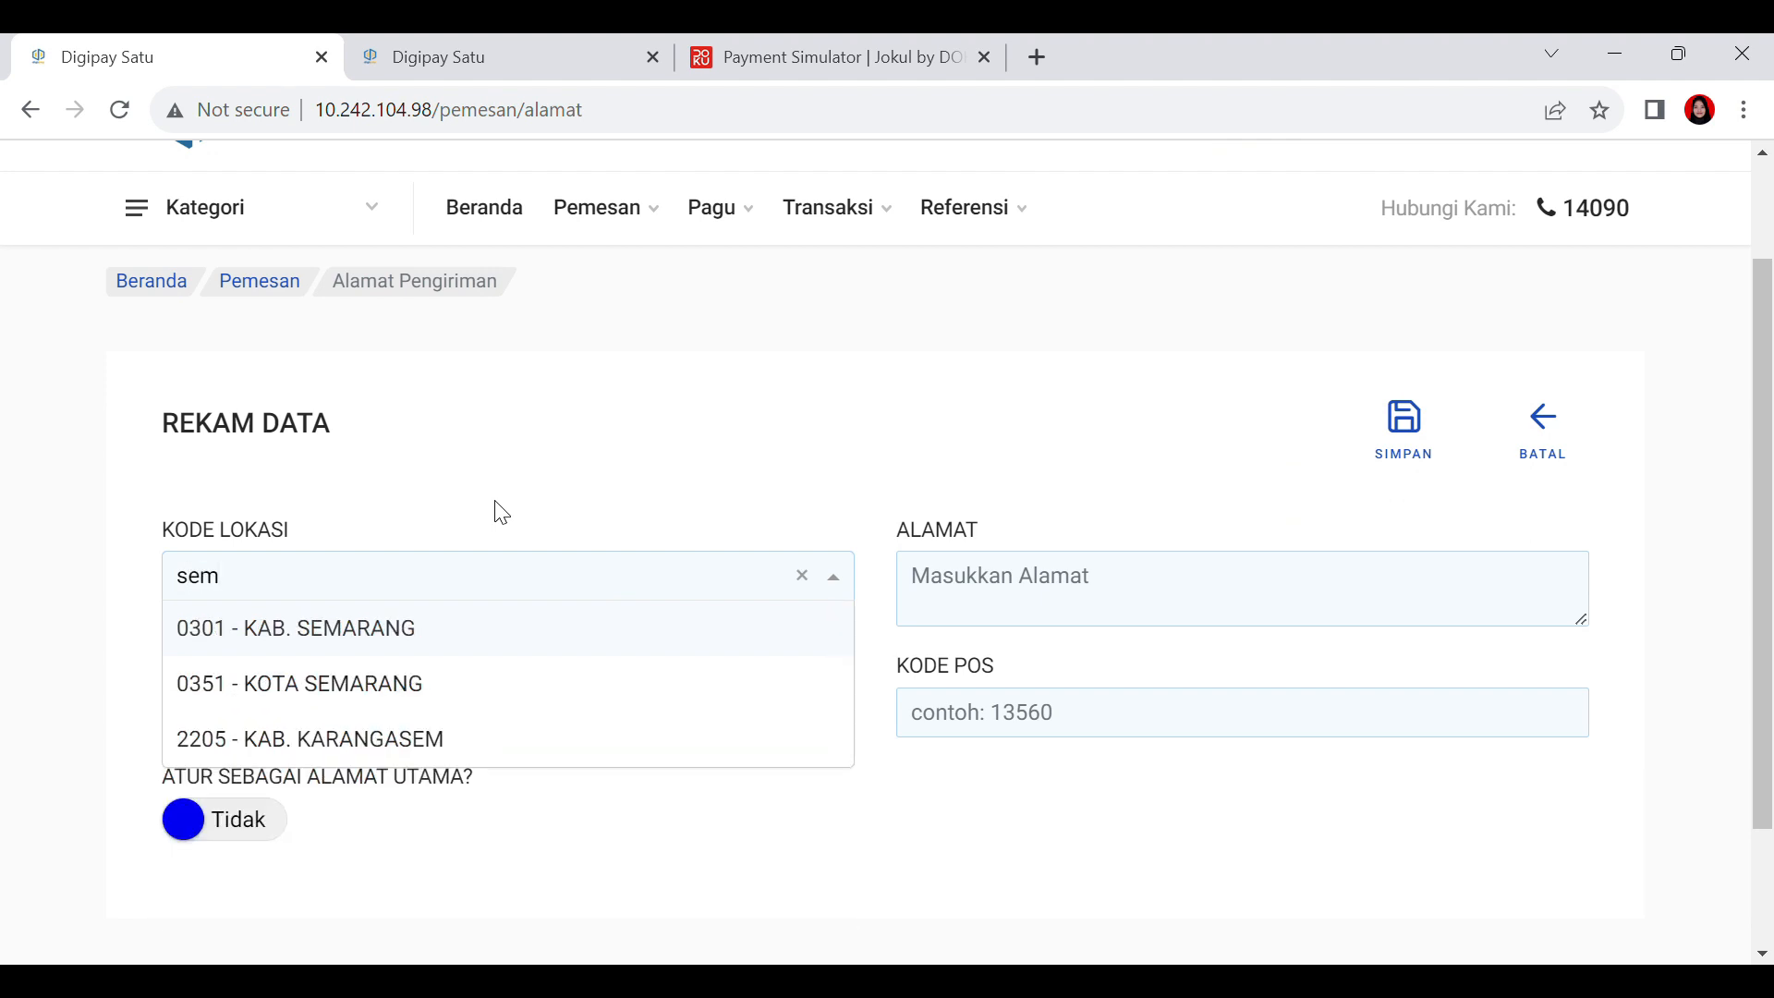
left_click(503, 681)
Step: Fill in the street address, address name and postal code of the new shipping address
left_click(1142, 635)
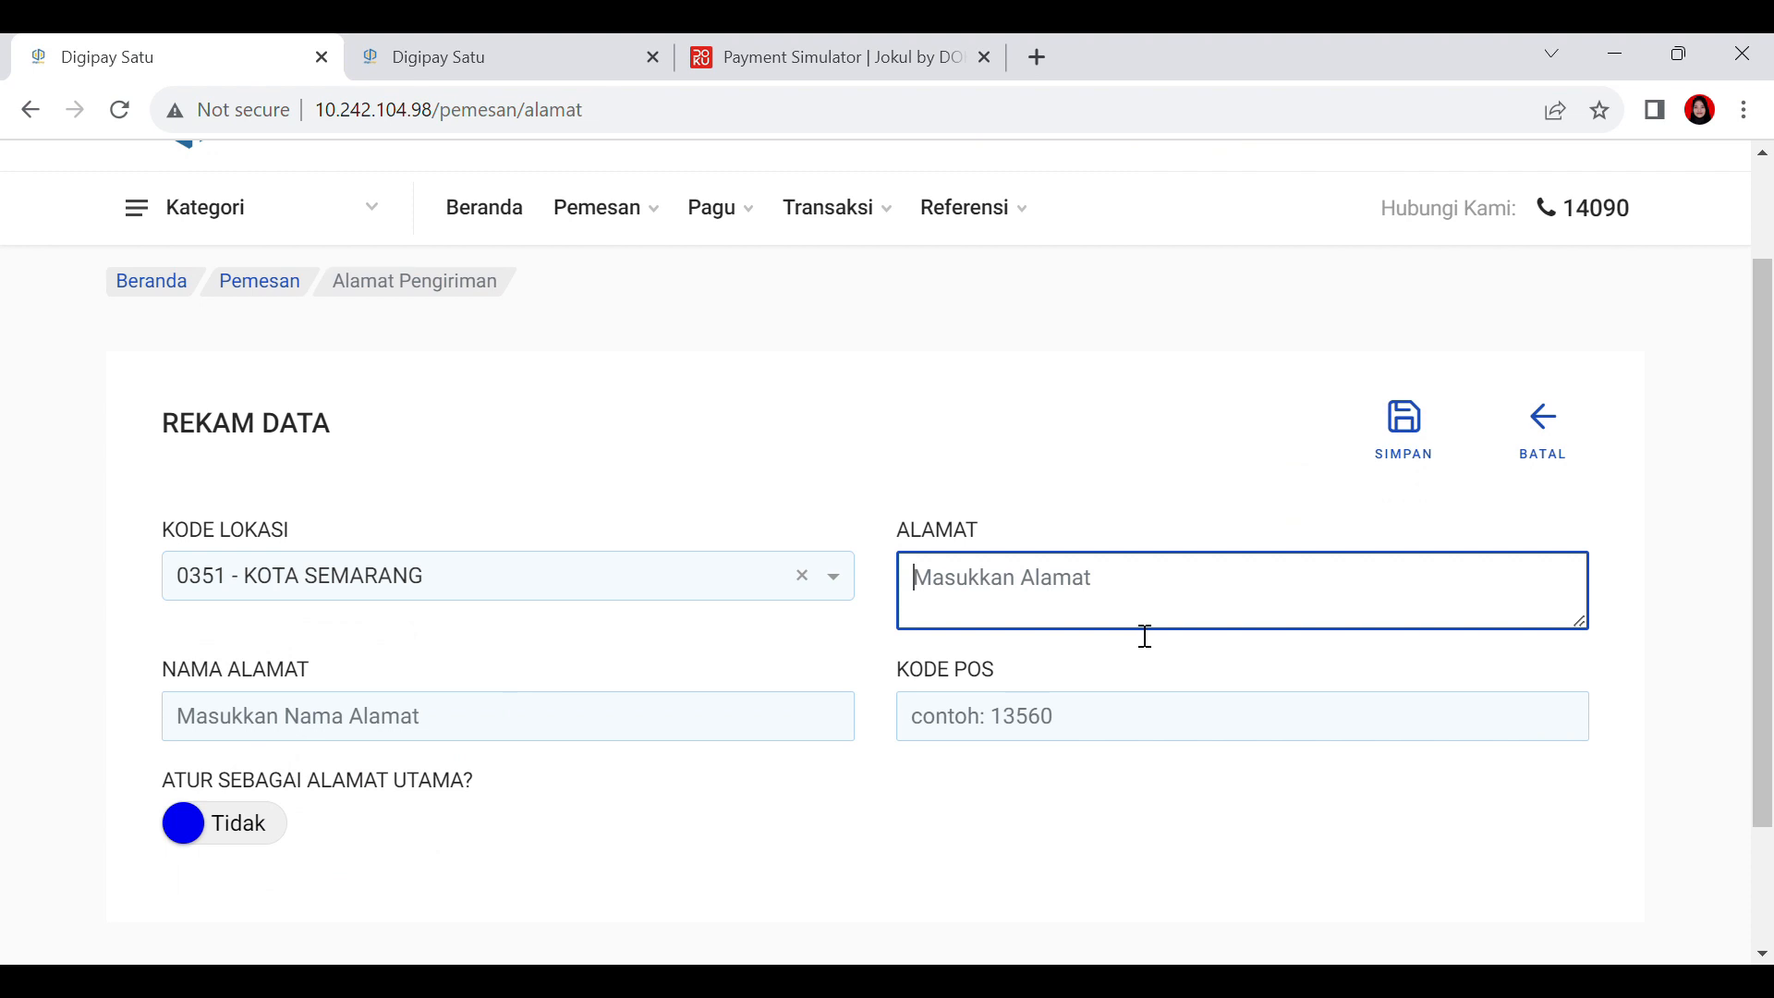
type("Jl. Mangunsarkoro")
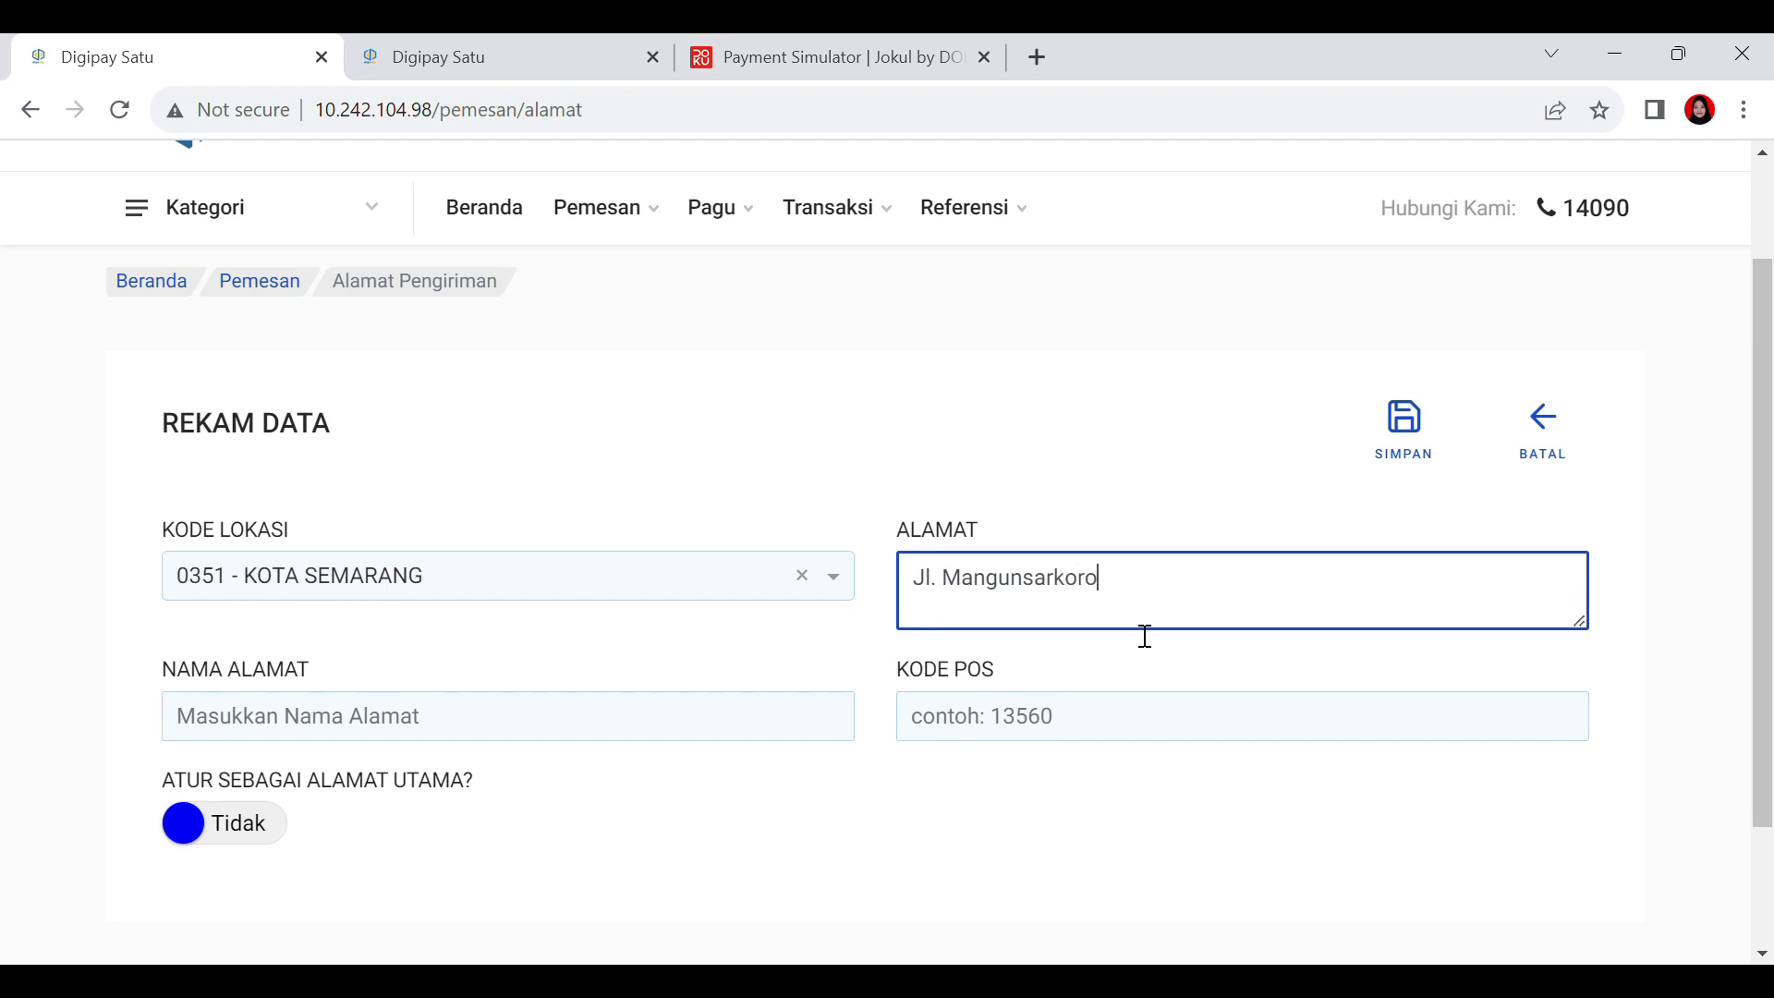
left_click(606, 733)
type("Anis")
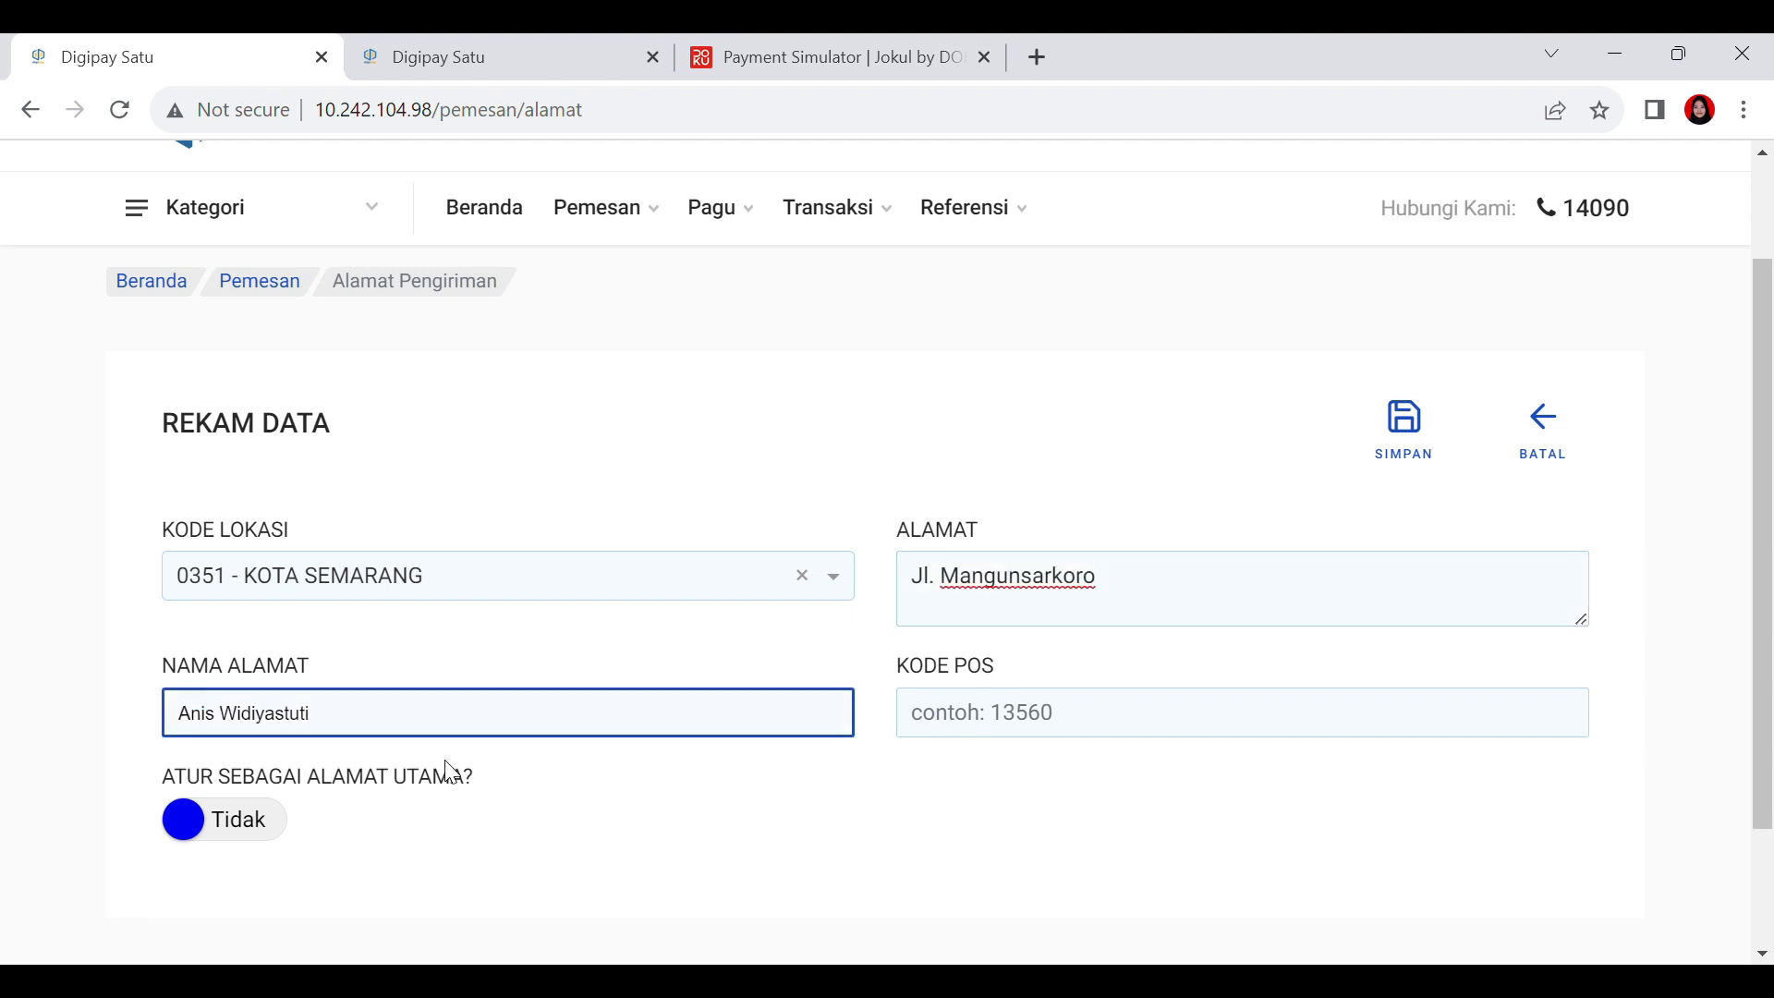
left_click(1122, 729)
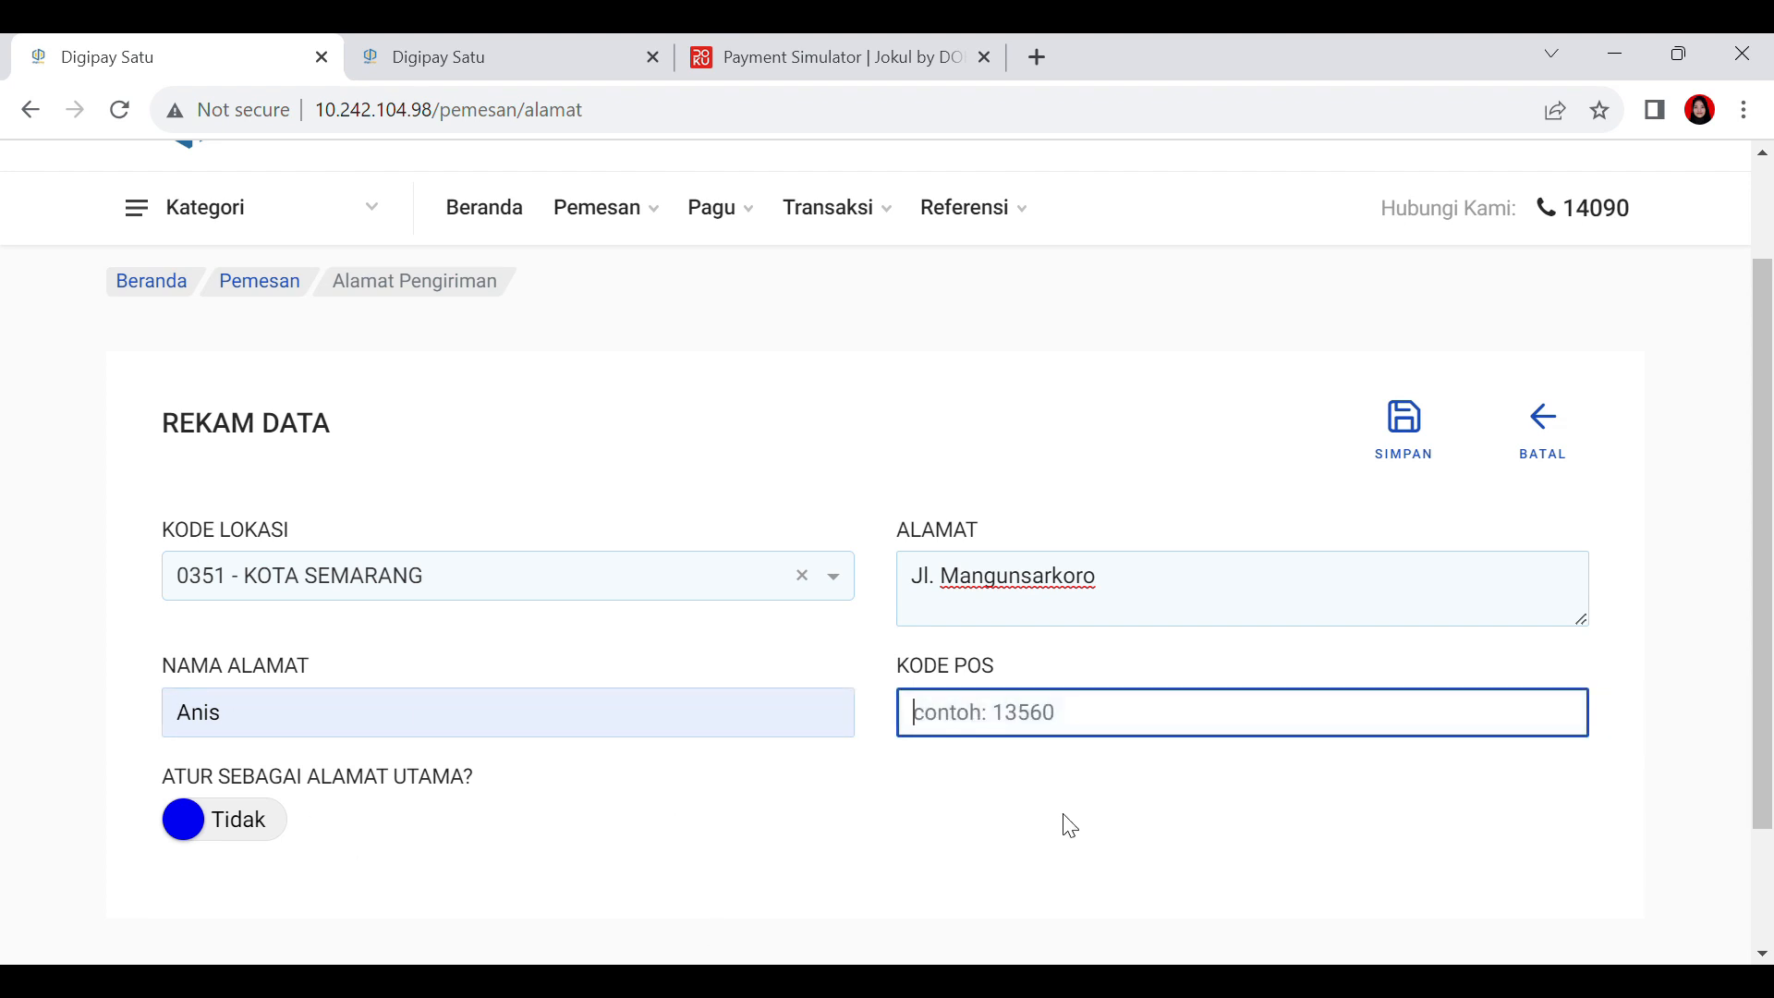
type("13425")
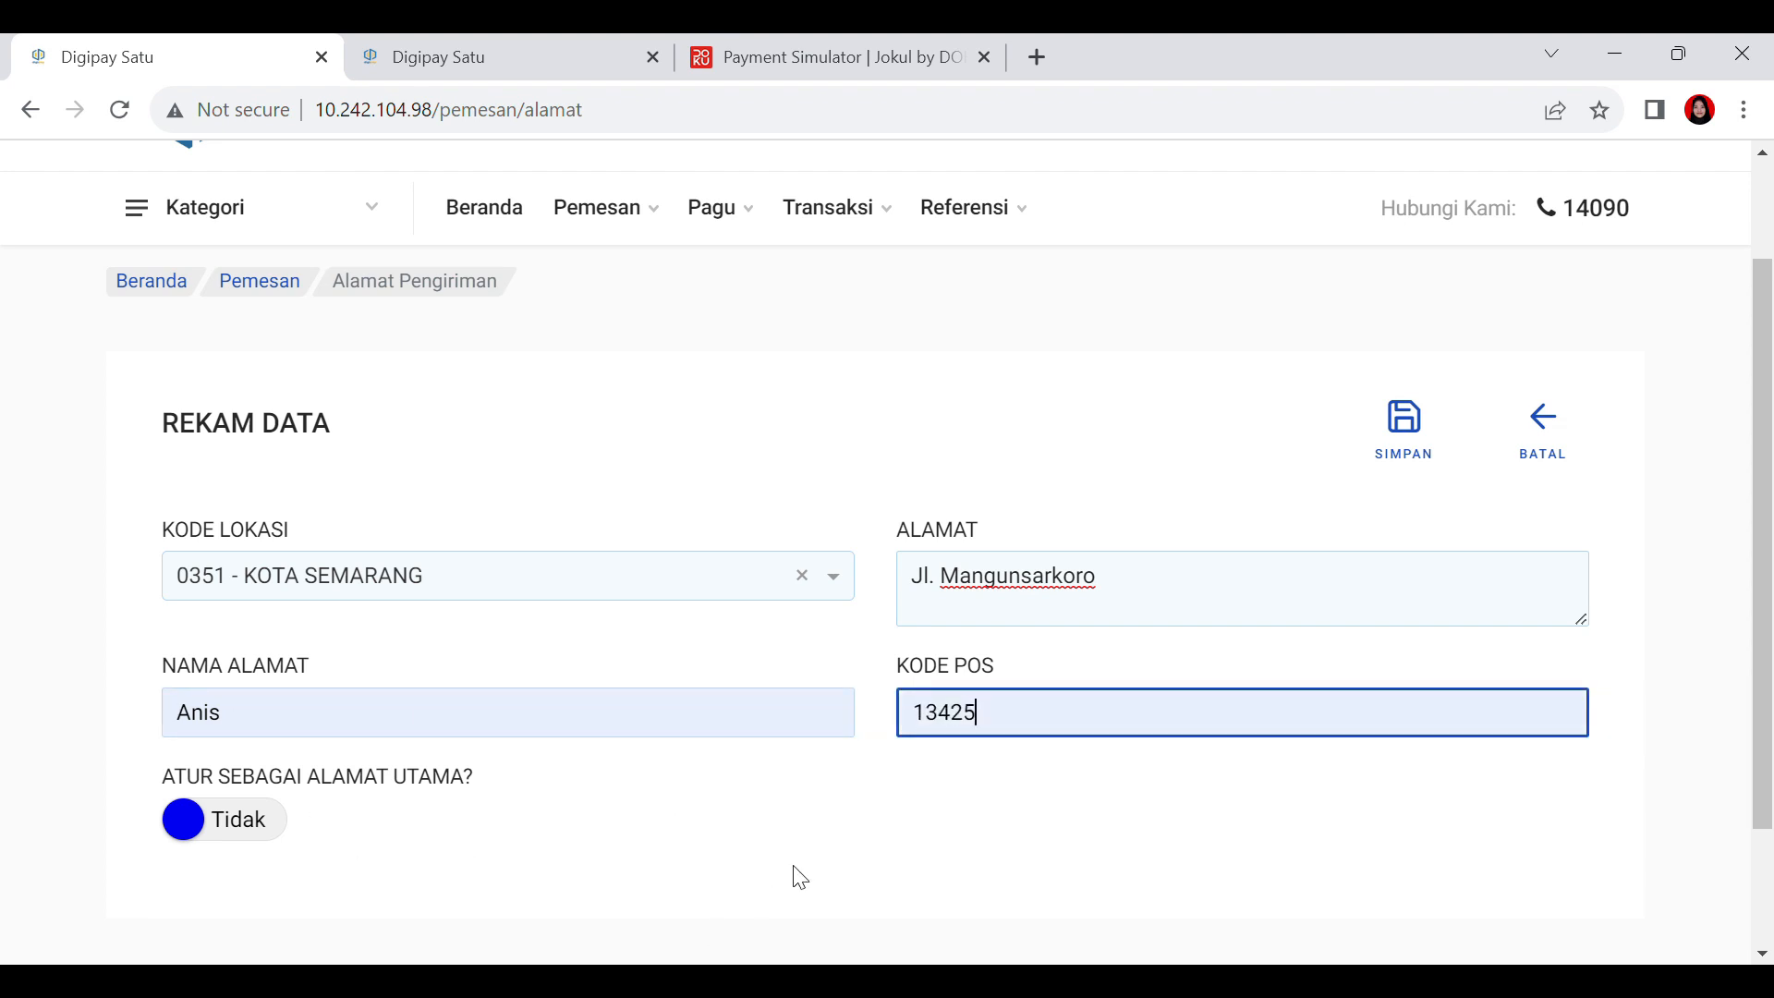
Step: Toggle the main address option on and back to Tidak, and discard the new address record
left_click(276, 824)
left_click(236, 833)
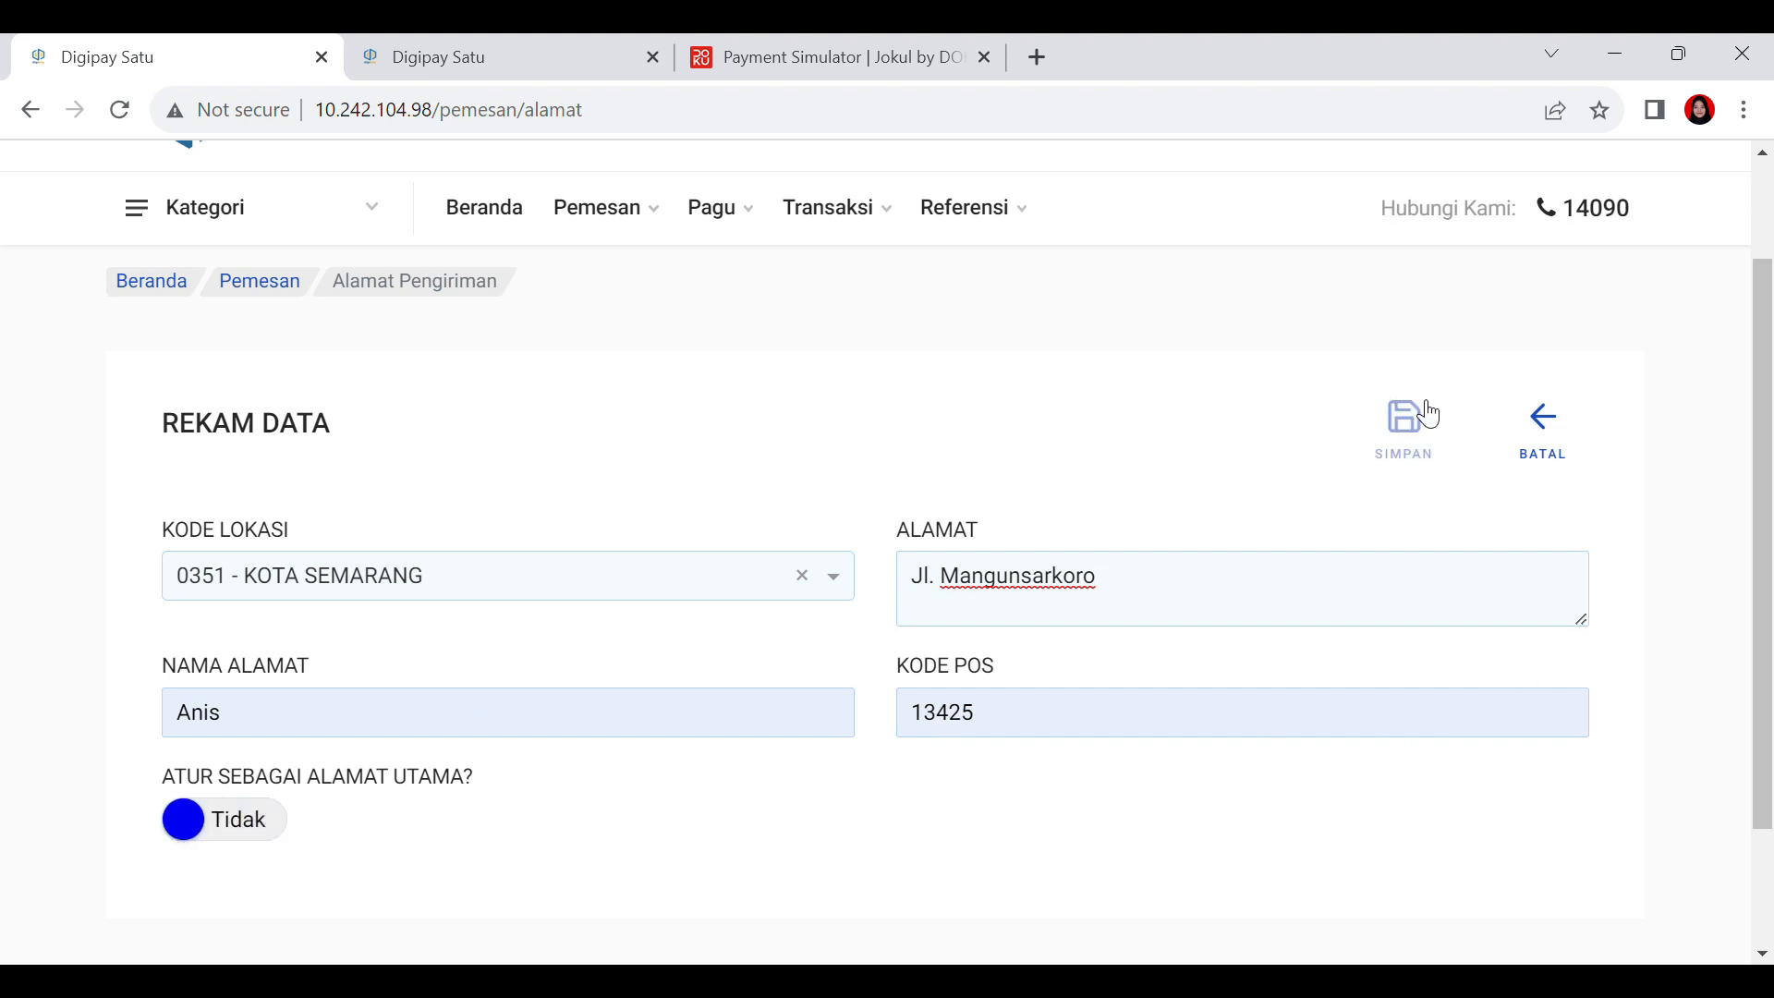
left_click(1535, 438)
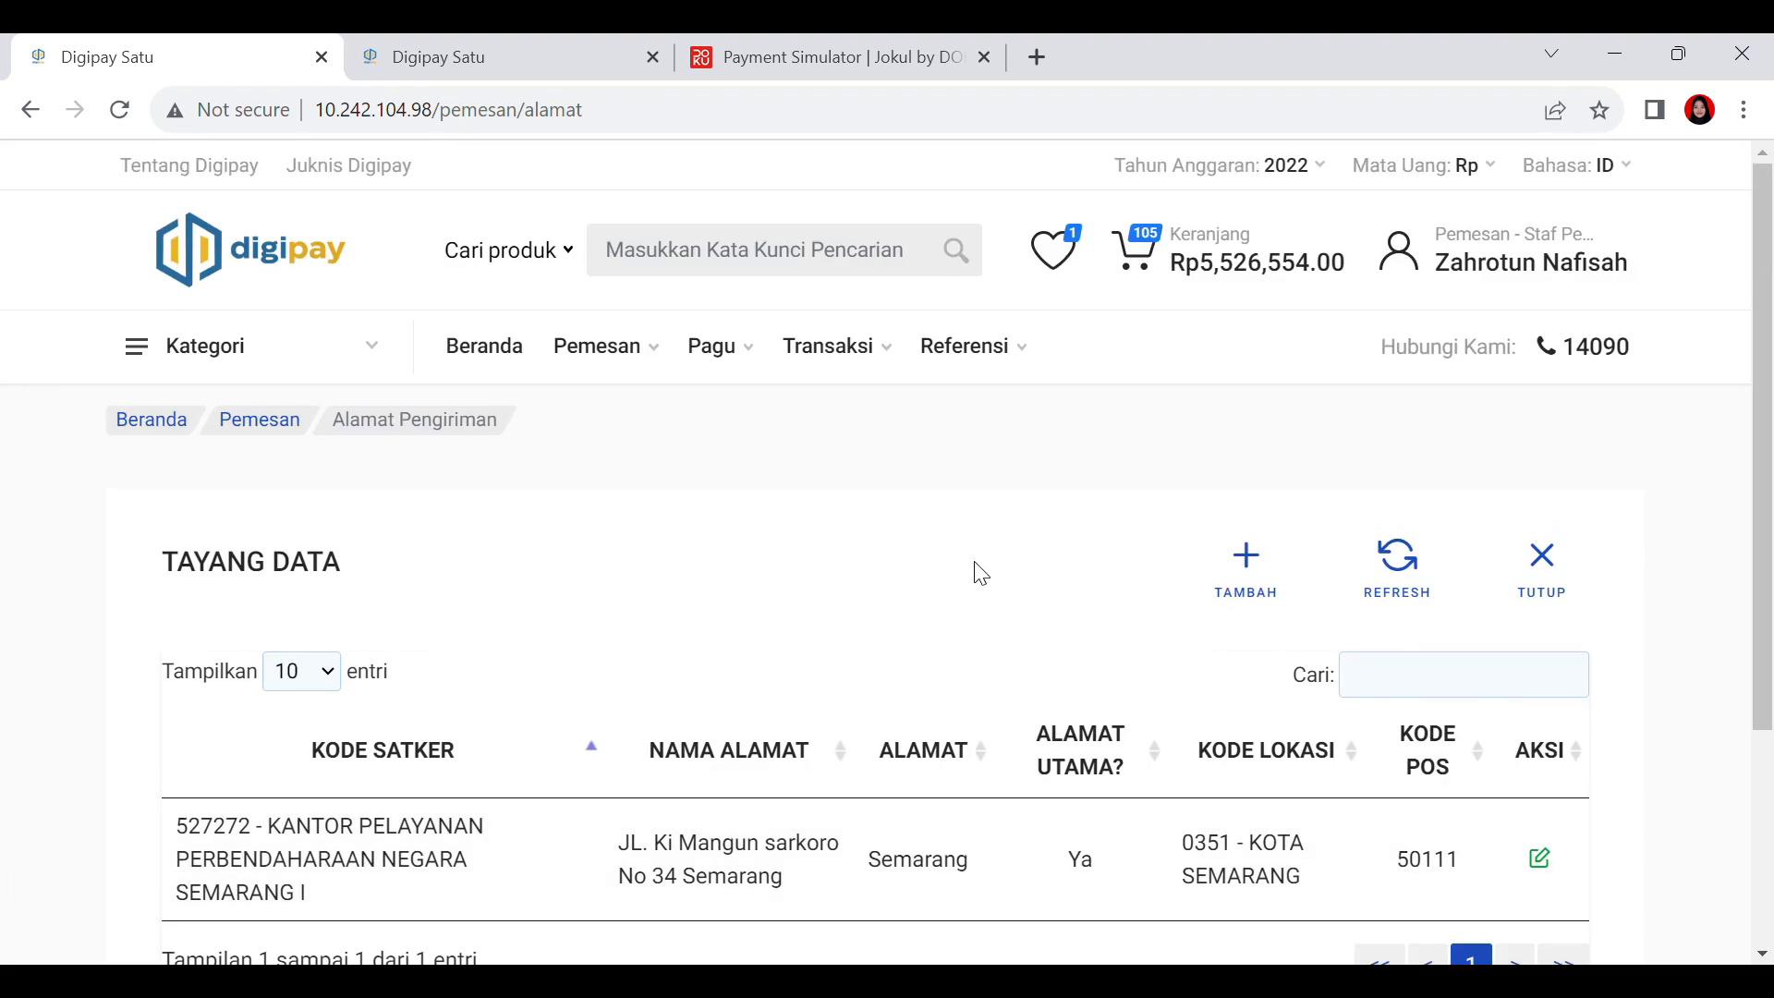
scroll(1107, 689, "down", 3)
scroll(806, 503, "up", 3)
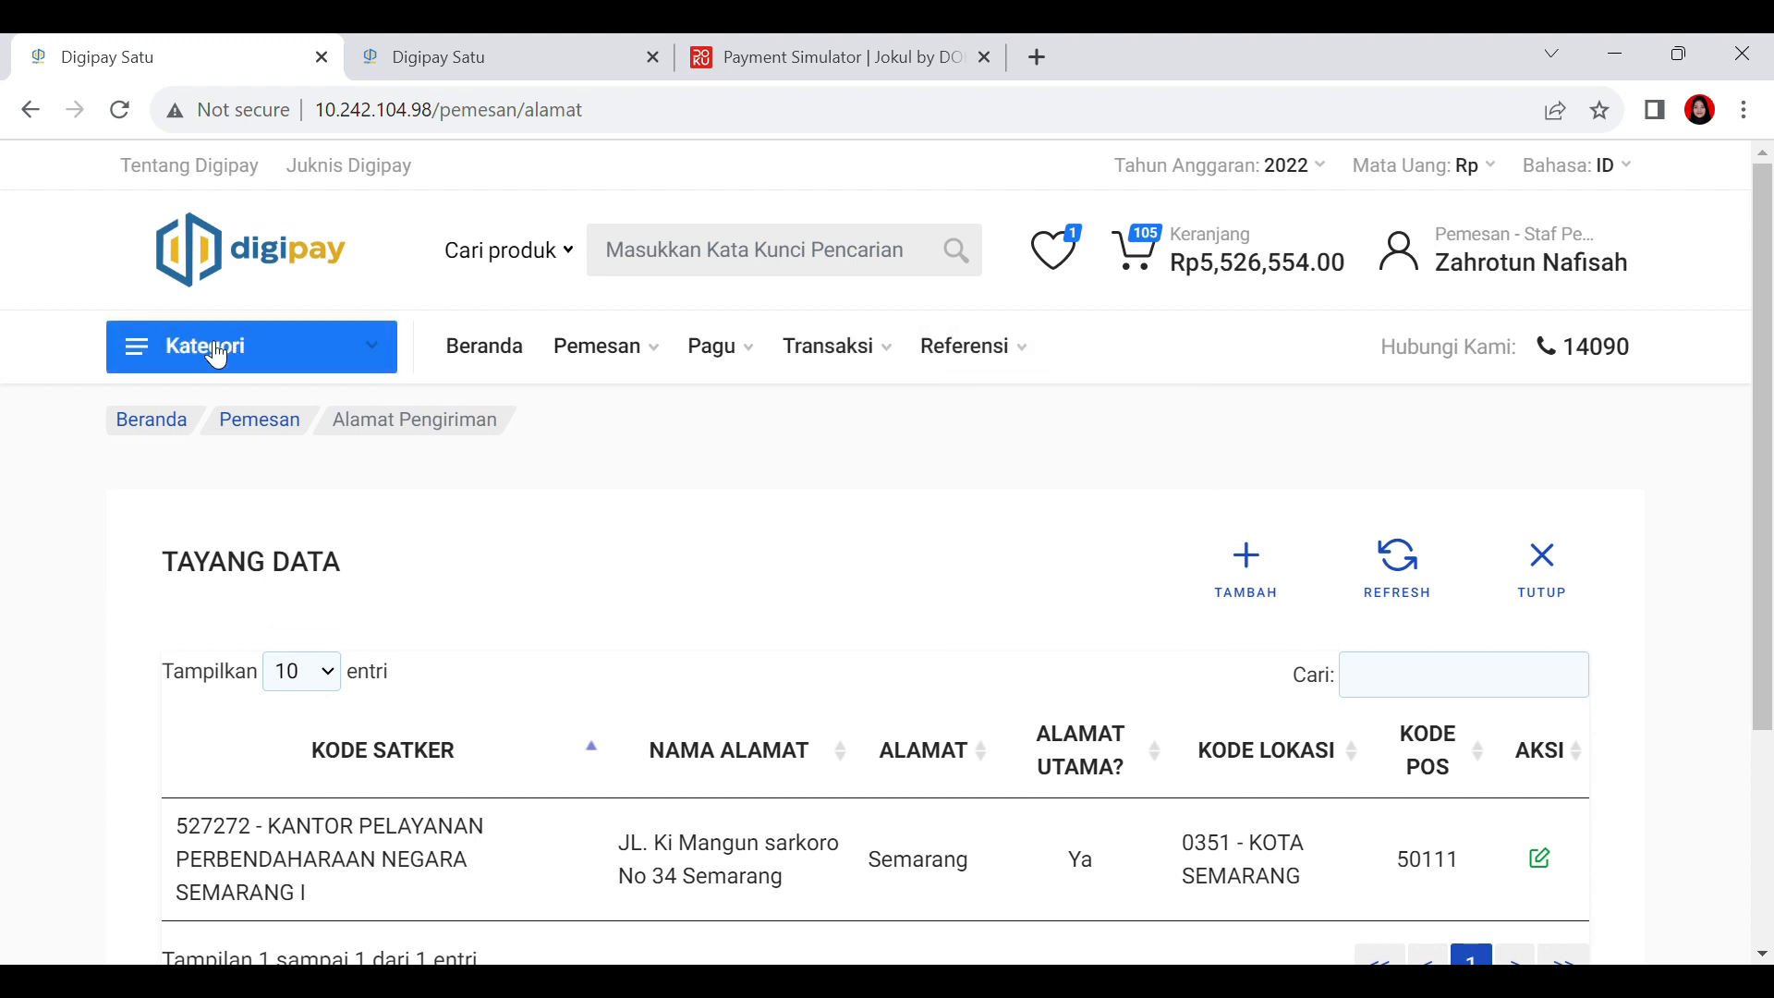
Step: Return to the home page and open the ATK product category under Barang
left_click(519, 346)
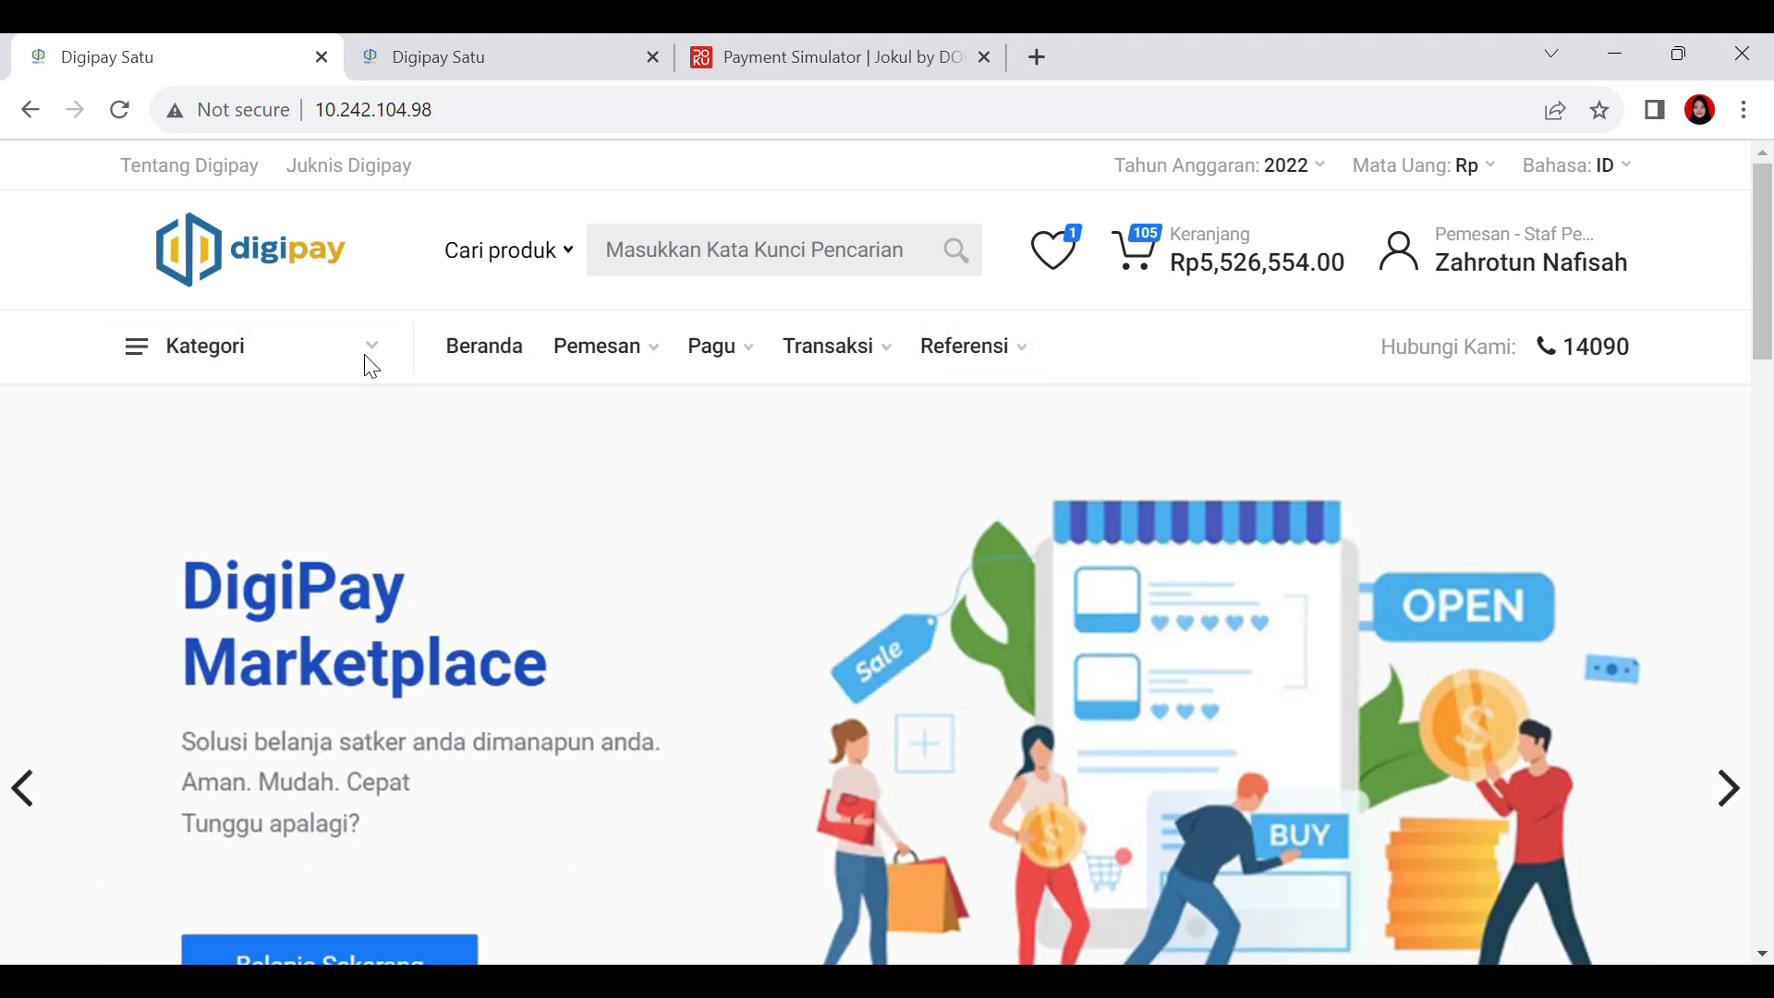
left_click(283, 359)
mouse_move(293, 412)
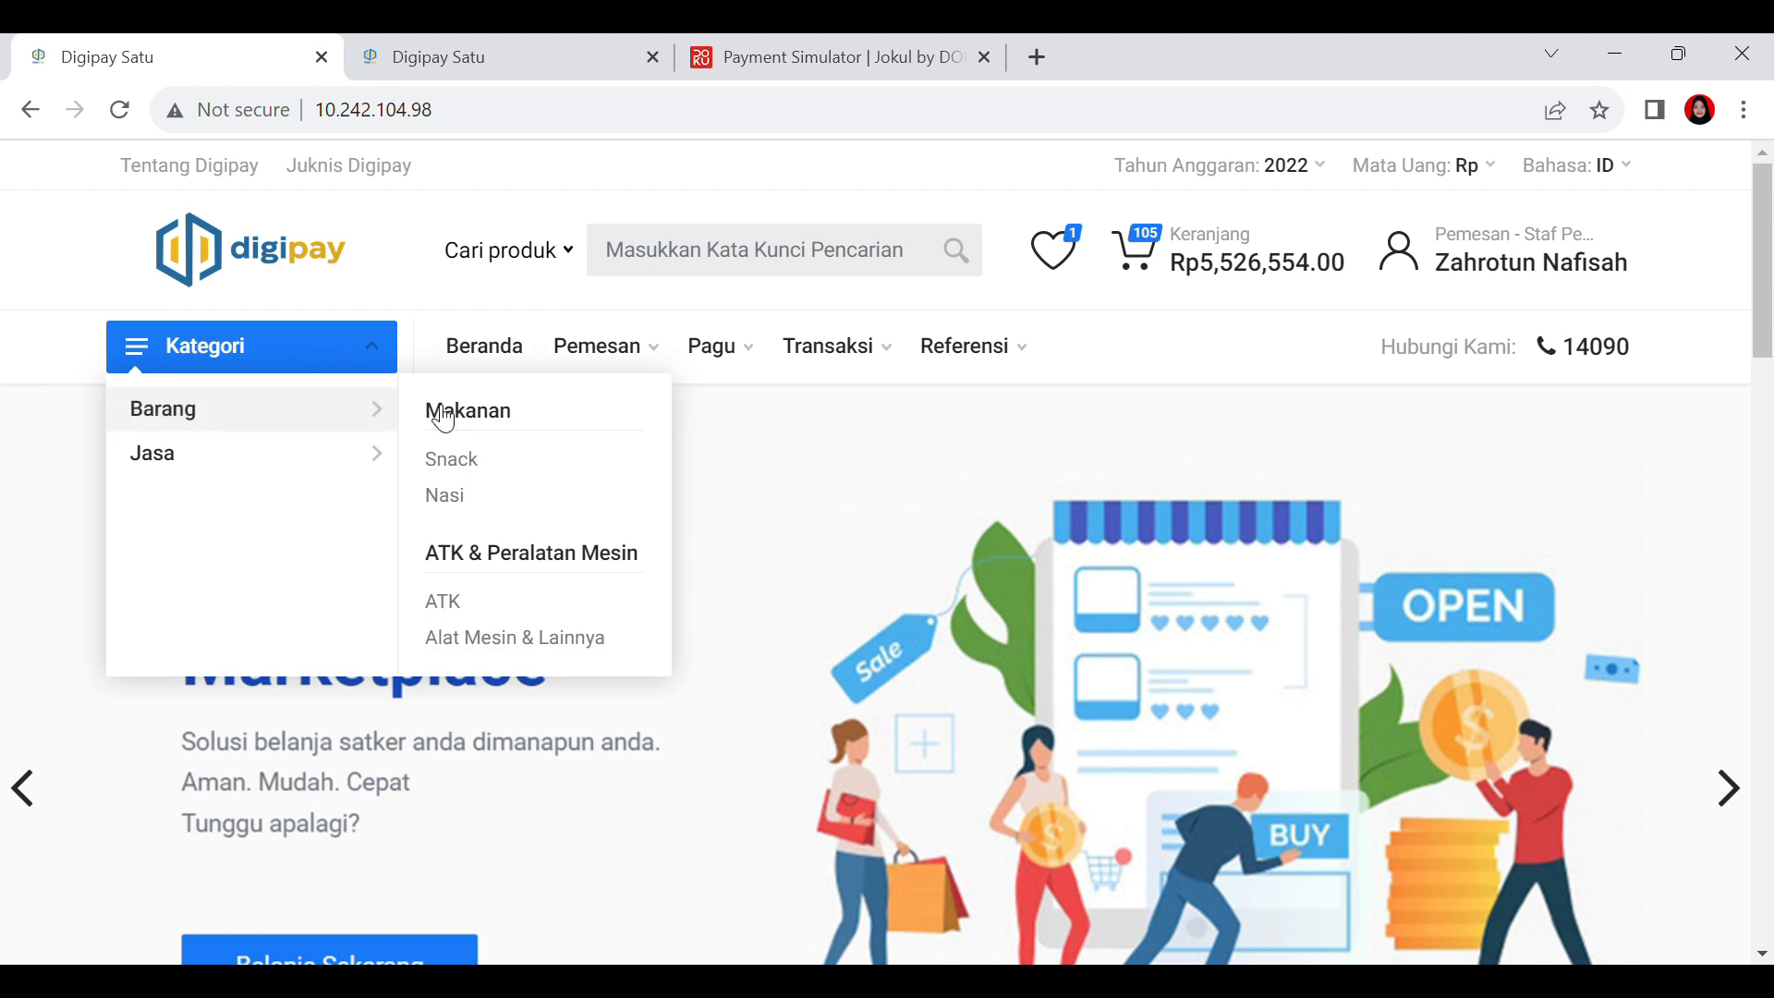
left_click(452, 609)
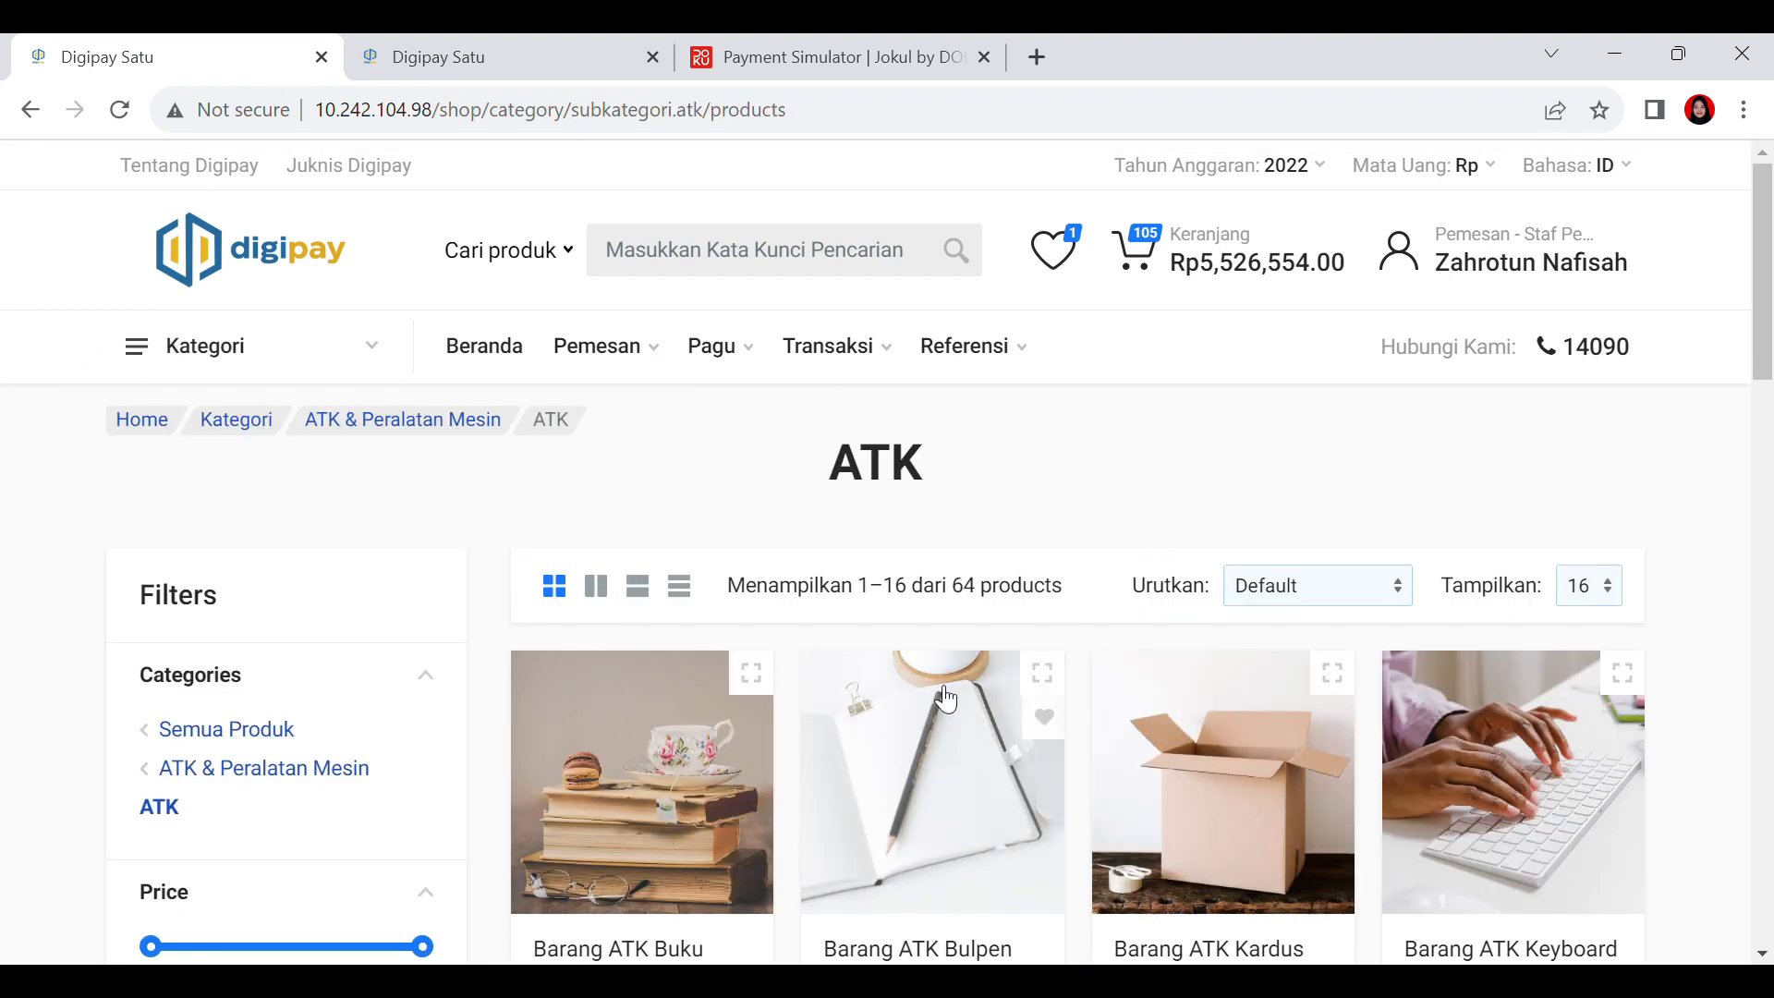
Step: Examine the ATK product listing, including product prices, ratings, shops and the available filters
scroll(1050, 698, "down", 5)
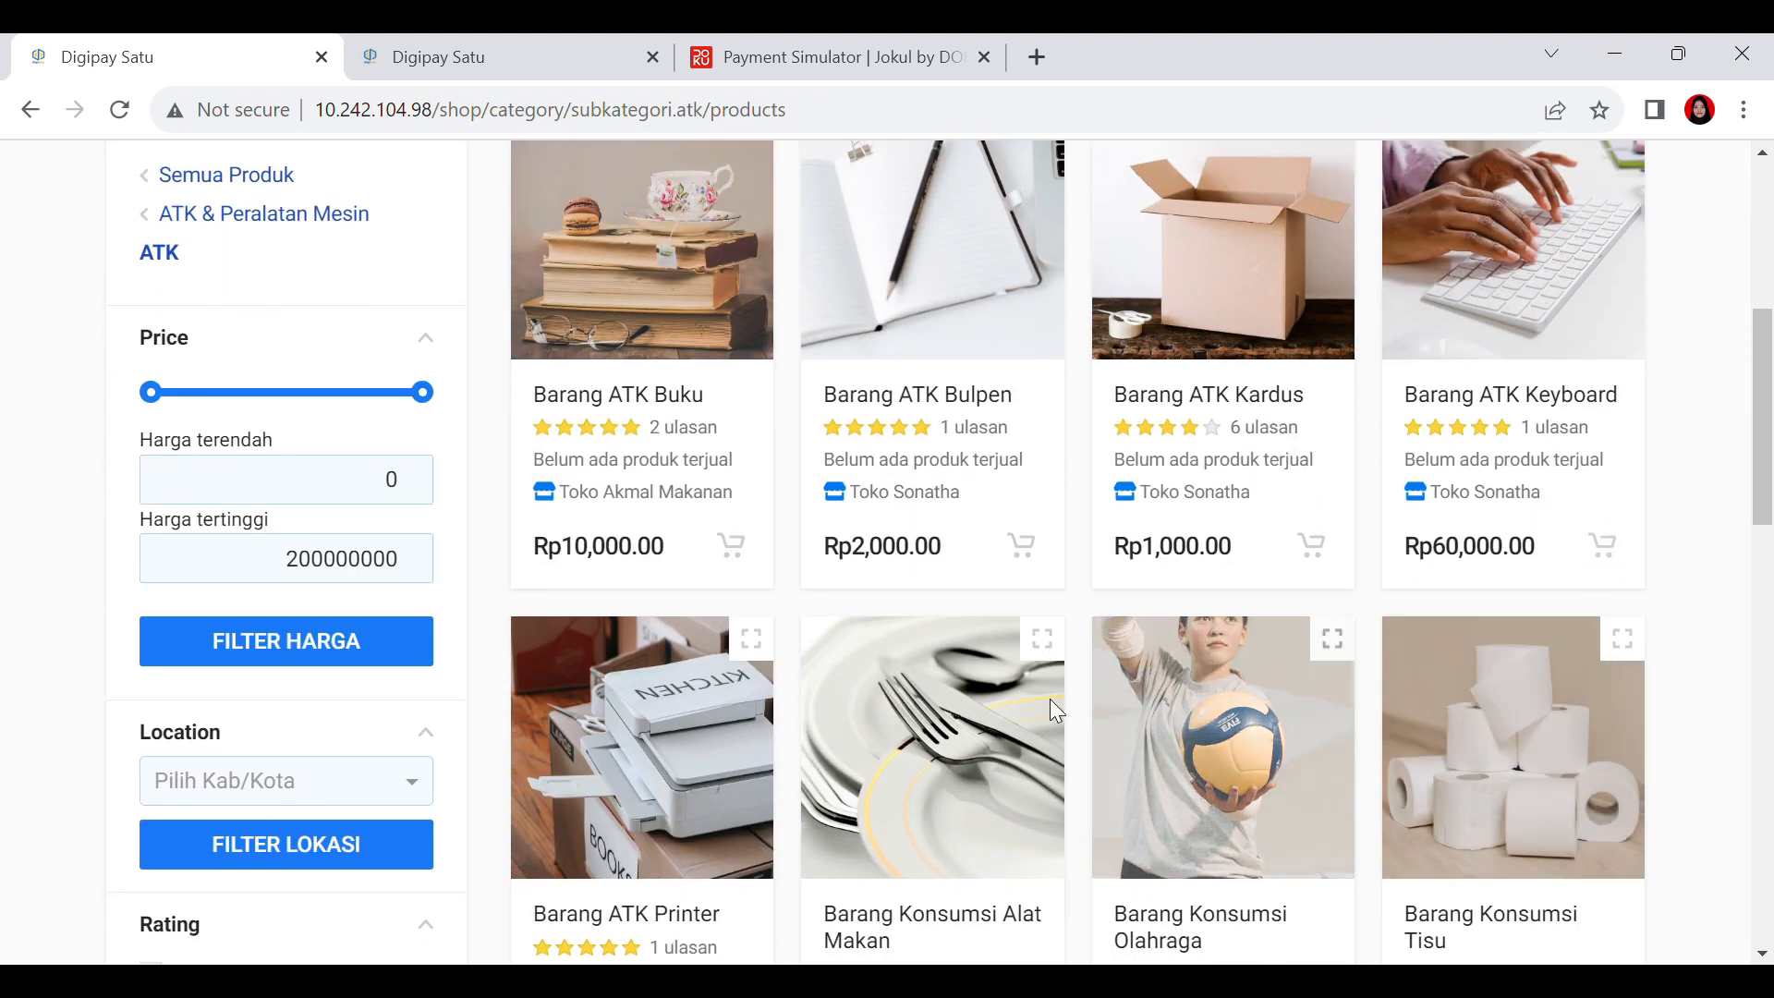
scroll(1050, 415, "up", 5)
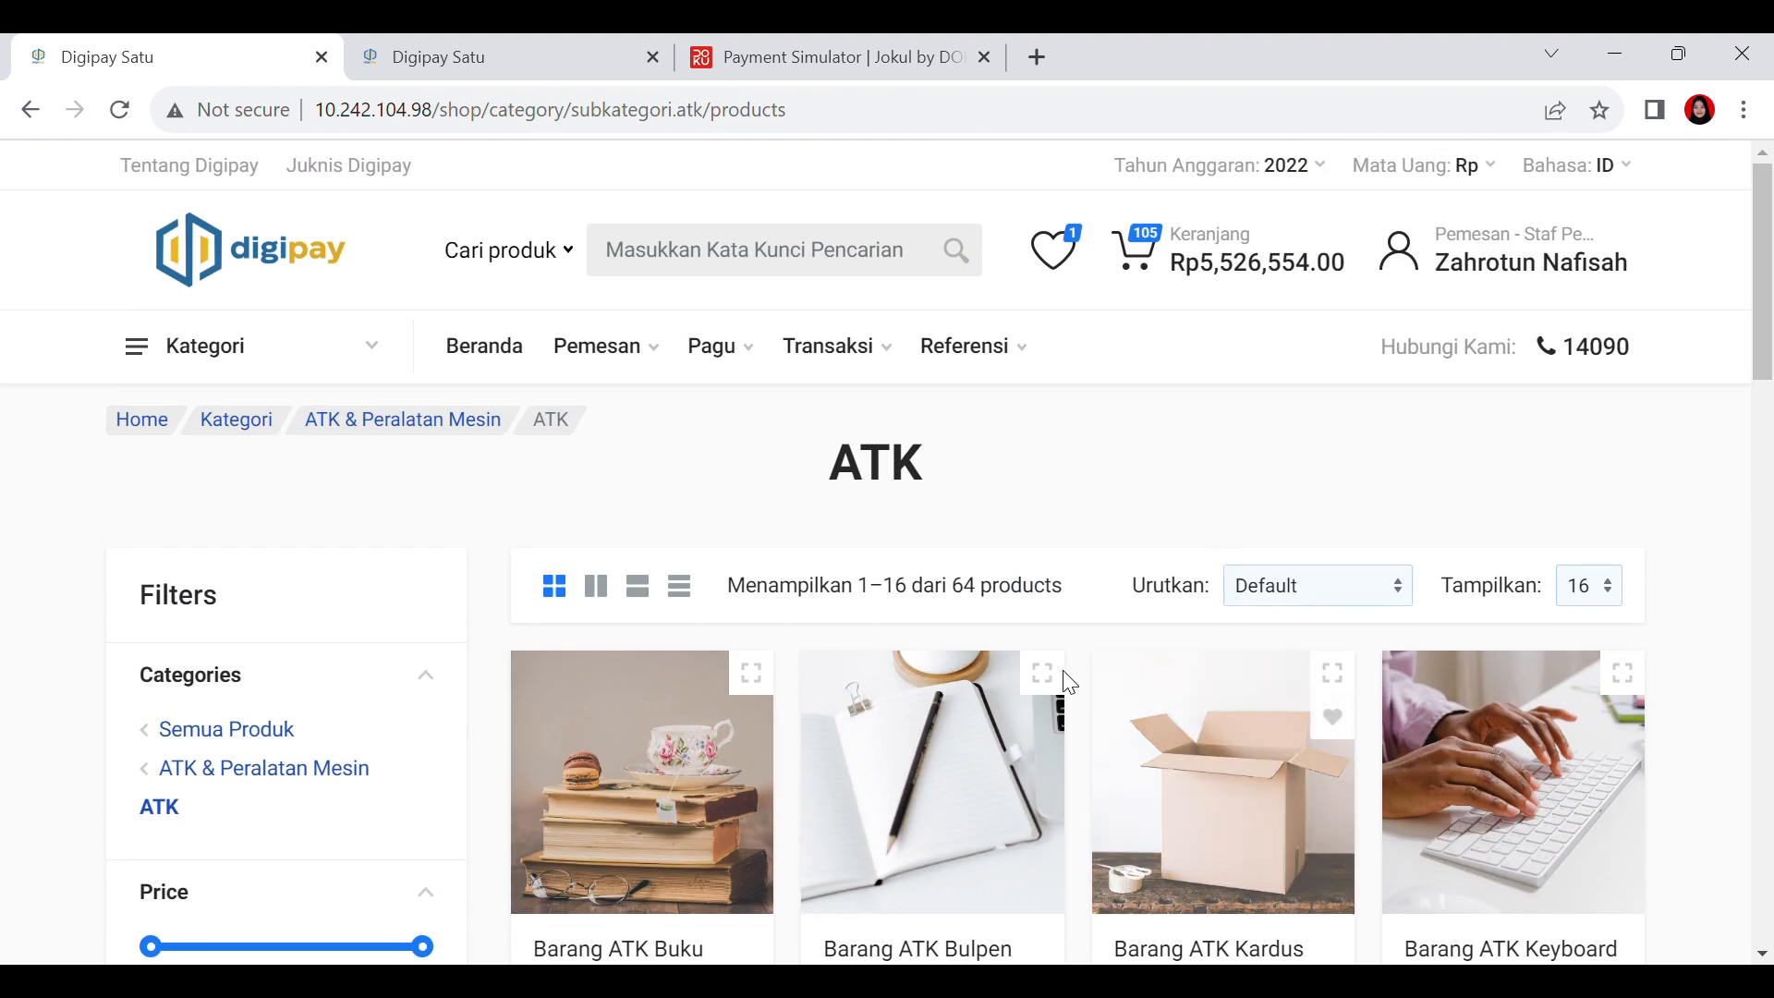
scroll(1447, 659, "down", 1)
scroll(1433, 657, "down", 10)
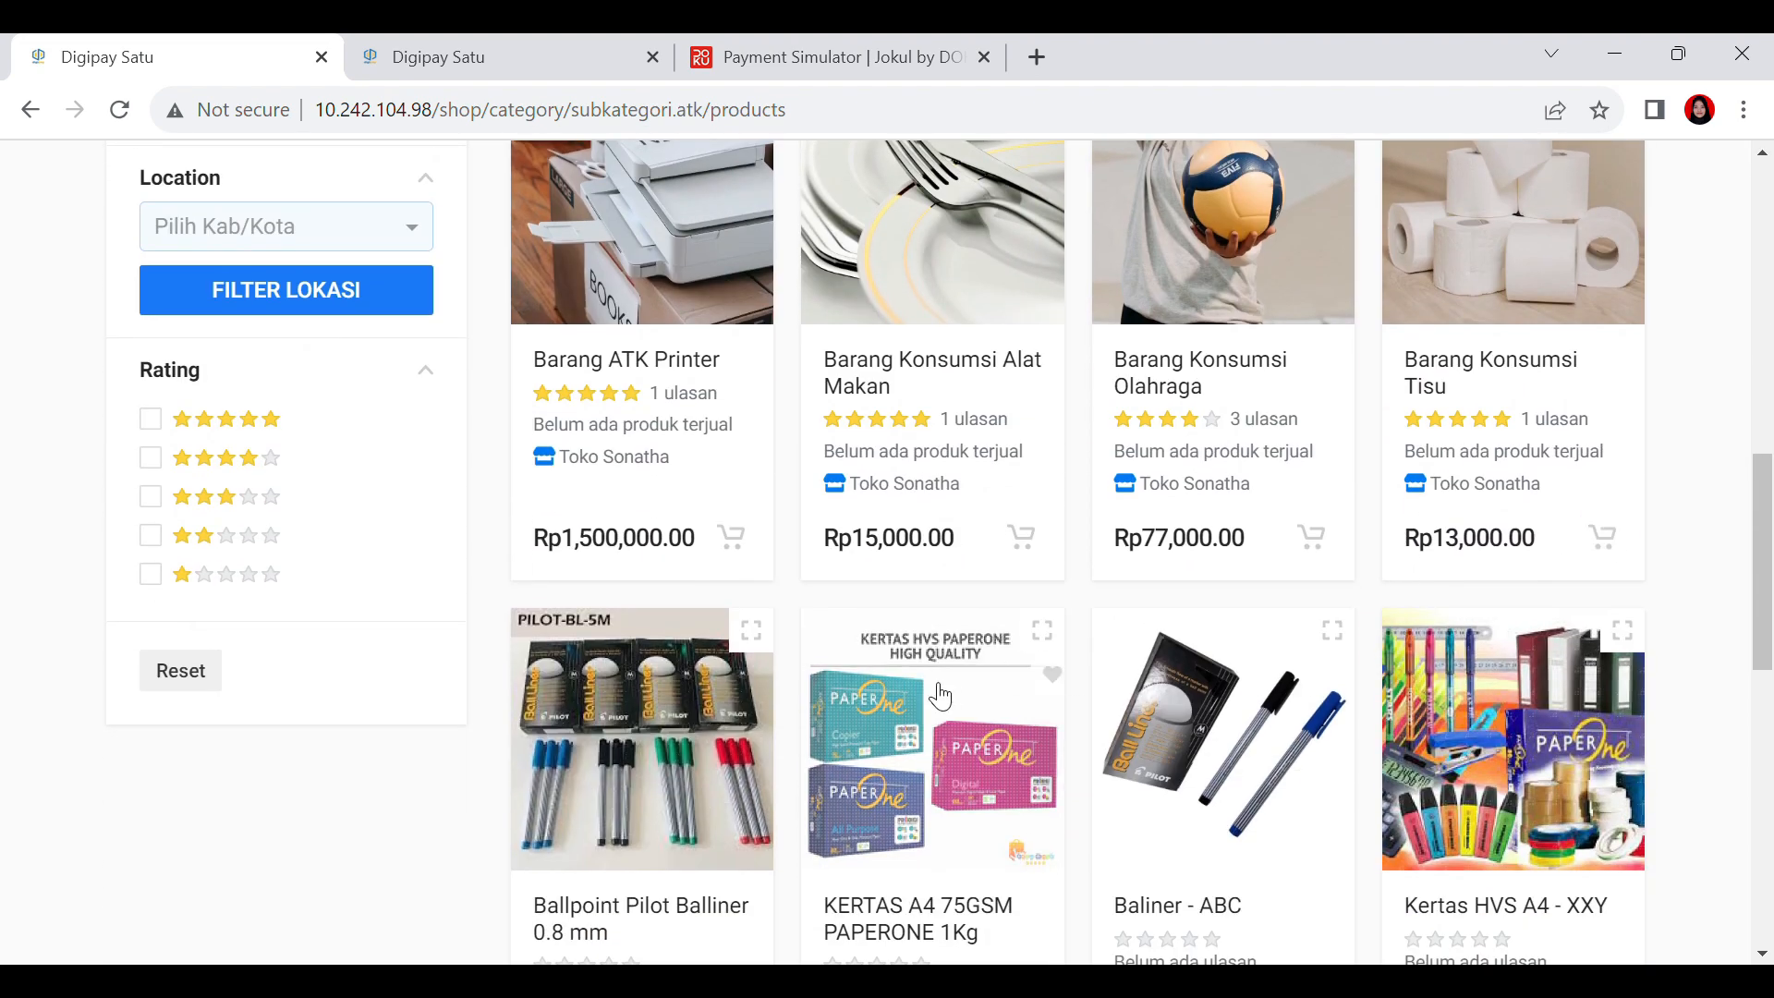
scroll(945, 695, "up", 10)
scroll(1306, 677, "down", 2)
scroll(1344, 683, "down", 3)
scroll(1232, 636, "up", 5)
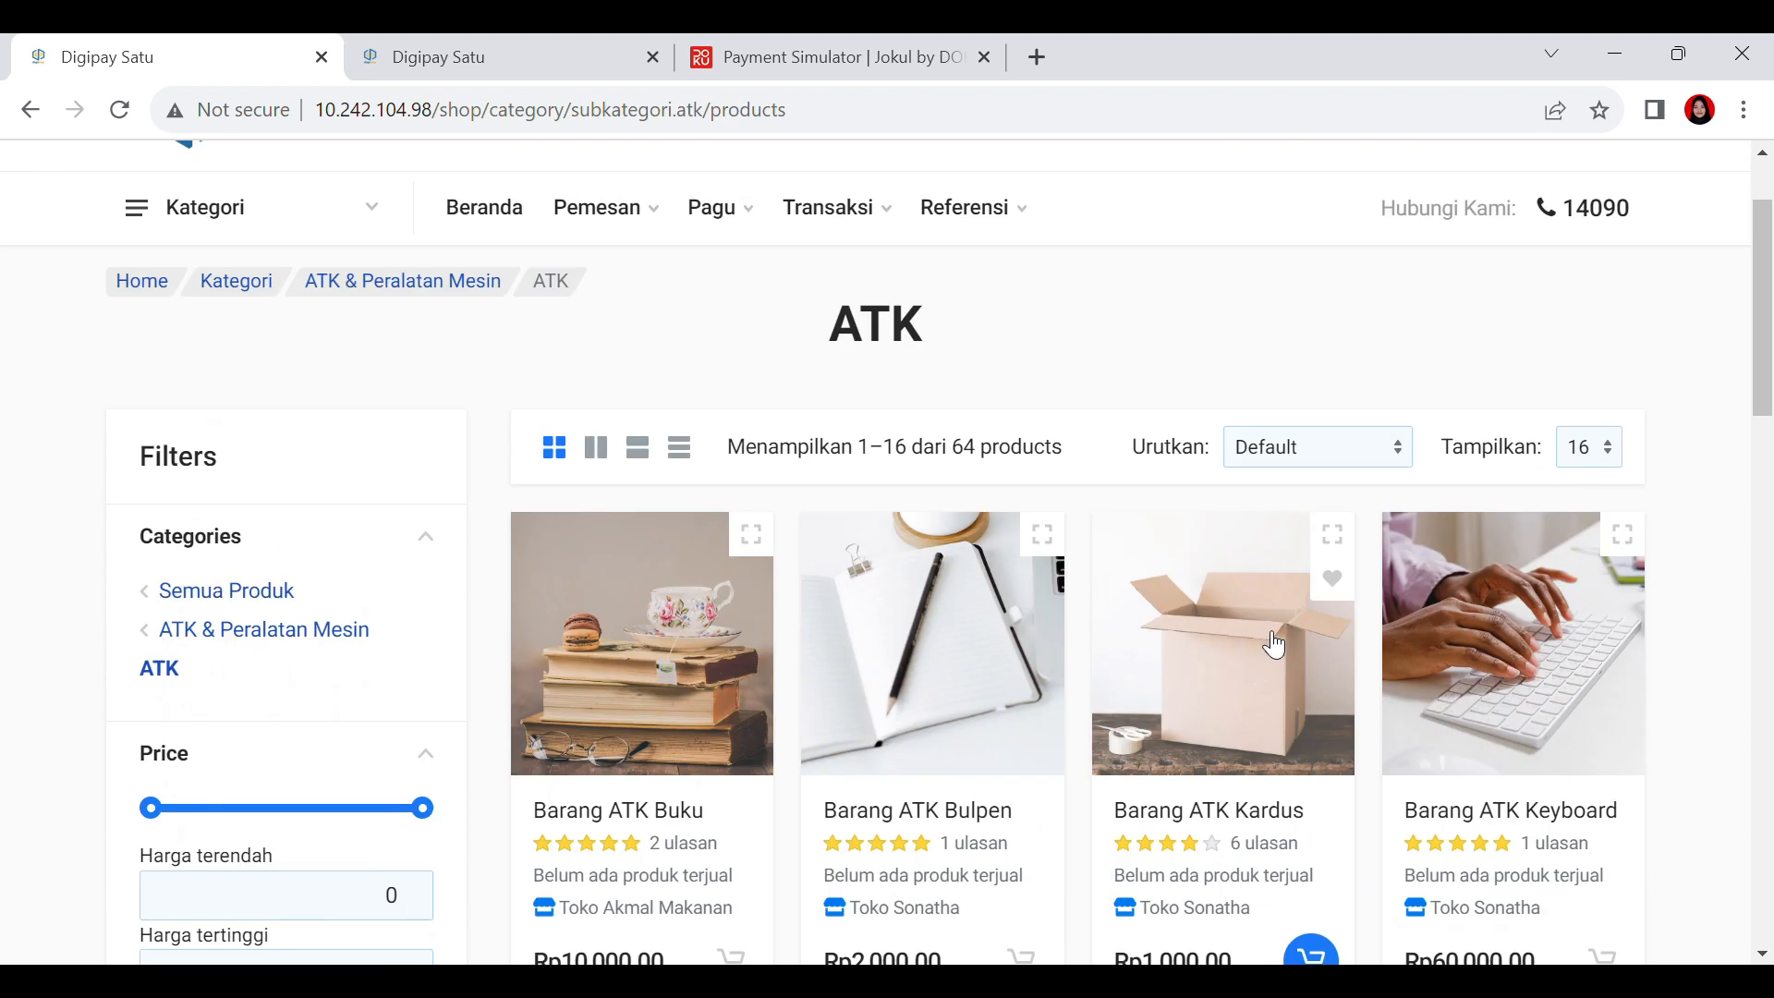
Step: Filter the ATK products by the location KOTA SEMARANG
scroll(1237, 652, "down", 3)
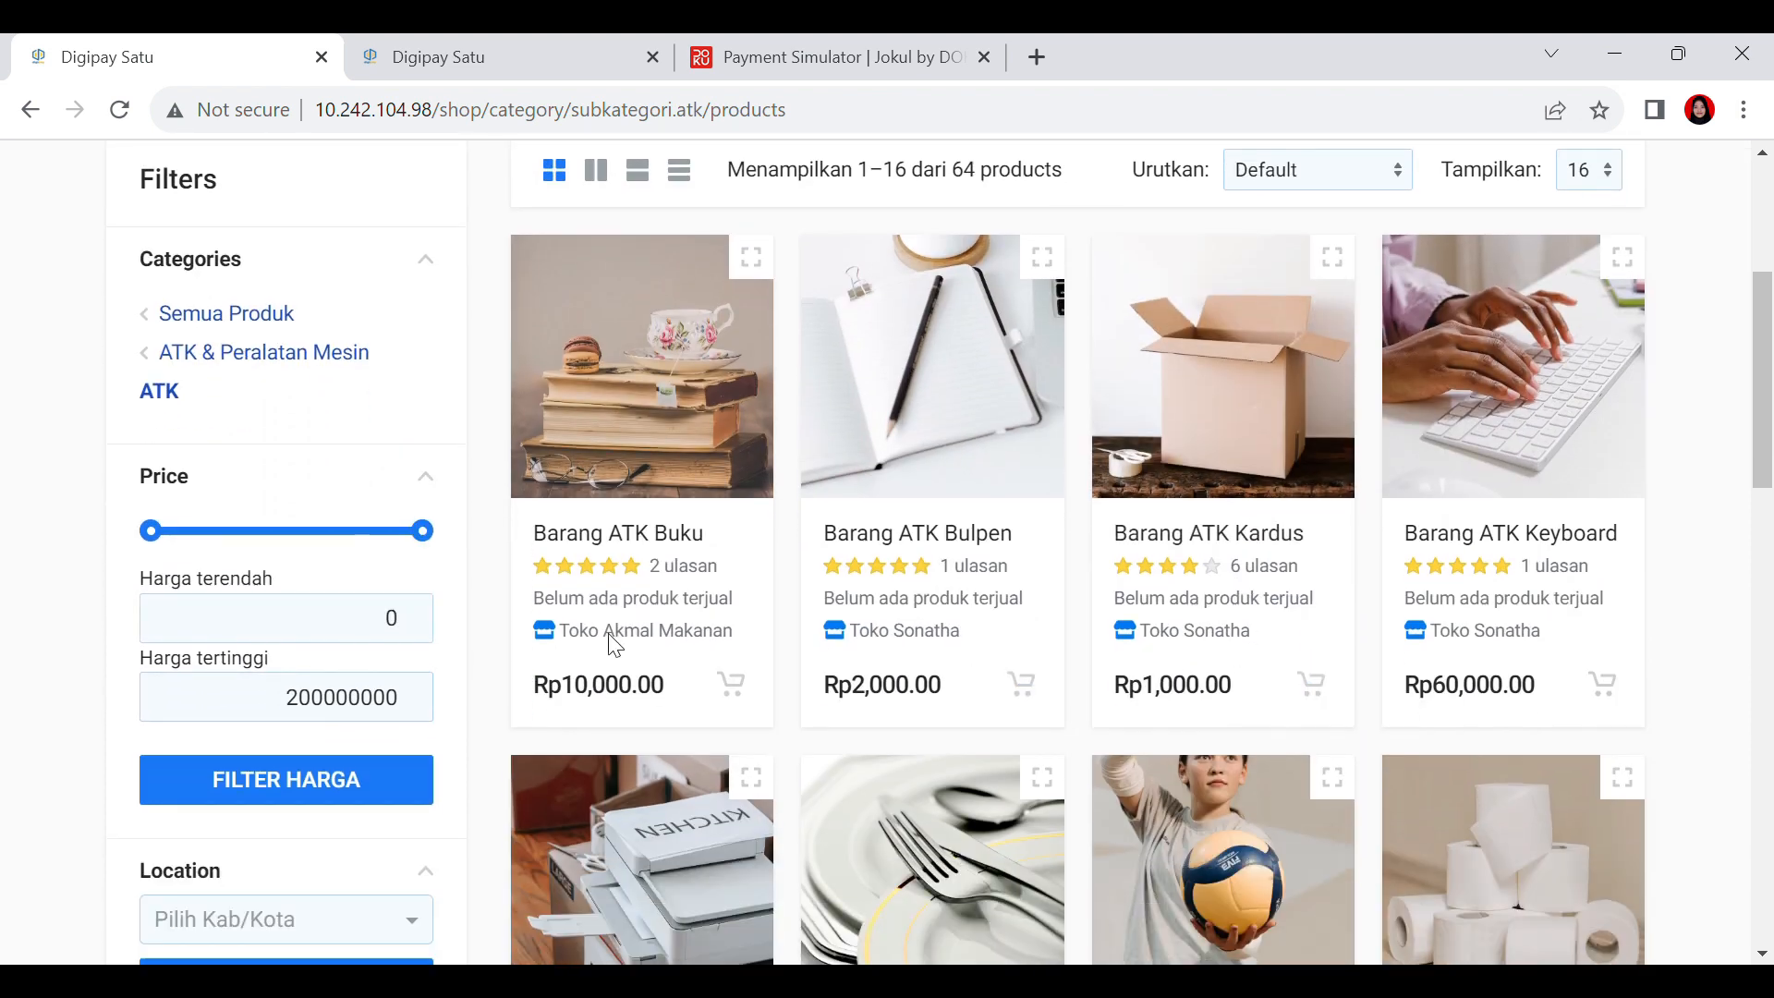
scroll(542, 657, "down", 3)
left_click(301, 659)
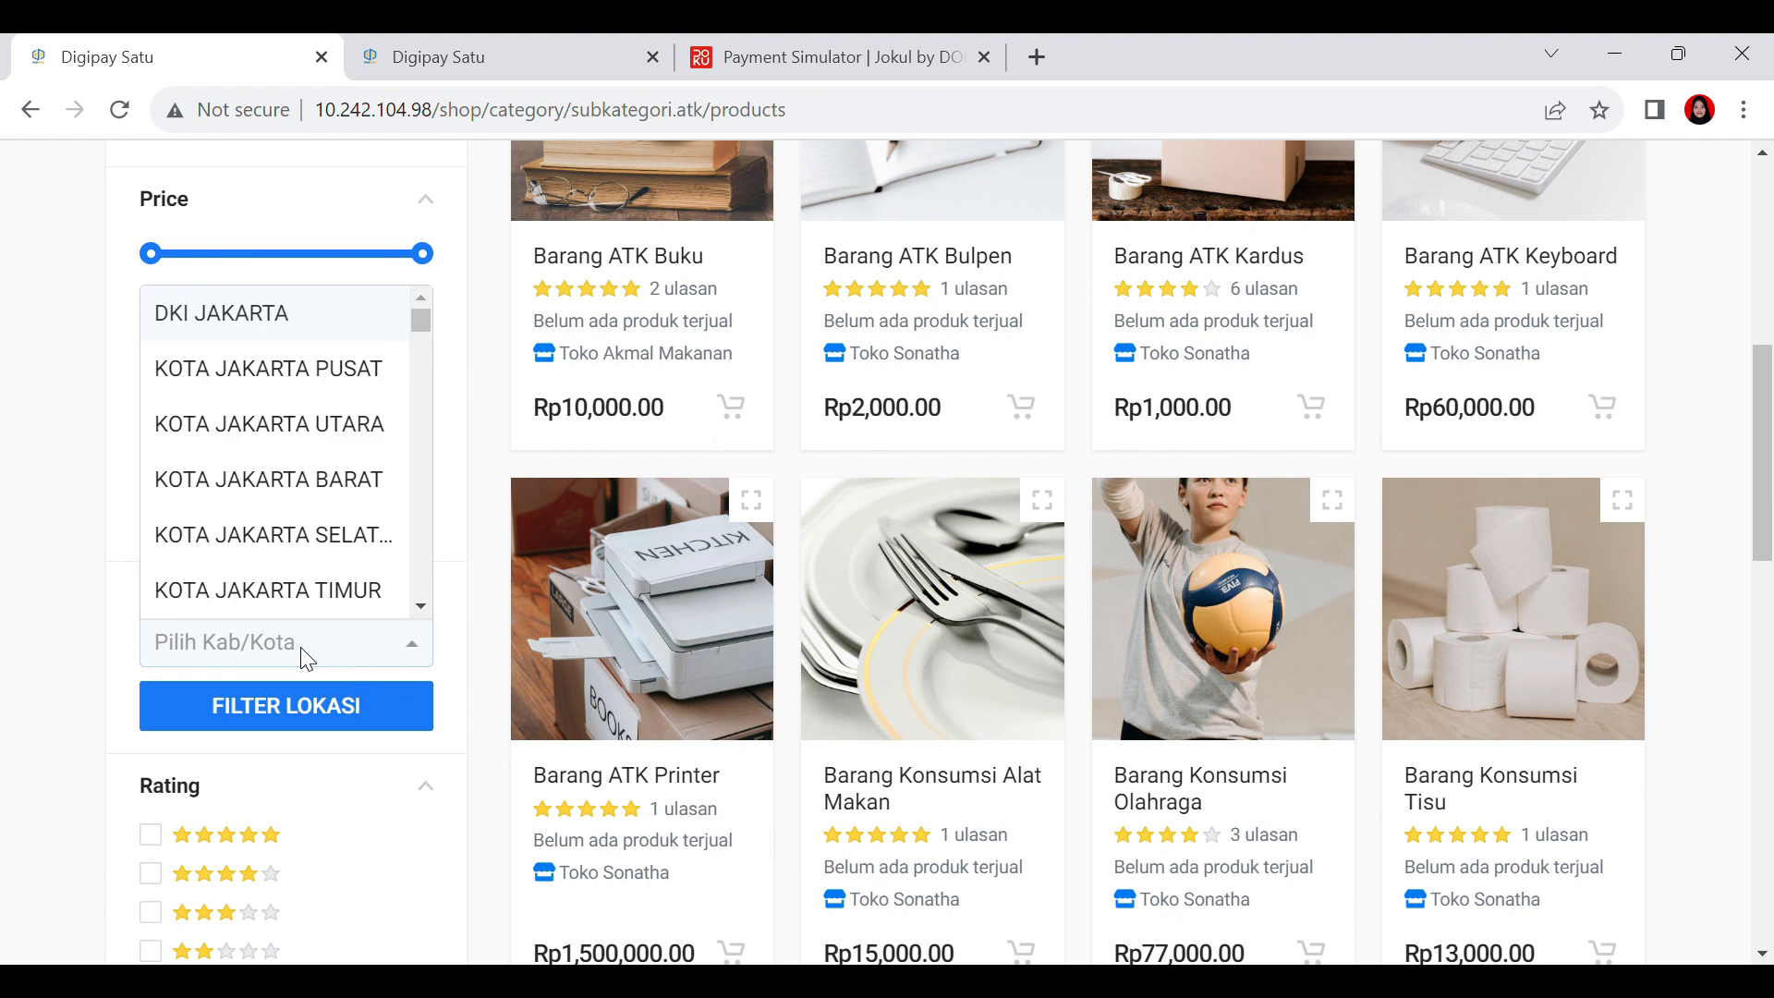
type("semara")
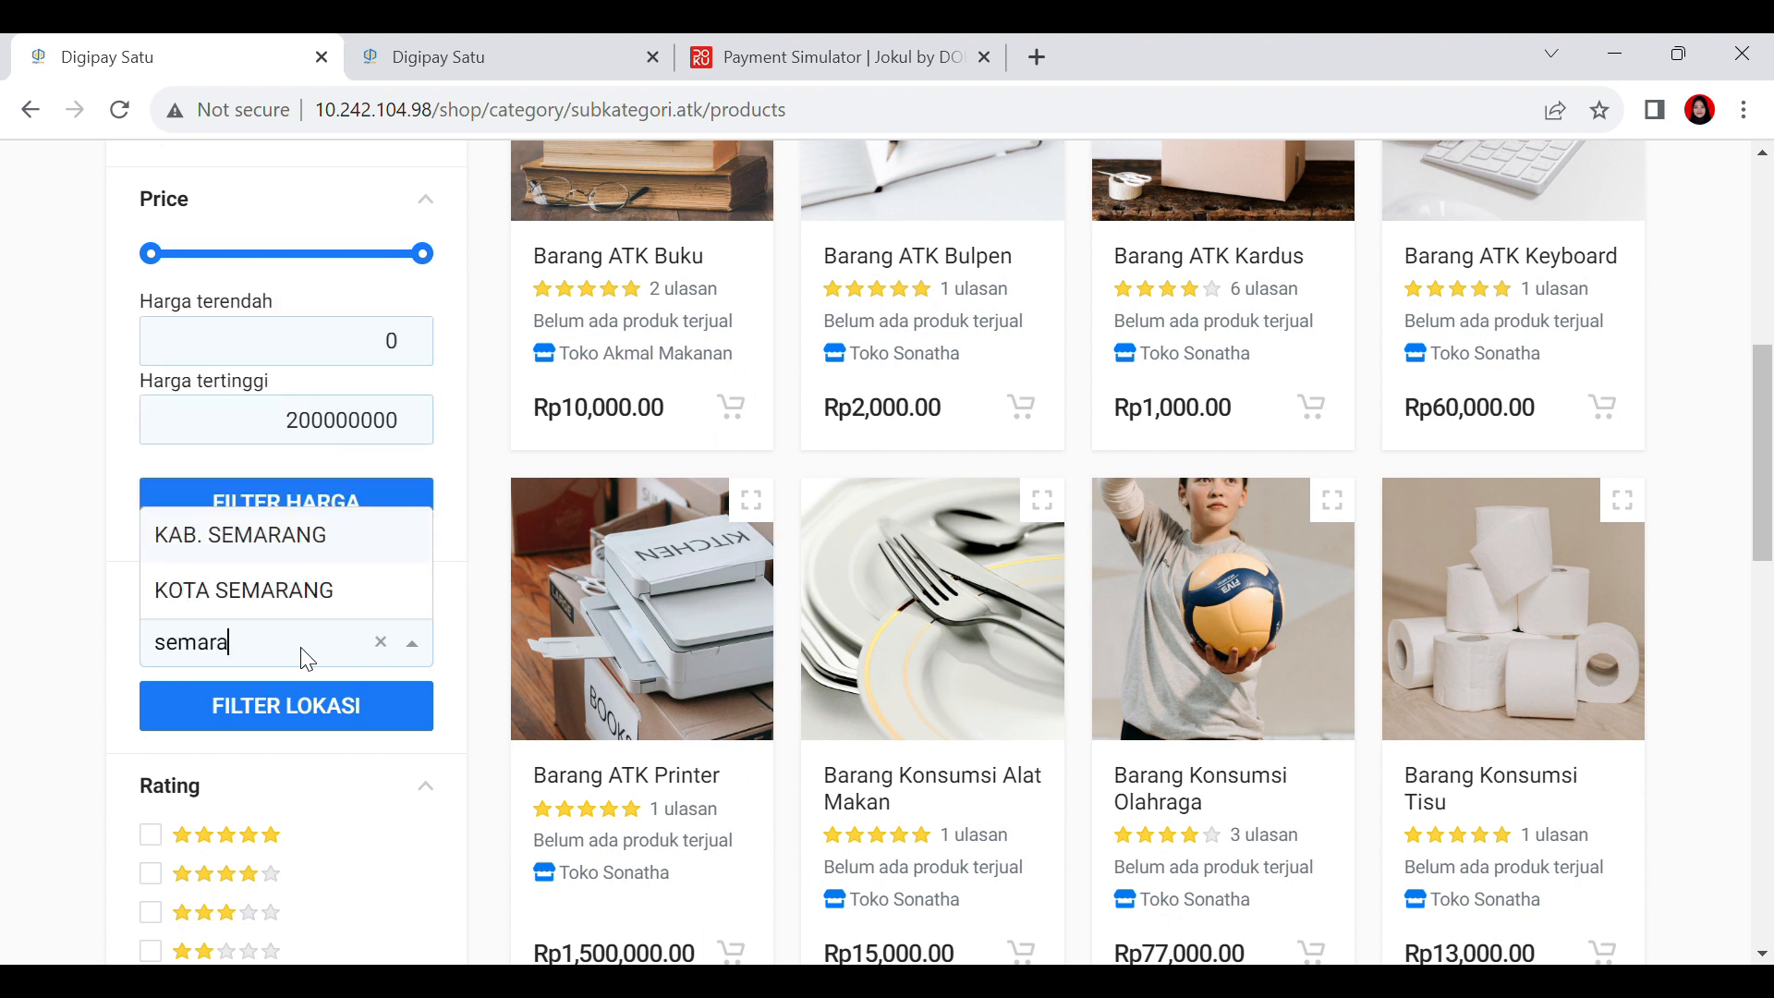
left_click(291, 589)
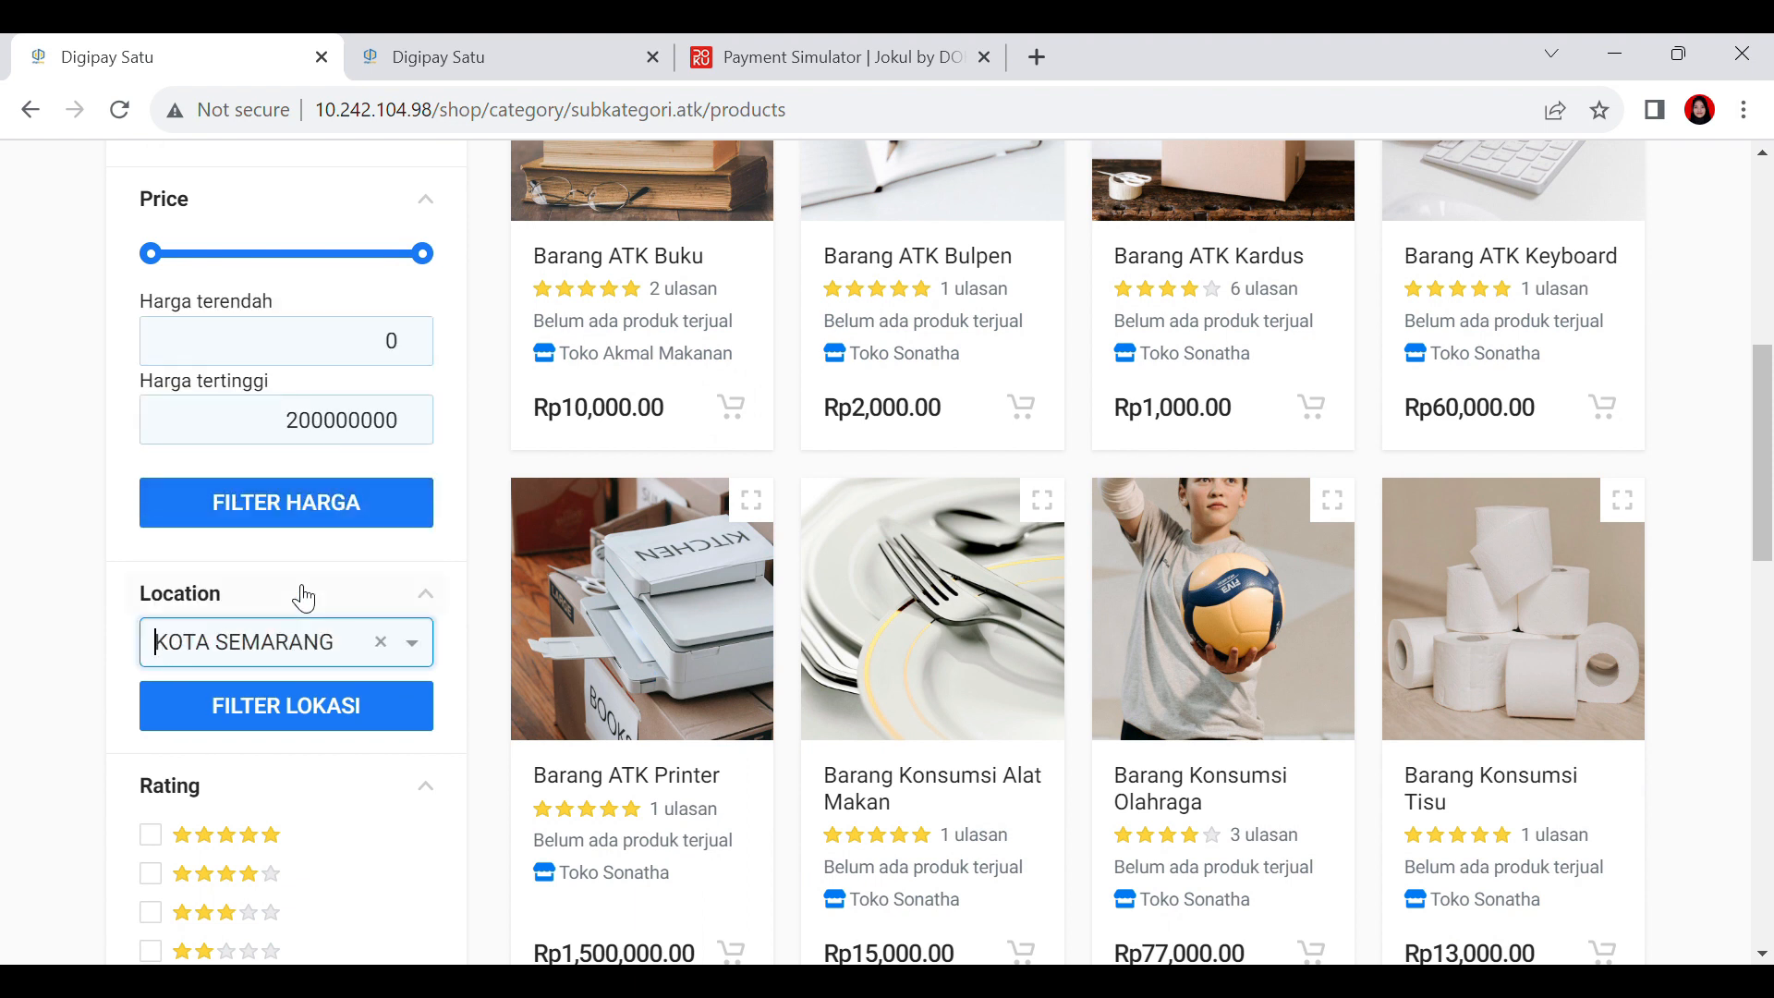
left_click(362, 702)
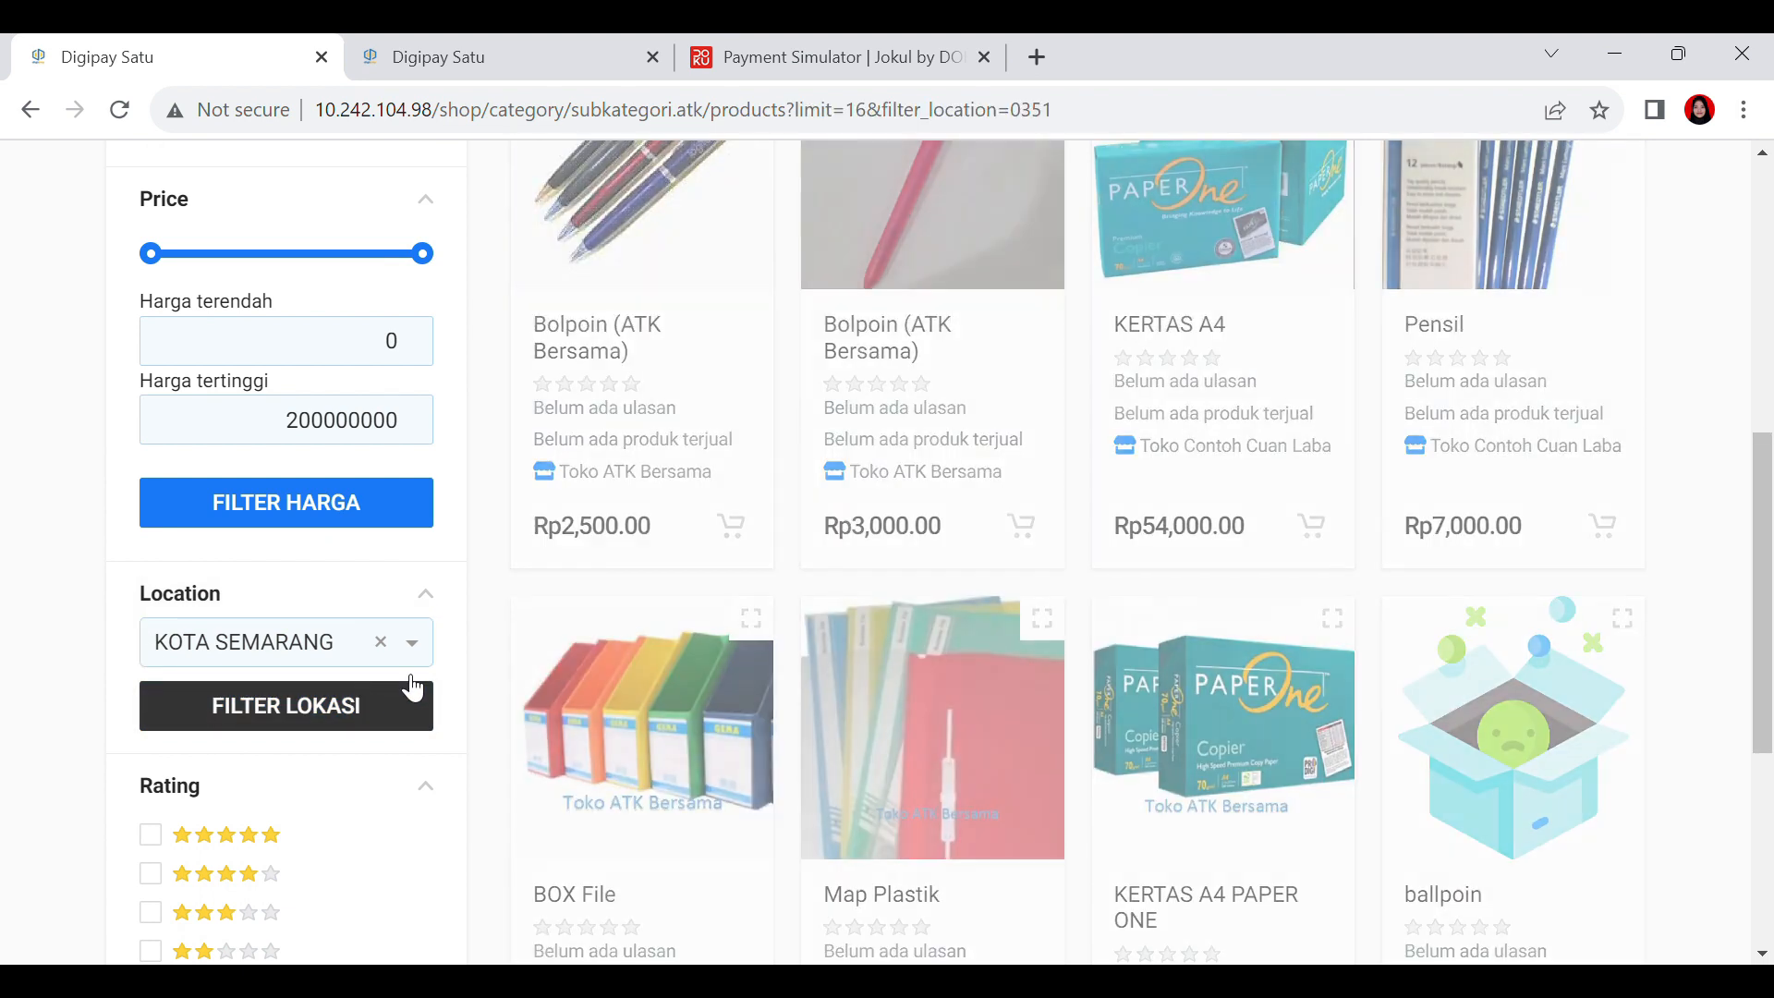
scroll(1277, 644, "up", 6)
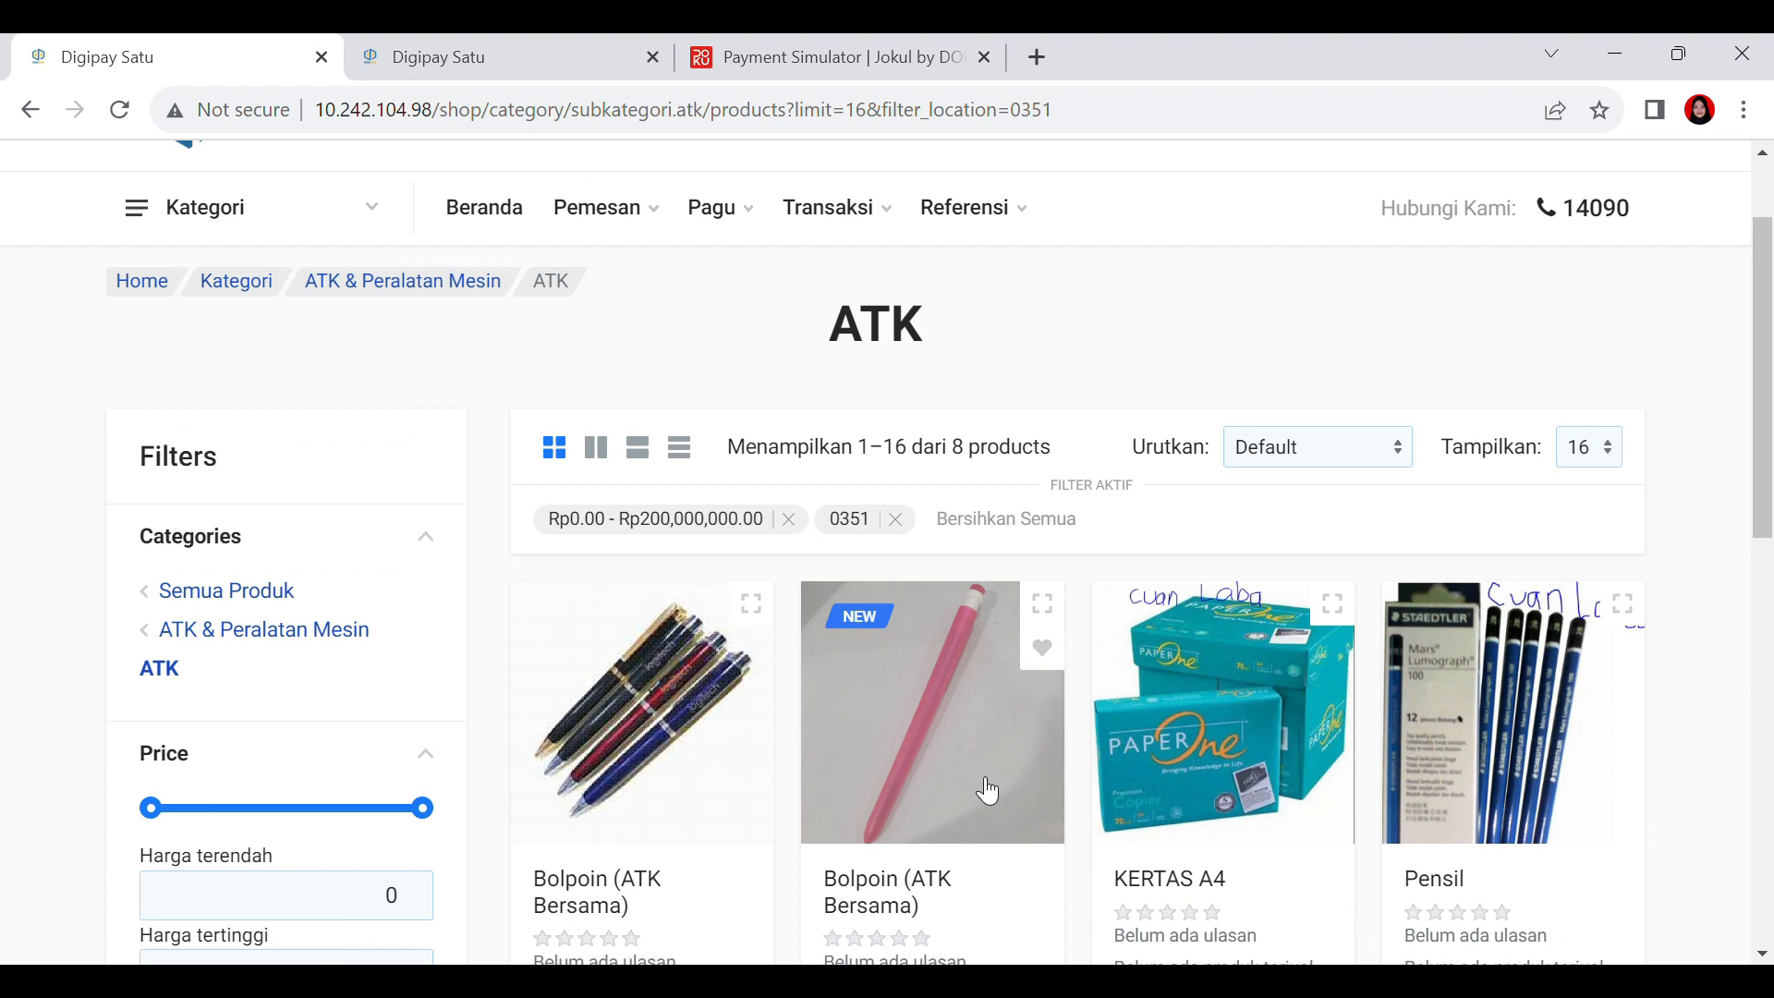
Step: Open the Rp3,000 Bolpoin (ATK Bersama) product from the filtered ATK listing
scroll(955, 725, "down", 1)
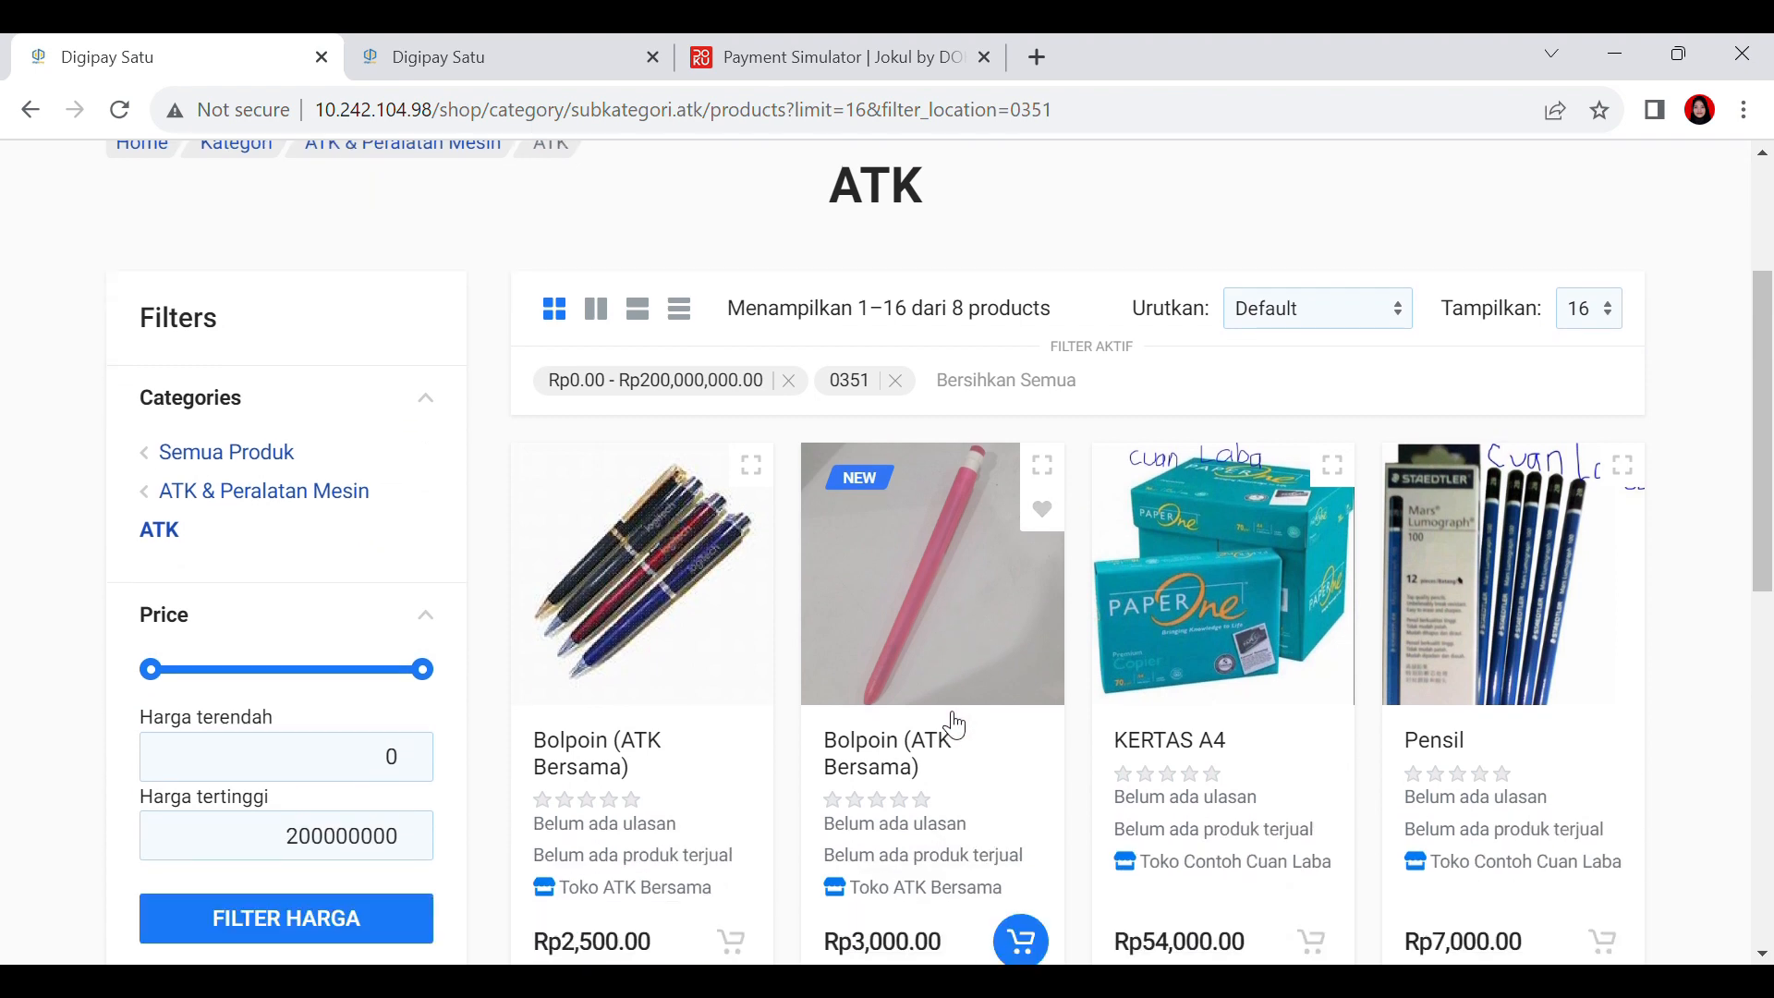
scroll(956, 716, "down", 1)
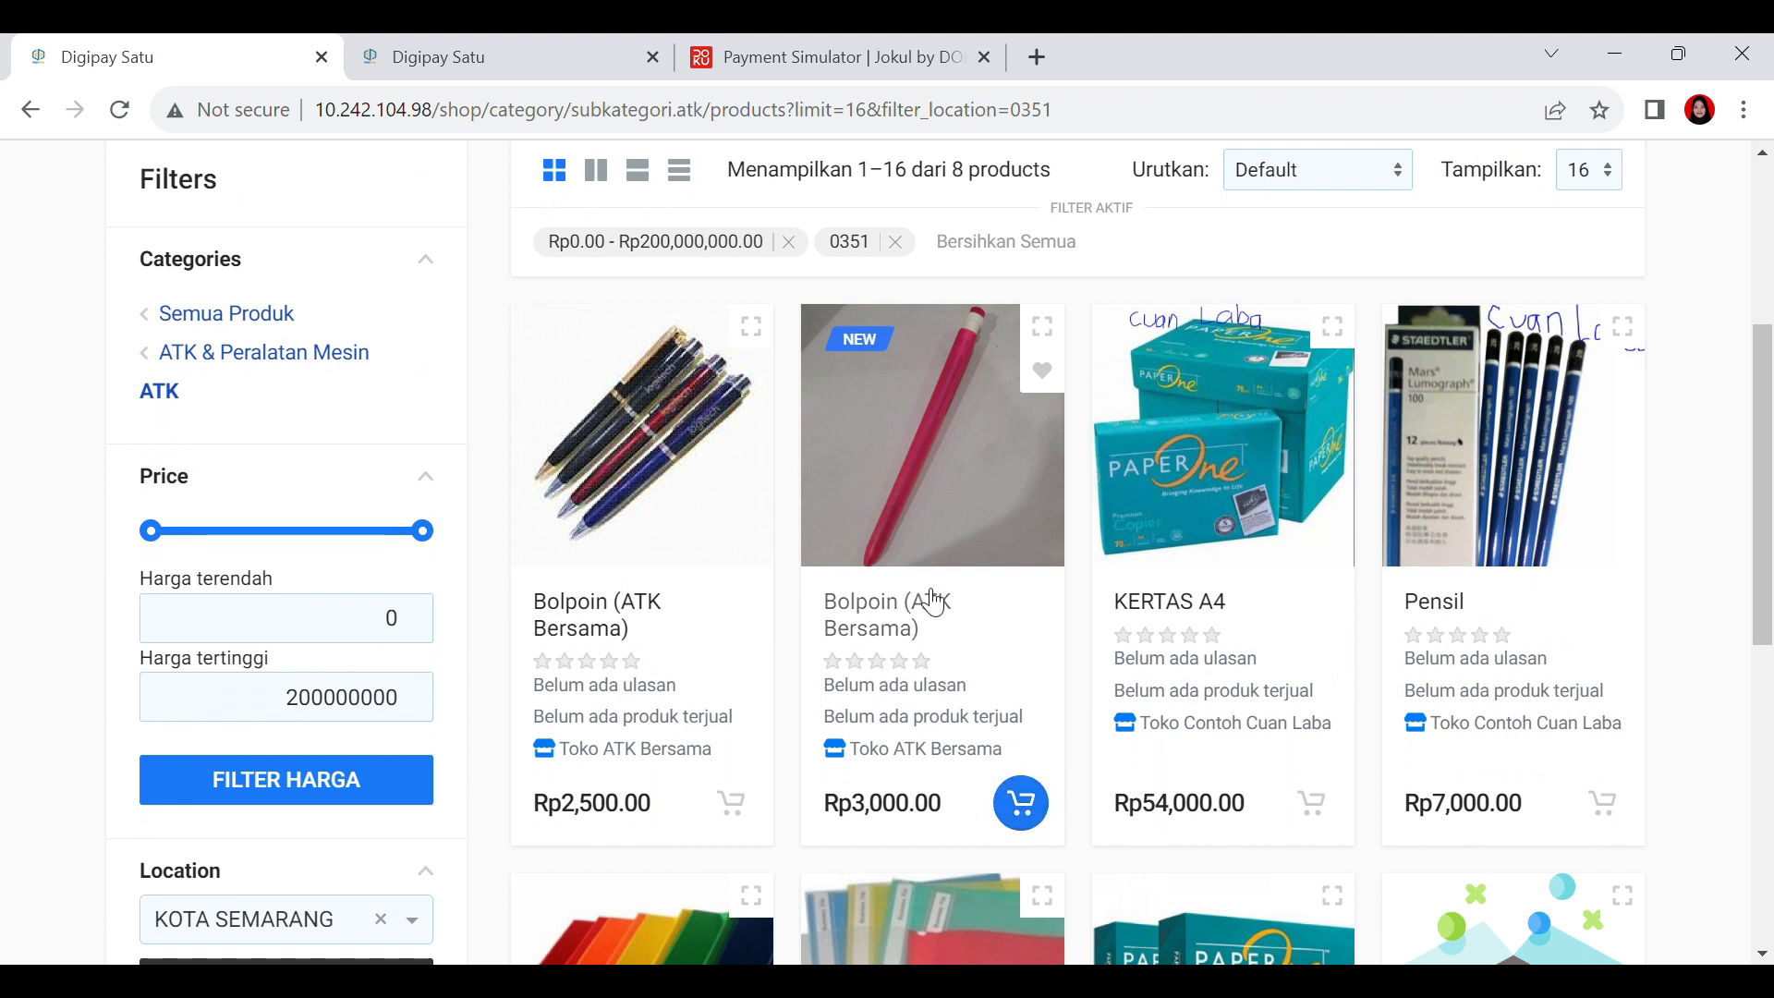
left_click(913, 628)
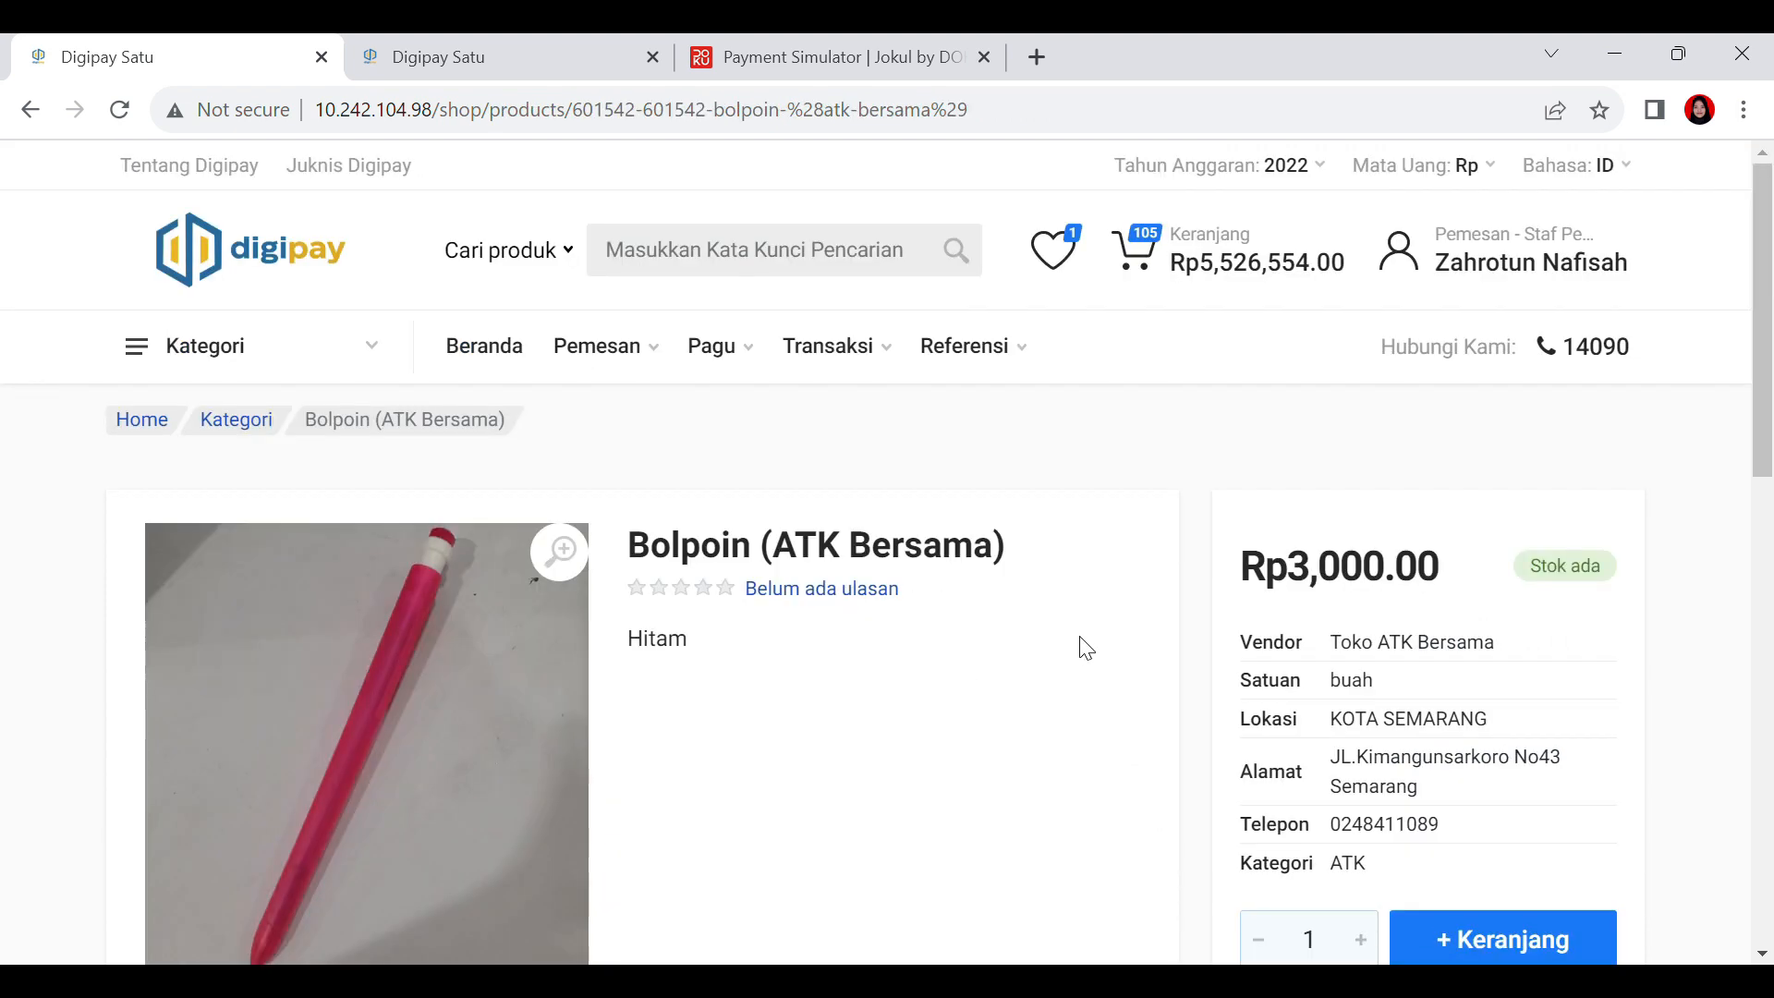
Step: Set the Bolpoin (ATK Bersama) quantity to 30 and add it to the cart
scroll(1086, 648, "down", 4)
left_click(1320, 526)
scroll(1129, 689, "up", 4)
scroll(1129, 689, "down", 1)
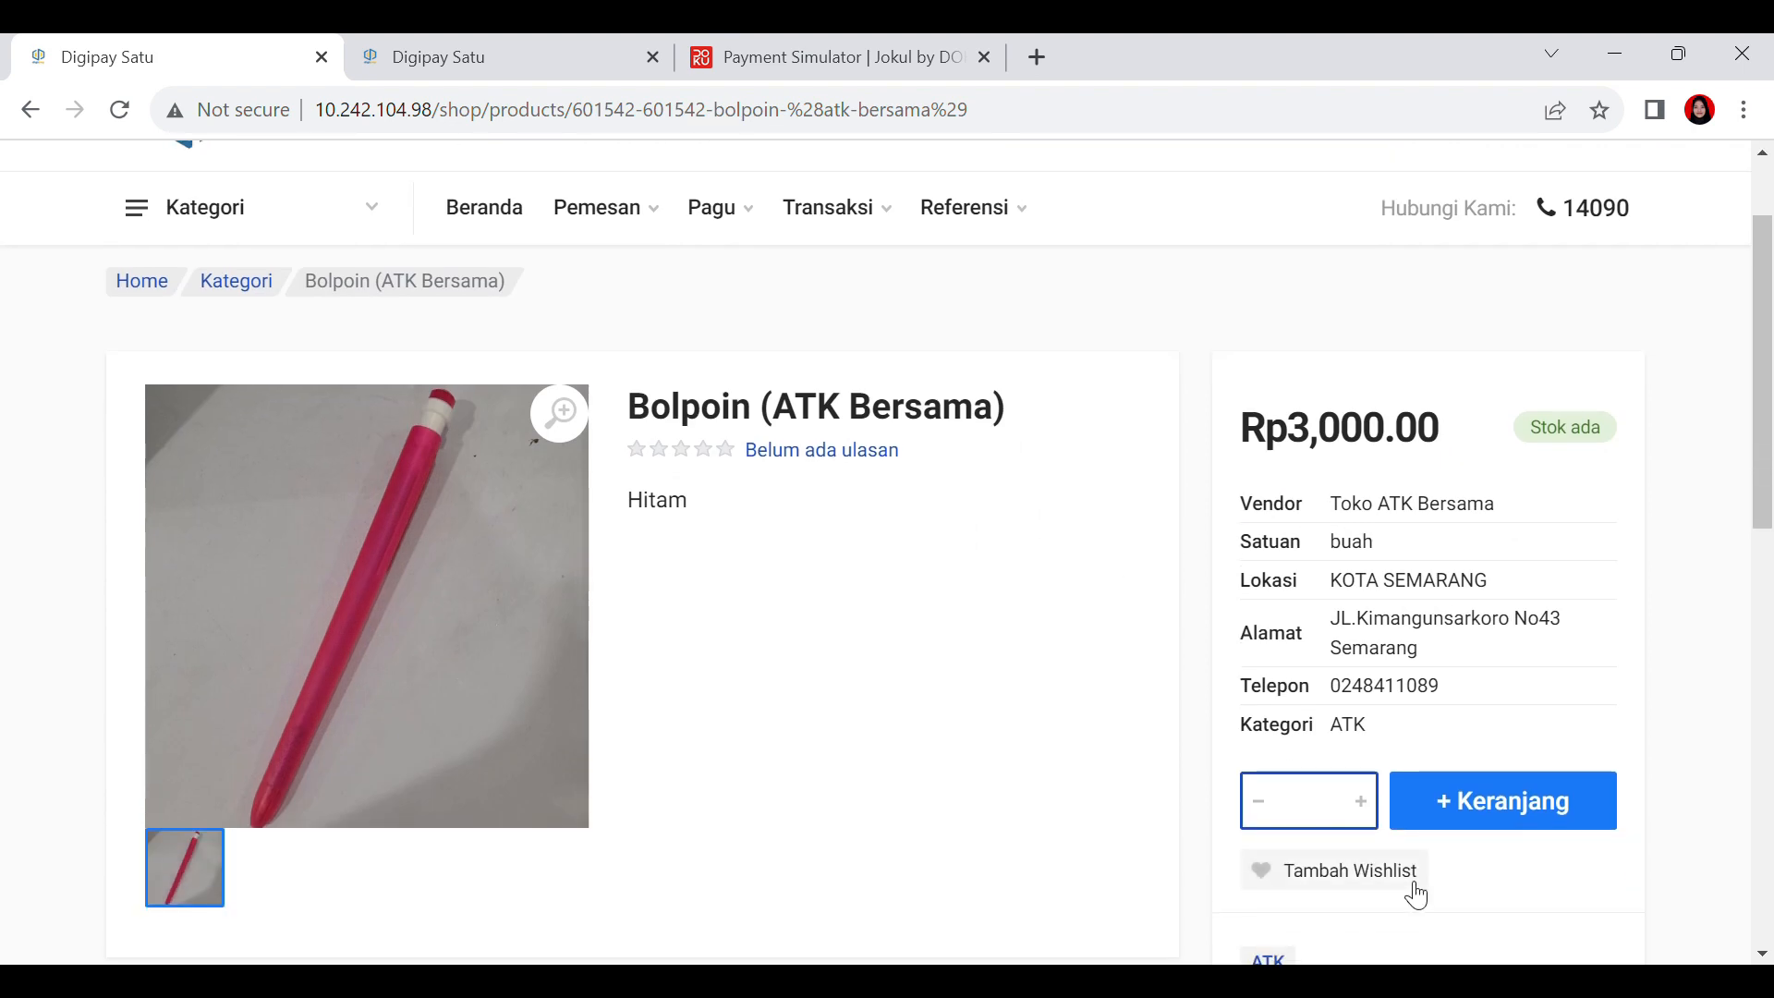
left_click(1523, 820)
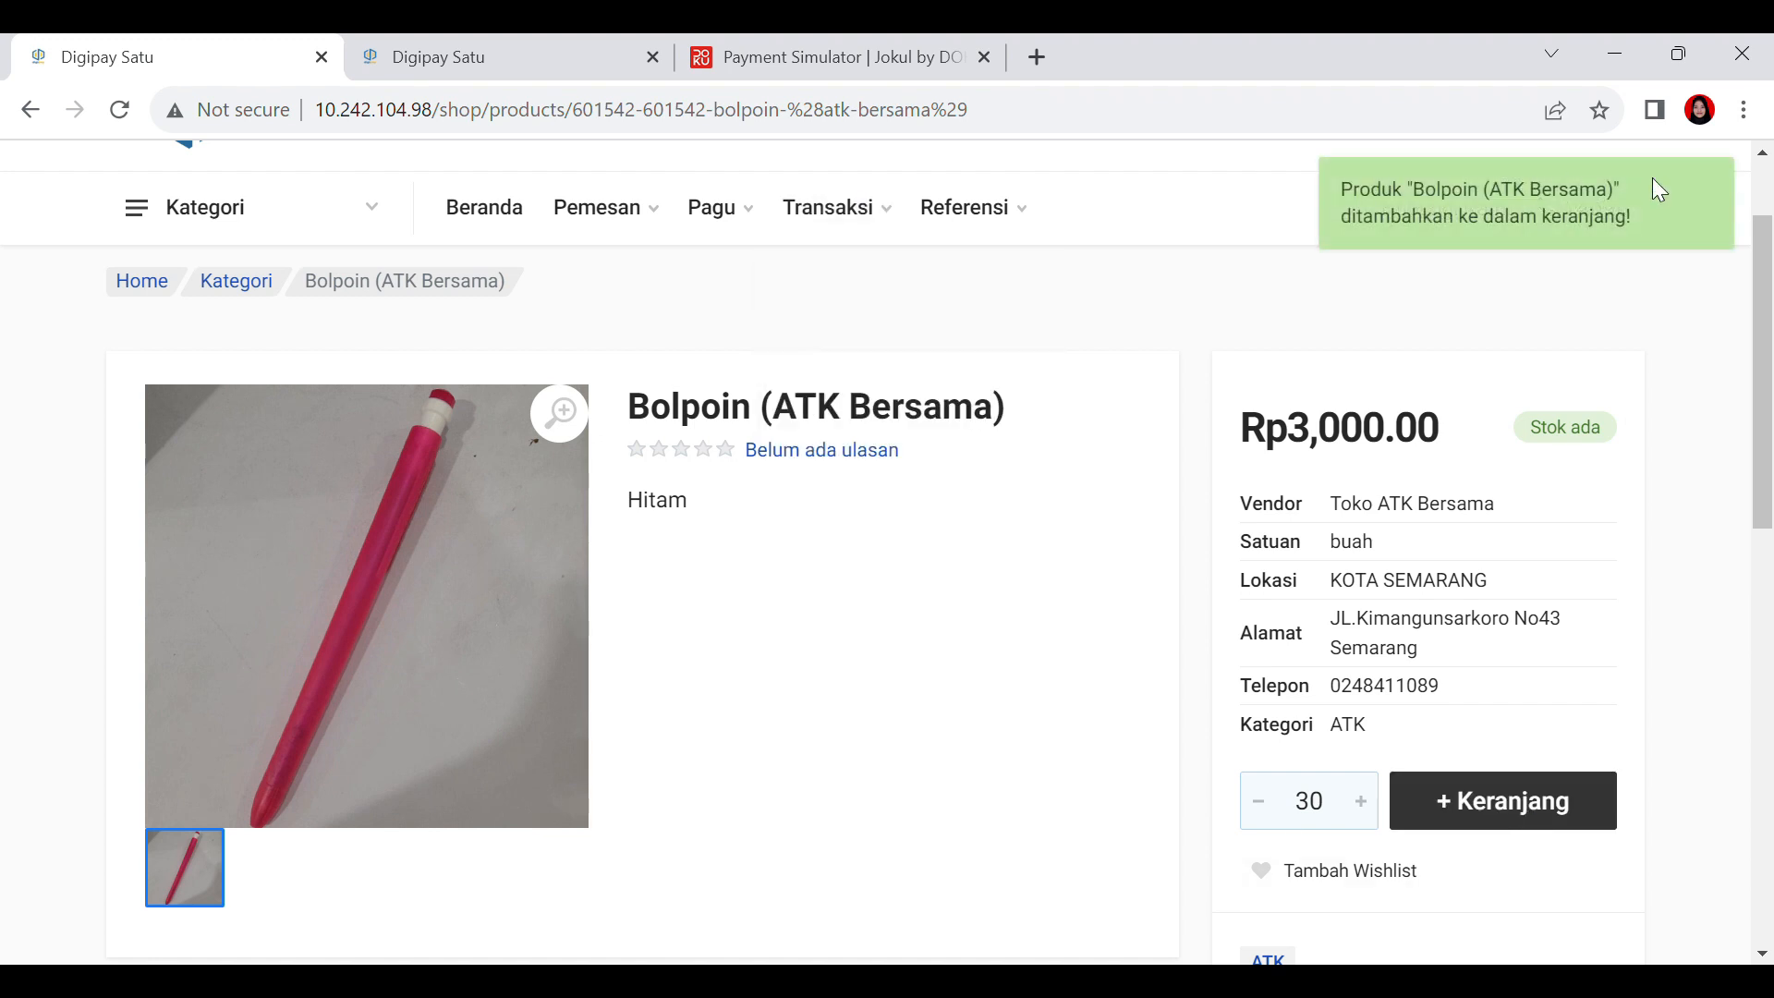
Step: Open the shopping cart and start editing the order details of the Toko ATK Bersama ballpoint
mouse_move(868, 221)
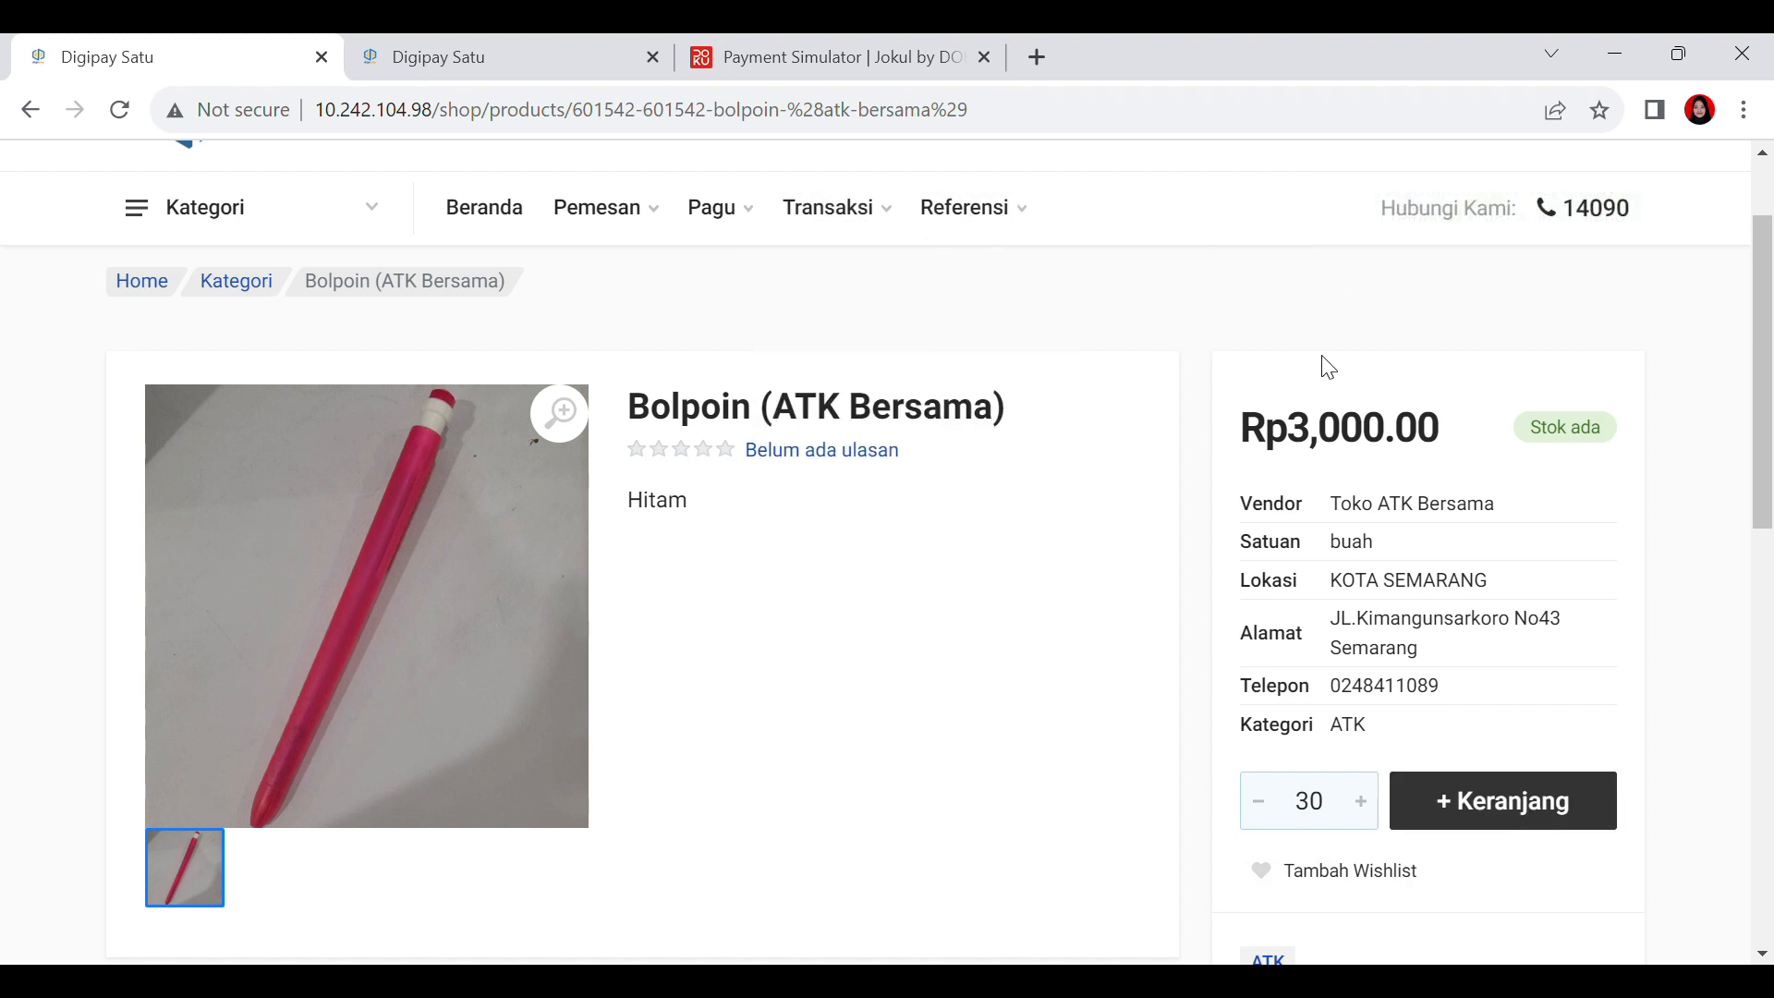
scroll(1321, 277, "up", 2)
left_click(1300, 251)
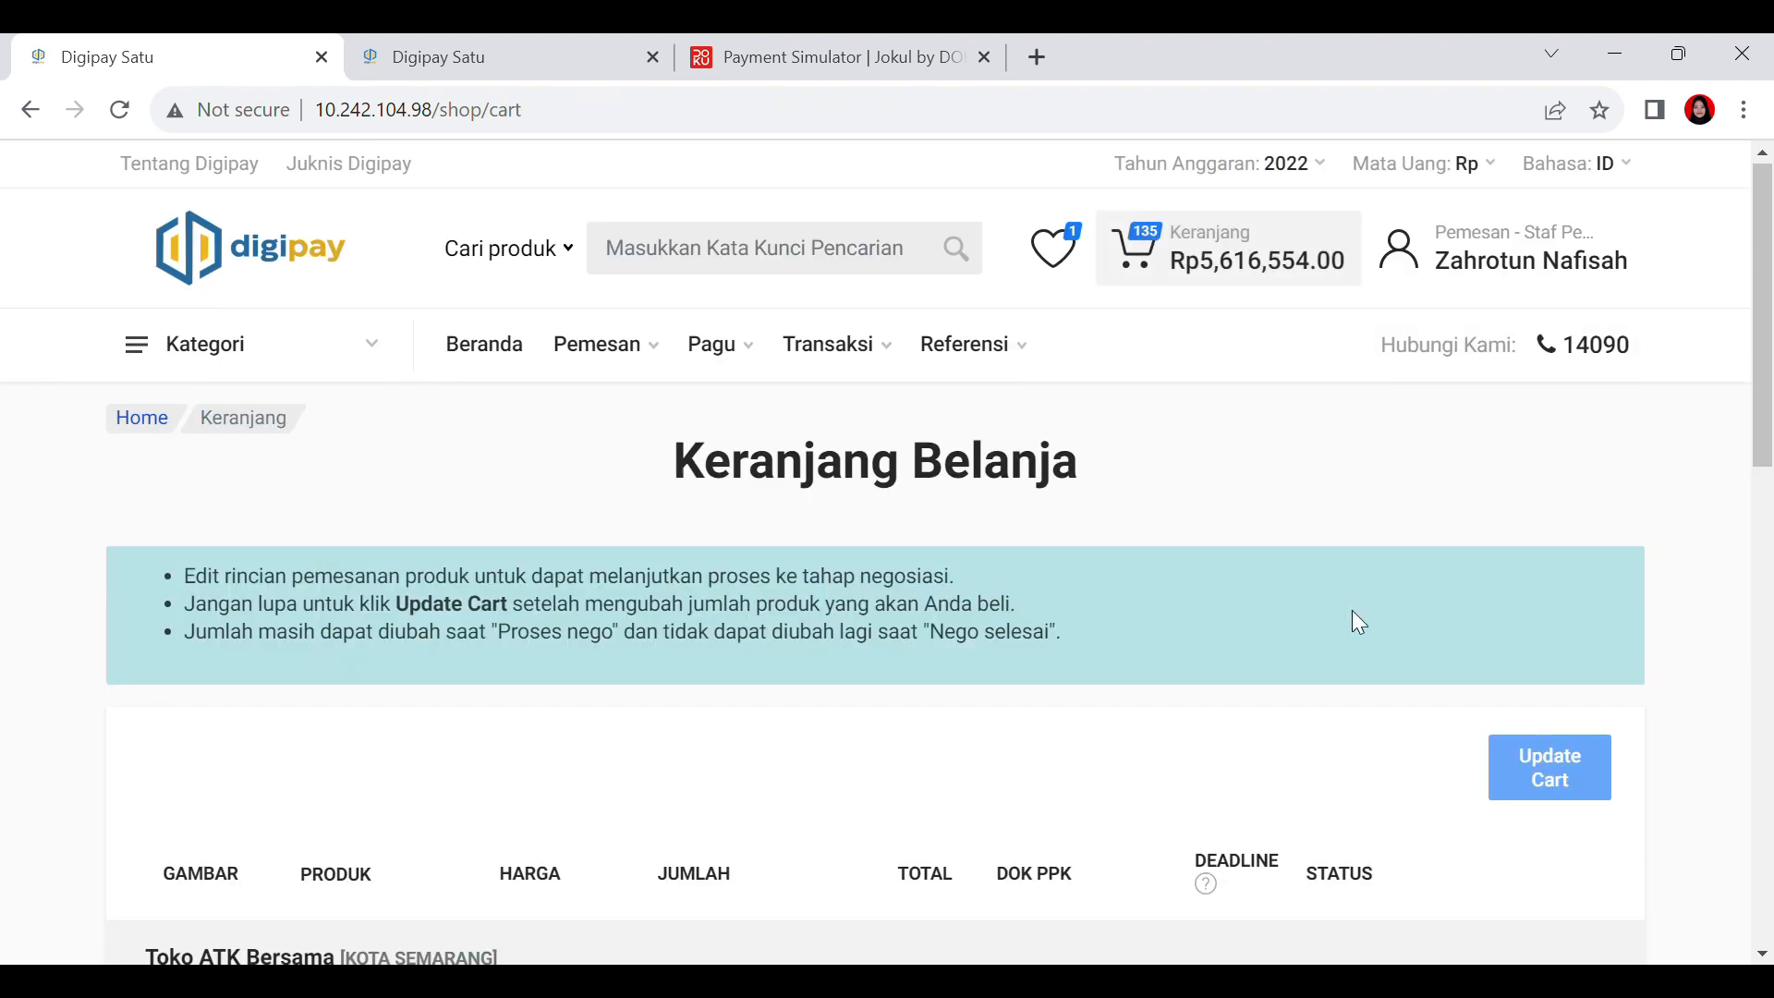
scroll(1350, 608, "down", 5)
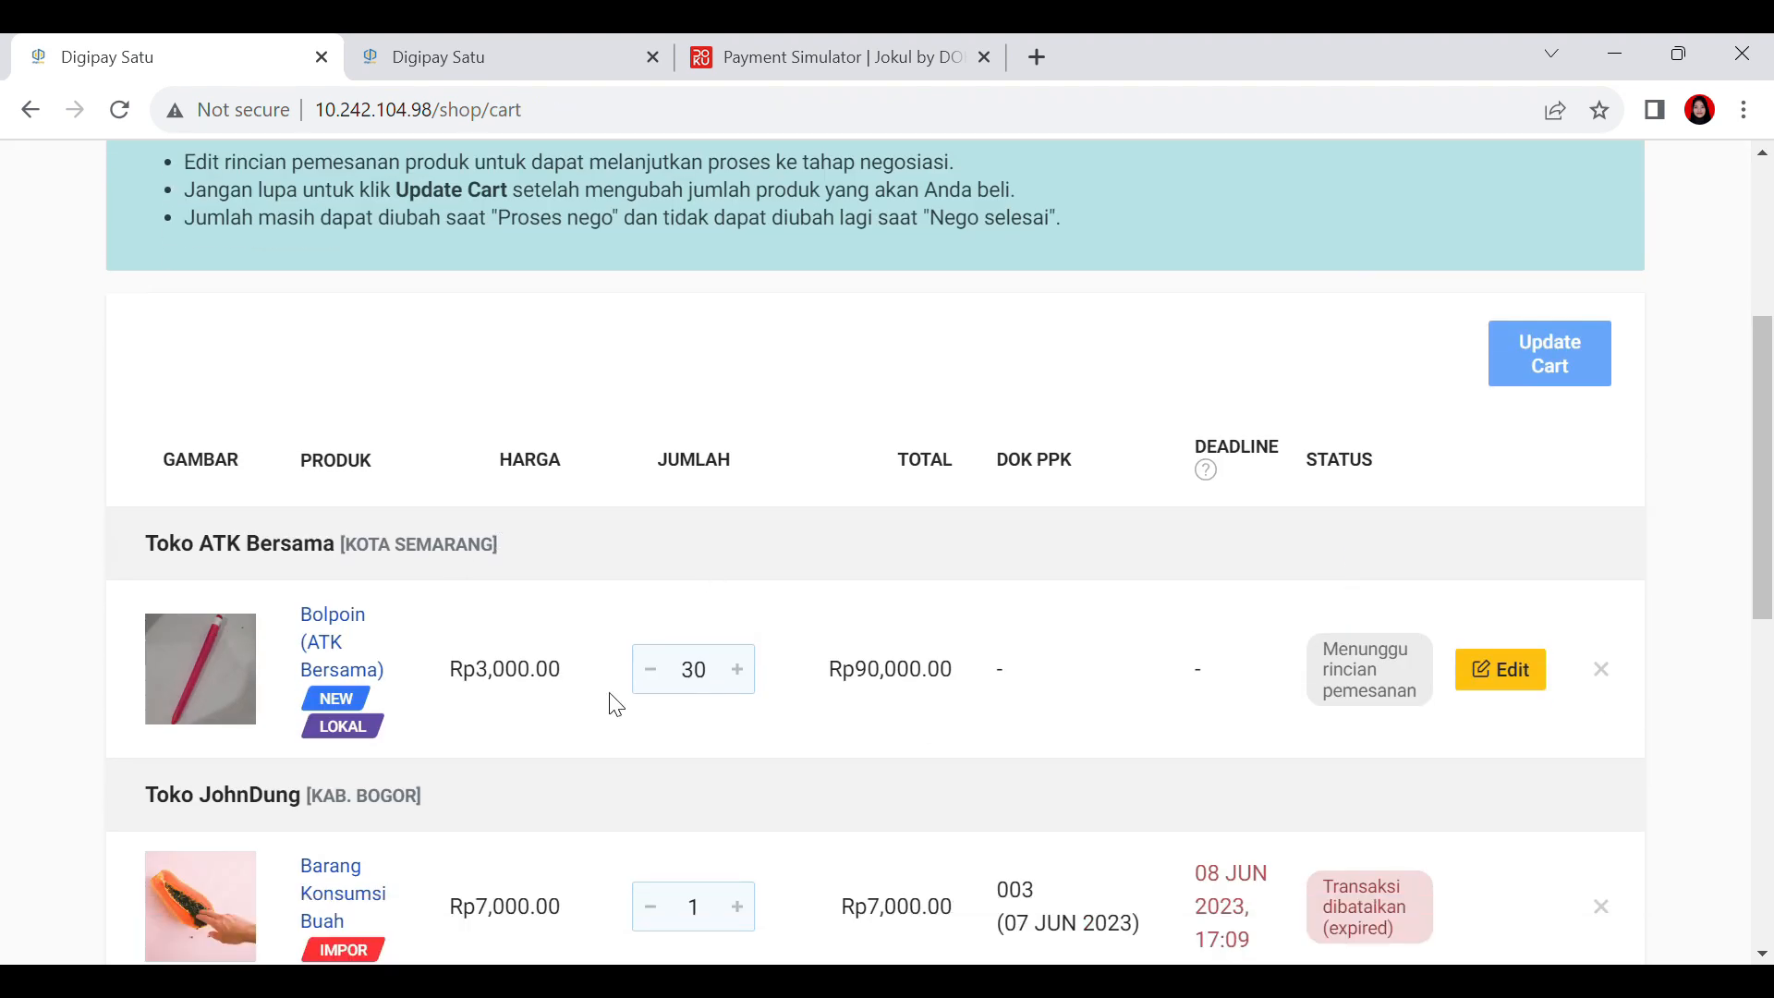
left_click(1551, 684)
Step: Select the procurement officer as Pejabat Pengadaan and the officer of PPK 00 as PPK
left_click(693, 413)
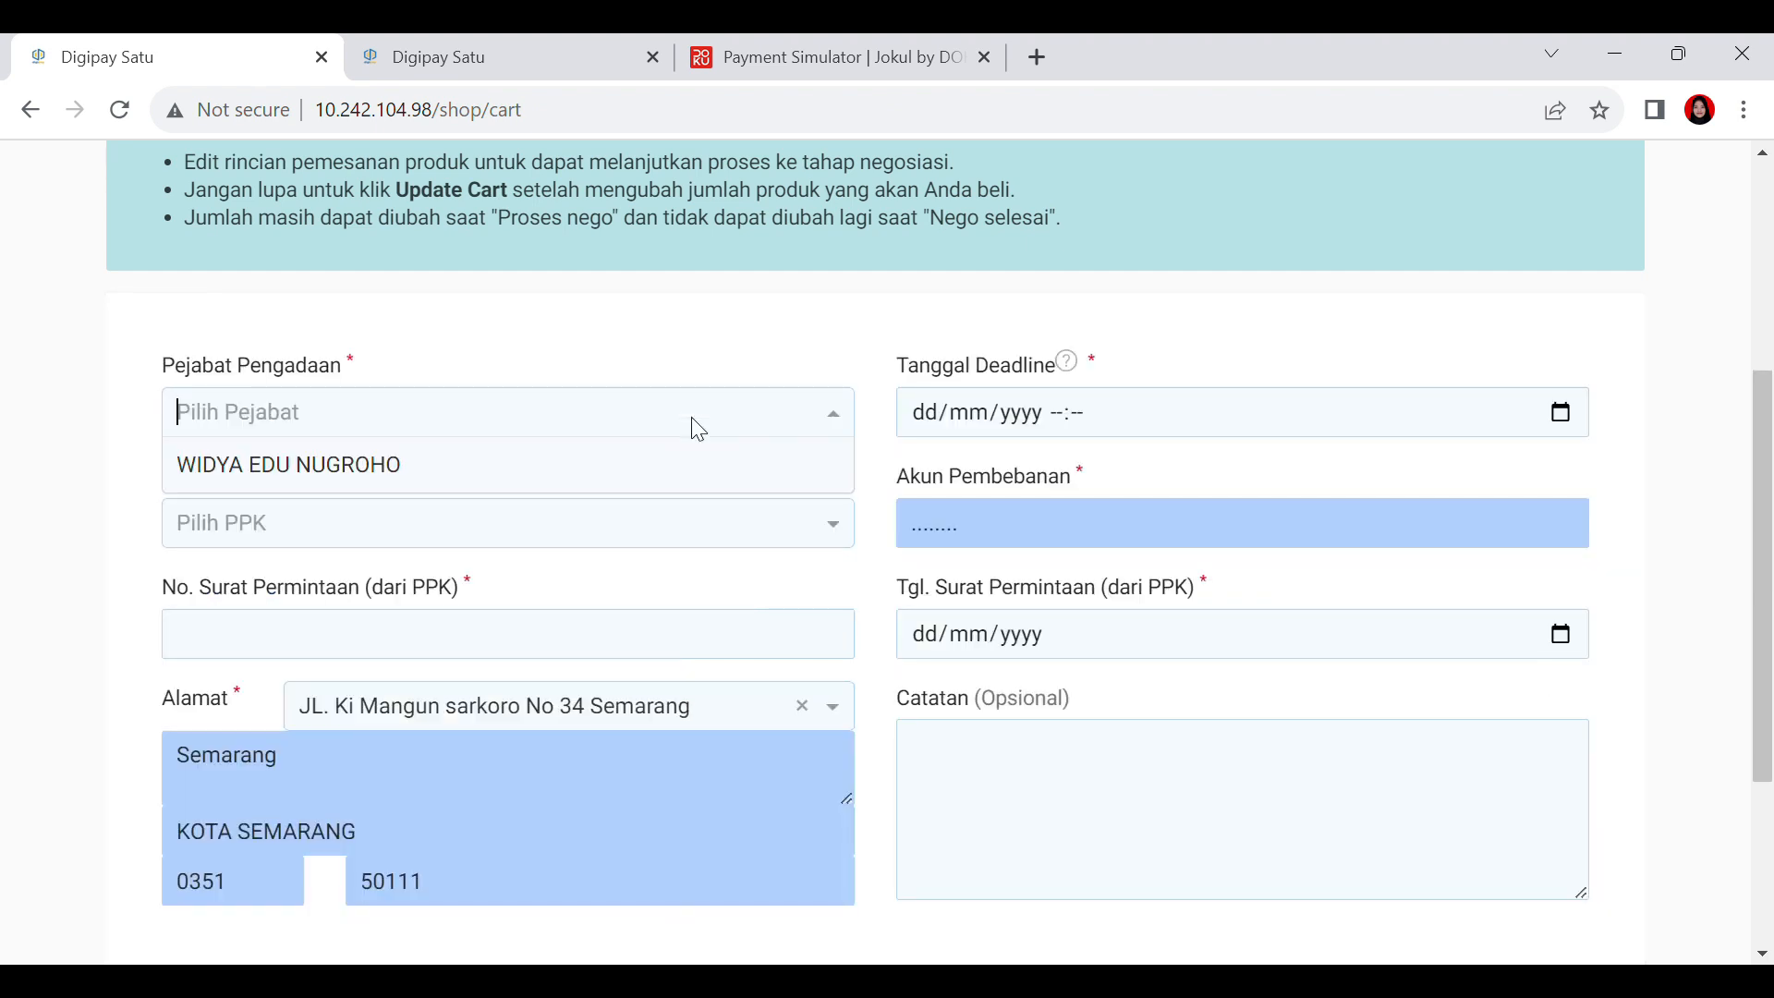
left_click(676, 468)
left_click(661, 525)
left_click(637, 575)
Step: Enter "No. 2/2023" as the PPK request letter number
left_click(591, 634)
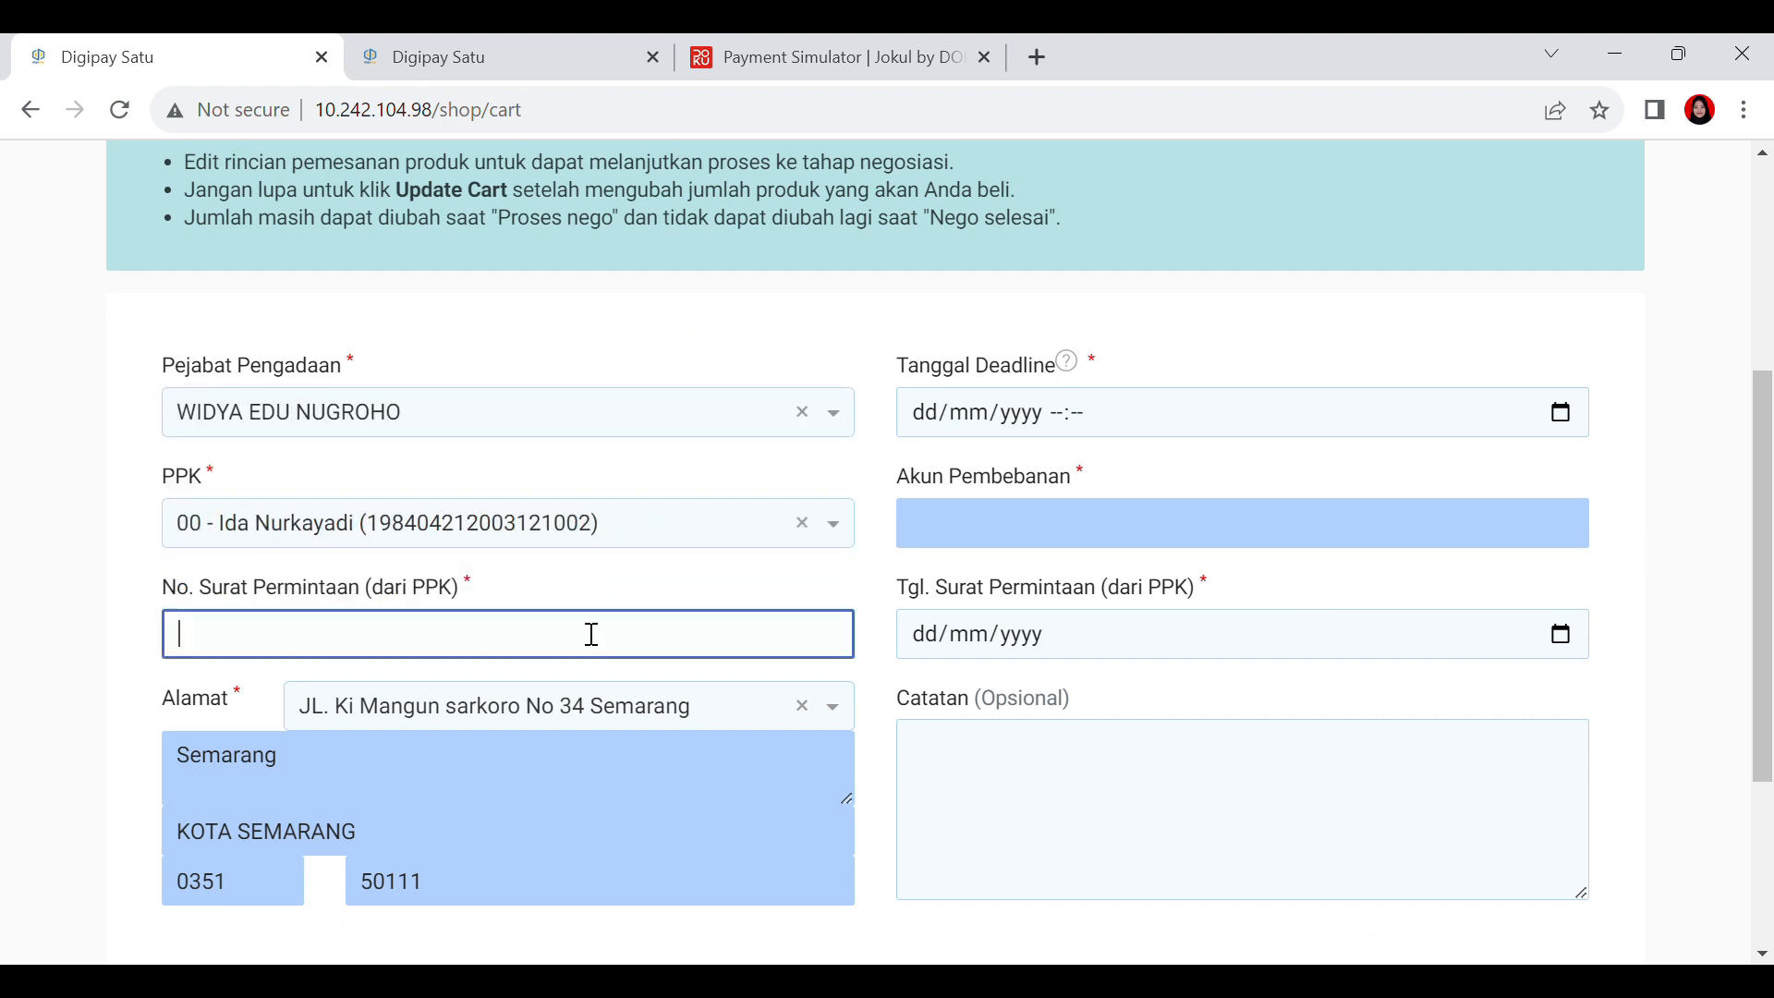
left_click(430, 706)
left_click(236, 636)
key("BackSpace")
type("2")
Step: Set the order deadline to 10/08/2023 13:00
scroll(761, 532, "up", 4)
scroll(1201, 647, "down", 1)
left_click(1533, 695)
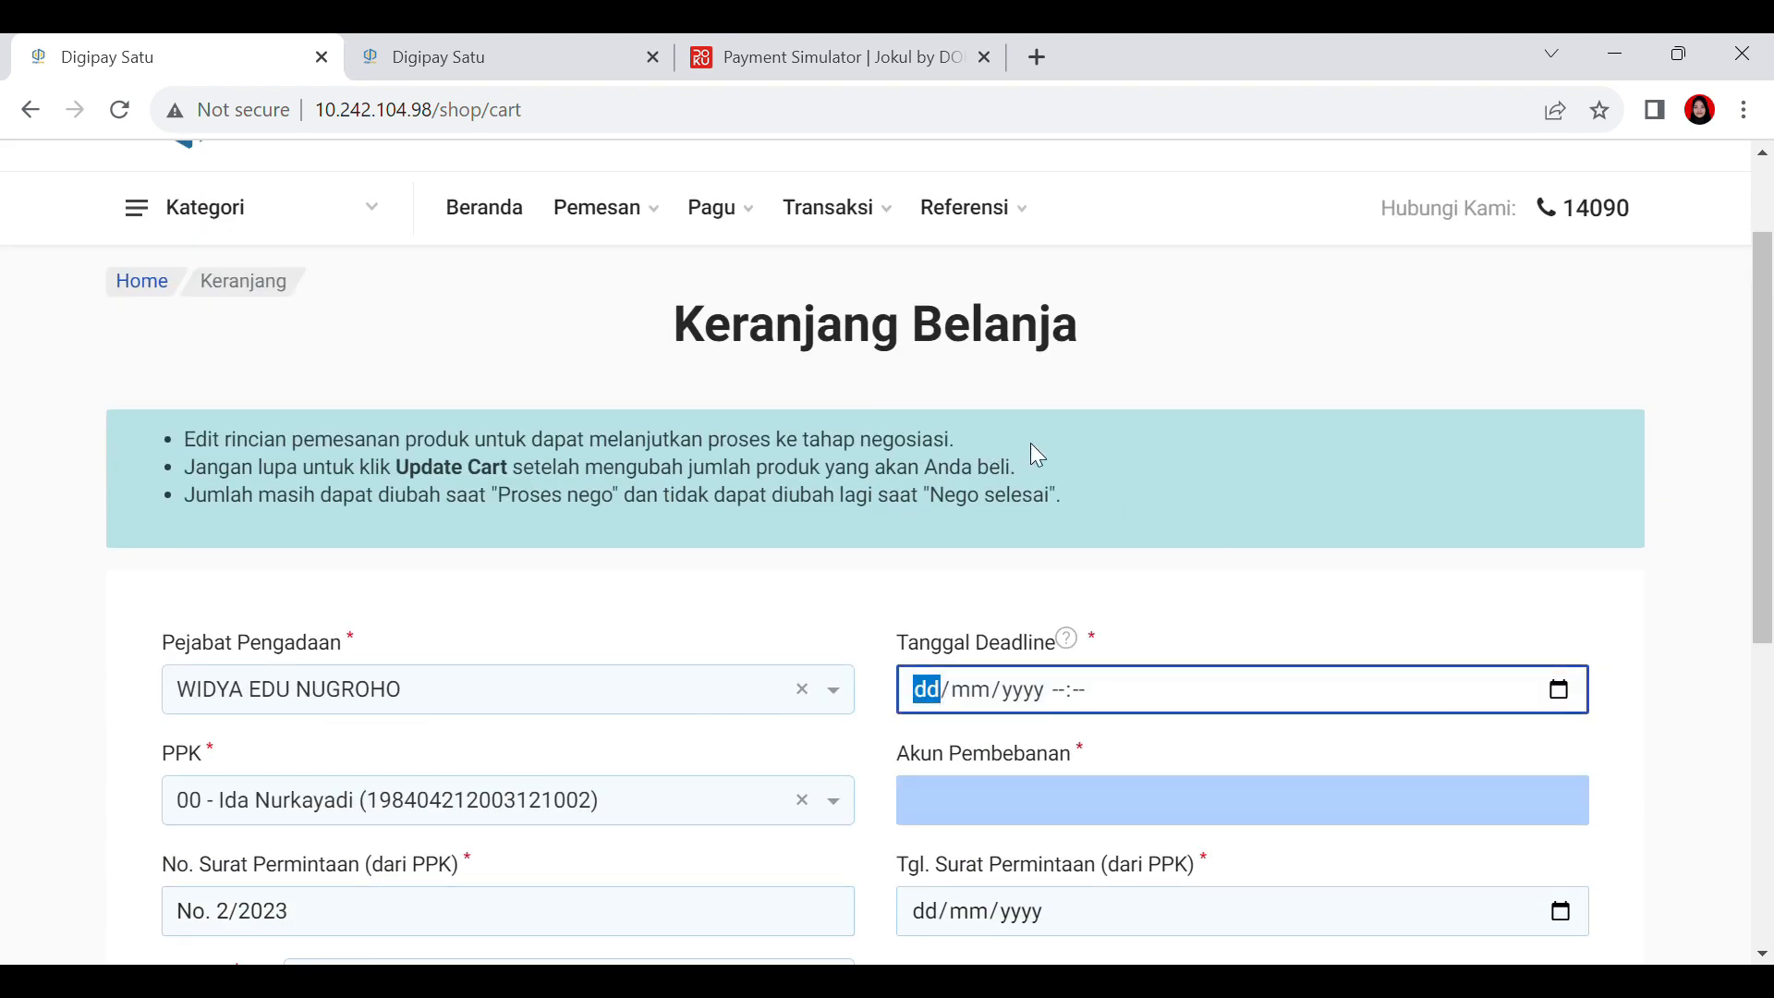
left_click(1073, 435)
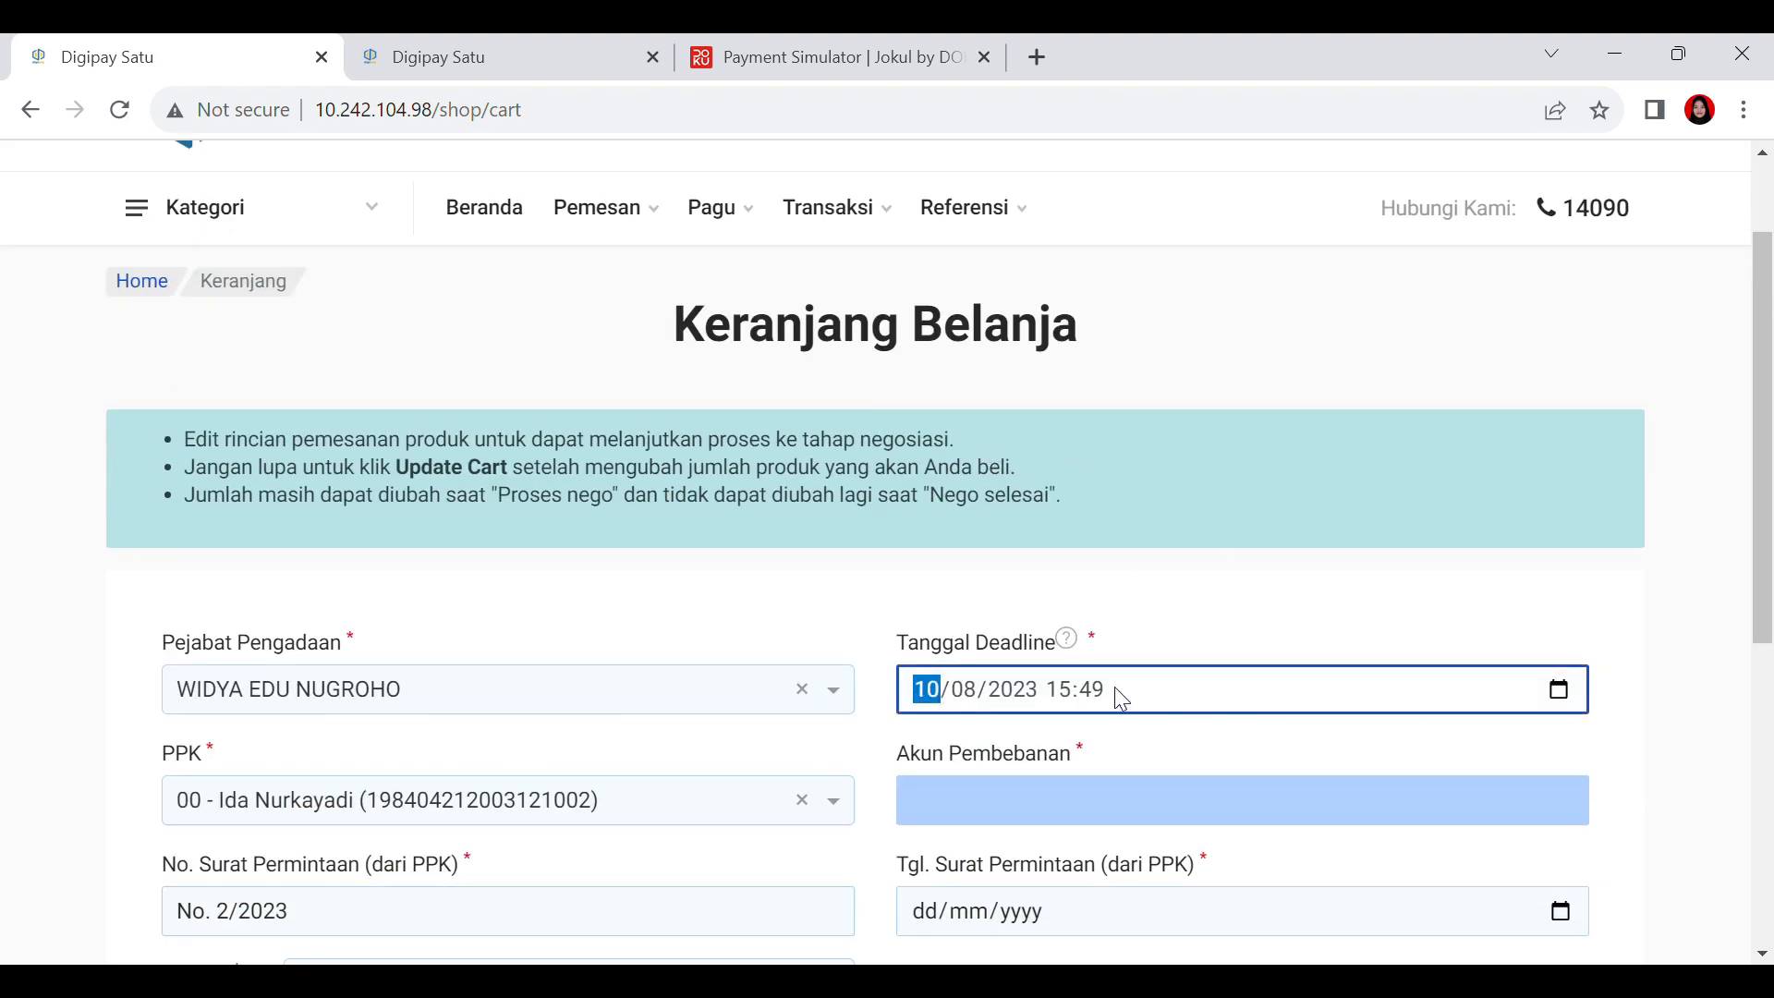
left_click(1063, 688)
type("13")
Step: Choose CD.4803.FAE.001.100.A.524111.A.A as the Akun Pembebanan from the DIPA list of PPK 00
left_click(1132, 817)
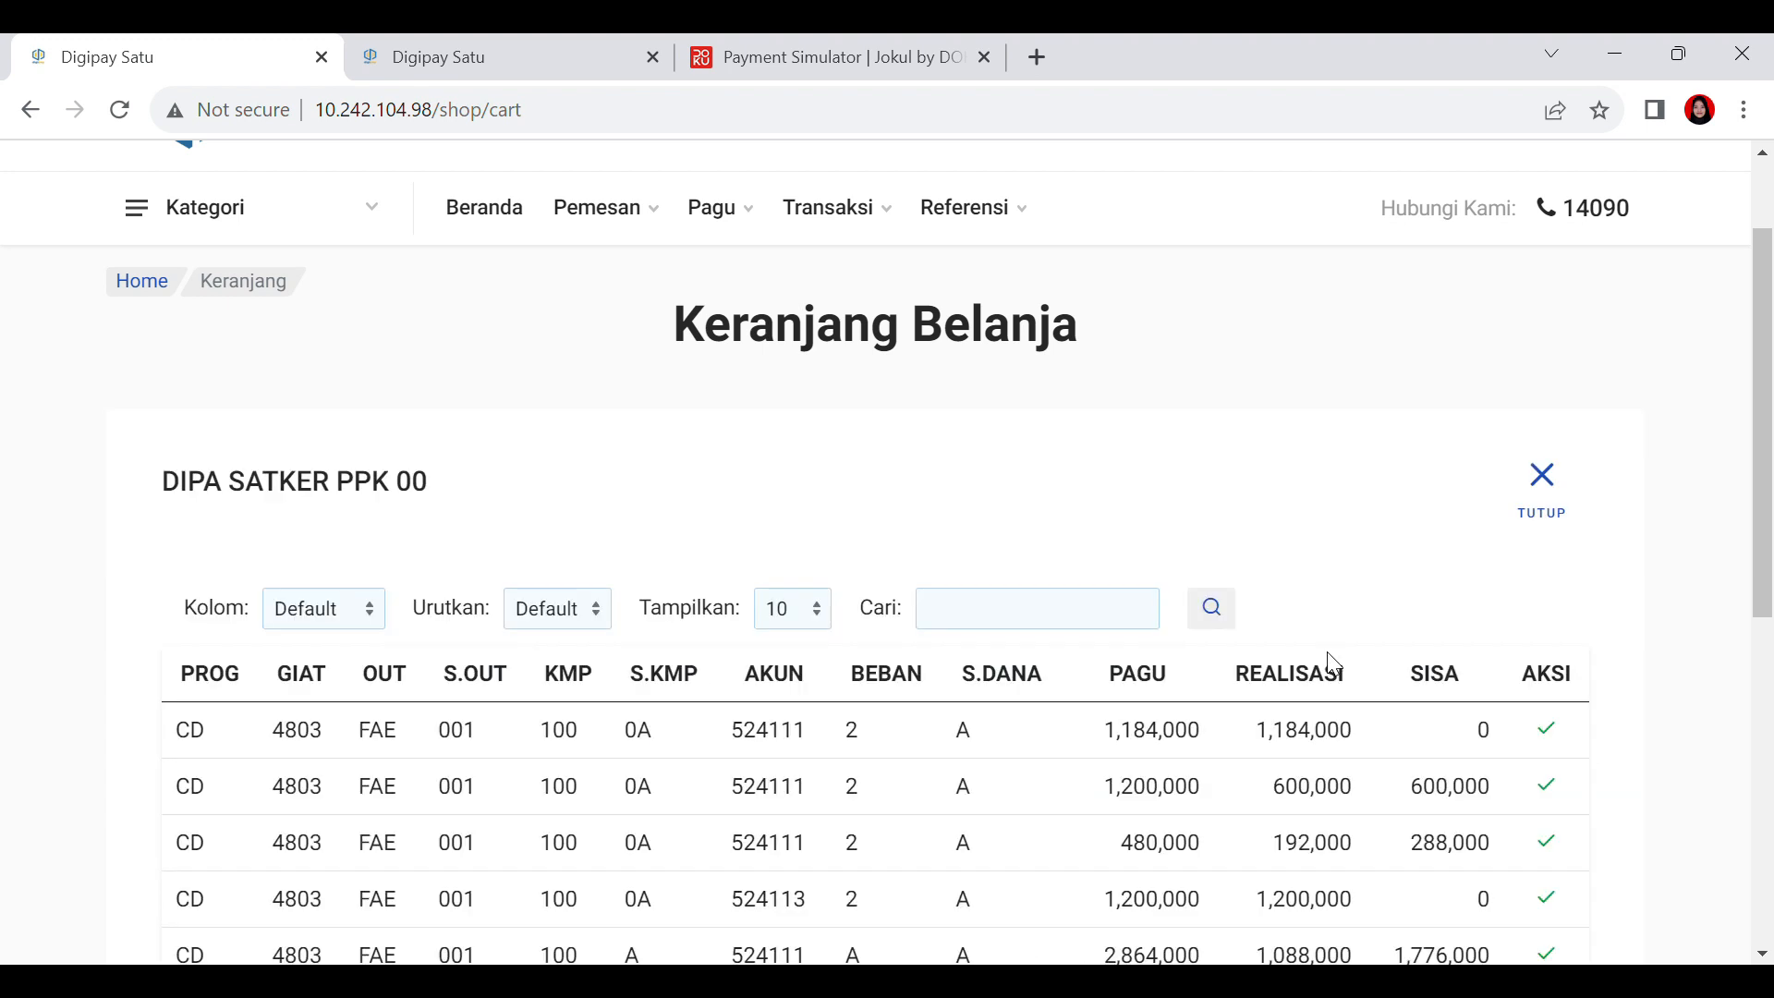
scroll(1326, 651, "down", 5)
scroll(1414, 705, "up", 2)
left_click(1549, 546)
Step: Set the request letter date to 09/08/2023 and add the note "Segera dikirim"
left_click(1196, 514)
left_click(1063, 694)
left_click(1112, 642)
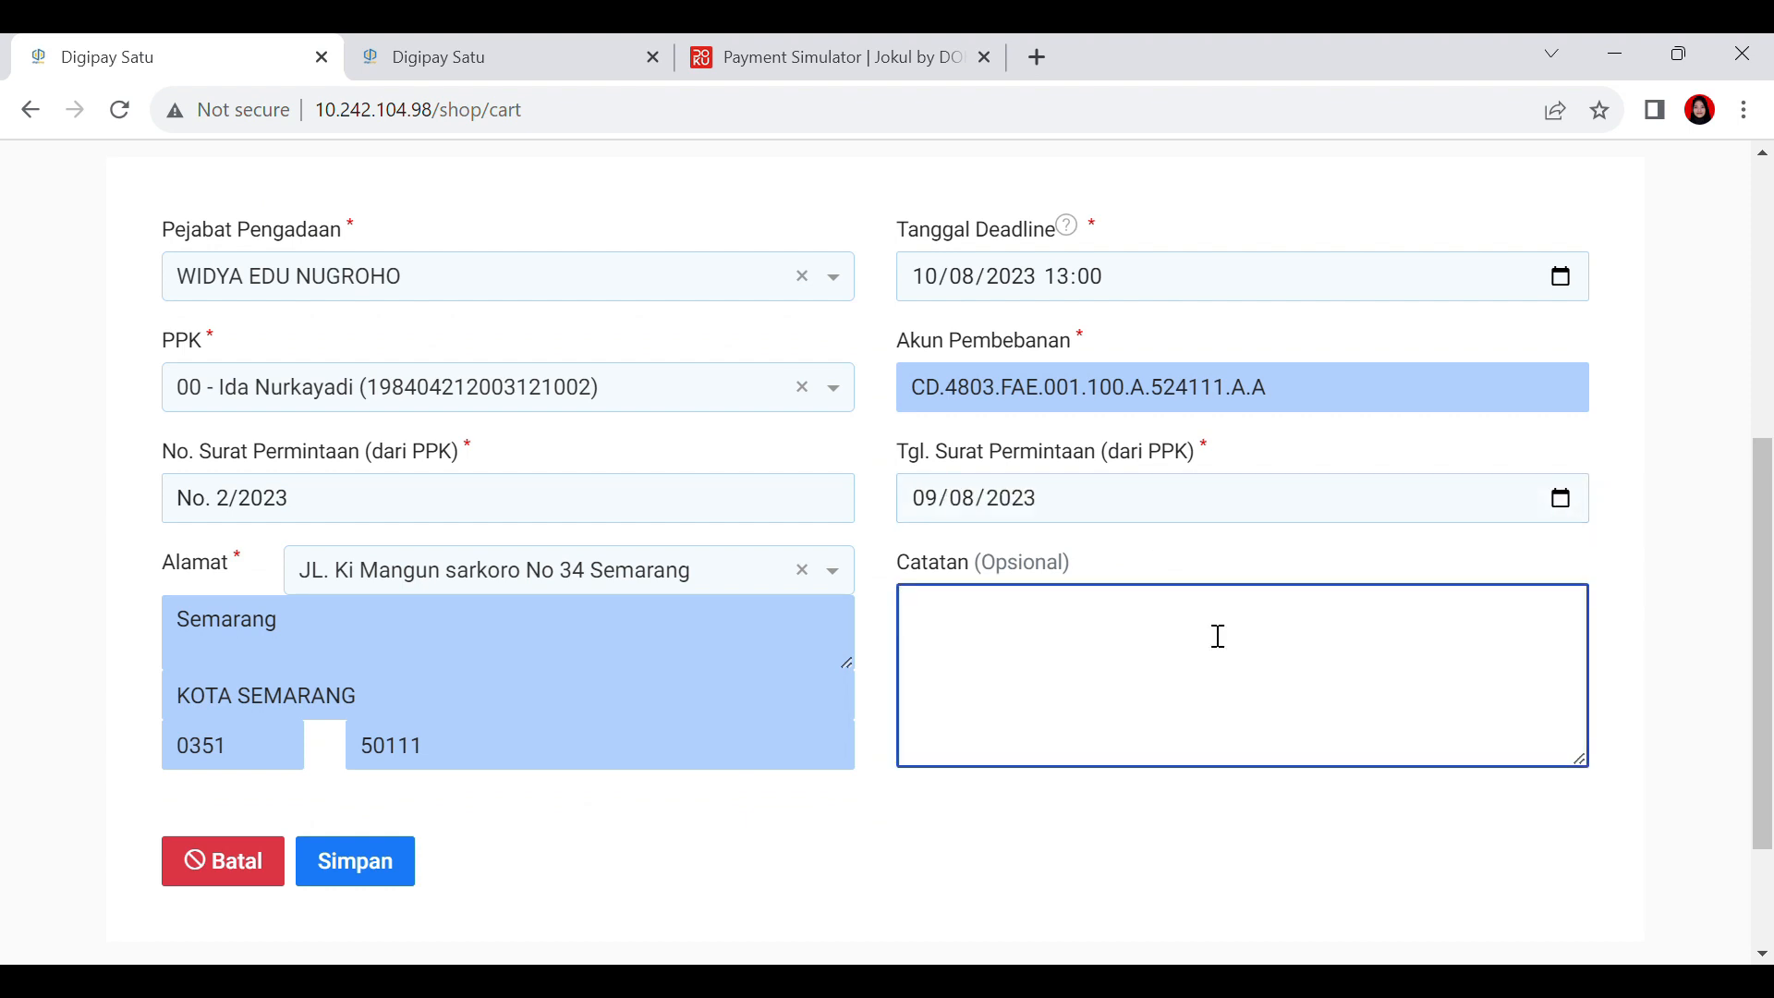
type("Segera dikirim")
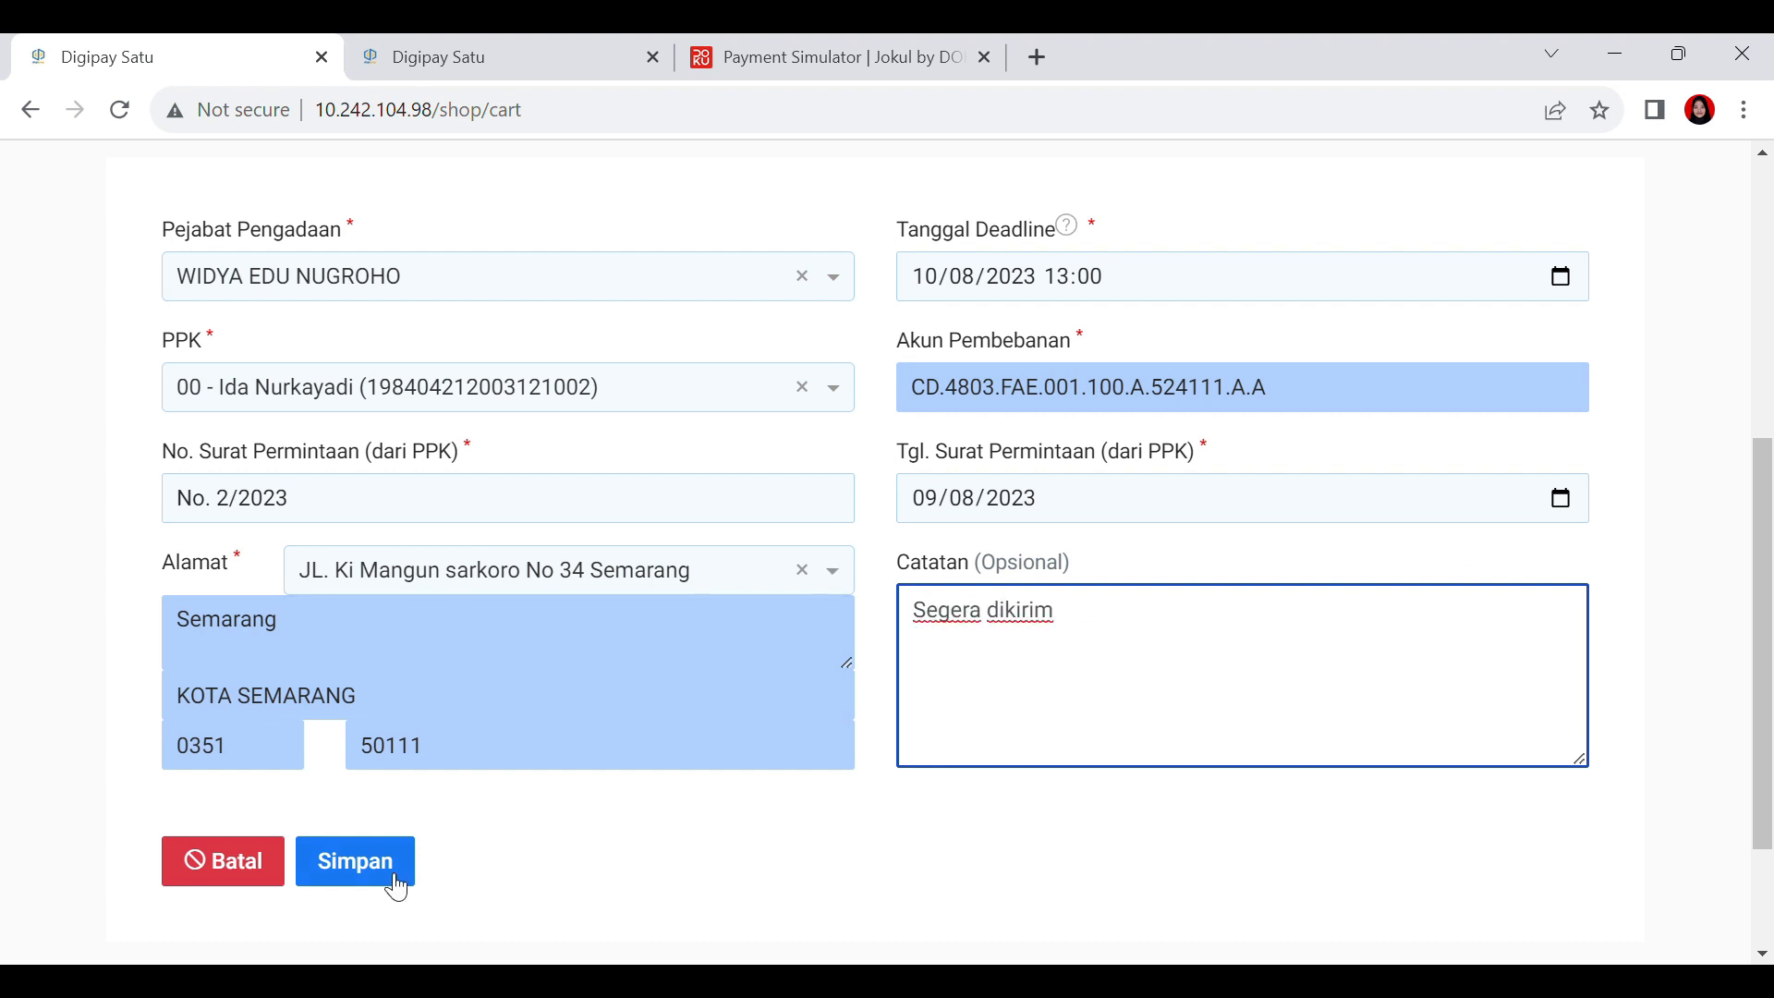
Step: Save the order details and submit the ballpoint order for negotiation
left_click(359, 864)
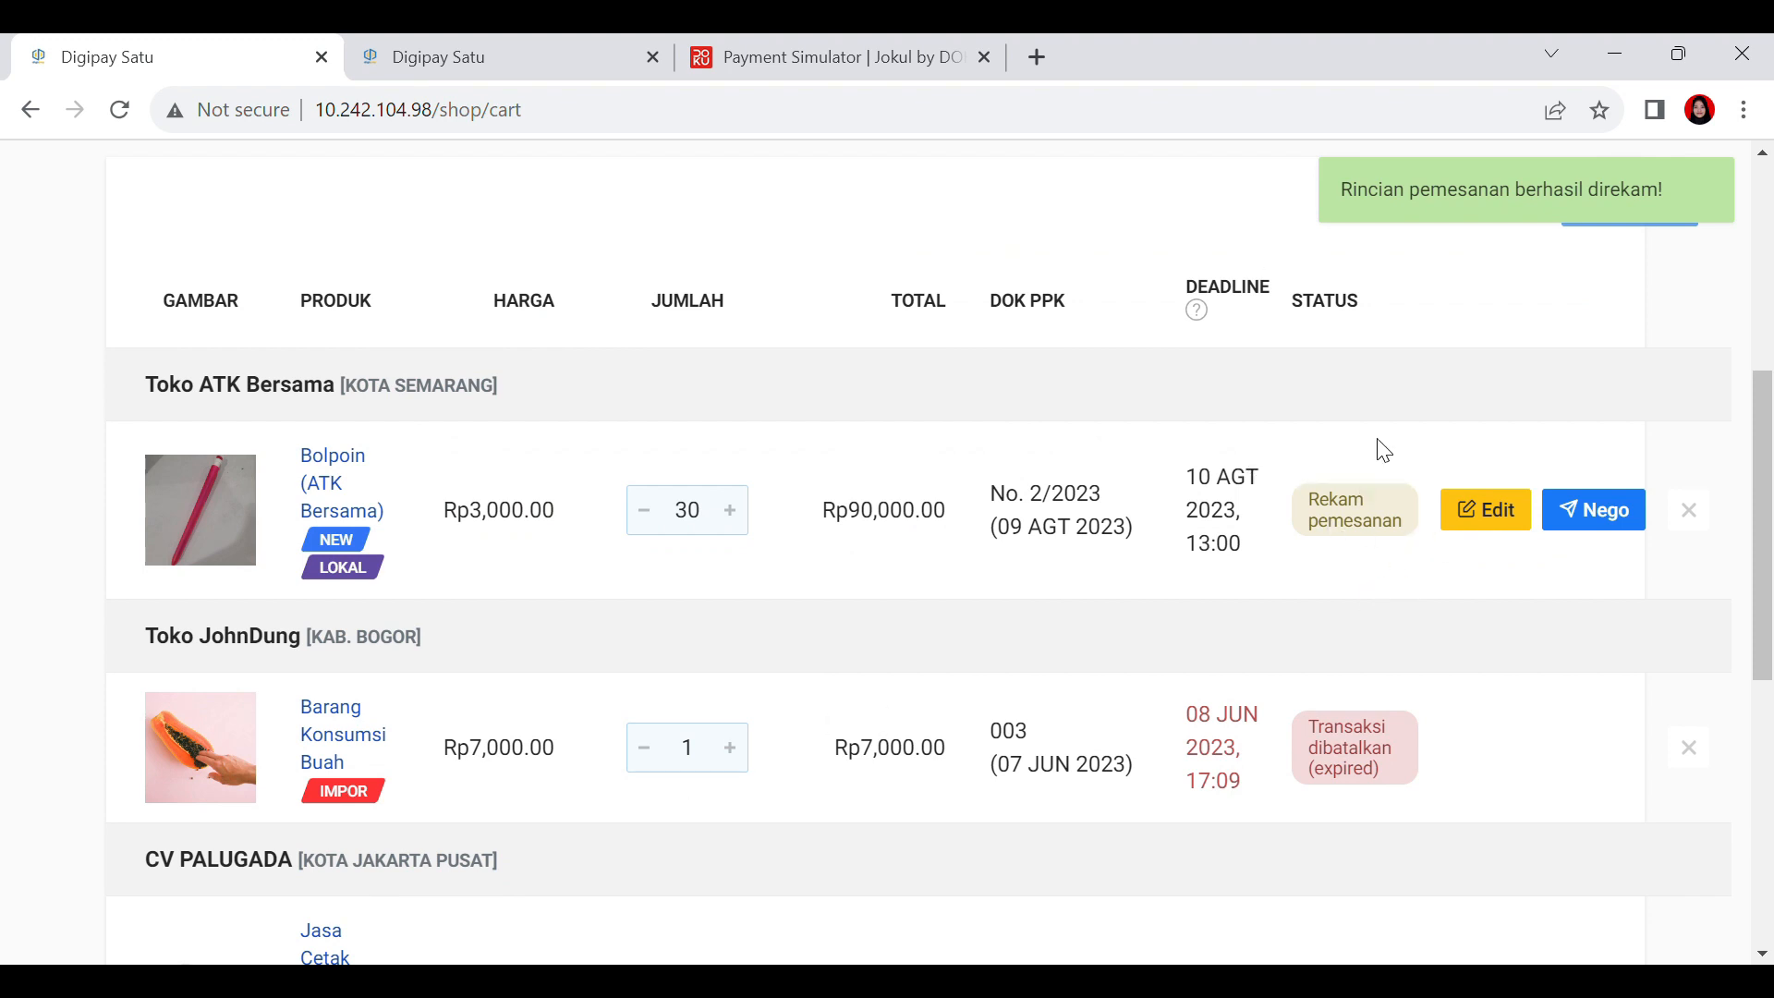
left_click(1628, 527)
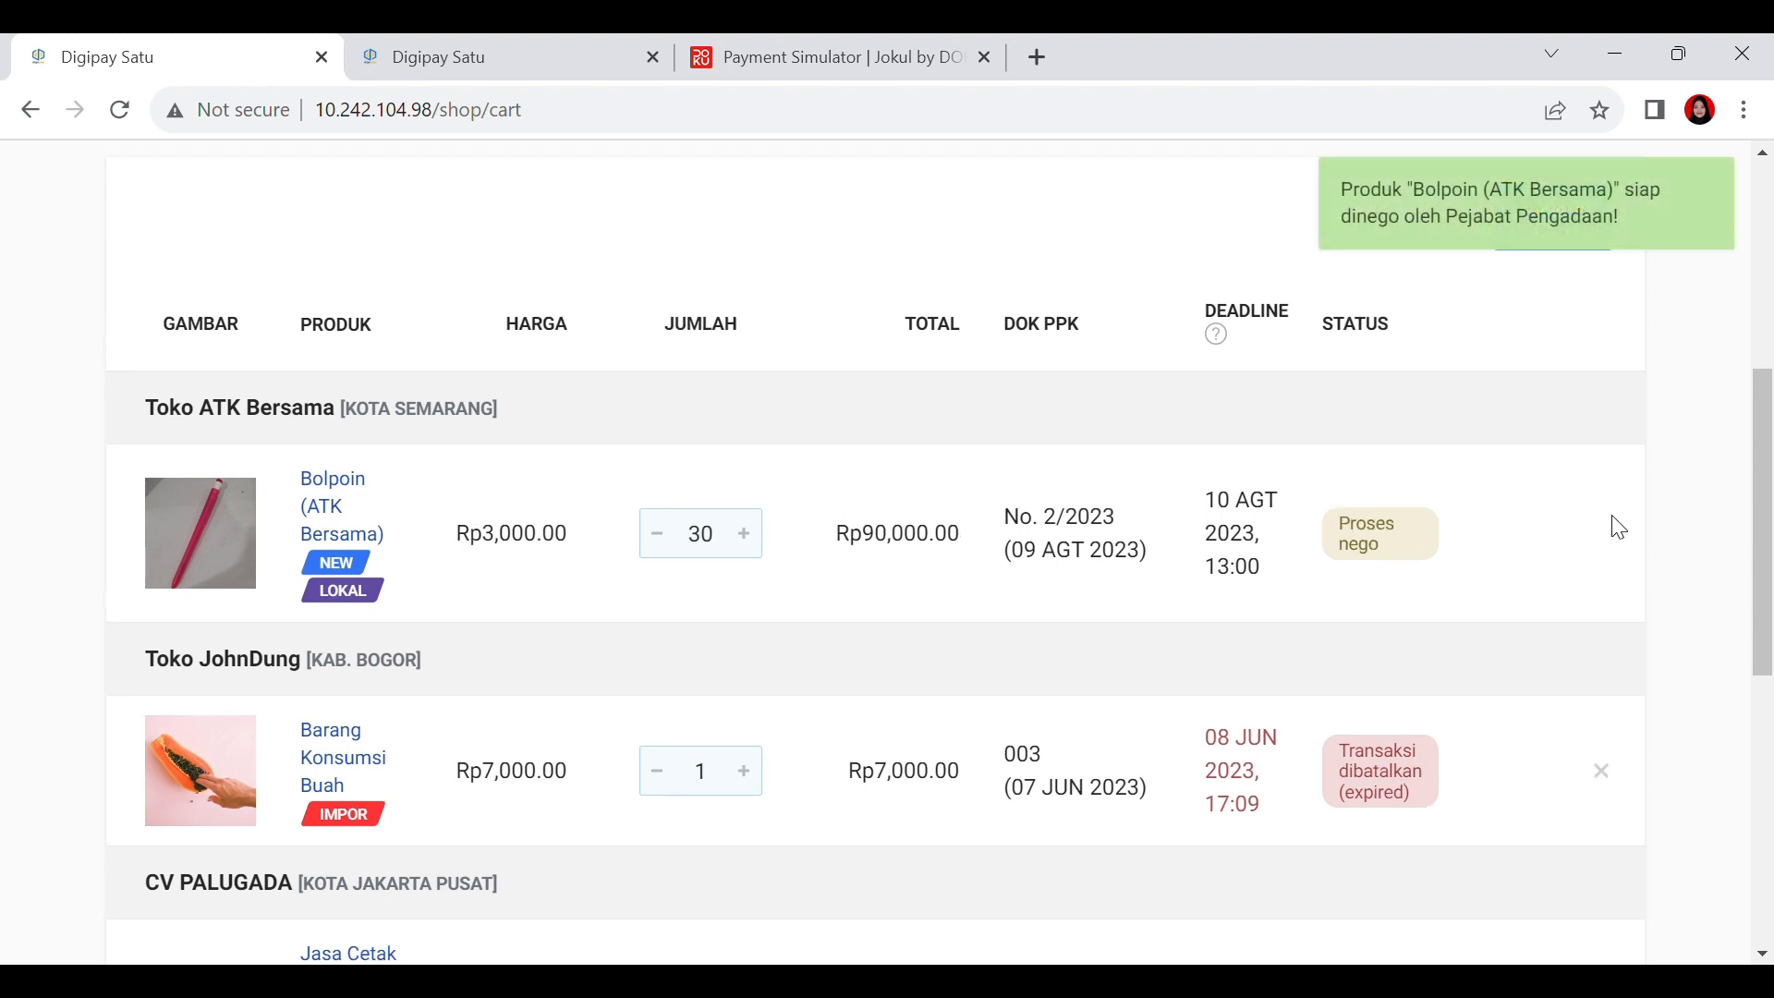
Step: Go to the user profile page and log out of the purchaser account
scroll(1589, 490, "up", 6)
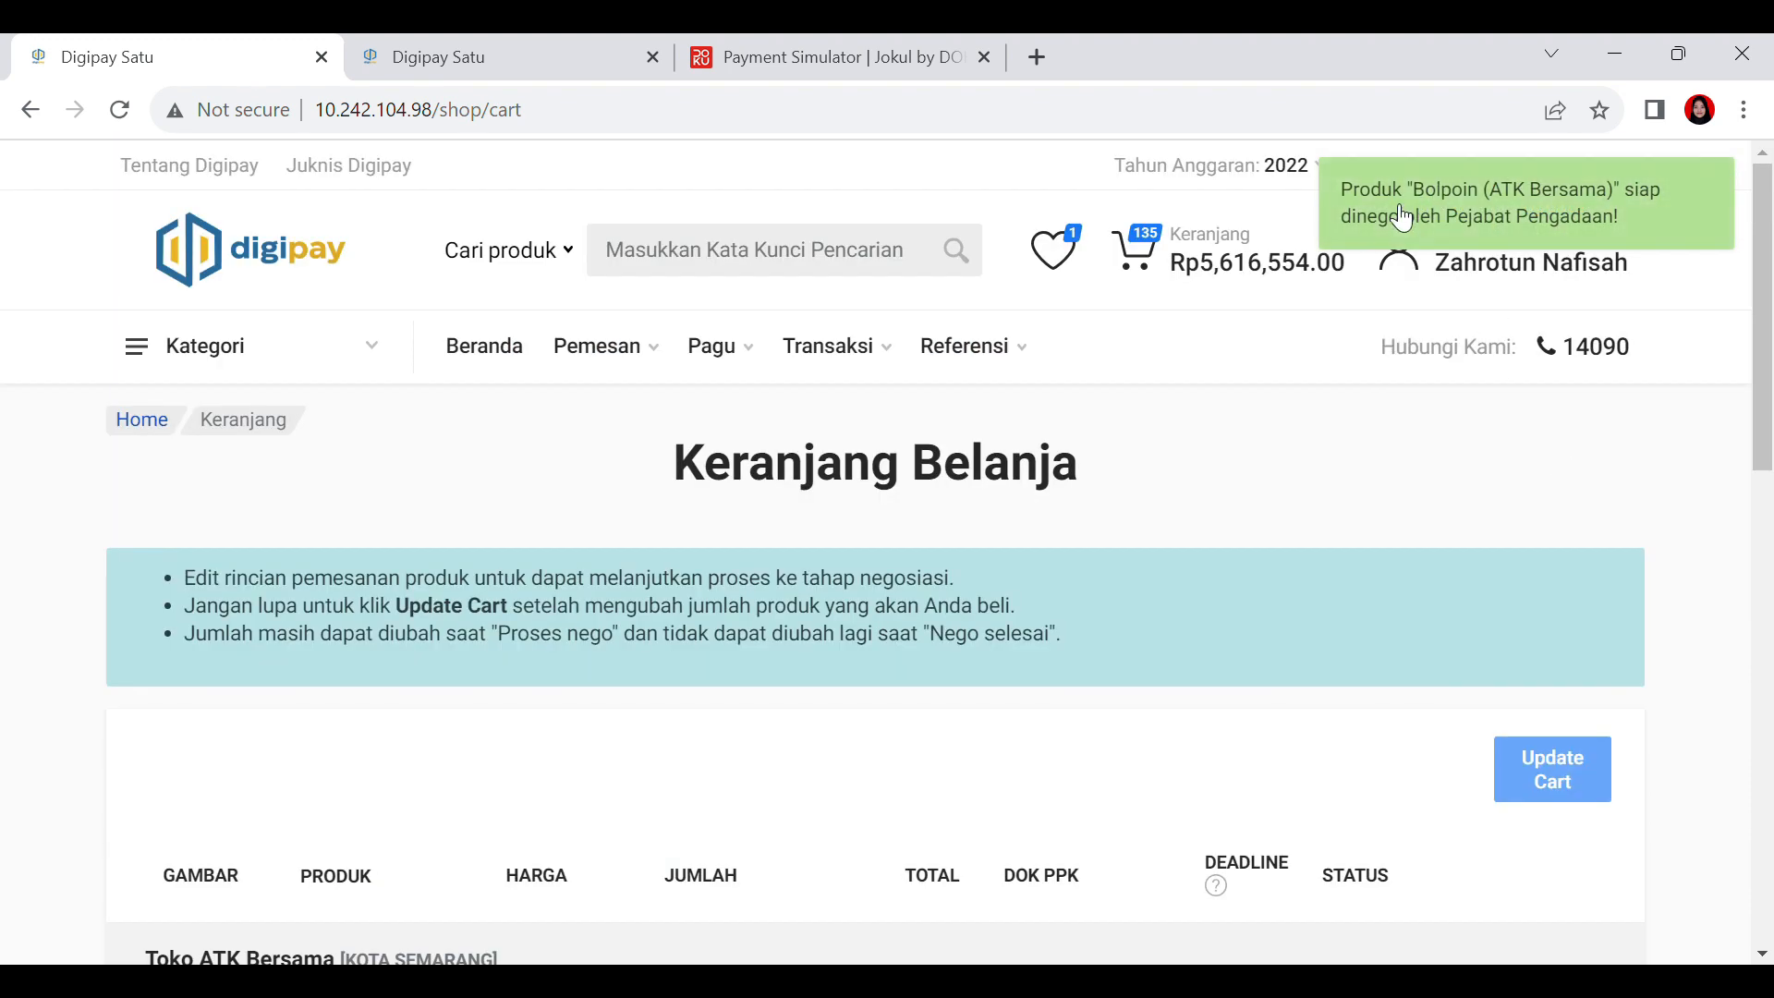
mouse_move(1578, 266)
left_click(1519, 637)
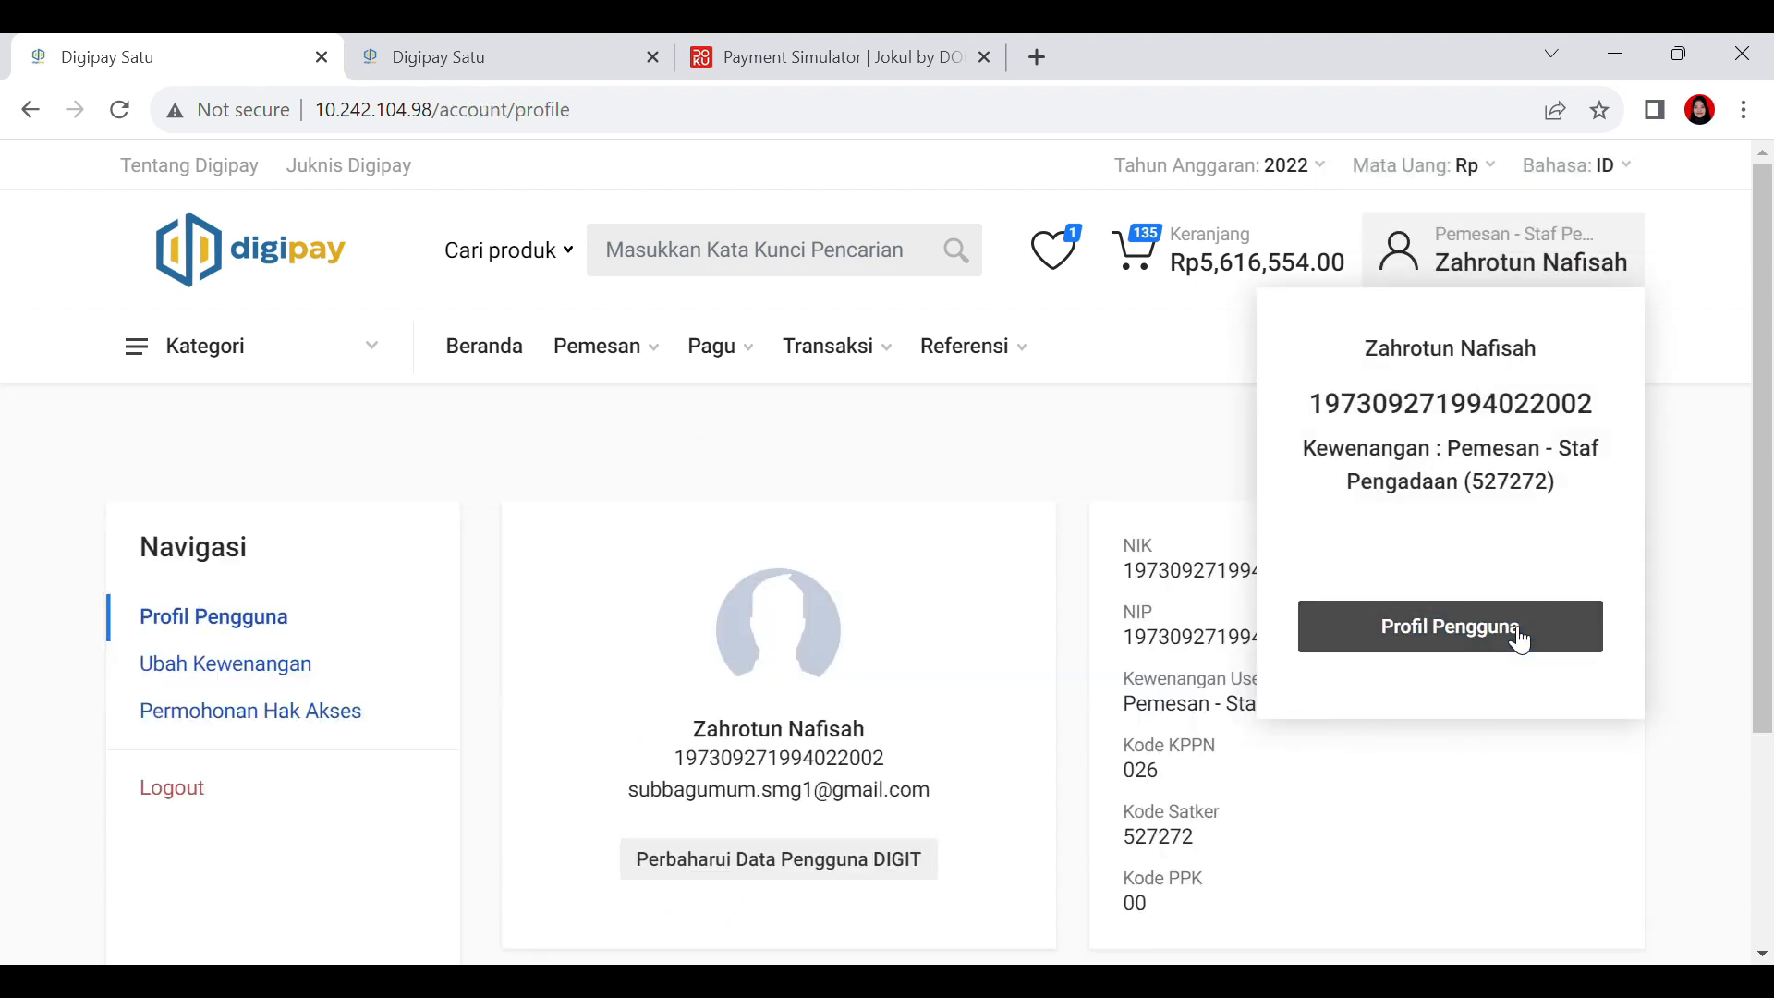
left_click(268, 790)
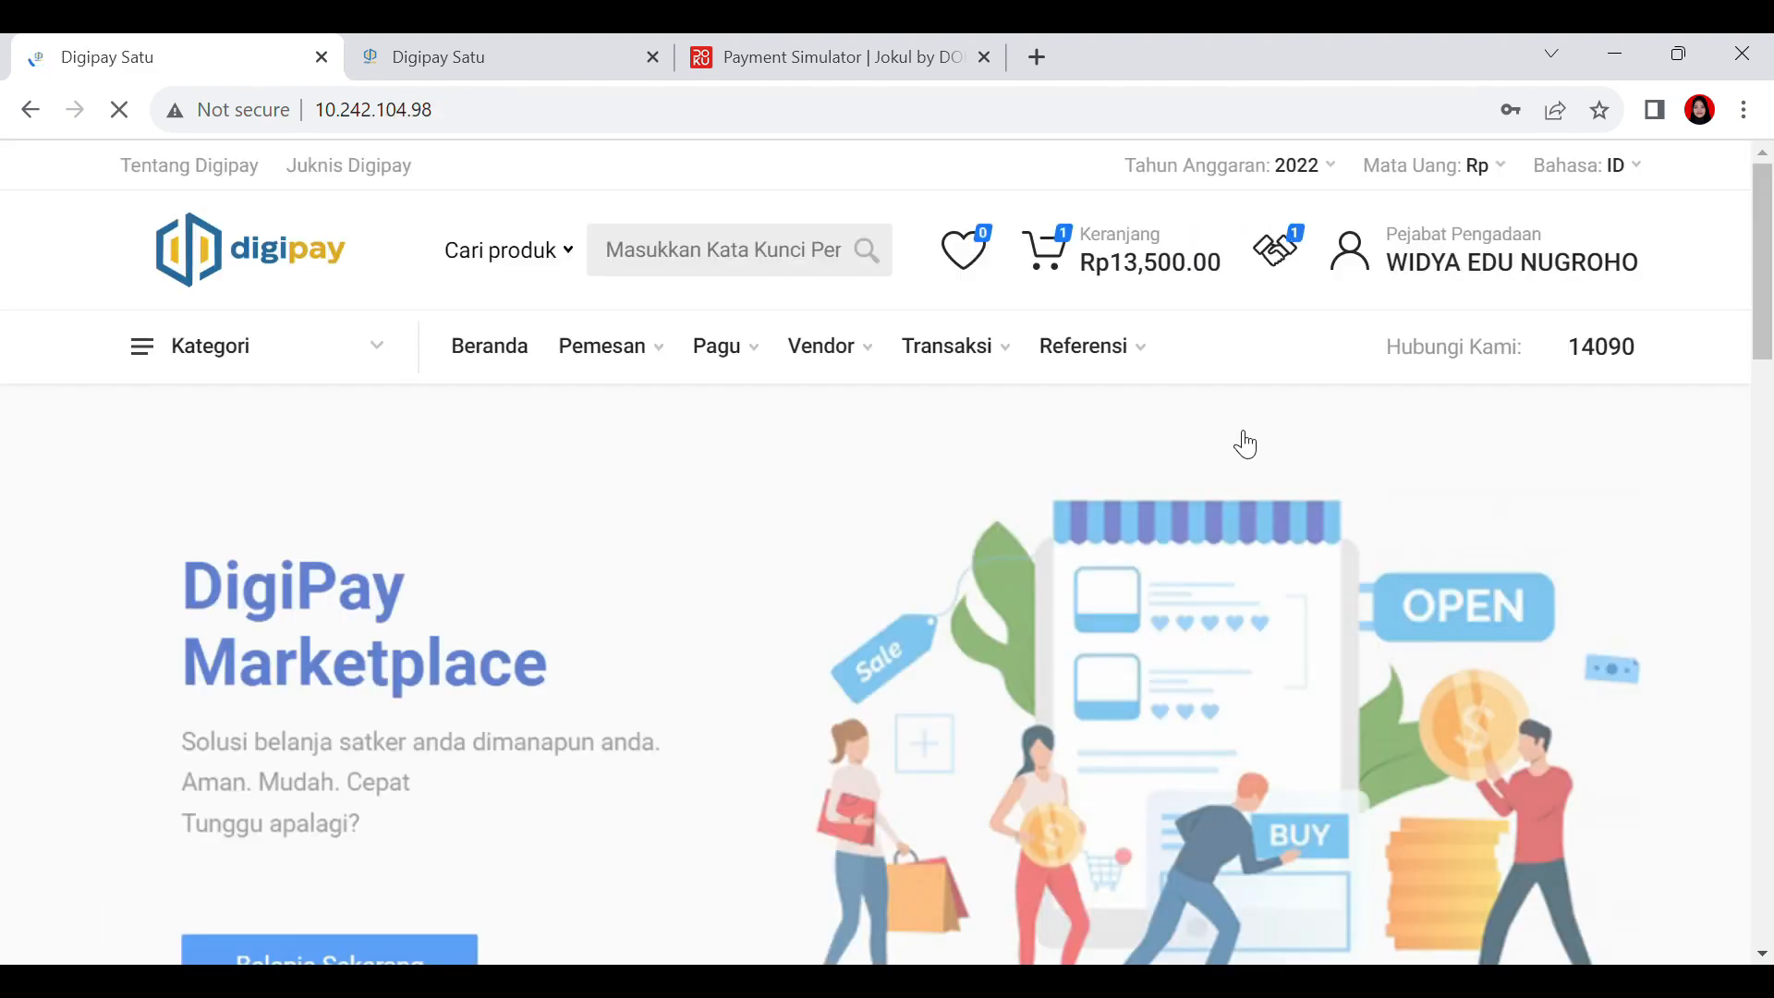
Step: Open the product negotiation list and start the negotiation for the unnegotiated Rp3,000 Bolpoin (ATK Bersama)
mouse_move(1471, 247)
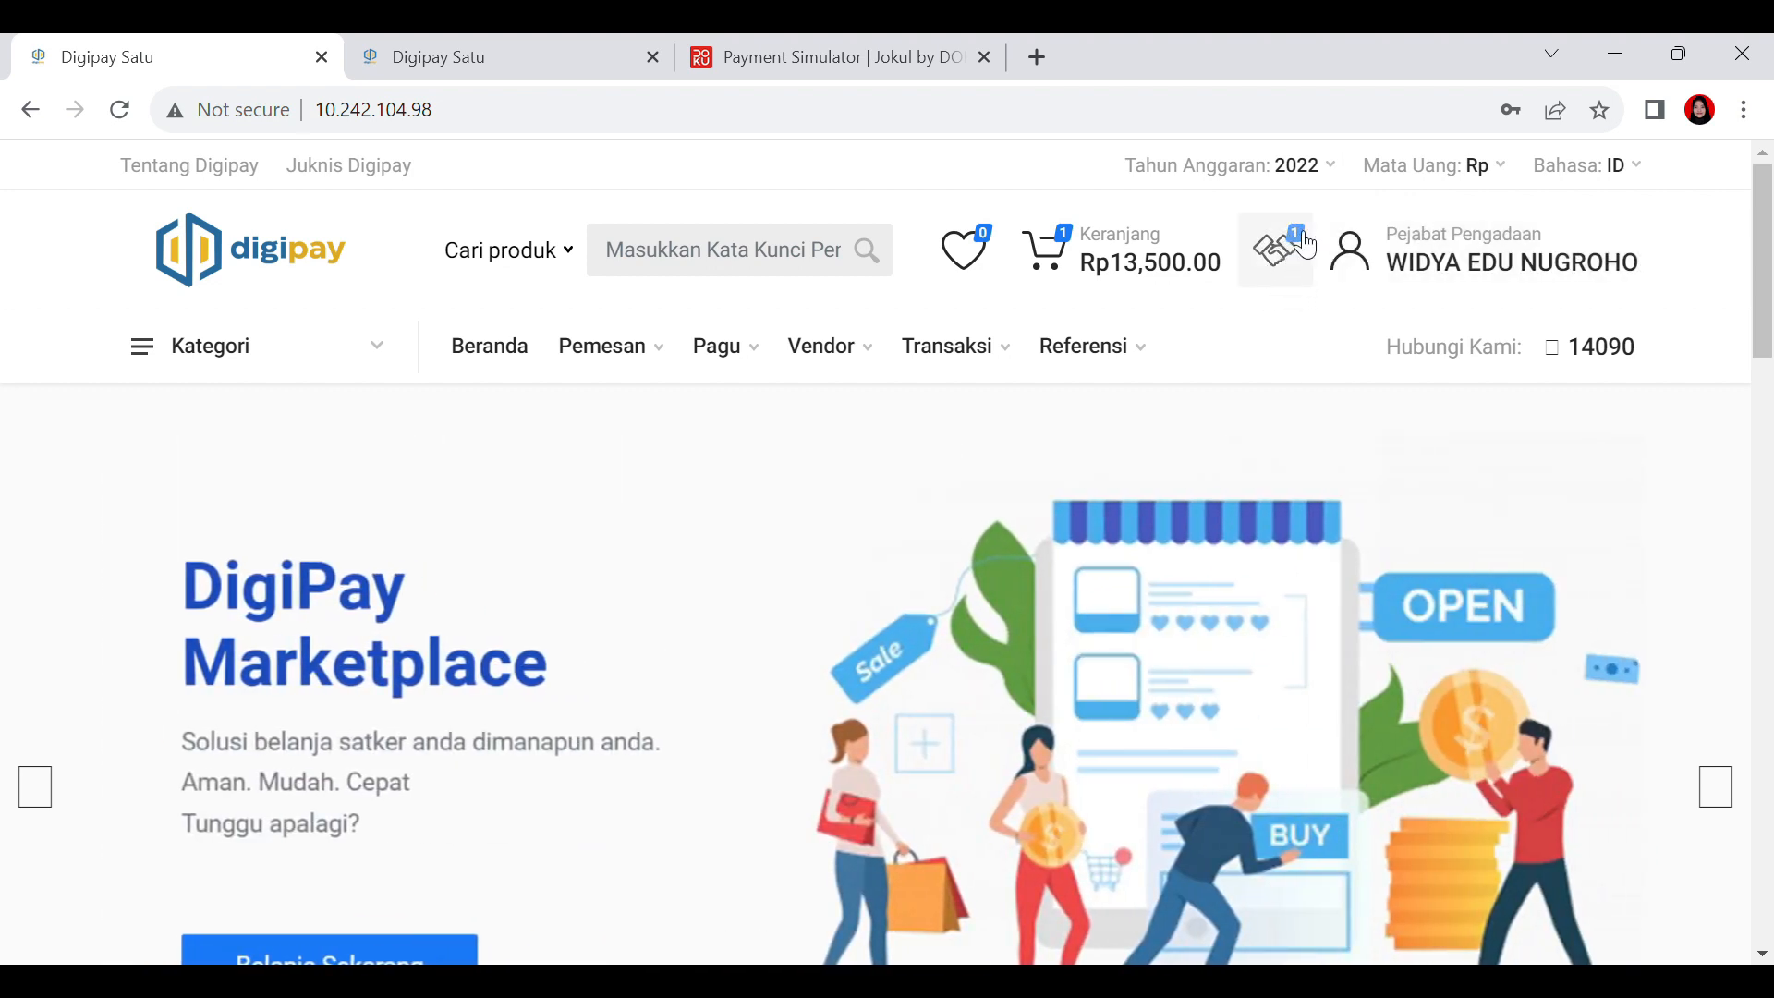
left_click(1303, 243)
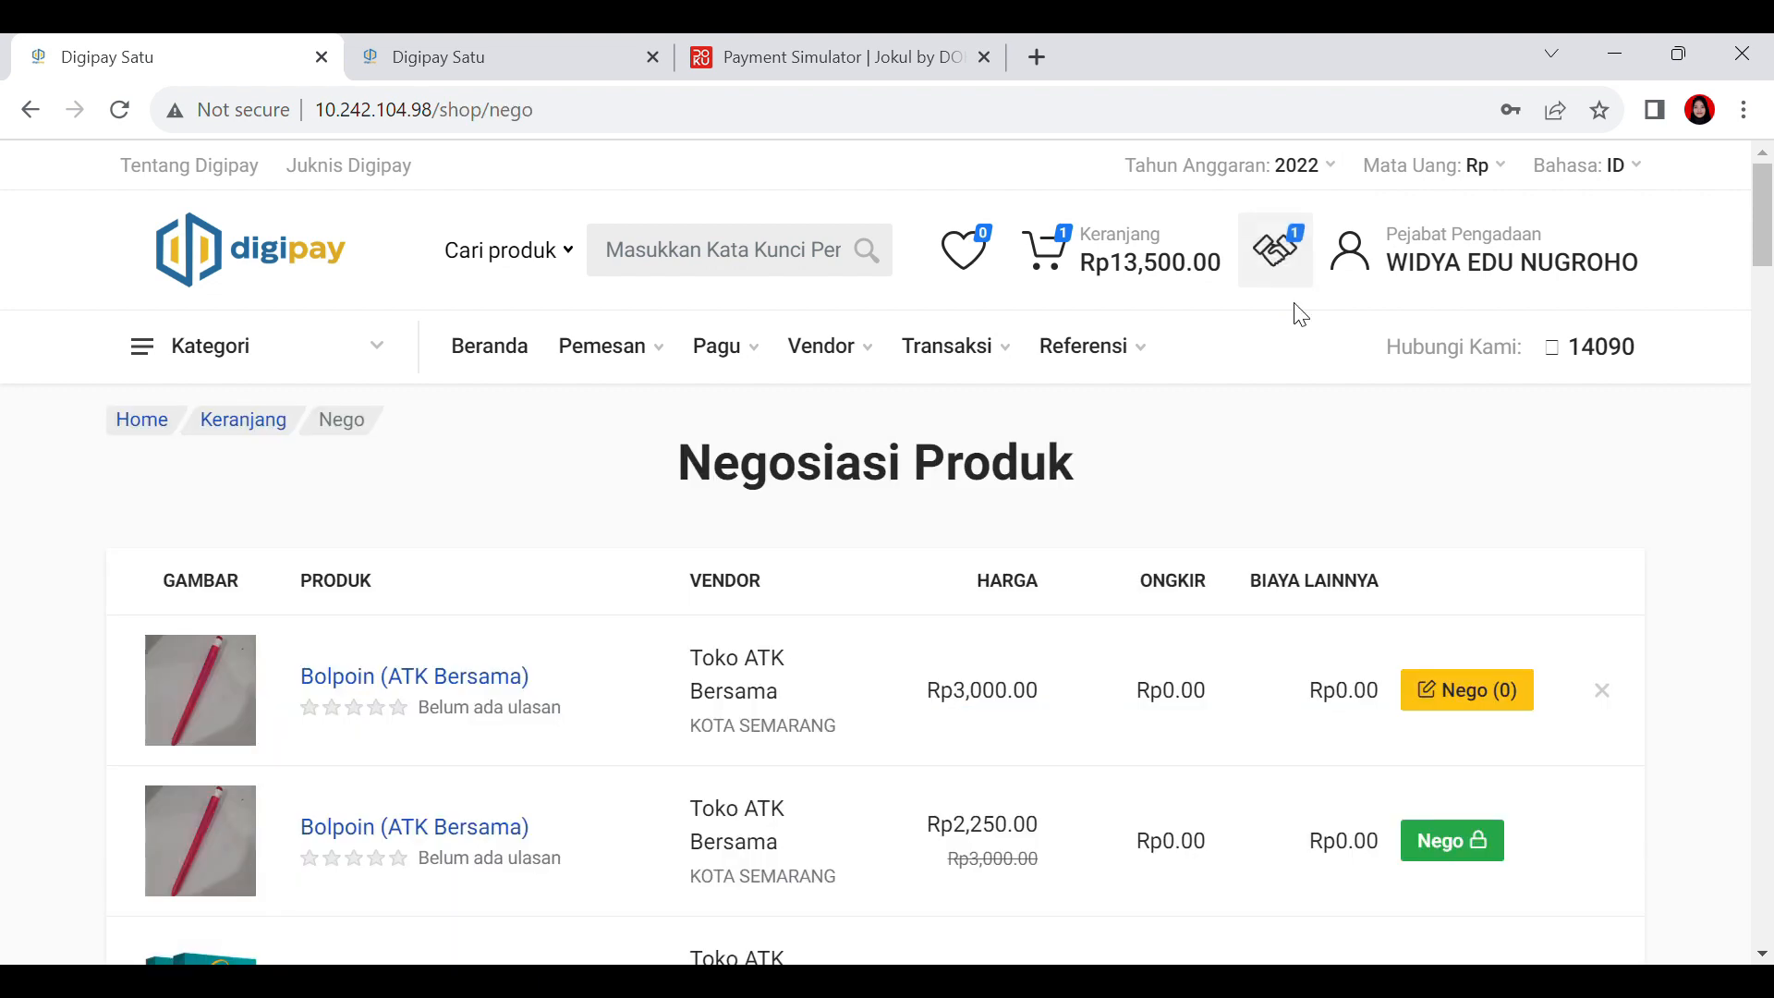
scroll(1376, 416, "down", 2)
left_click(1501, 558)
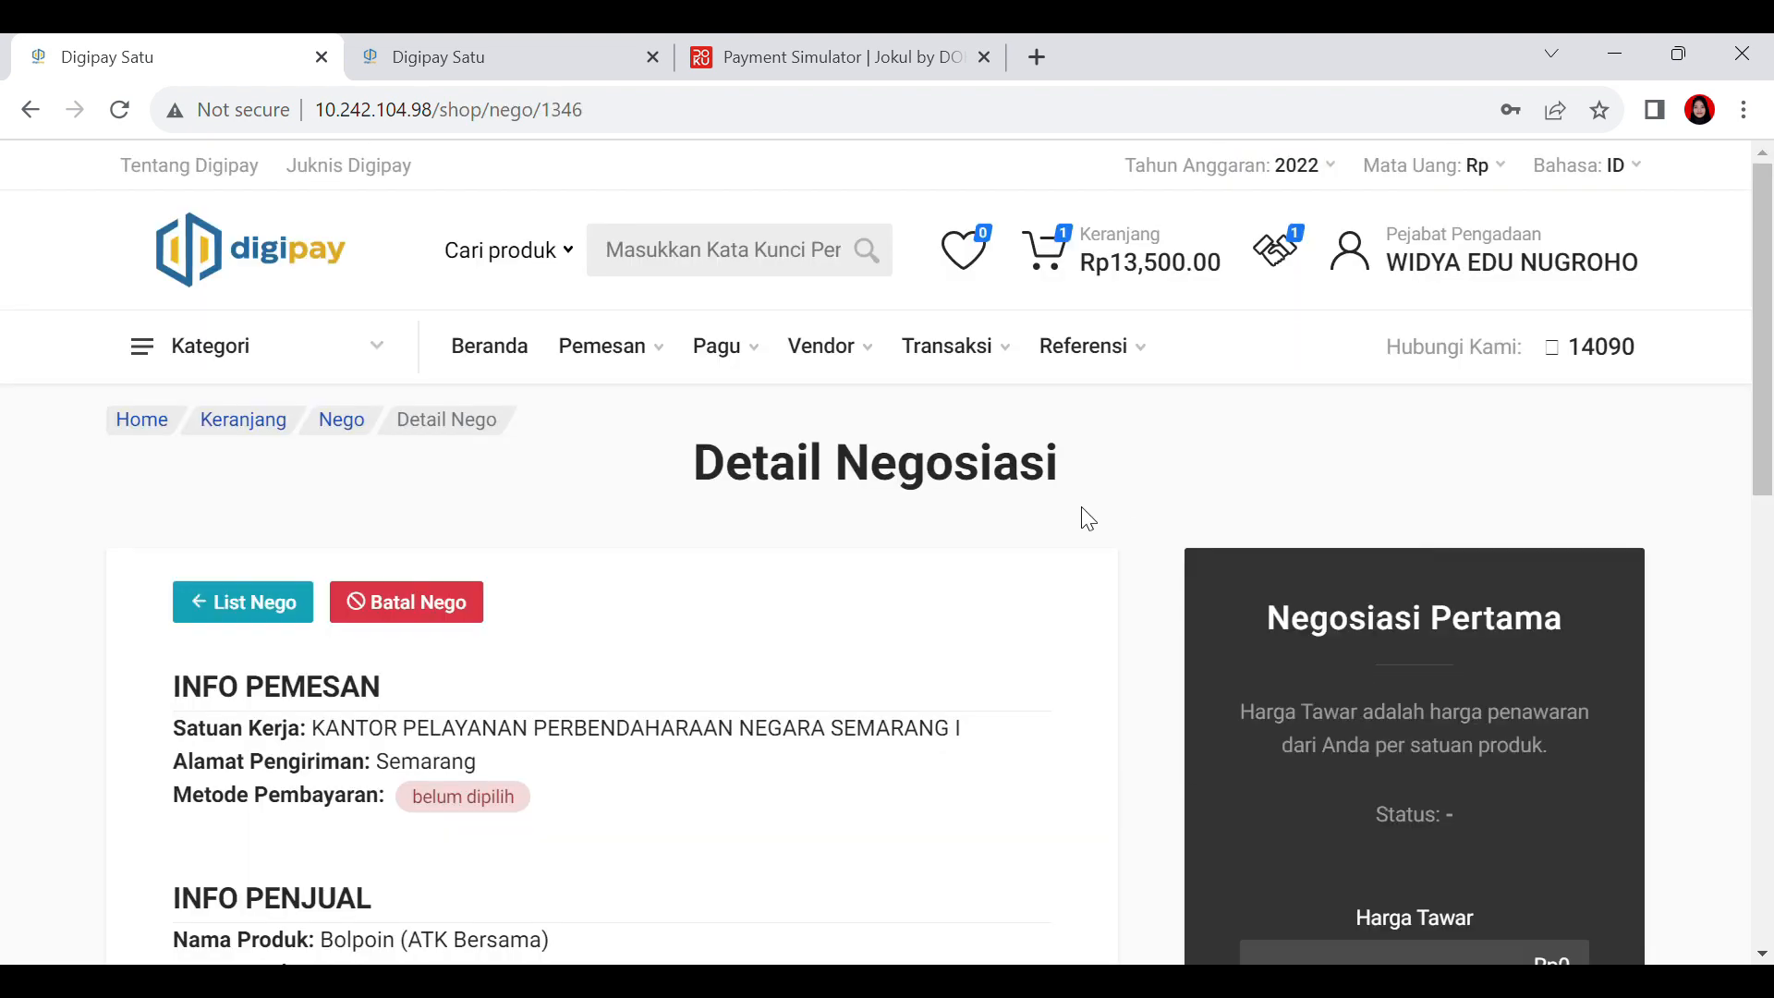
Step: Examine the negotiation details, including the buyer and seller information, initial price and negotiation history
scroll(863, 621, "down", 8)
scroll(840, 587, "up", 4)
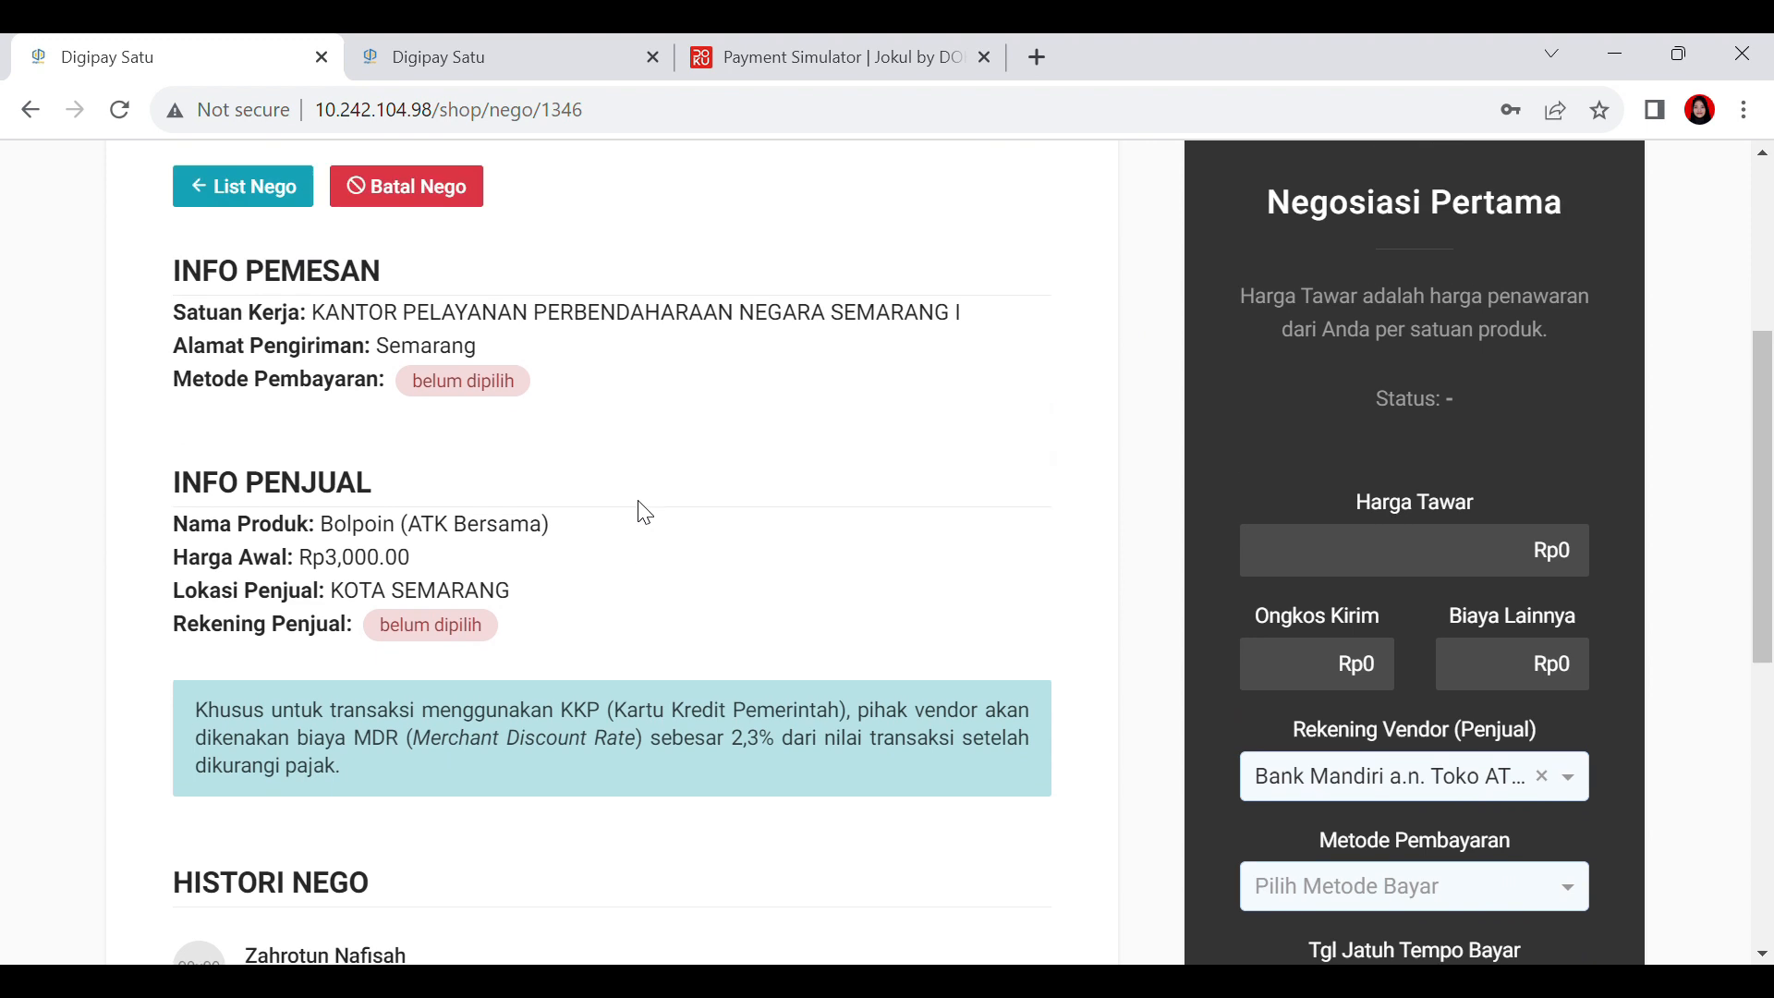
scroll(704, 721, "down", 5)
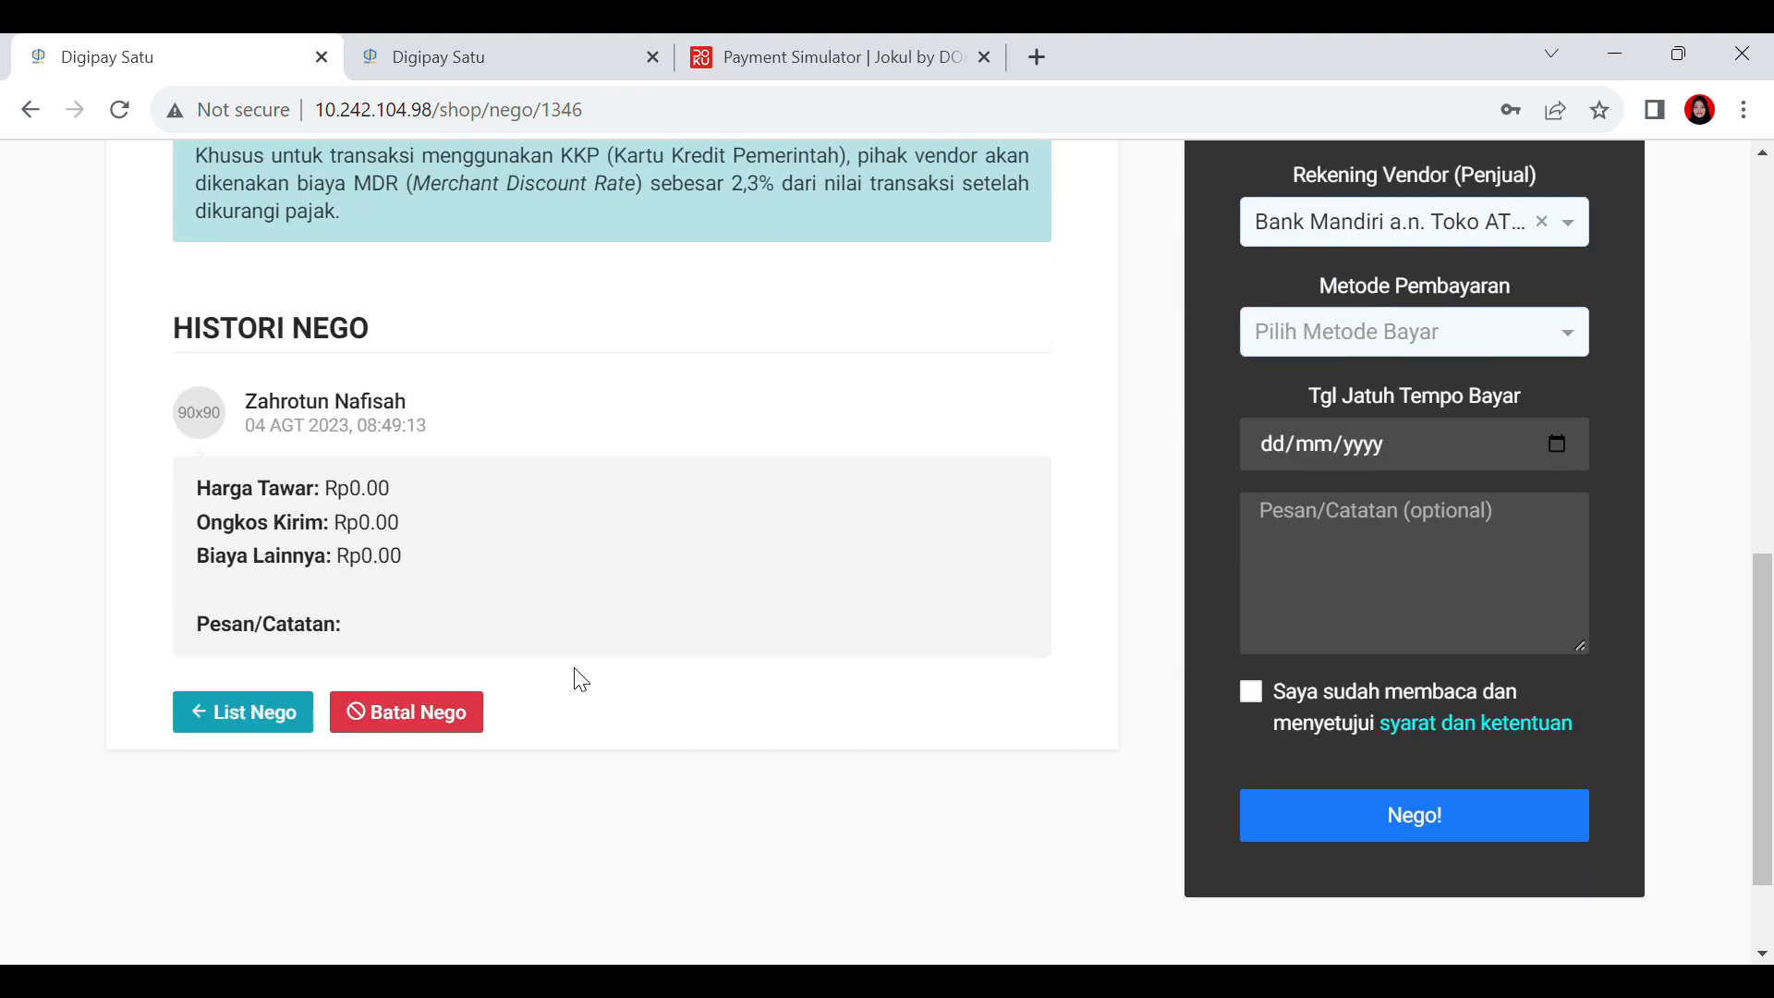
scroll(578, 677, "up", 6)
left_click_drag(324, 702, 410, 702)
left_click(841, 697)
scroll(1362, 740, "down", 1)
Step: Set the offer price to Rp1.500 and choose VA (Virtual Account) as the payment method
left_click(1474, 549)
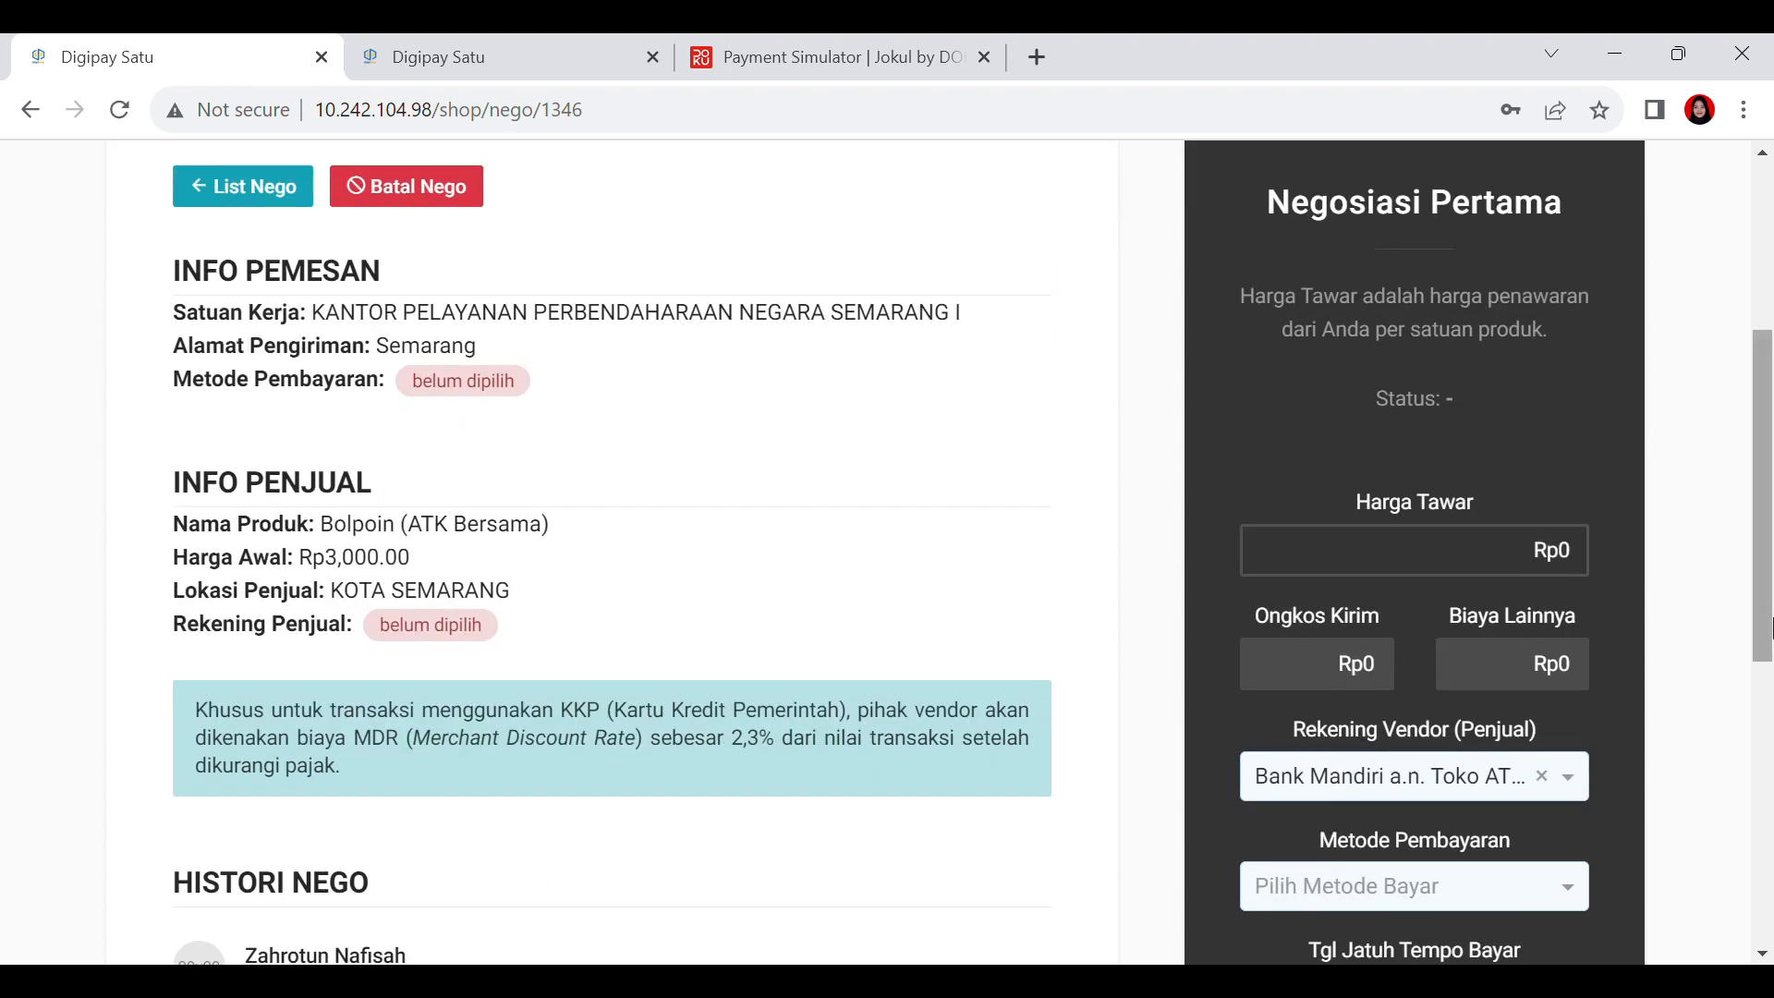
type("1500")
scroll(1406, 485, "down", 1)
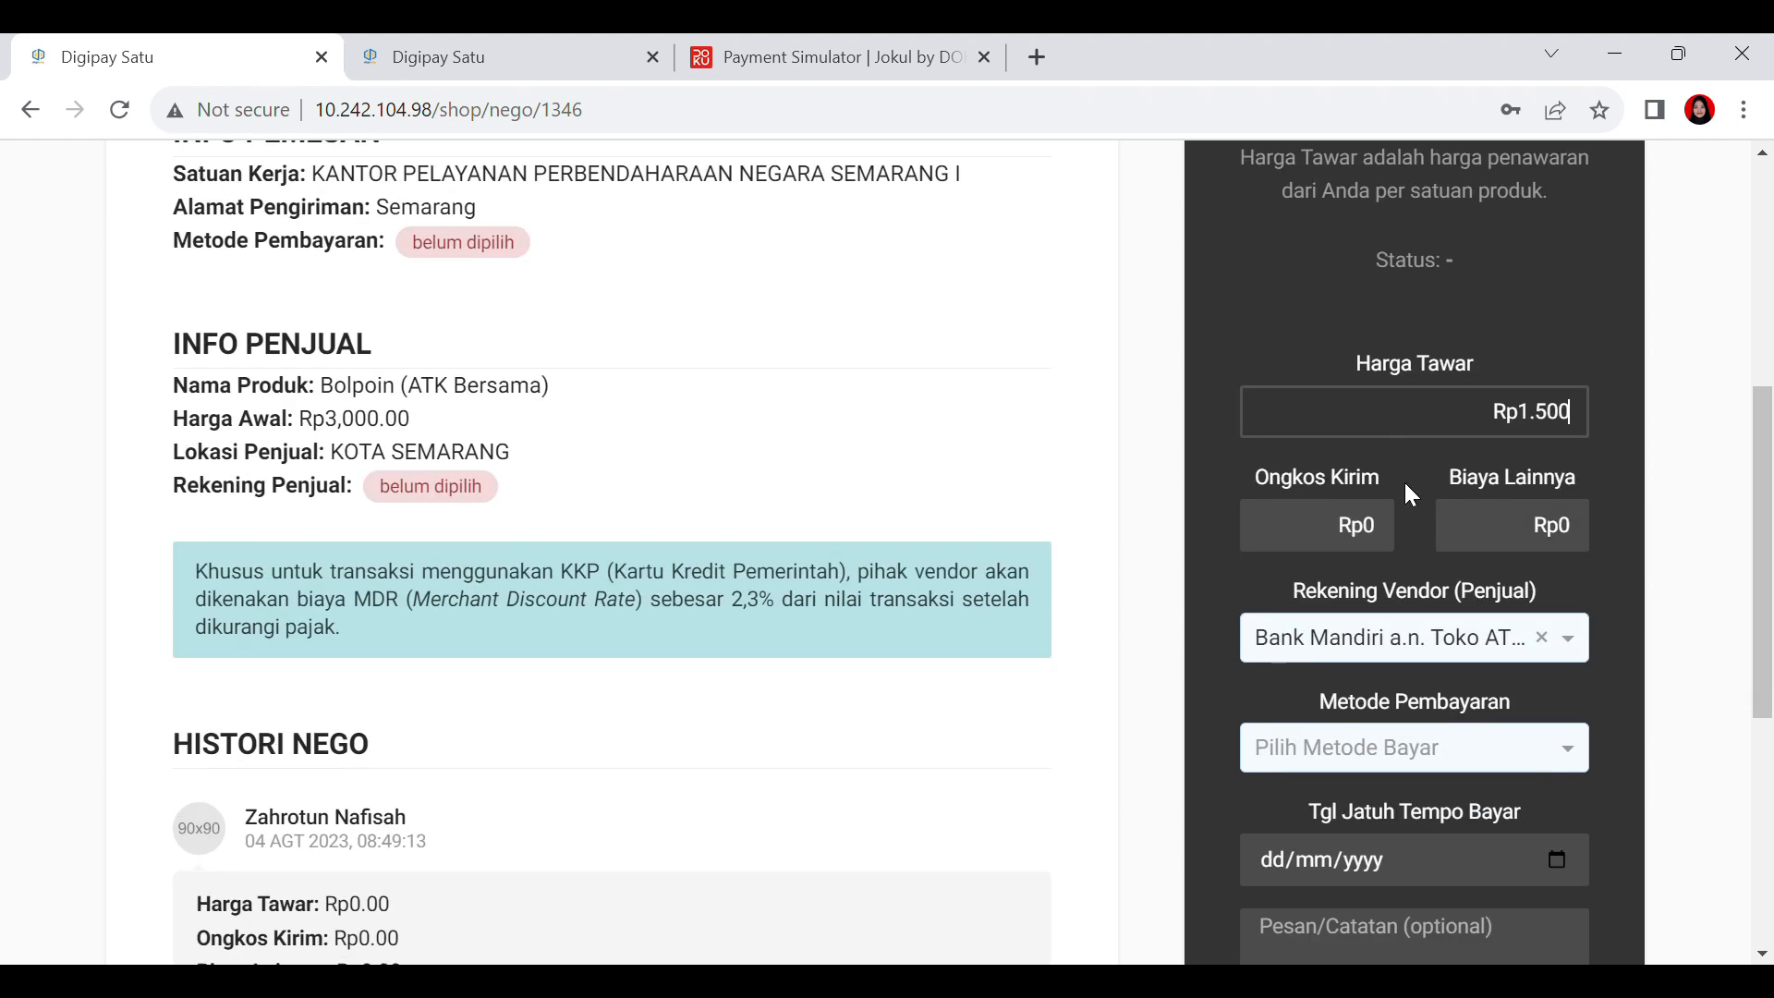
scroll(1456, 617, "down", 1)
left_click(1467, 617)
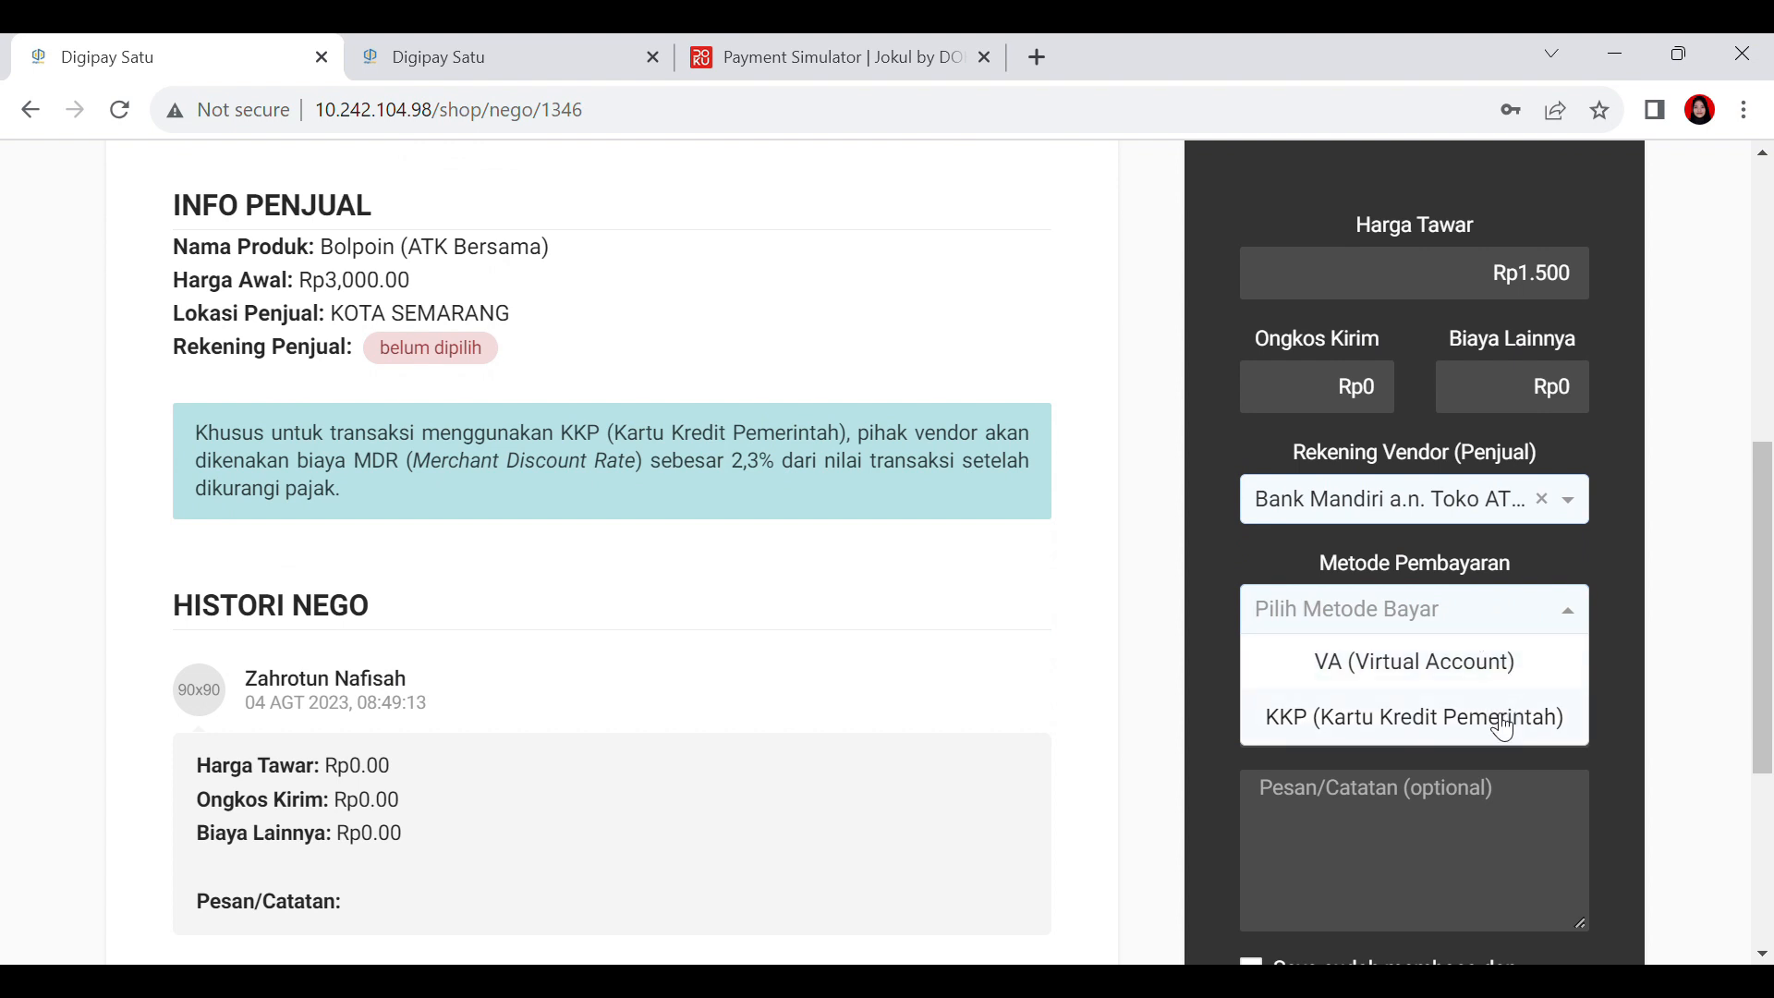
left_click(1506, 663)
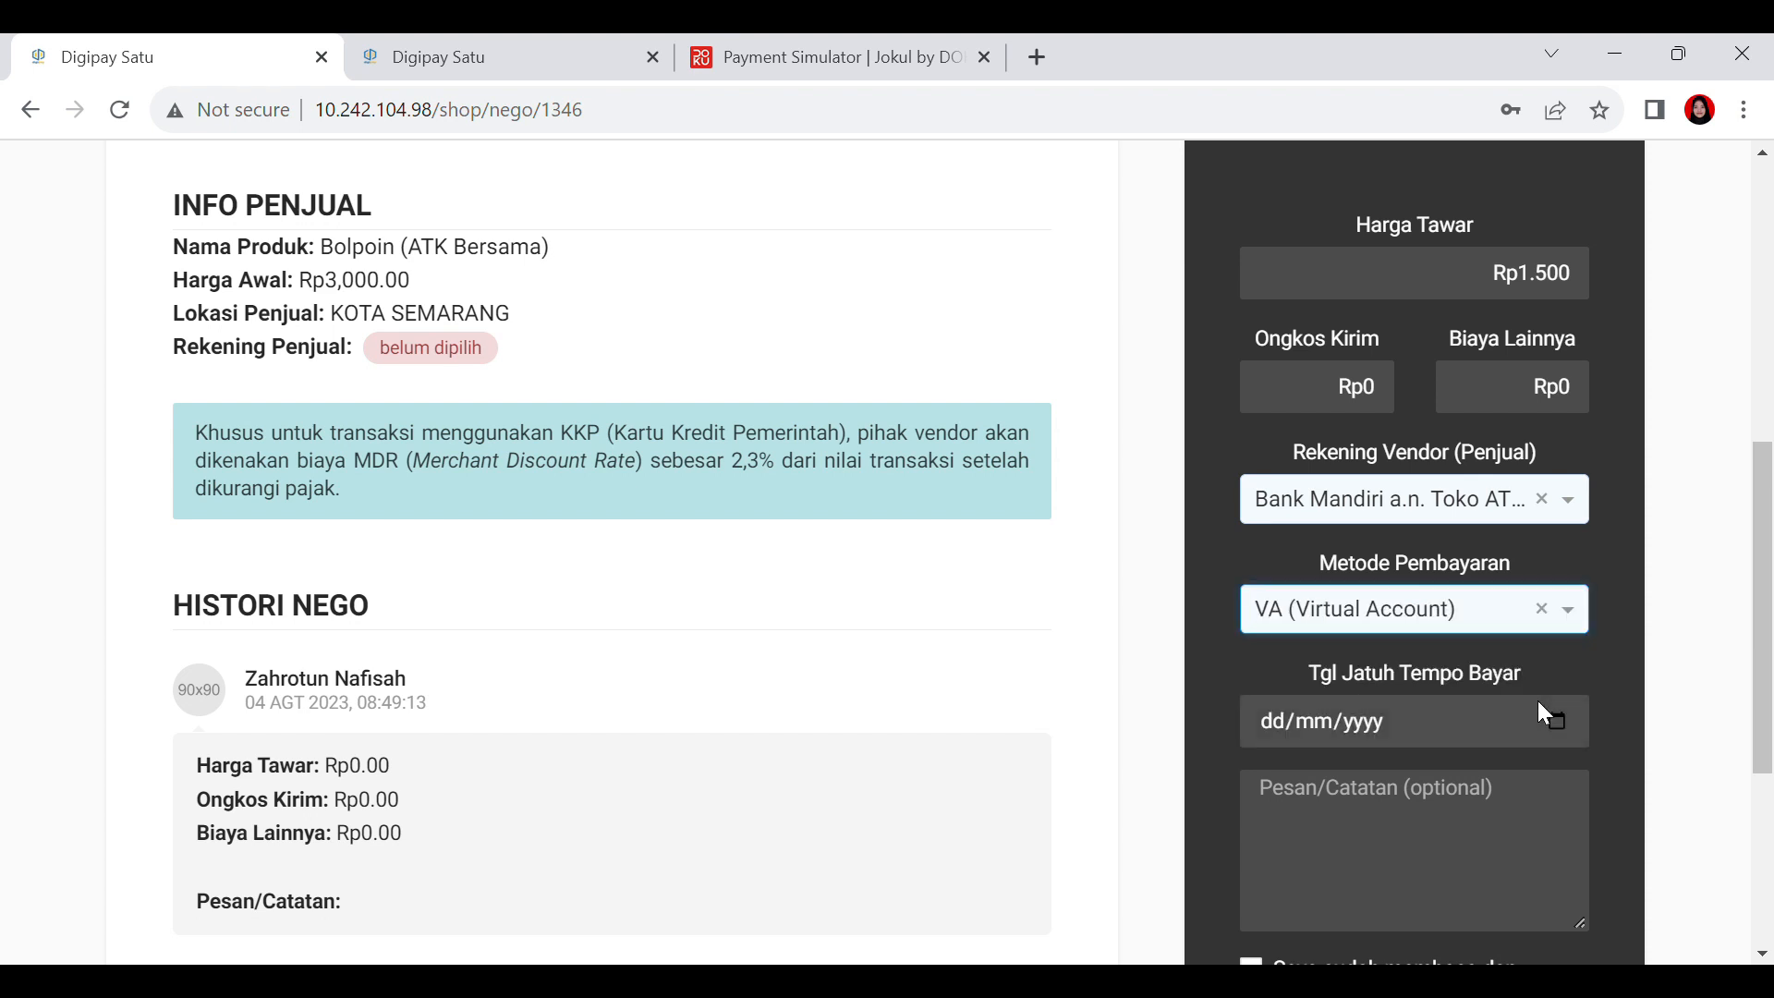
Step: Set the payment due date to 11/08/2023 and add the message "Nego Pertama"
left_click(1547, 724)
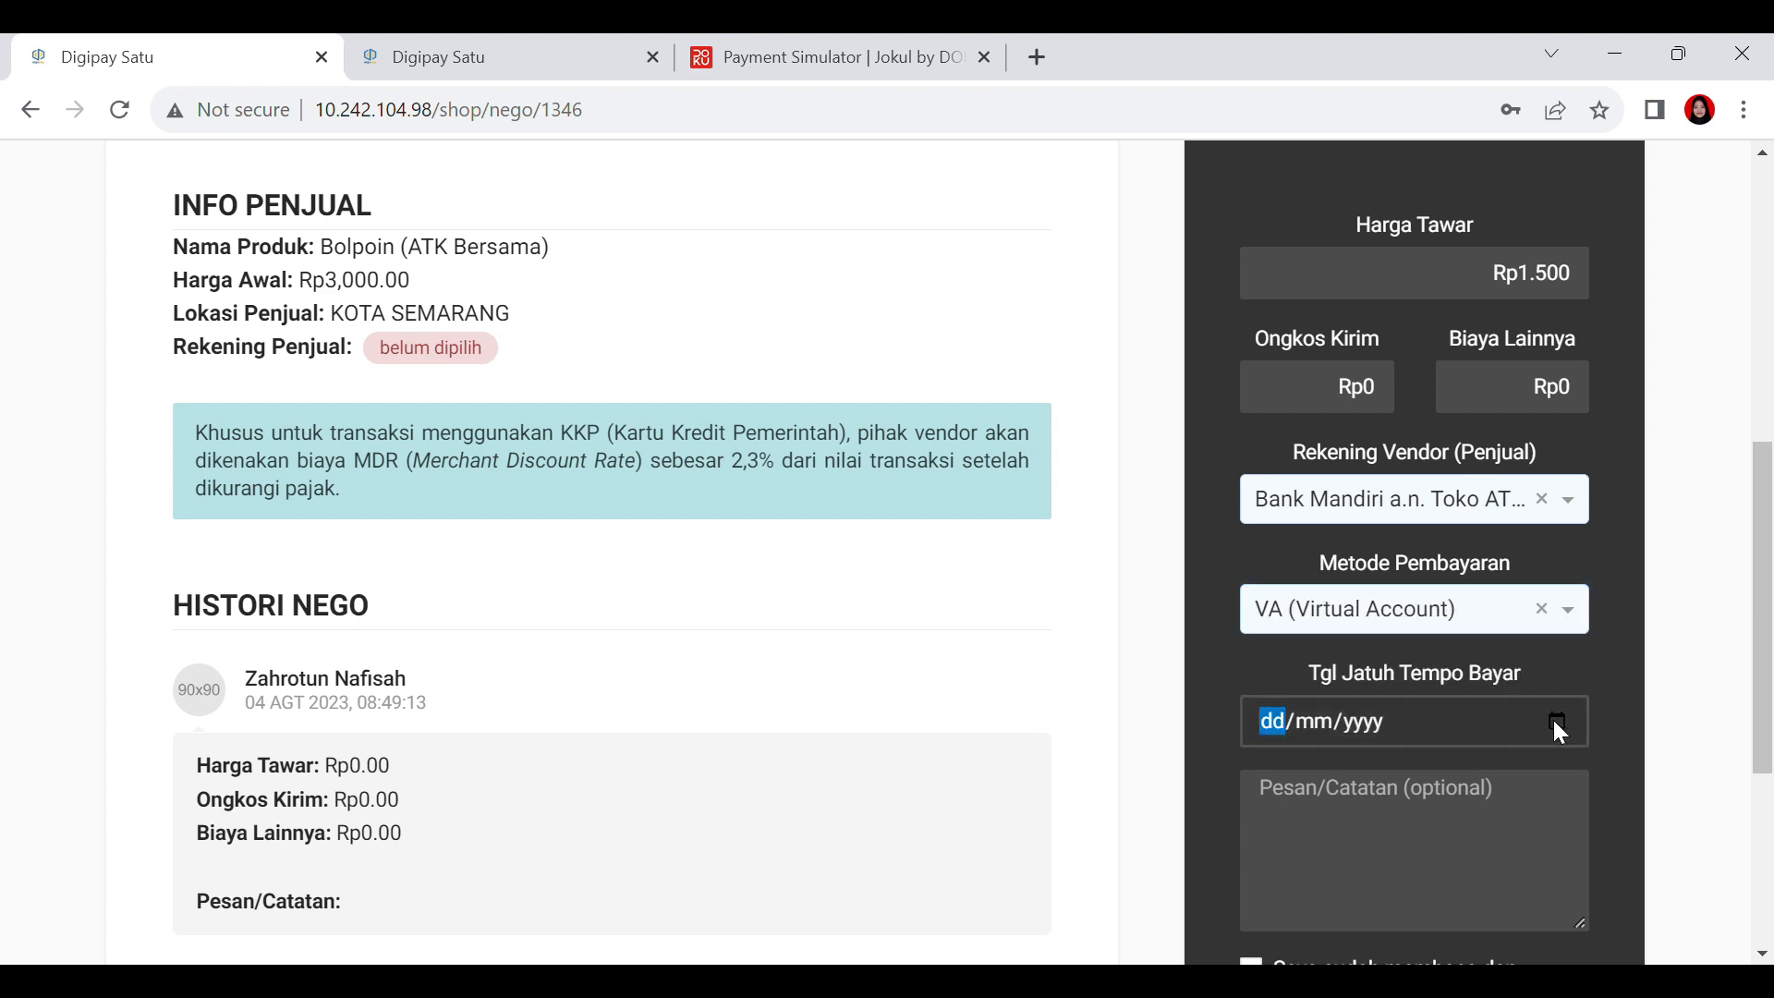
left_click(1485, 646)
scroll(1478, 601, "down", 3)
left_click(1452, 588)
type("Nego")
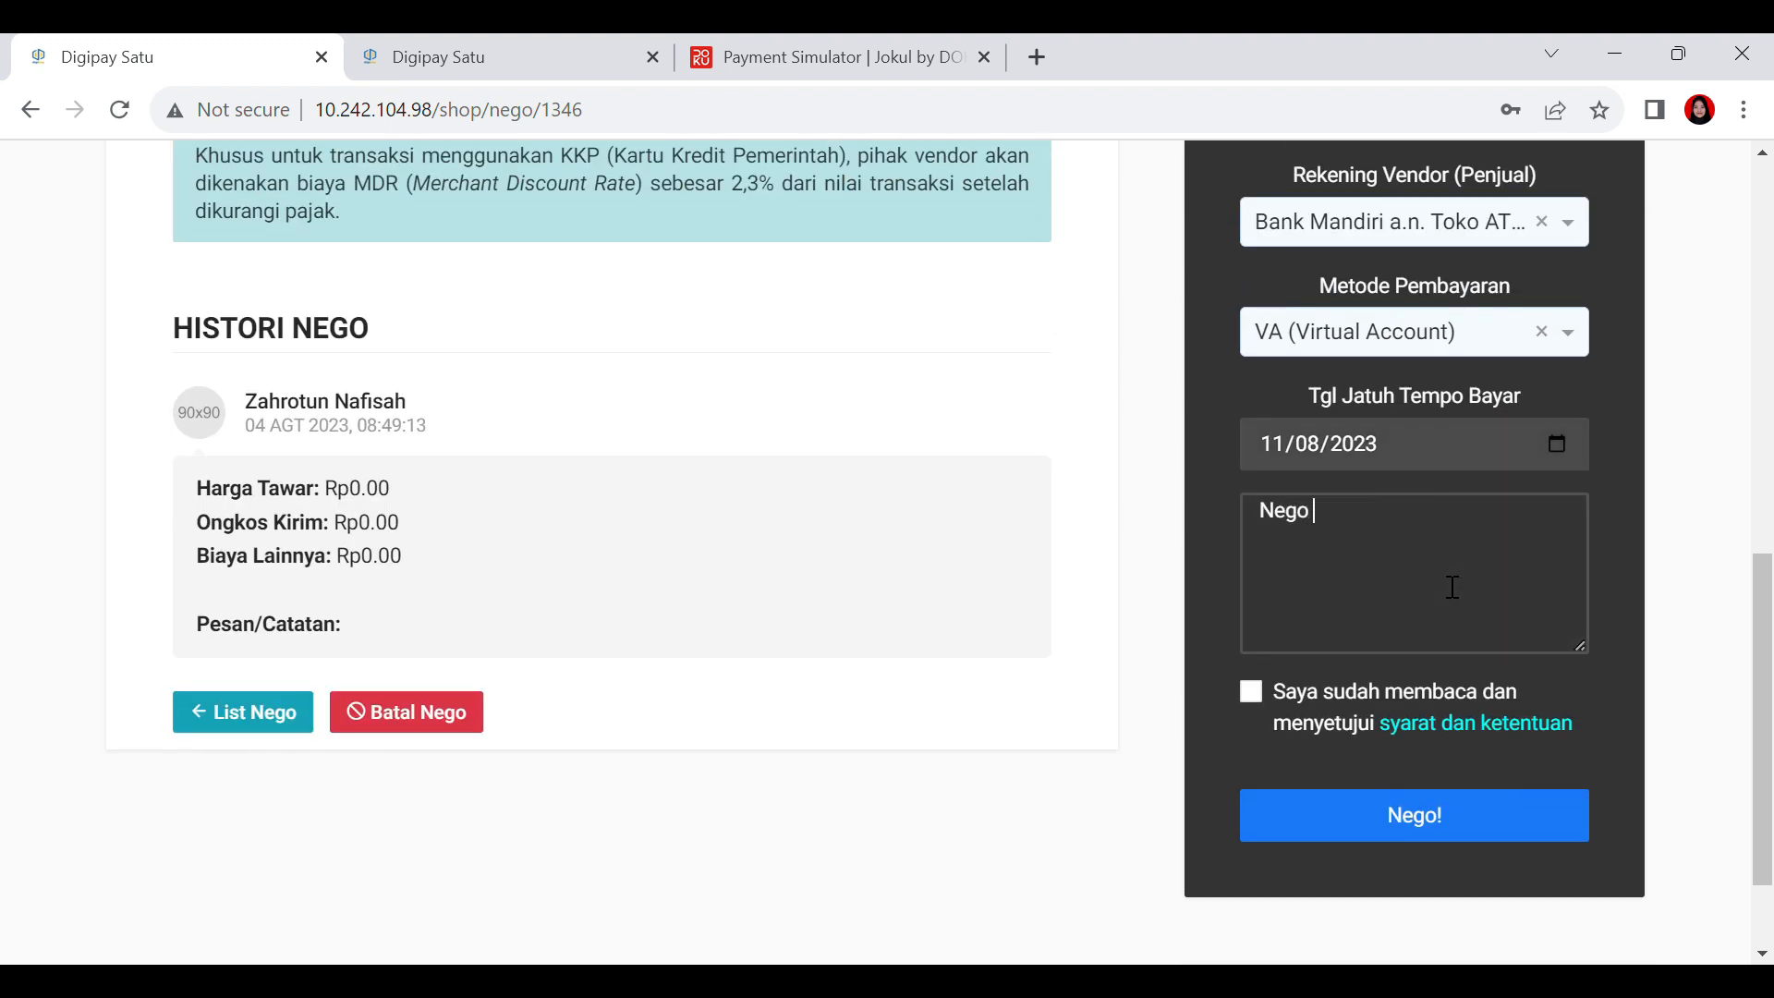
type(" Pertama")
Step: Accept the terms and submit the first negotiation offer, and review it in the negotiation history
left_click(1250, 691)
left_click(1423, 829)
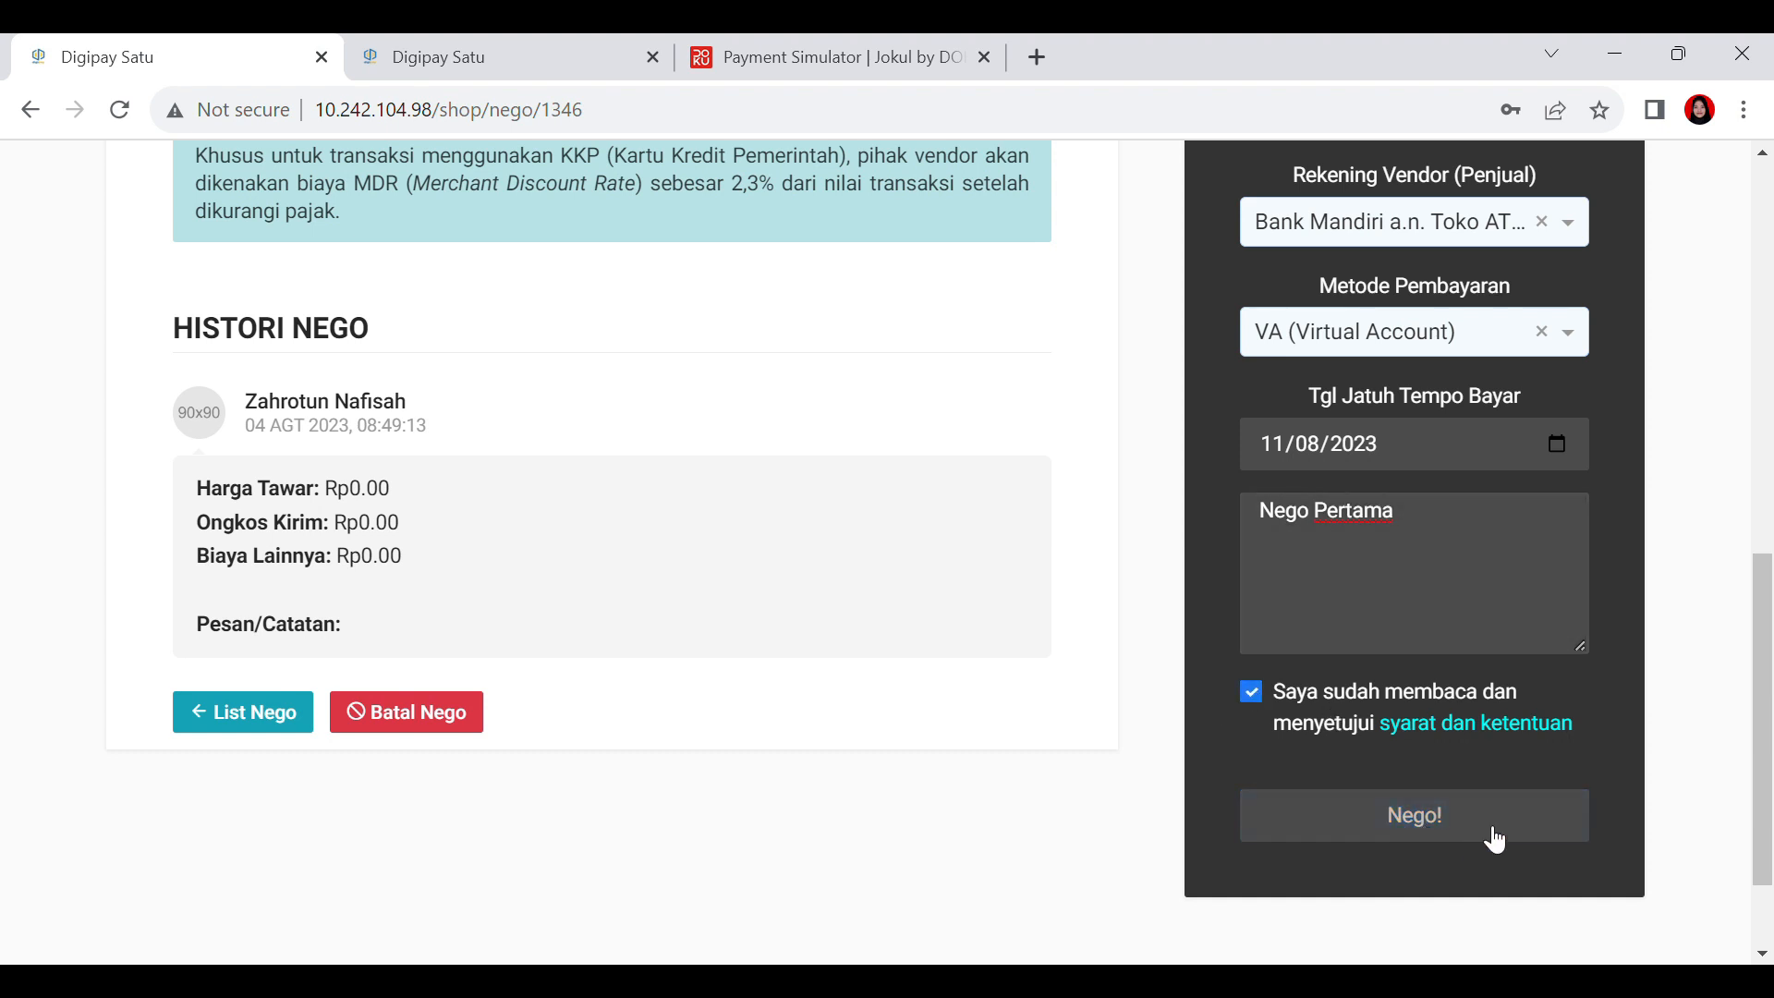
scroll(1478, 813, "down", 9)
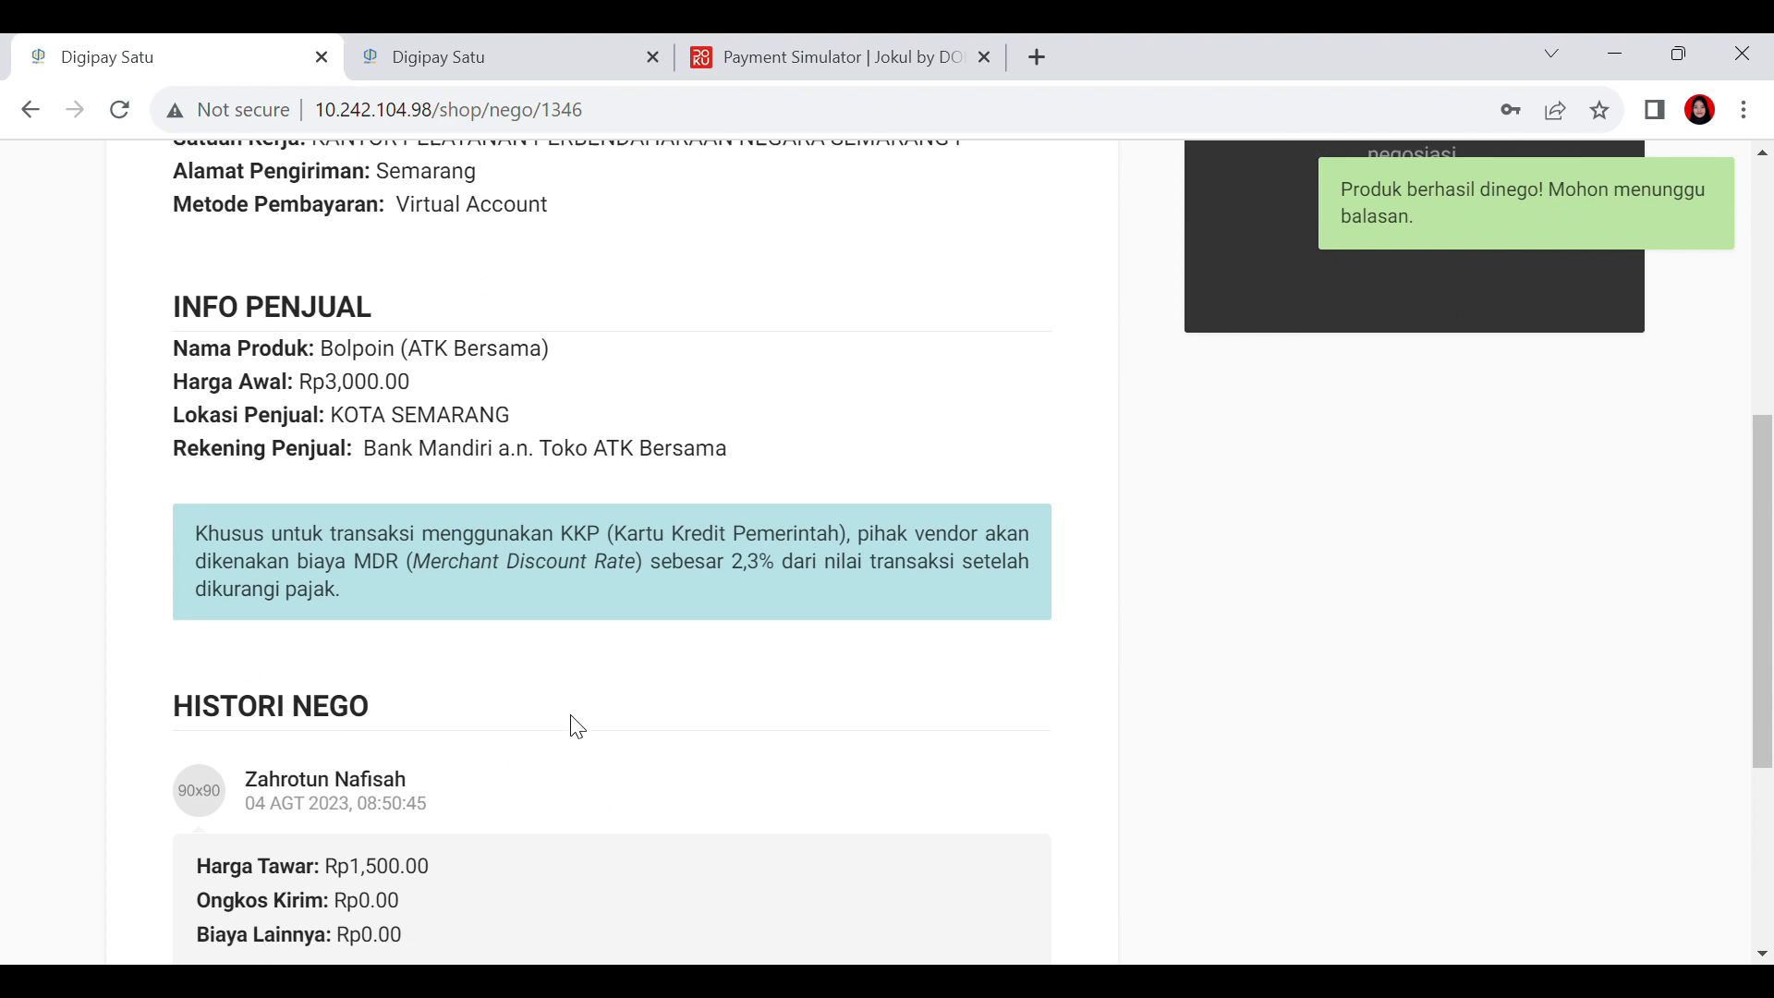
left_click_drag(338, 632, 367, 633)
scroll(739, 582, "up", 9)
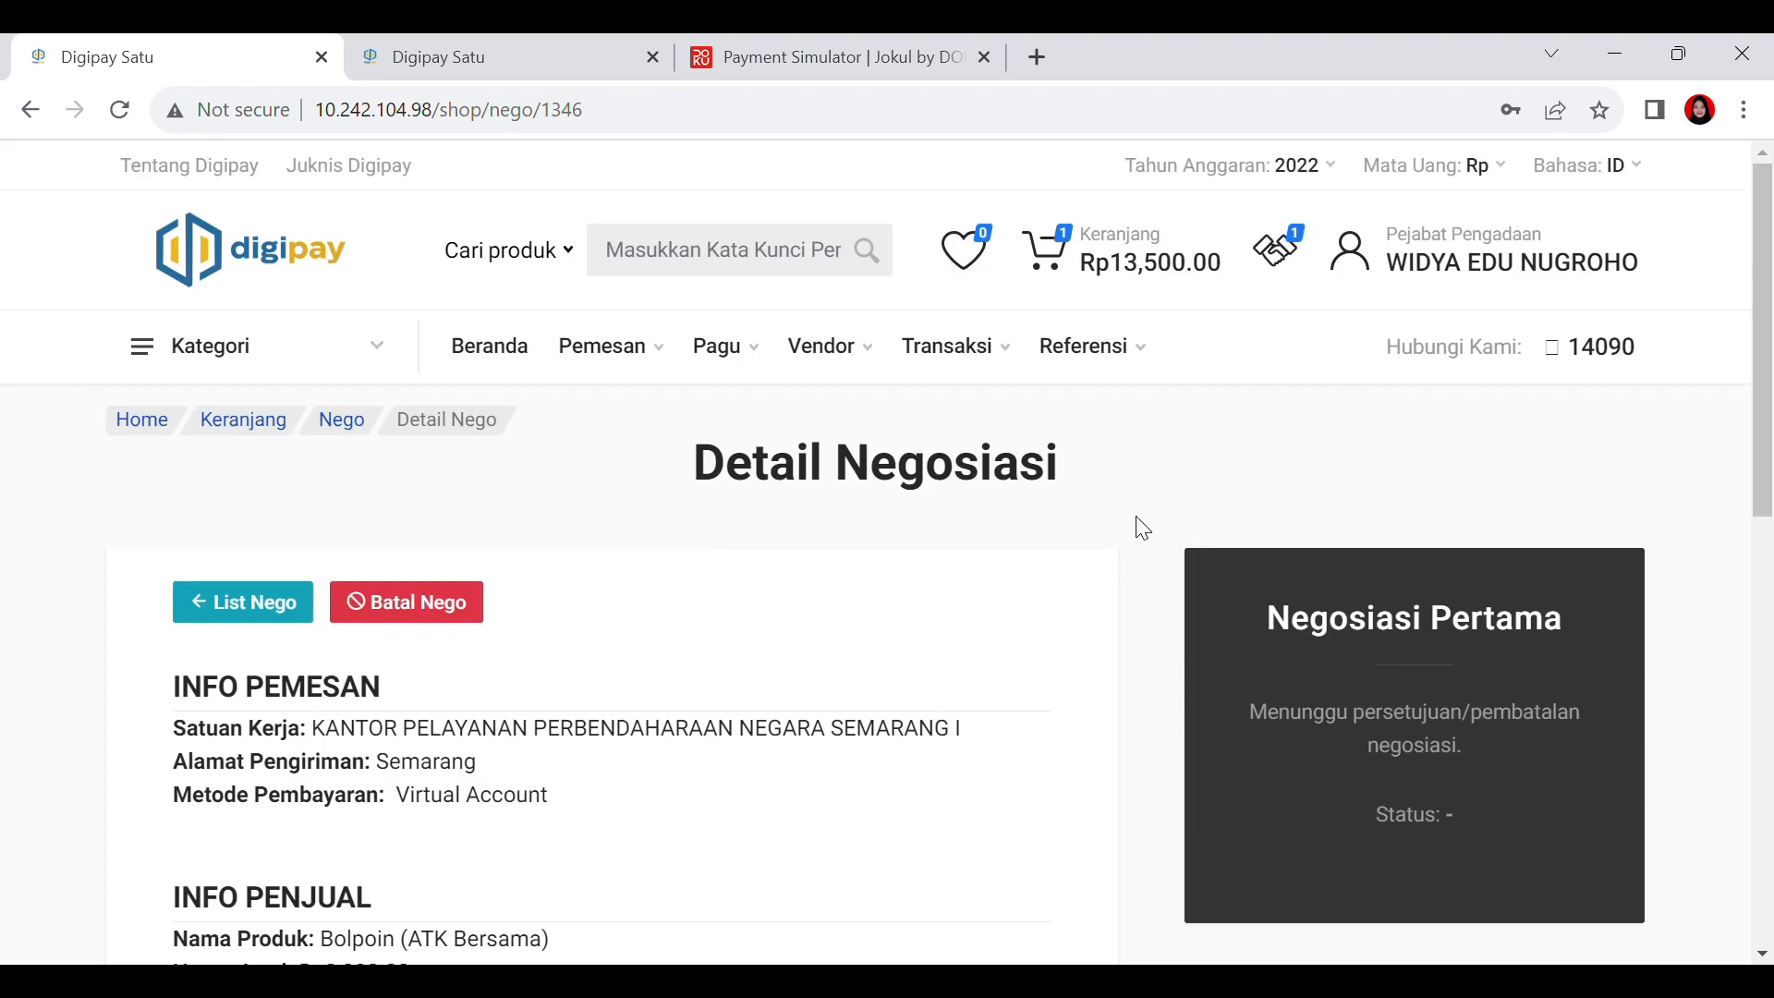
Step: Log out of the procurement officer account to switch to the vendor account
left_click(1532, 254)
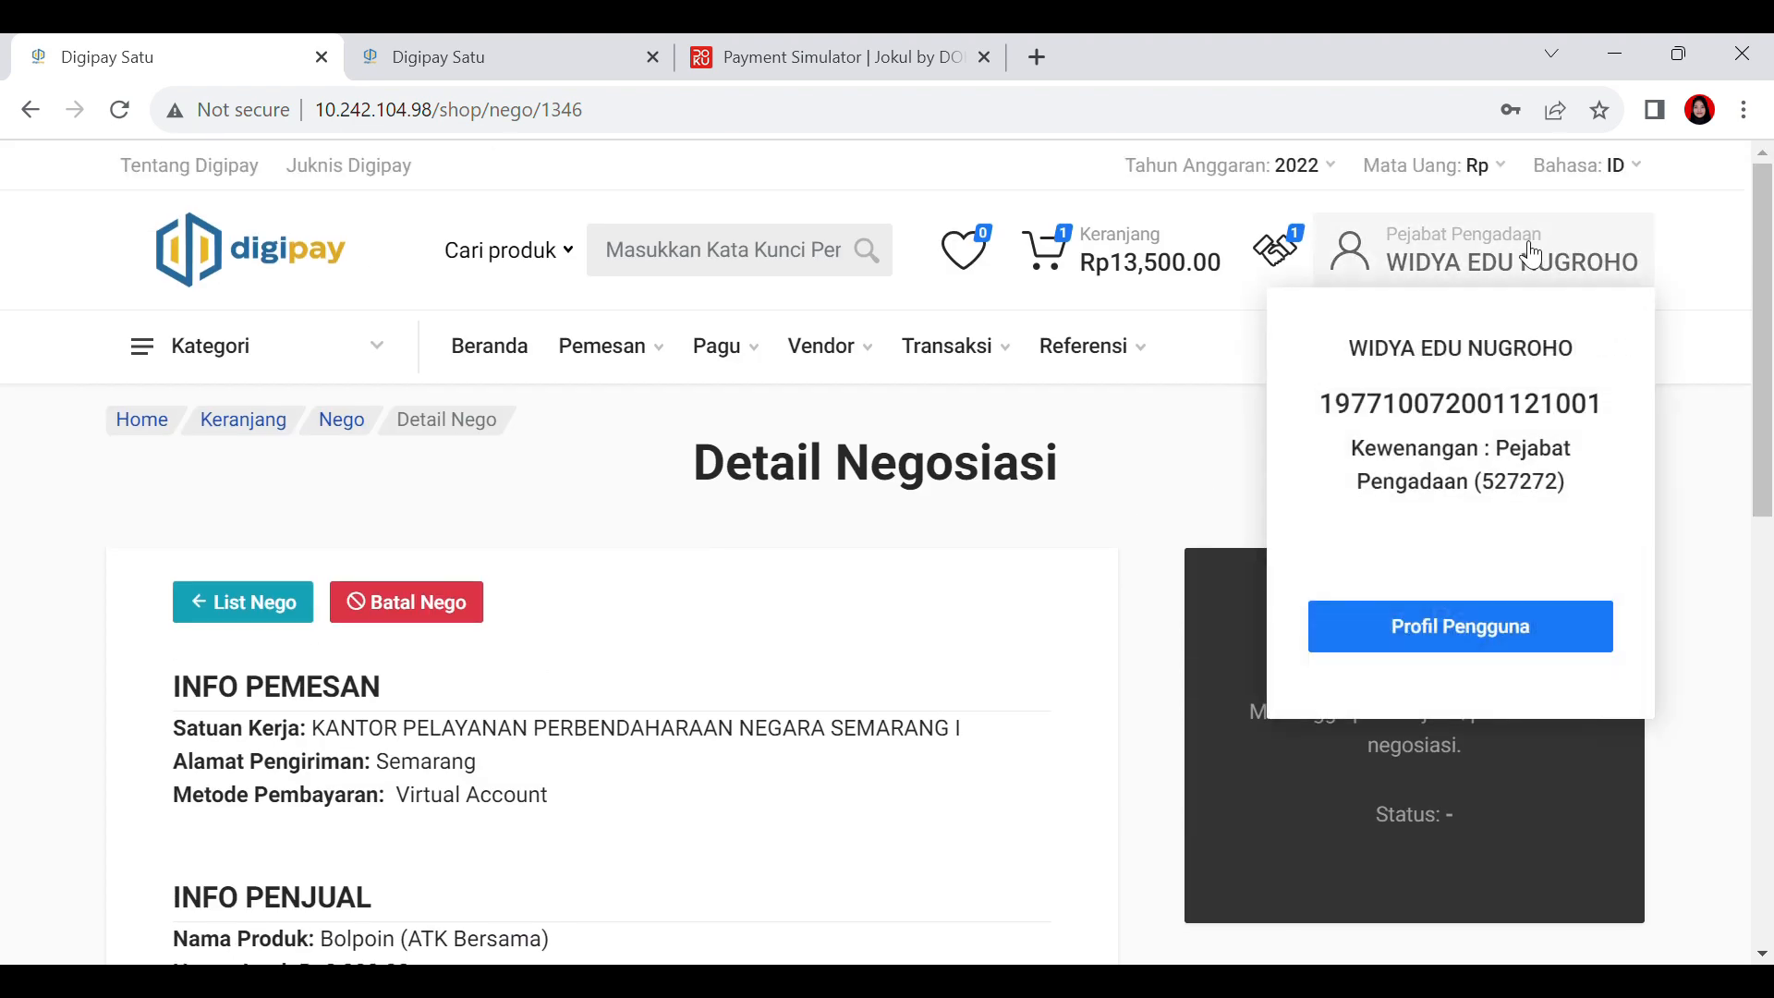
left_click(1516, 625)
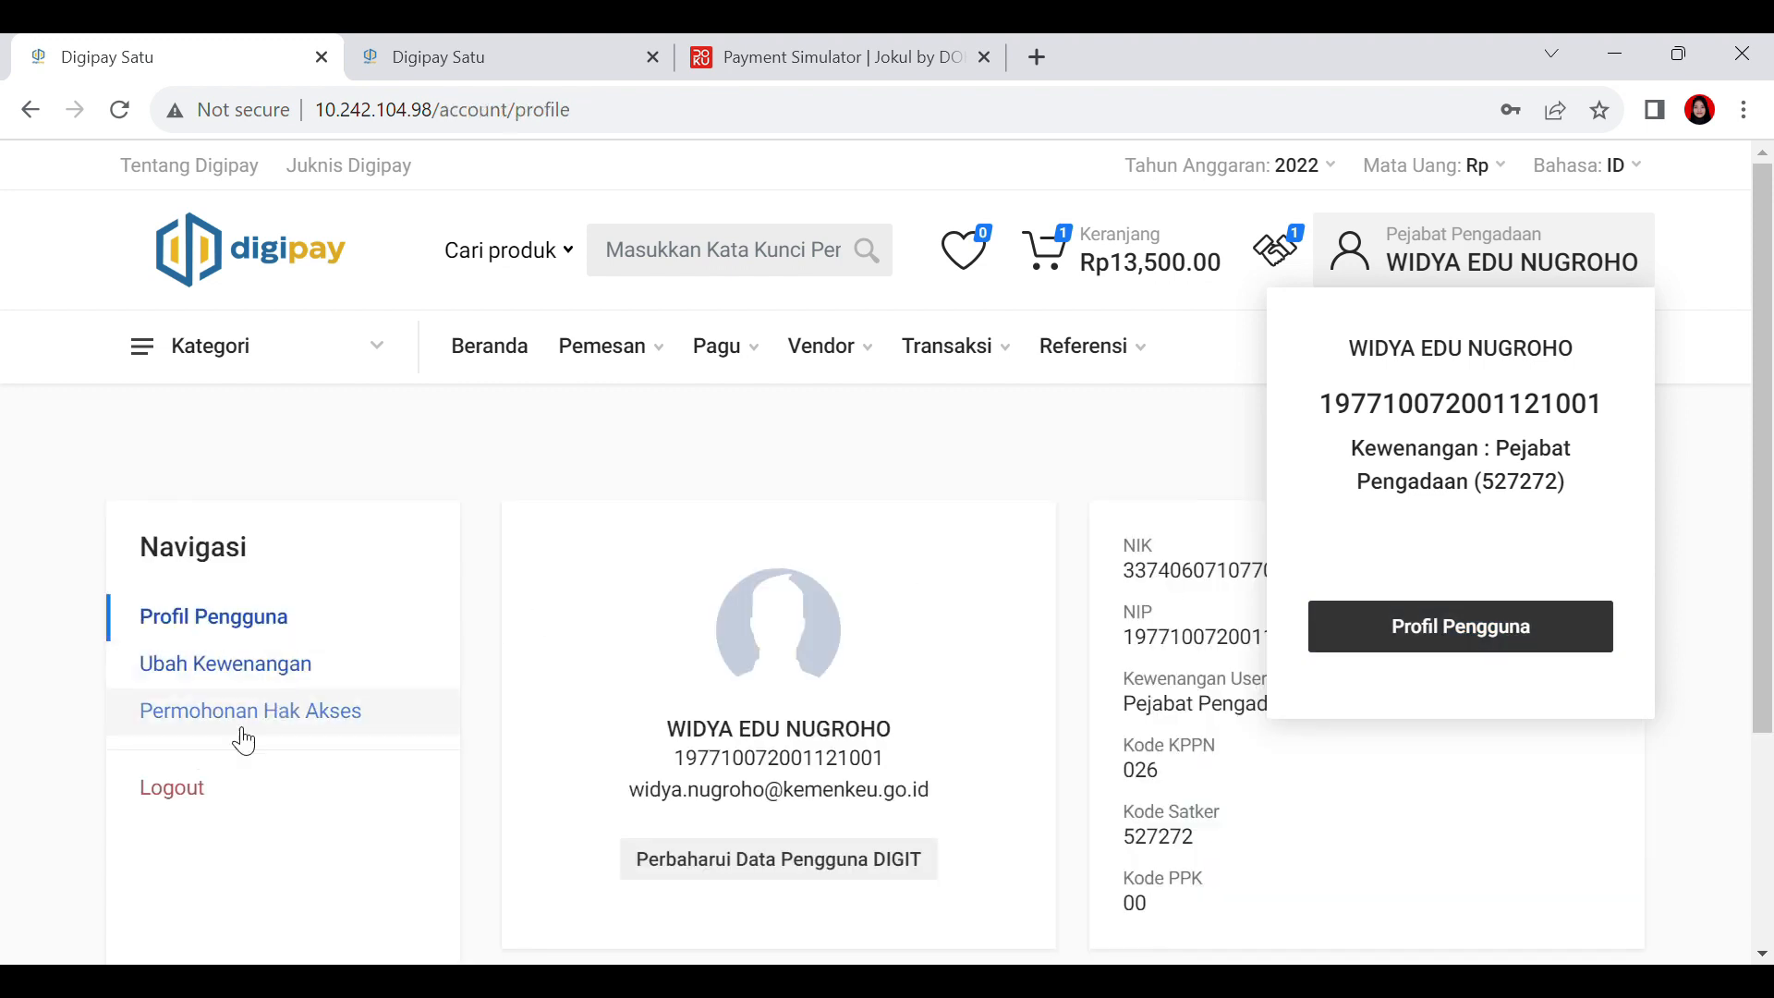
left_click(269, 787)
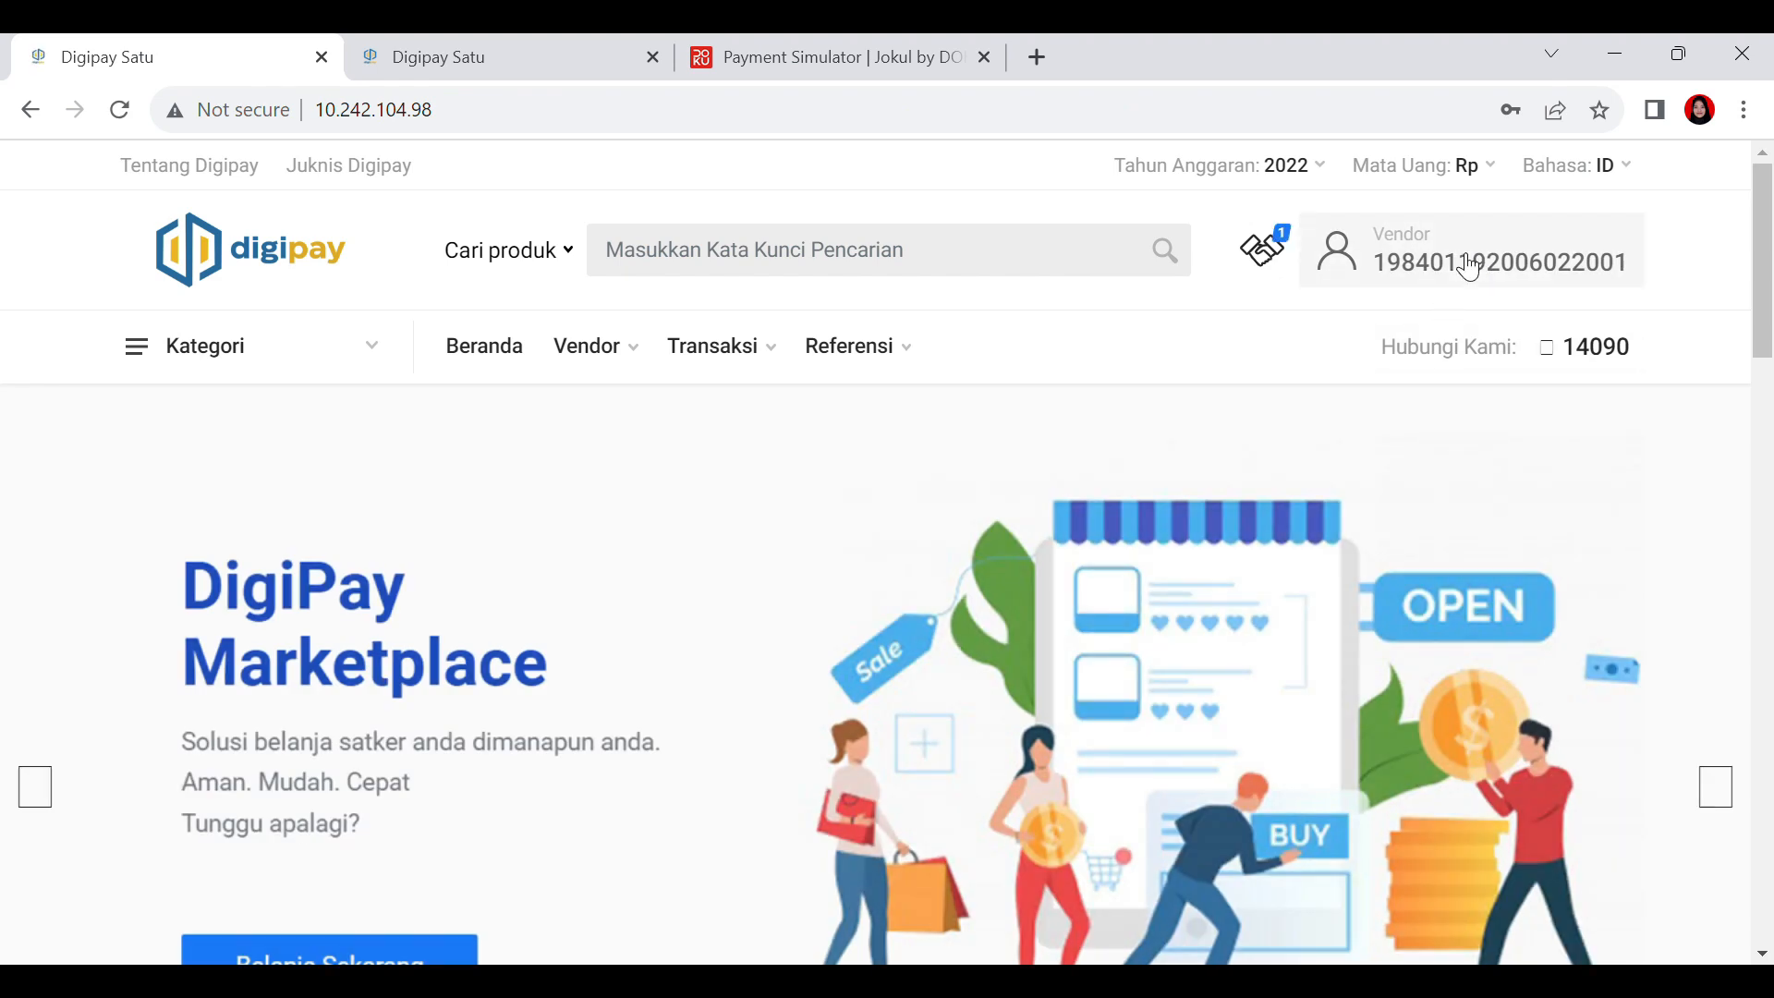
Step: Open the pending Bolpoin (ATK Bersama) negotiation as vendor and examine the initial price and the buyer's first offer
left_click(1289, 266)
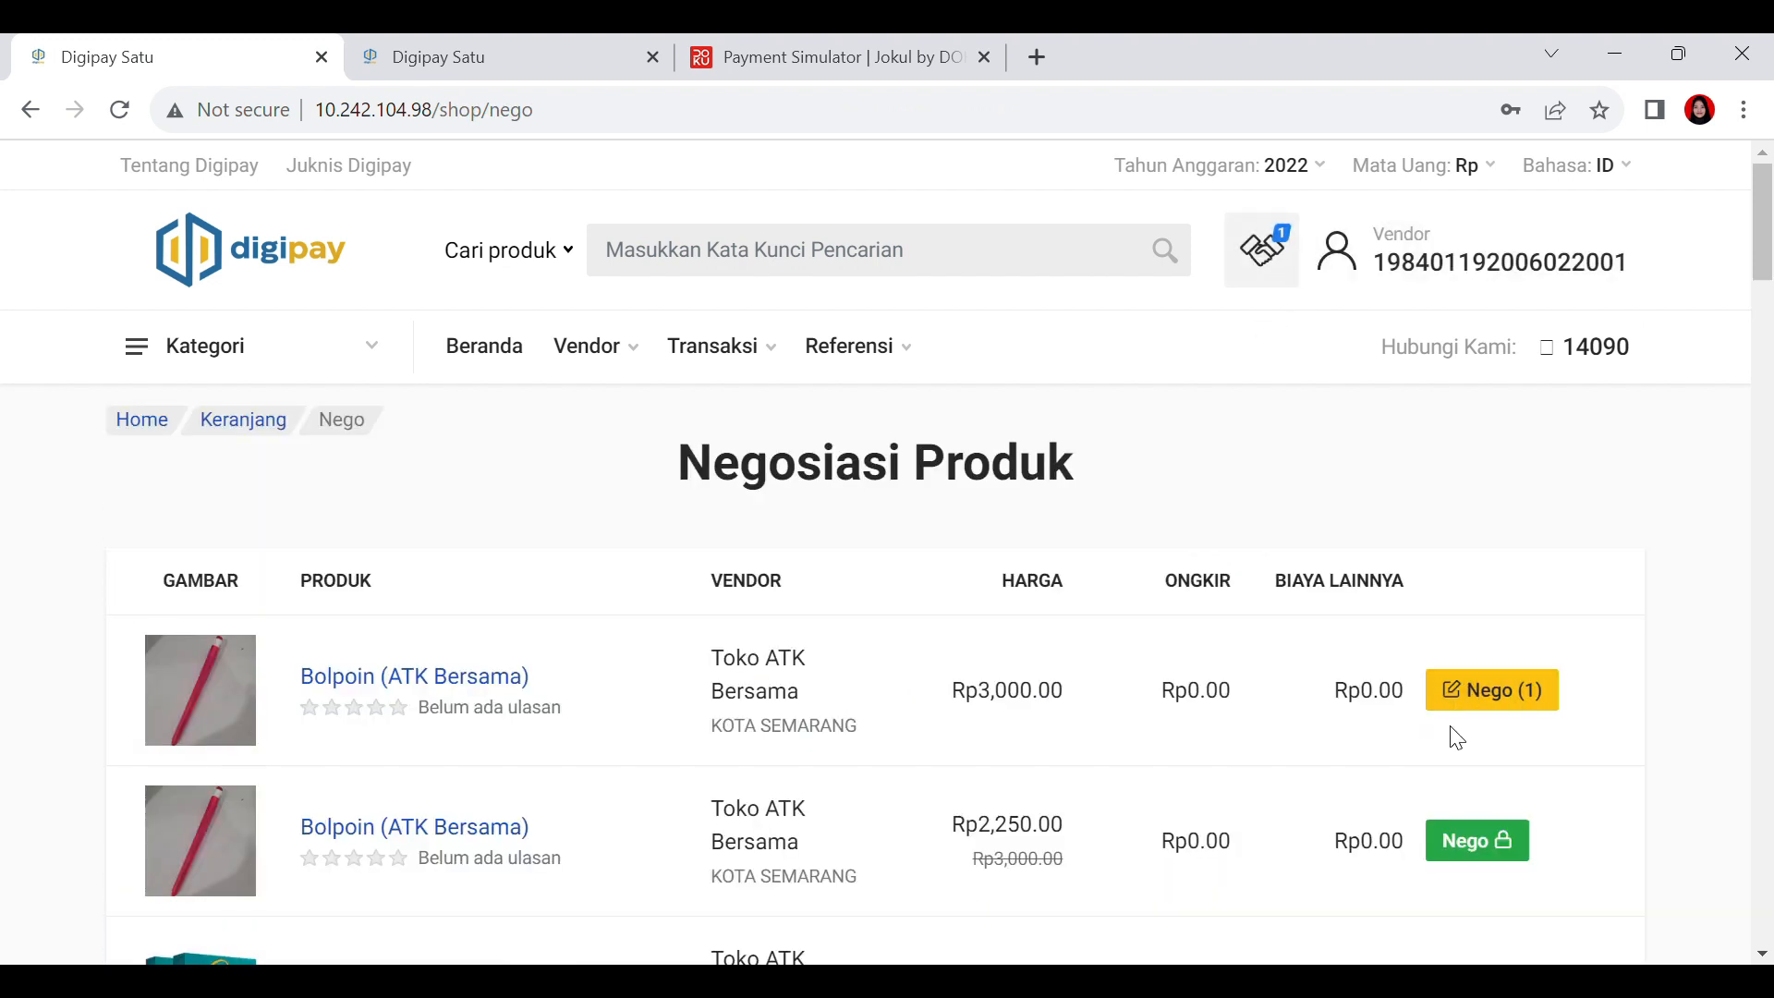
left_click(1538, 700)
scroll(1526, 685, "down", 5)
left_click_drag(298, 548, 410, 550)
scroll(898, 594, "down", 6)
left_click_drag(325, 459, 432, 459)
left_click(617, 552)
scroll(617, 554, "up", 7)
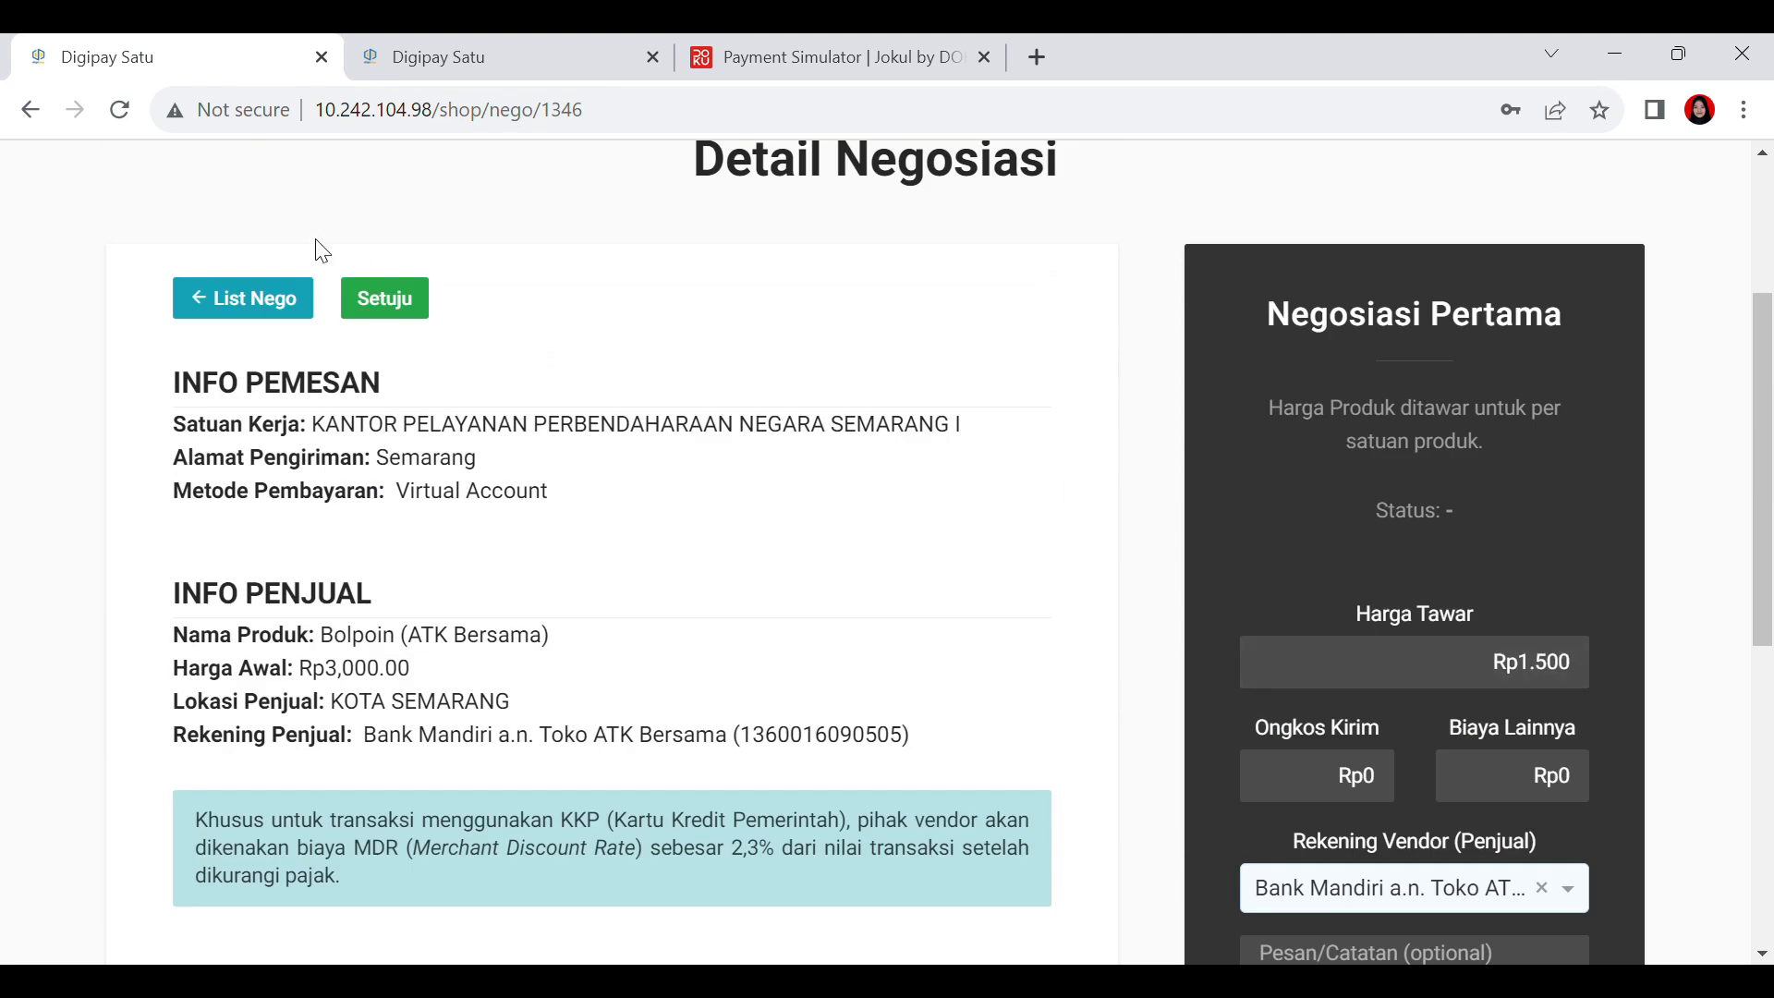
Step: Set the vendor's counter-offer price to Rp2.000 and add the message "Nego Kedua"
left_click(392, 307)
left_click_drag(1524, 662, 1609, 675)
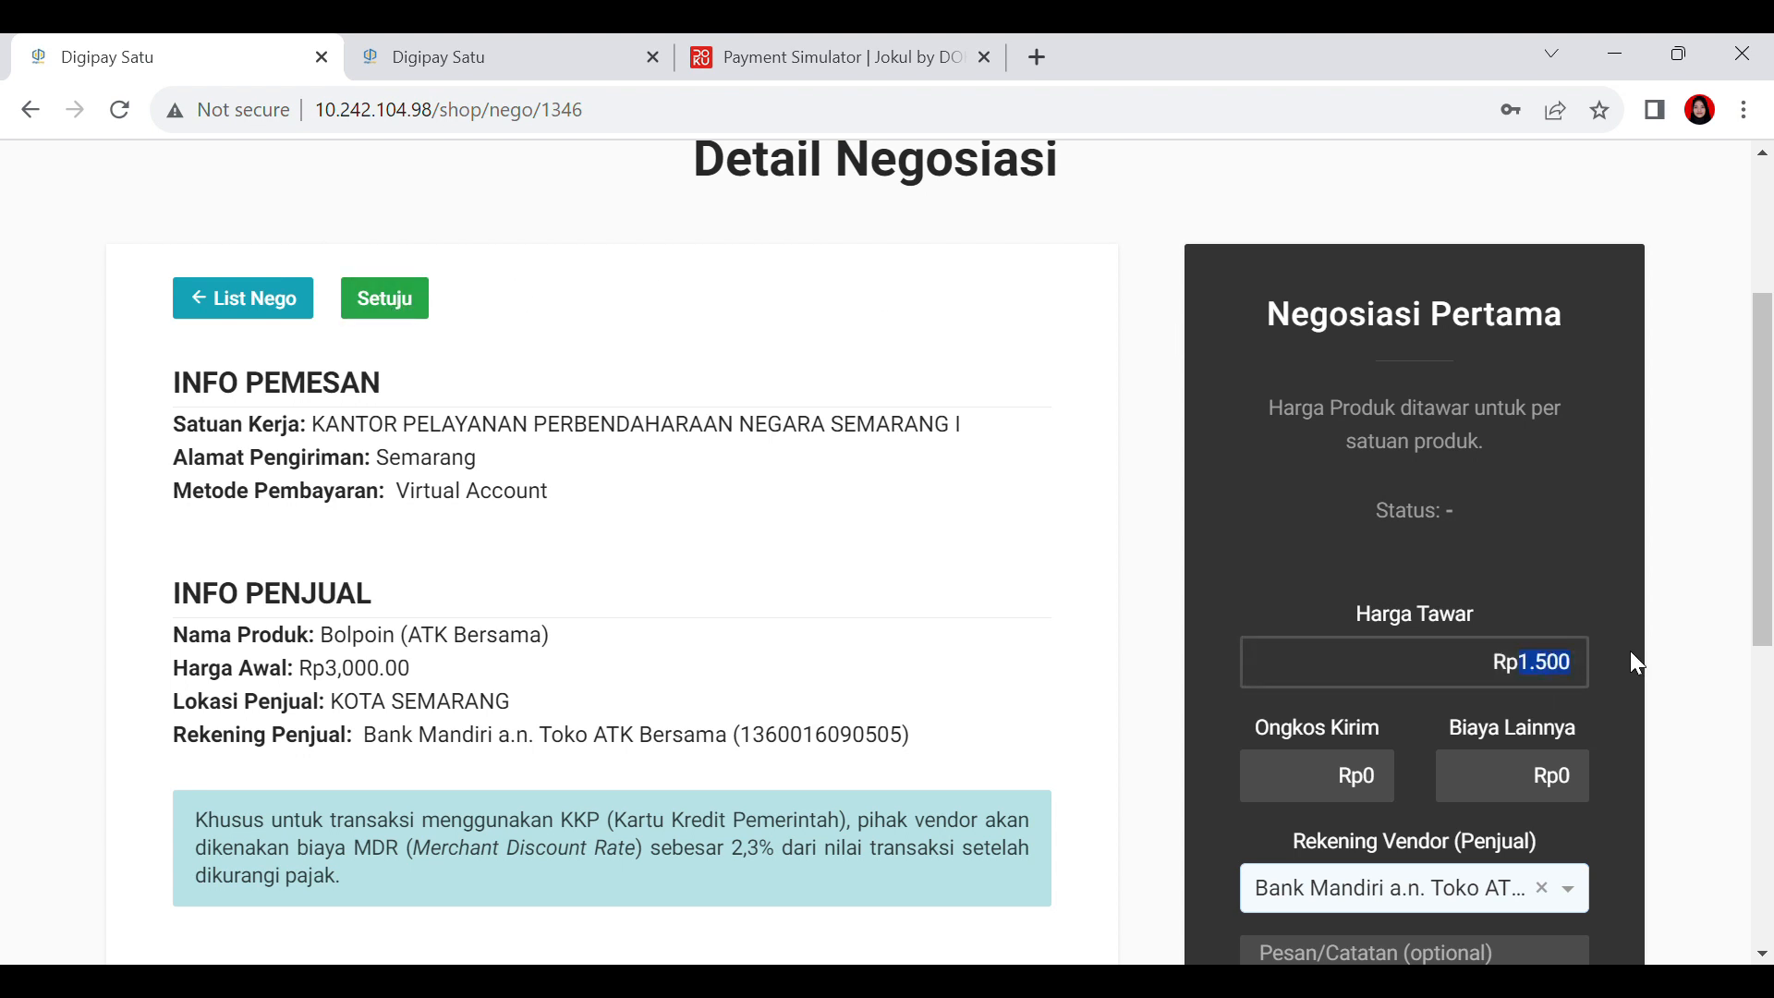
type("2000")
scroll(1498, 688, "down", 5)
left_click(1554, 614)
type("Nego")
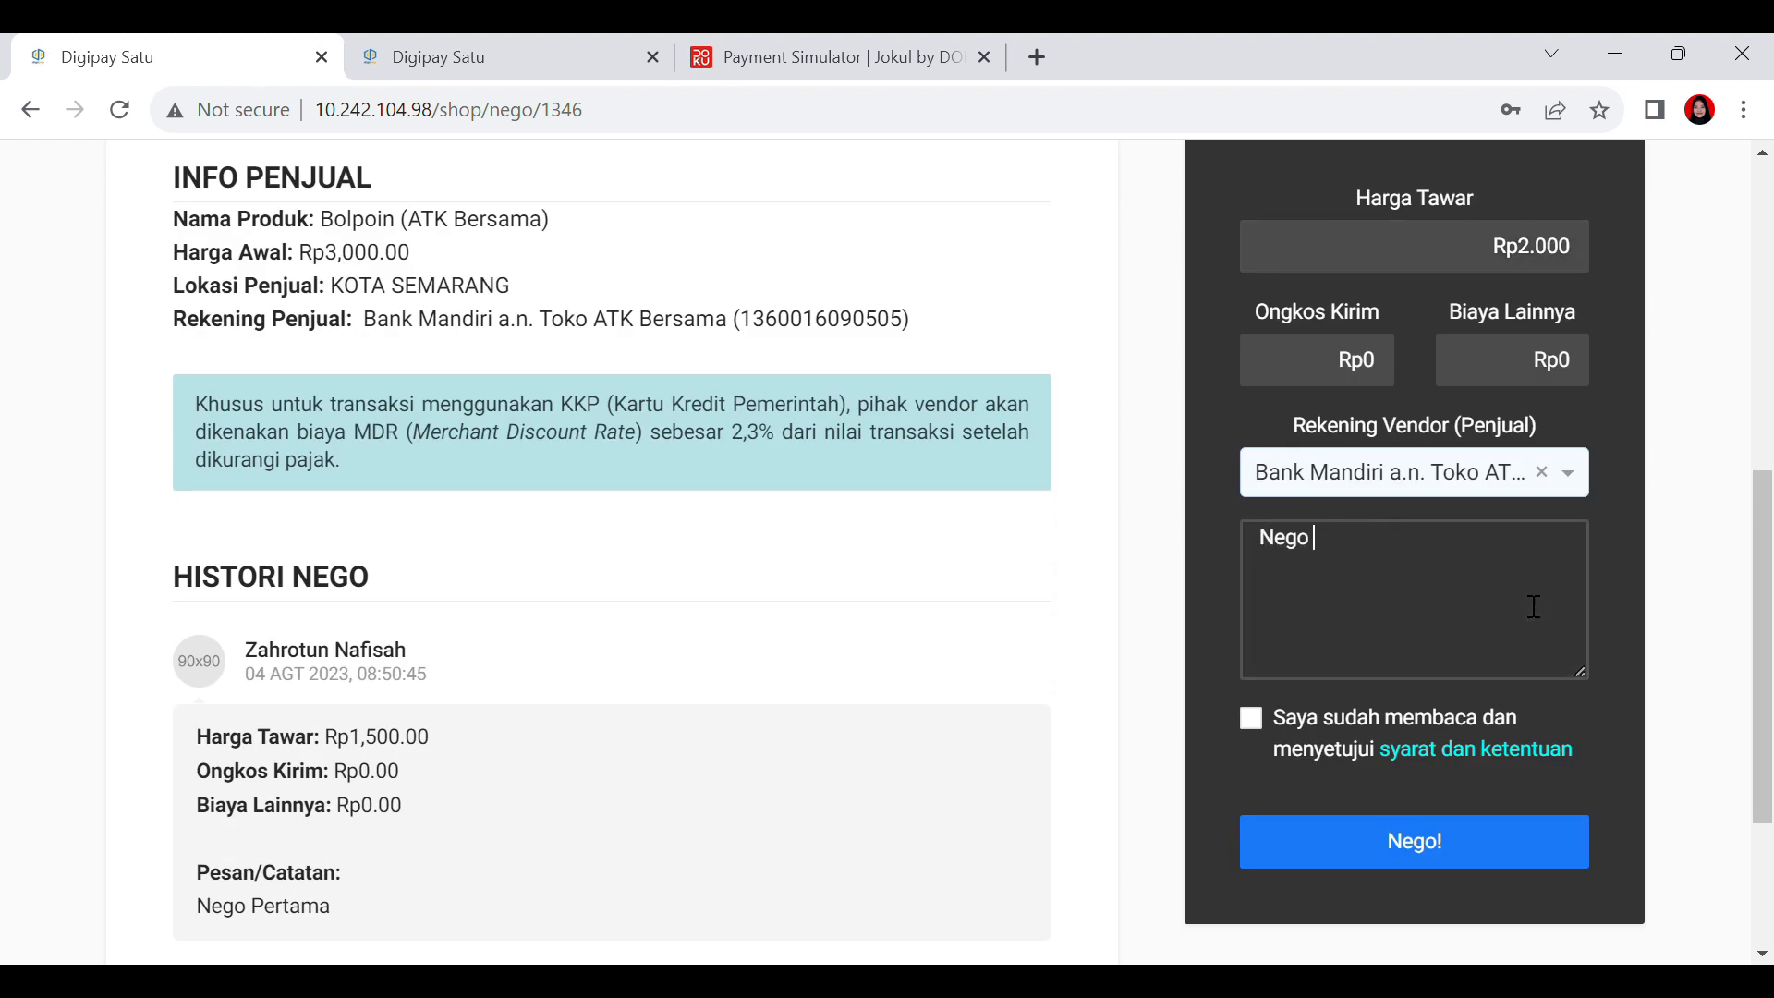
type(" Kedua")
Step: Accept the terms, submit the vendor's counter-offer, and review it in the negotiation history
left_click(1250, 718)
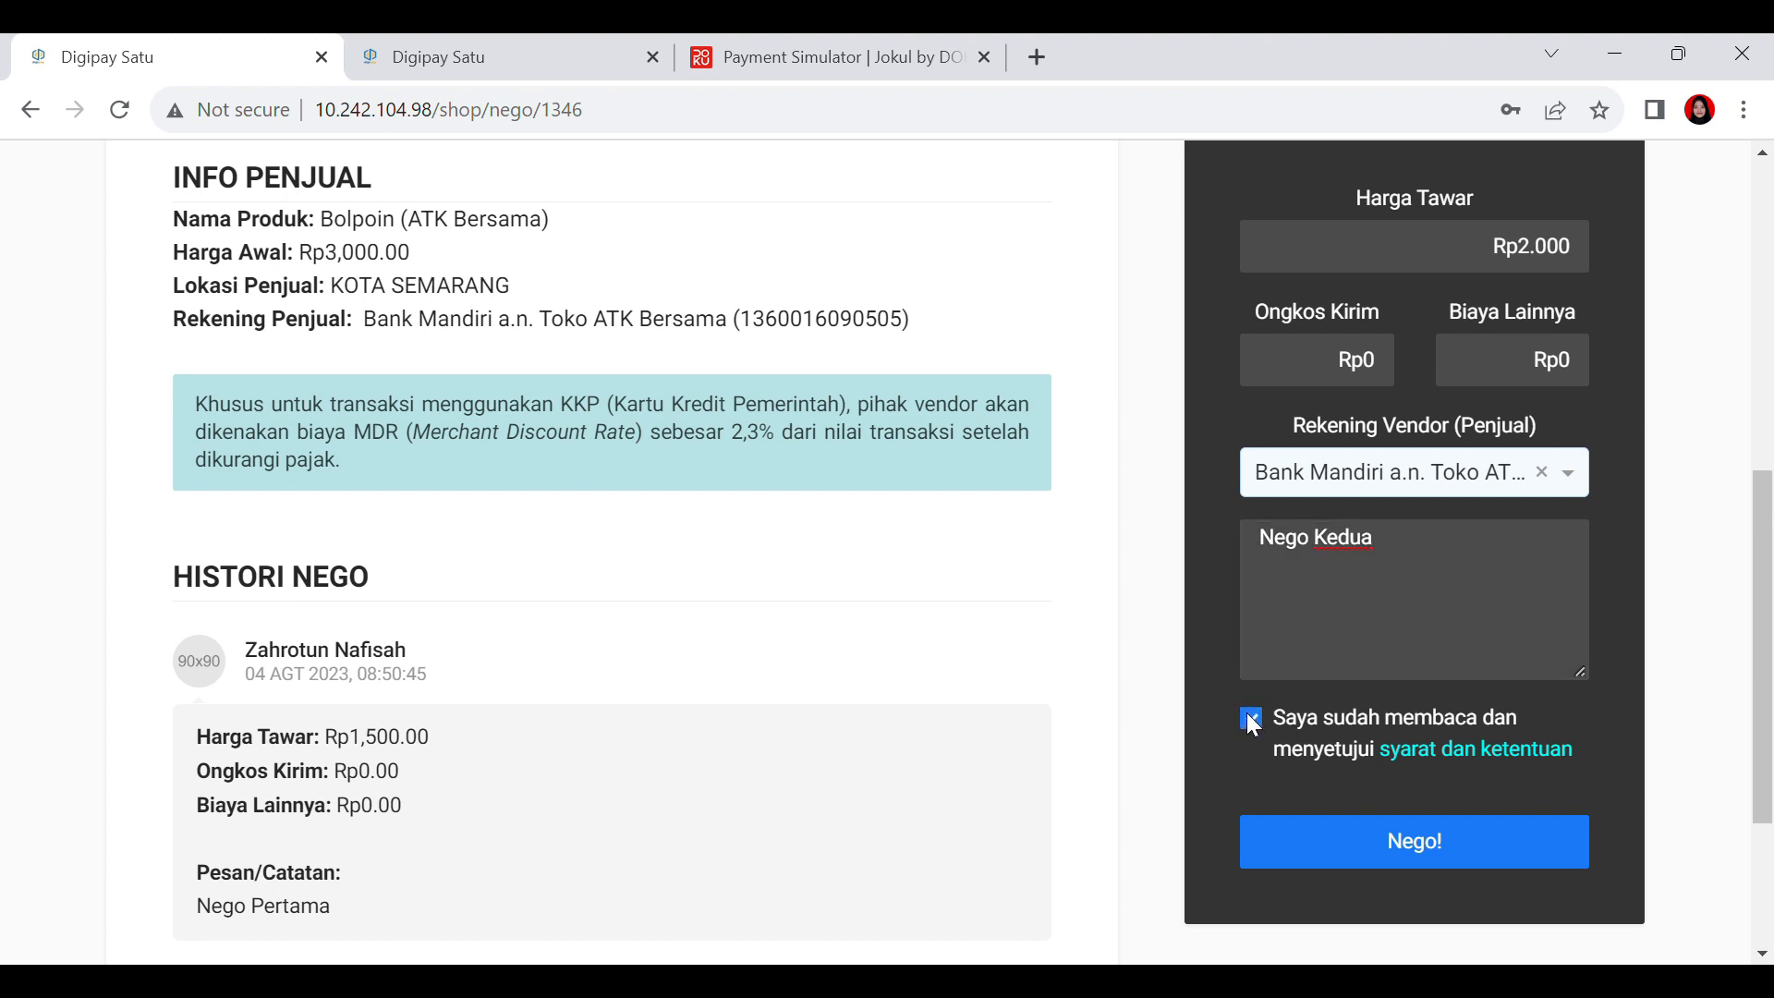
left_click(1459, 842)
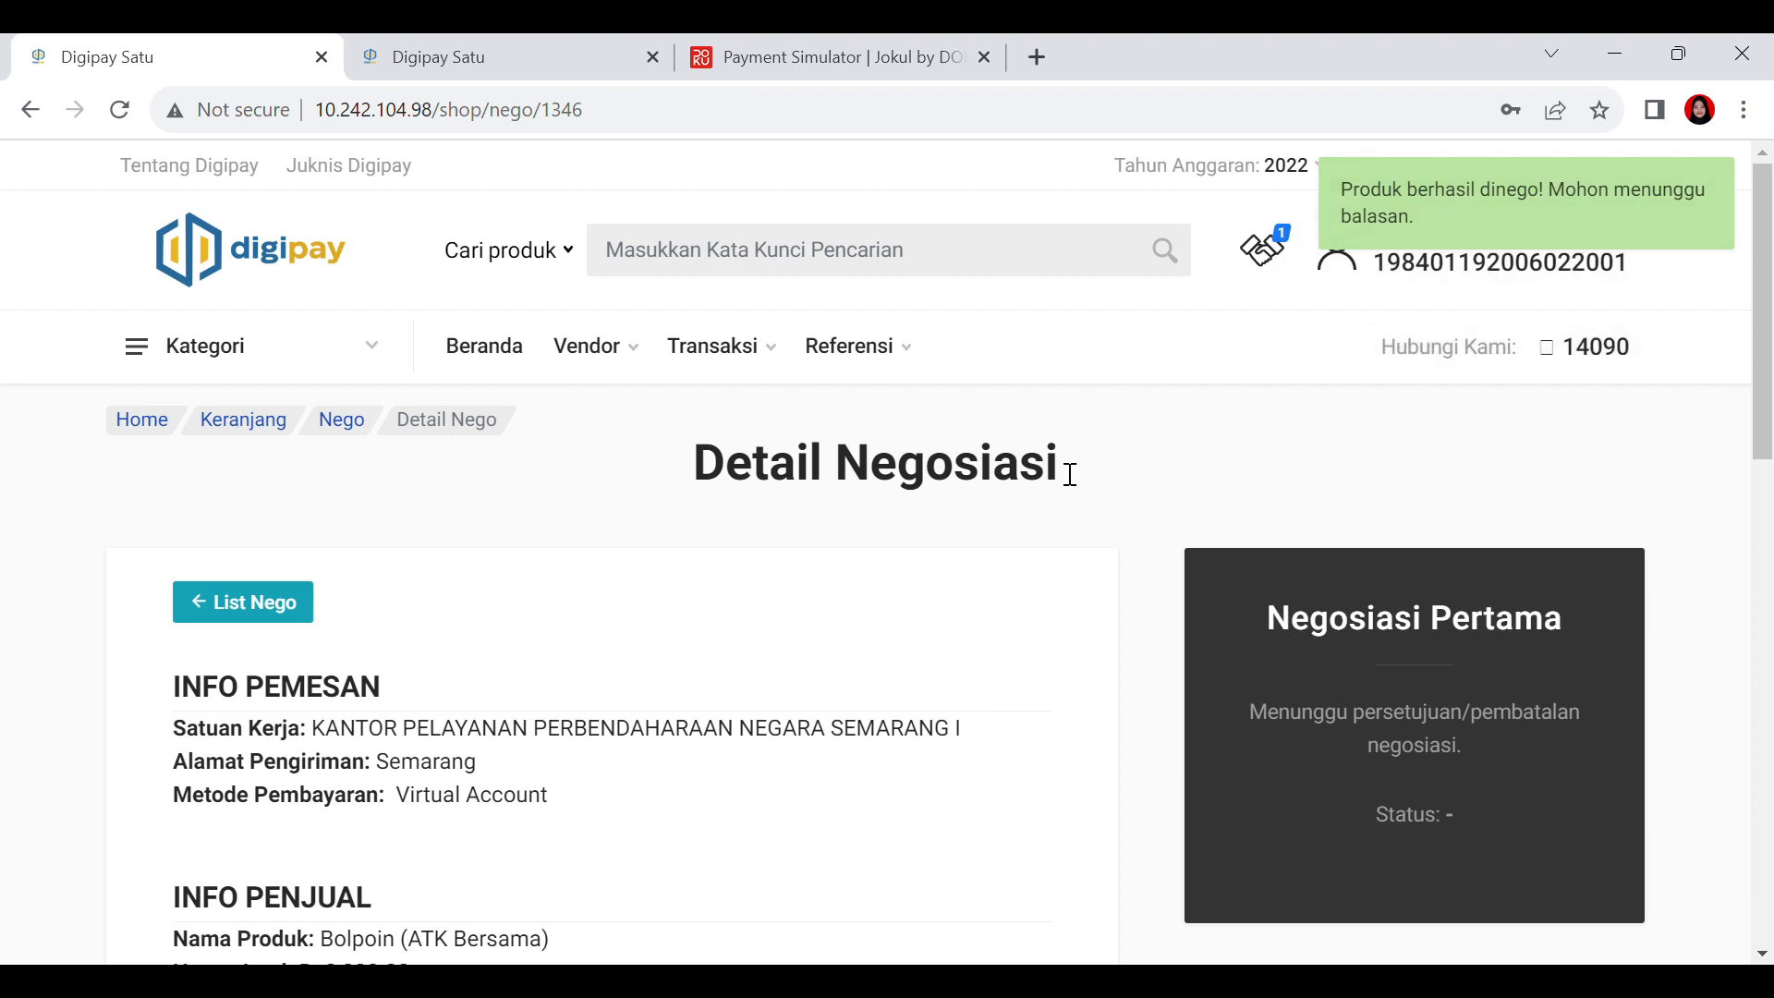
scroll(1098, 543, "down", 1)
scroll(1101, 545, "down", 12)
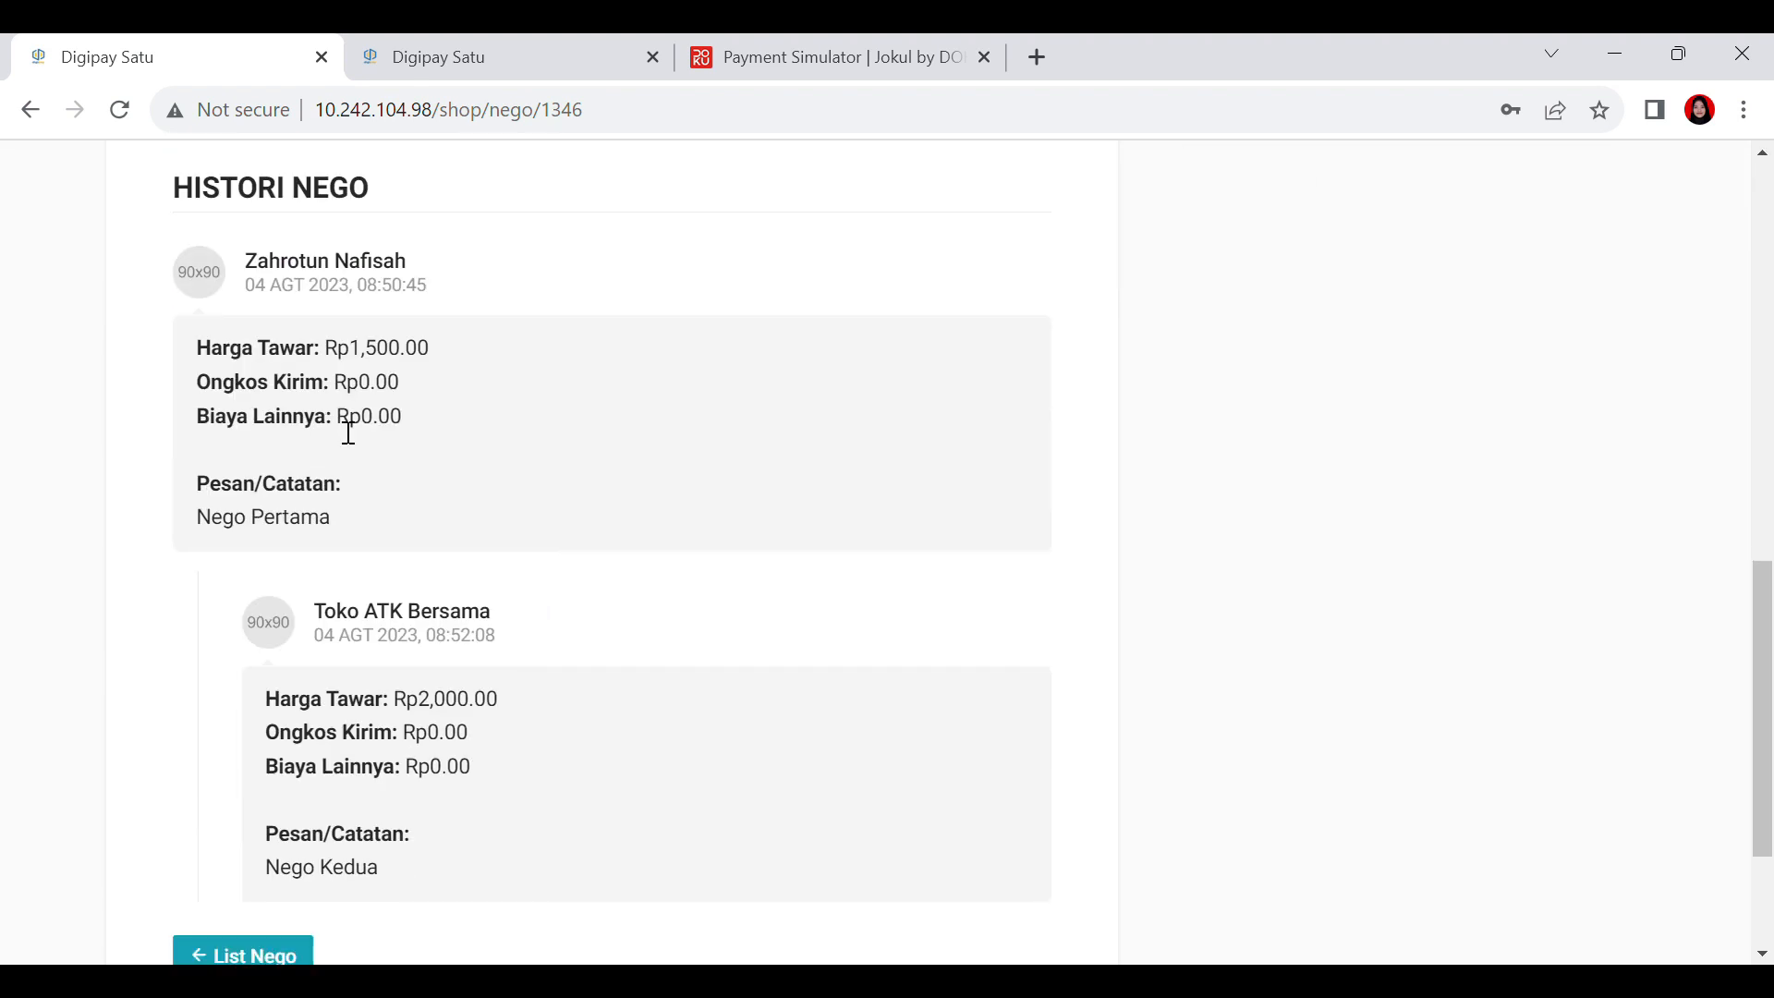
scroll(618, 386, "up", 13)
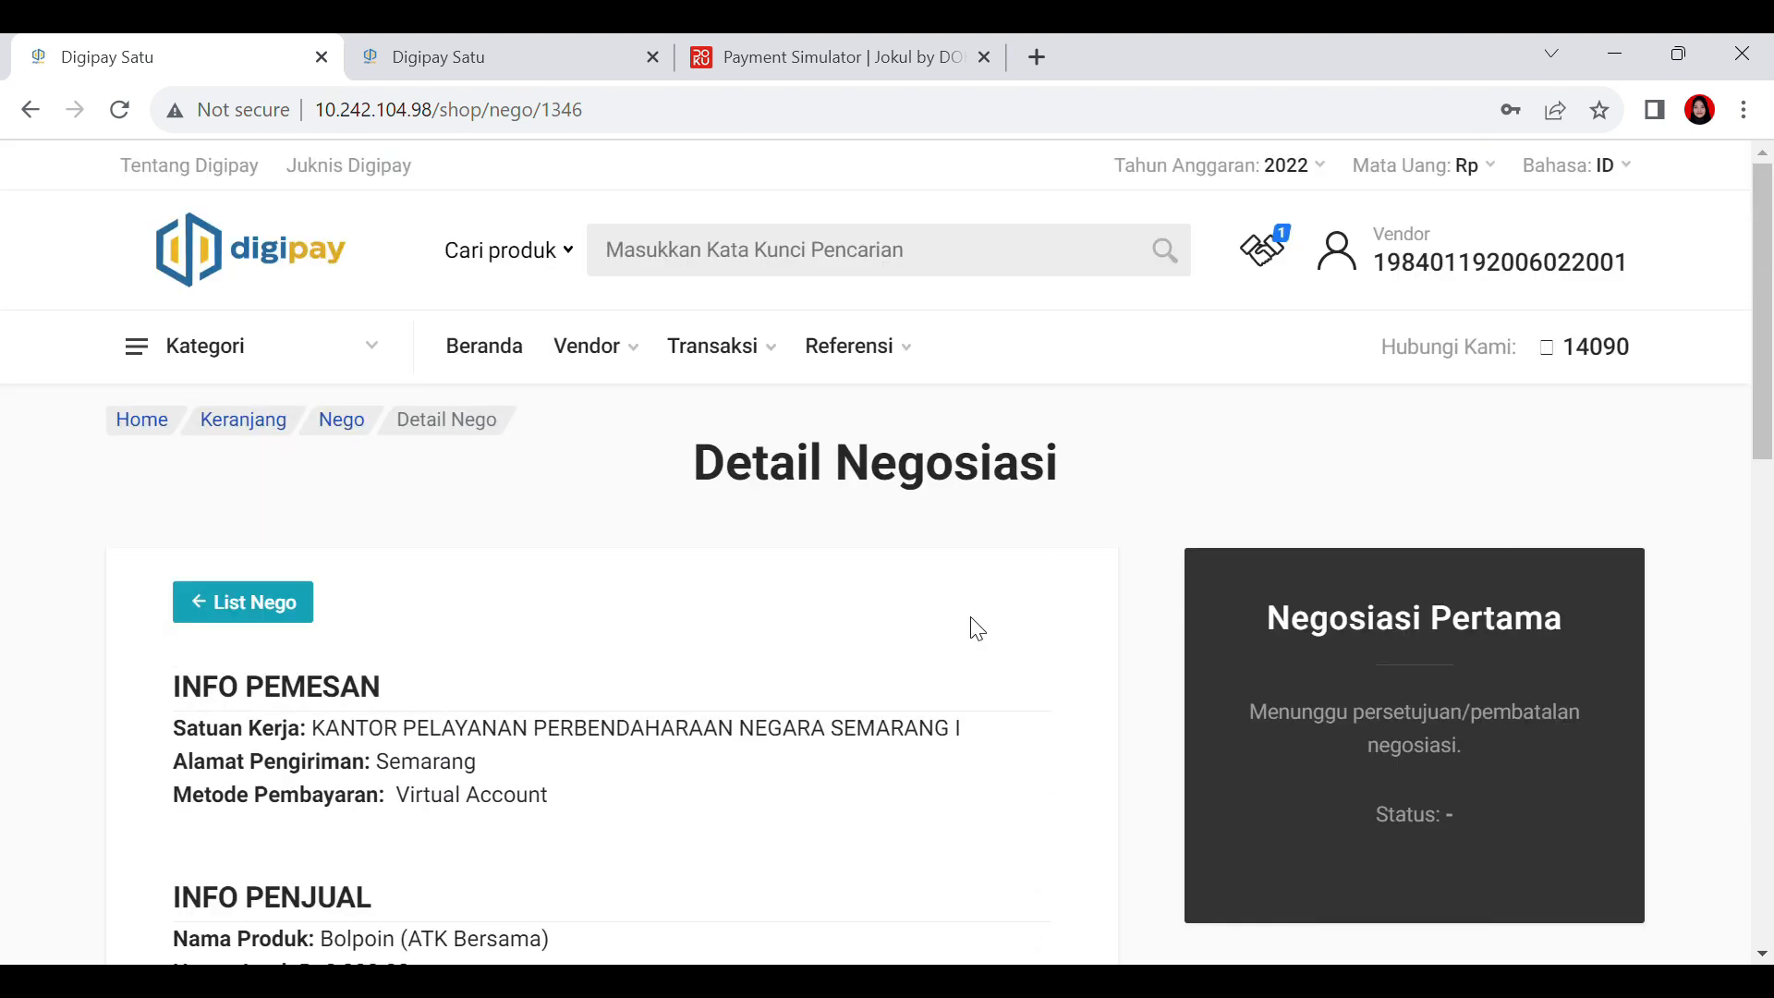
Step: Log out of the vendor account and return to the procurement officer account
mouse_move(1426, 275)
left_click(1463, 600)
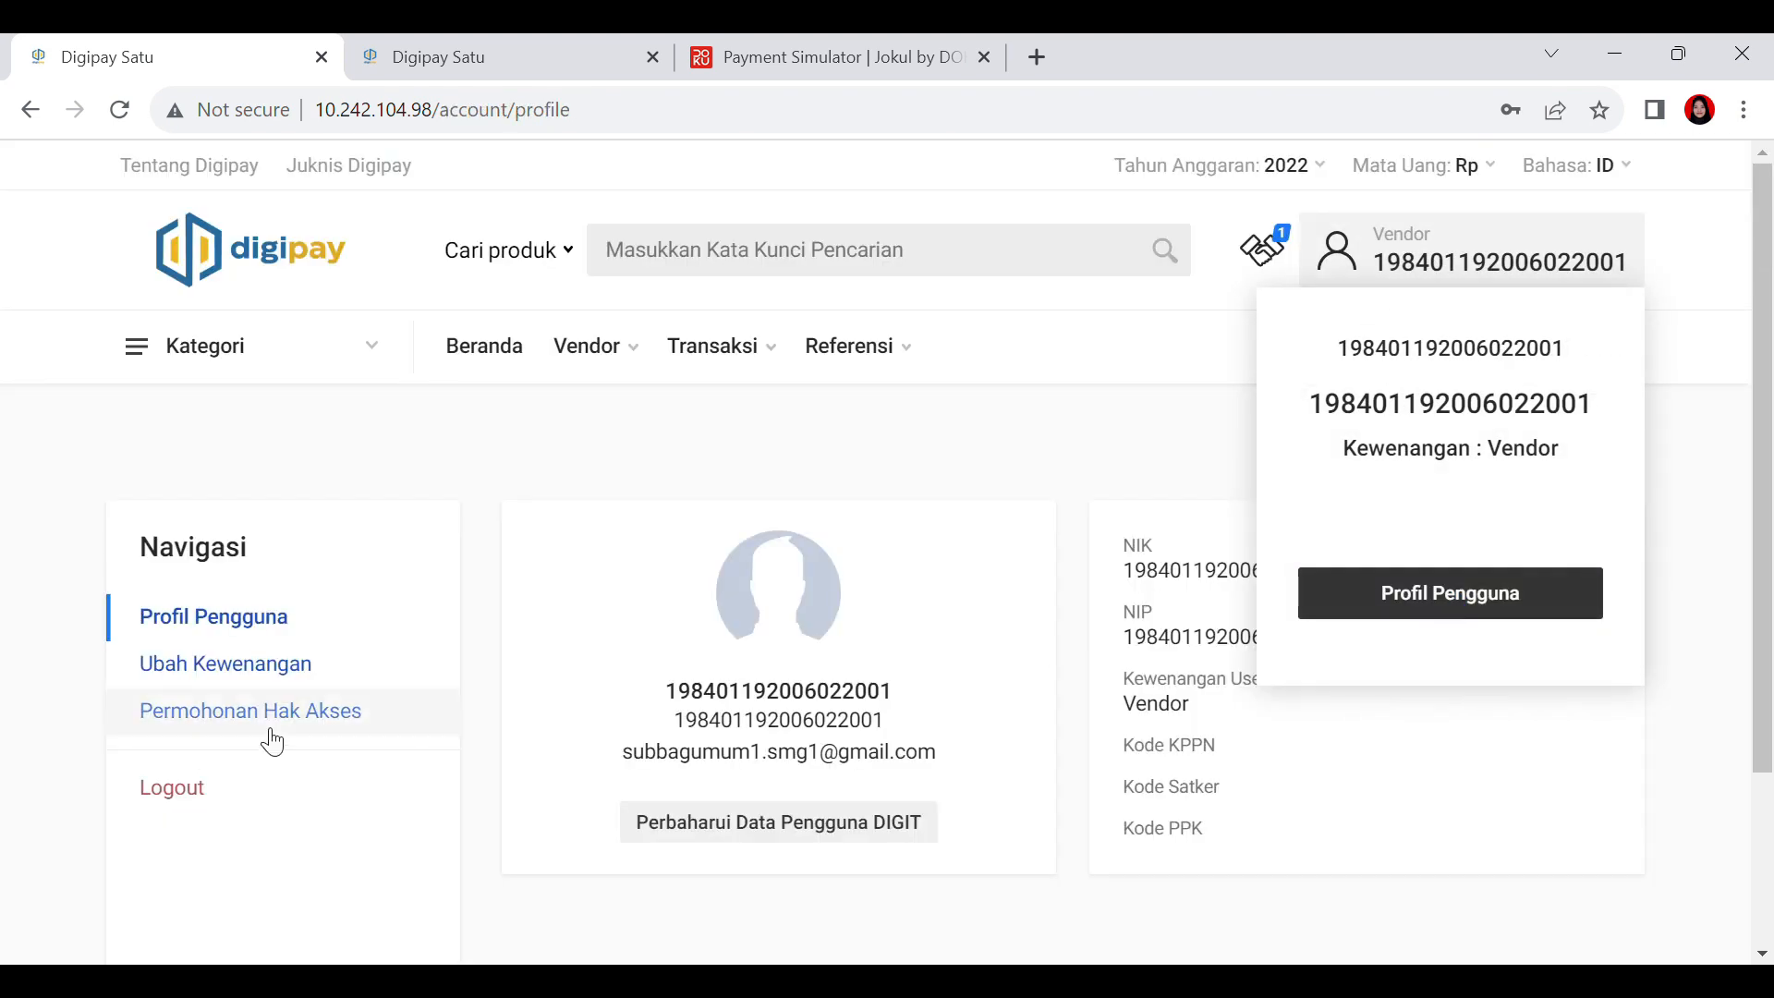
left_click(250, 790)
left_click(1323, 526)
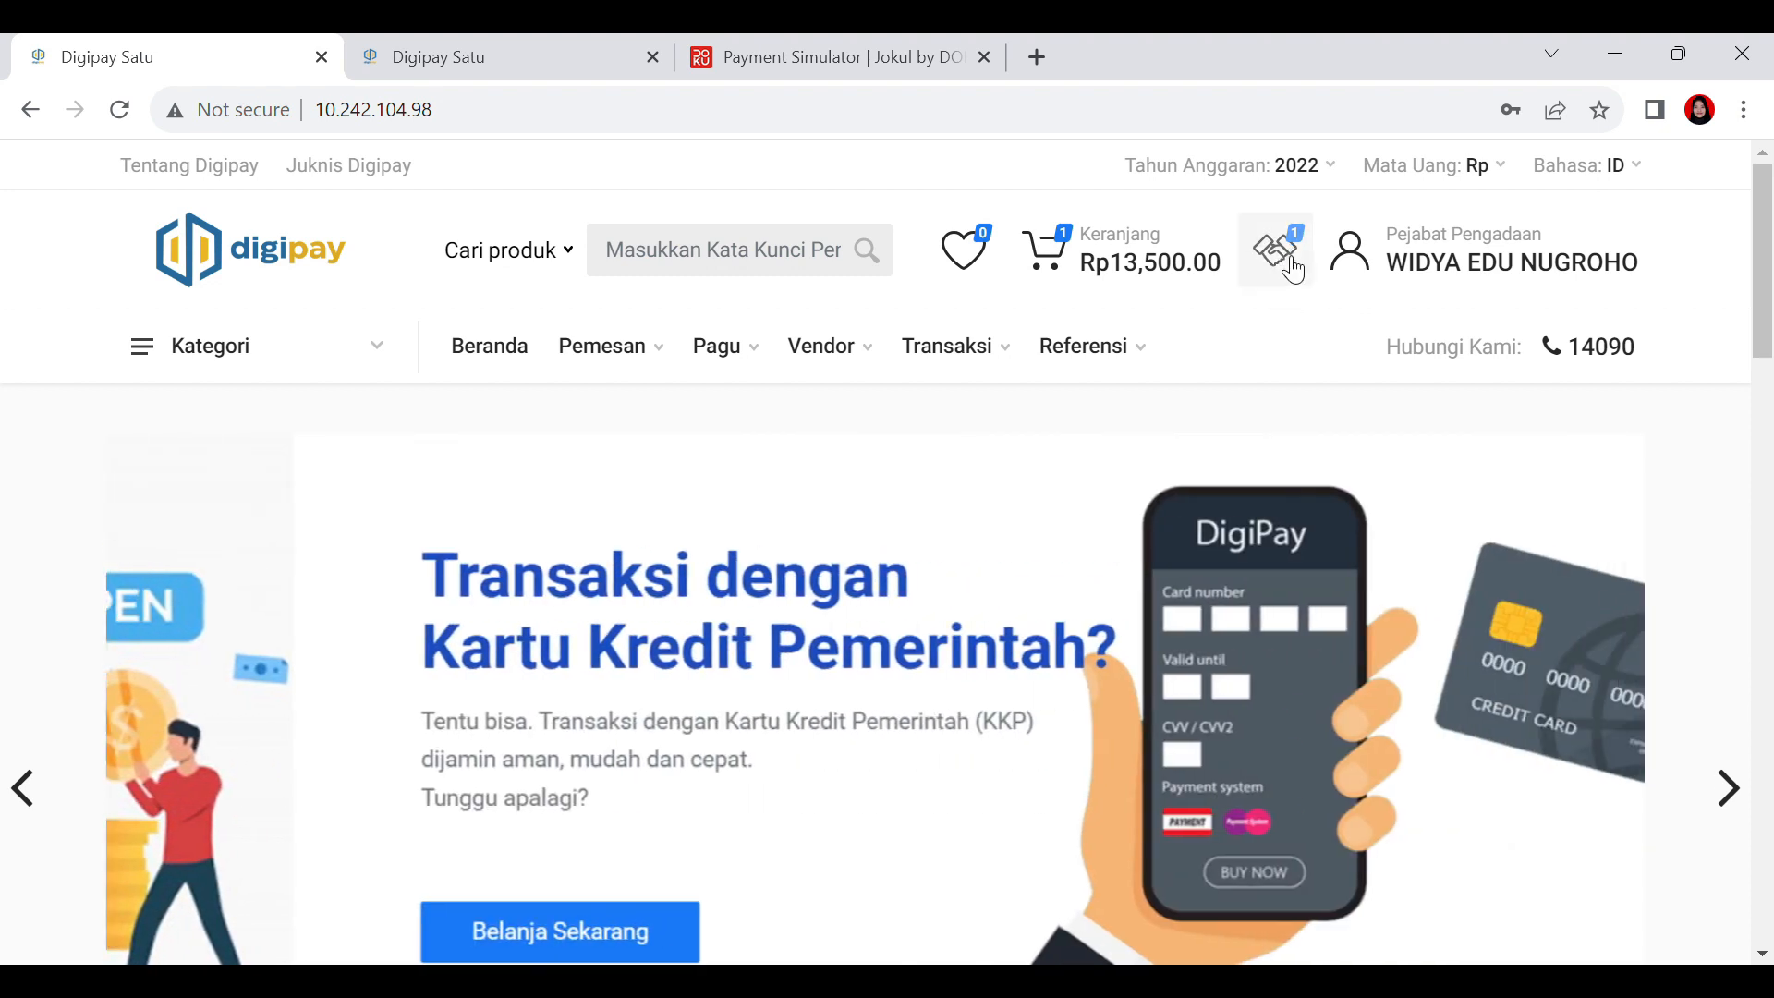
Step: Open the pending Bolpoin (ATK Bersama) negotiation as procurement officer and compare the initial price, first offer and vendor's counter-offer
left_click(1294, 269)
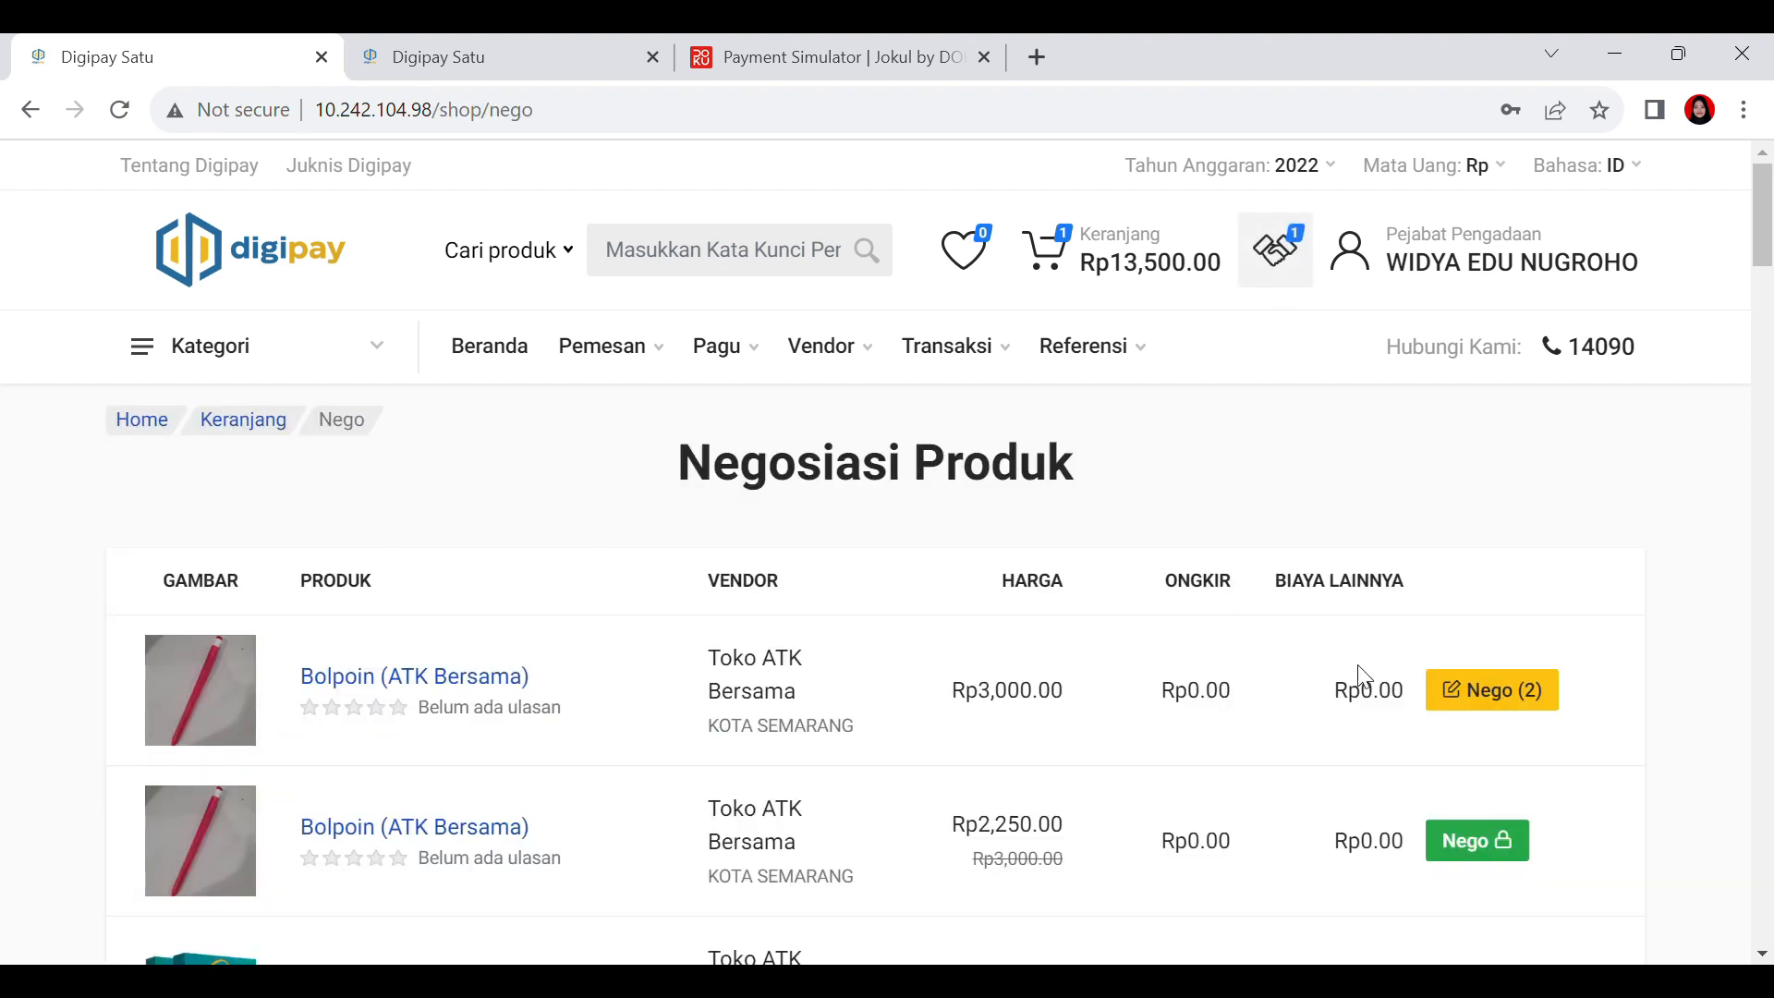
left_click(1486, 709)
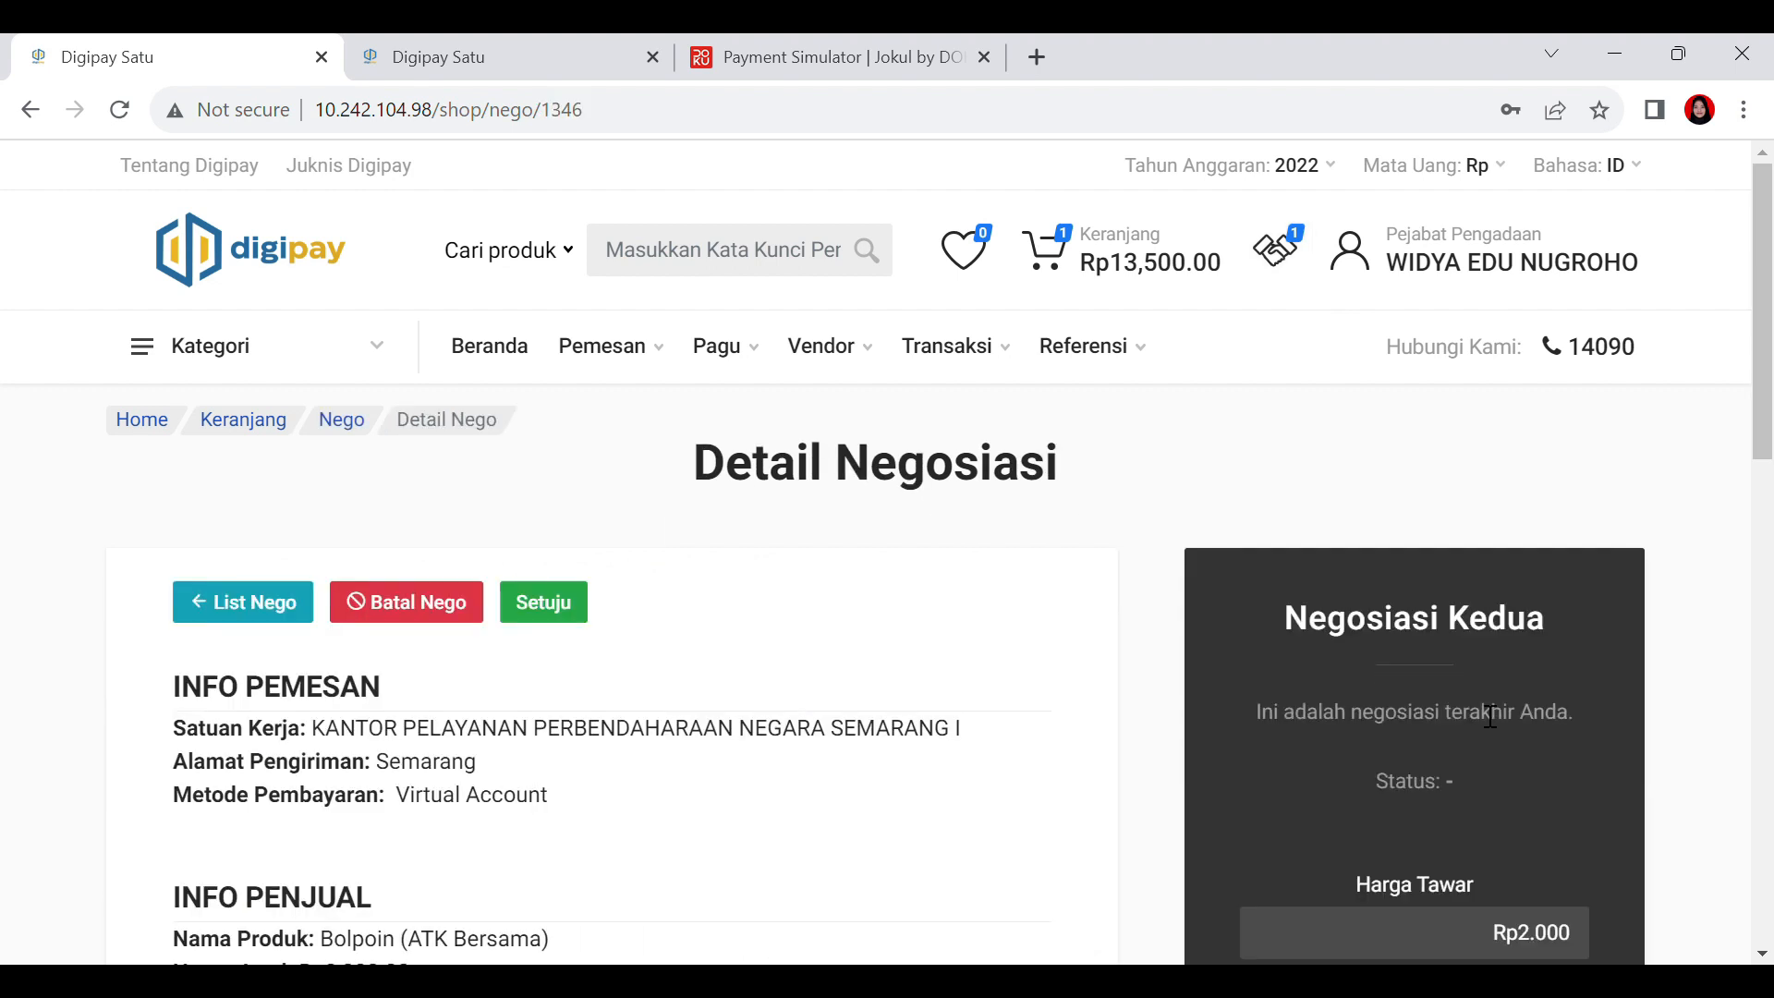
scroll(1140, 666, "down", 10)
scroll(459, 412, "up", 8)
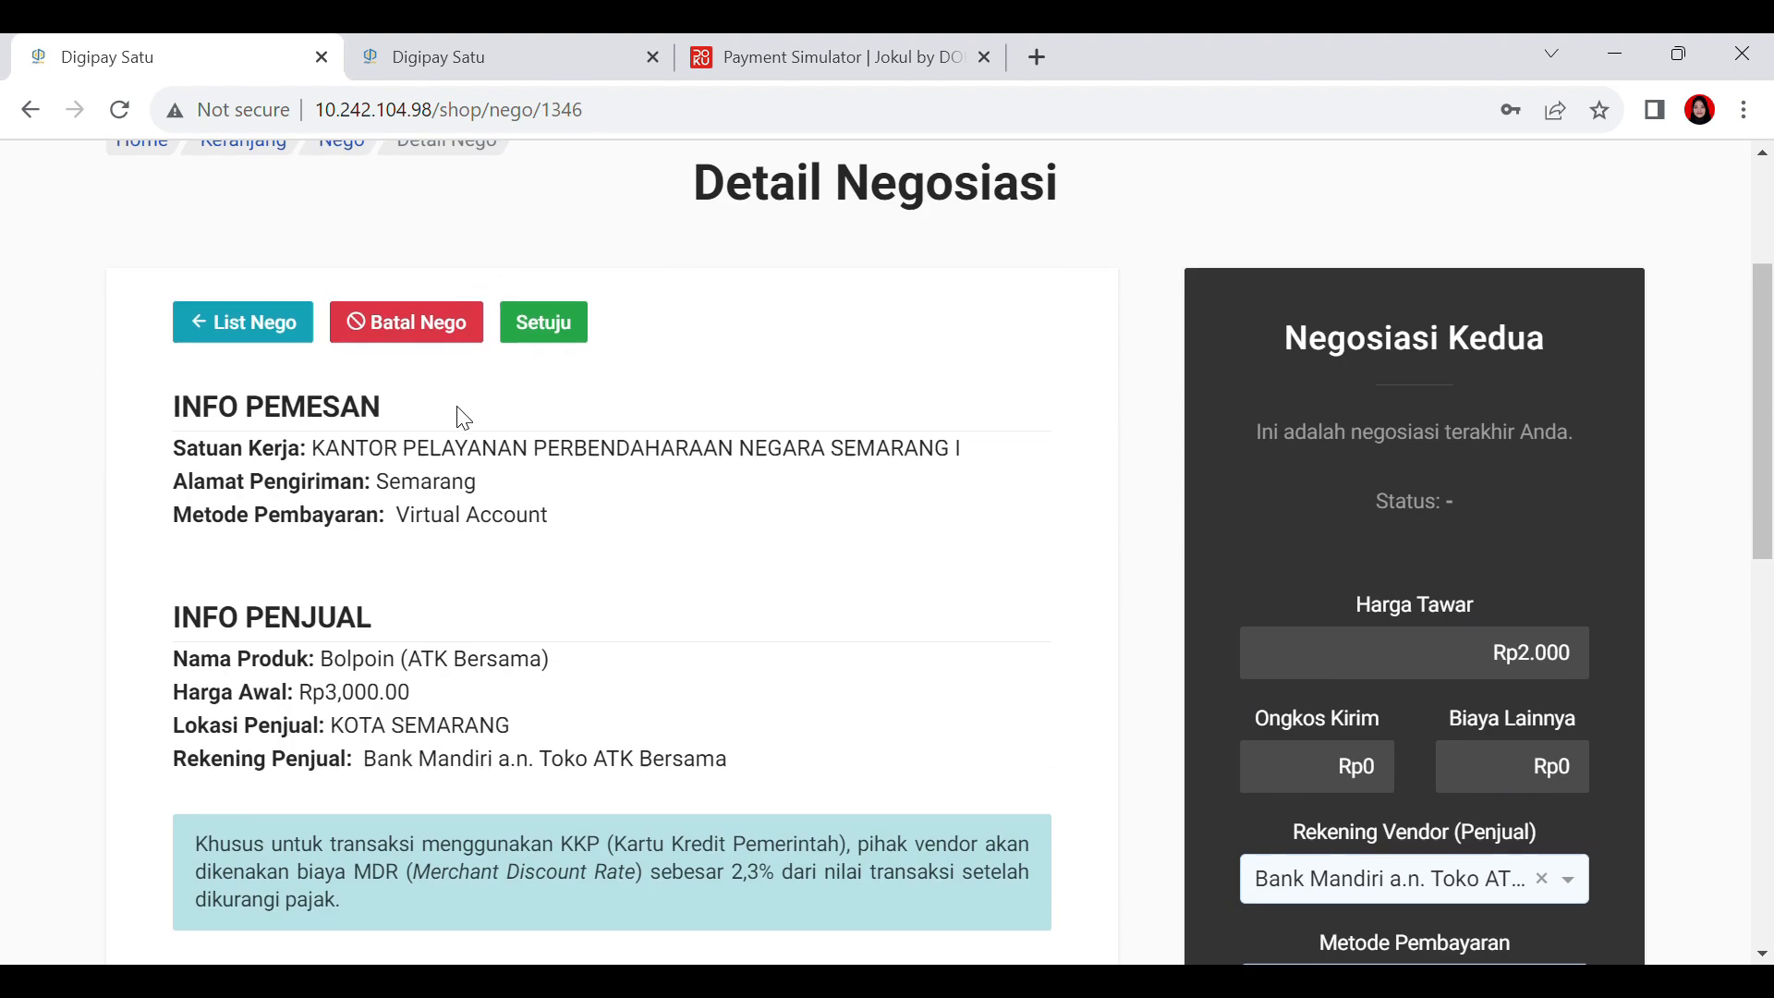
left_click_drag(336, 711, 425, 706)
scroll(808, 673, "down", 7)
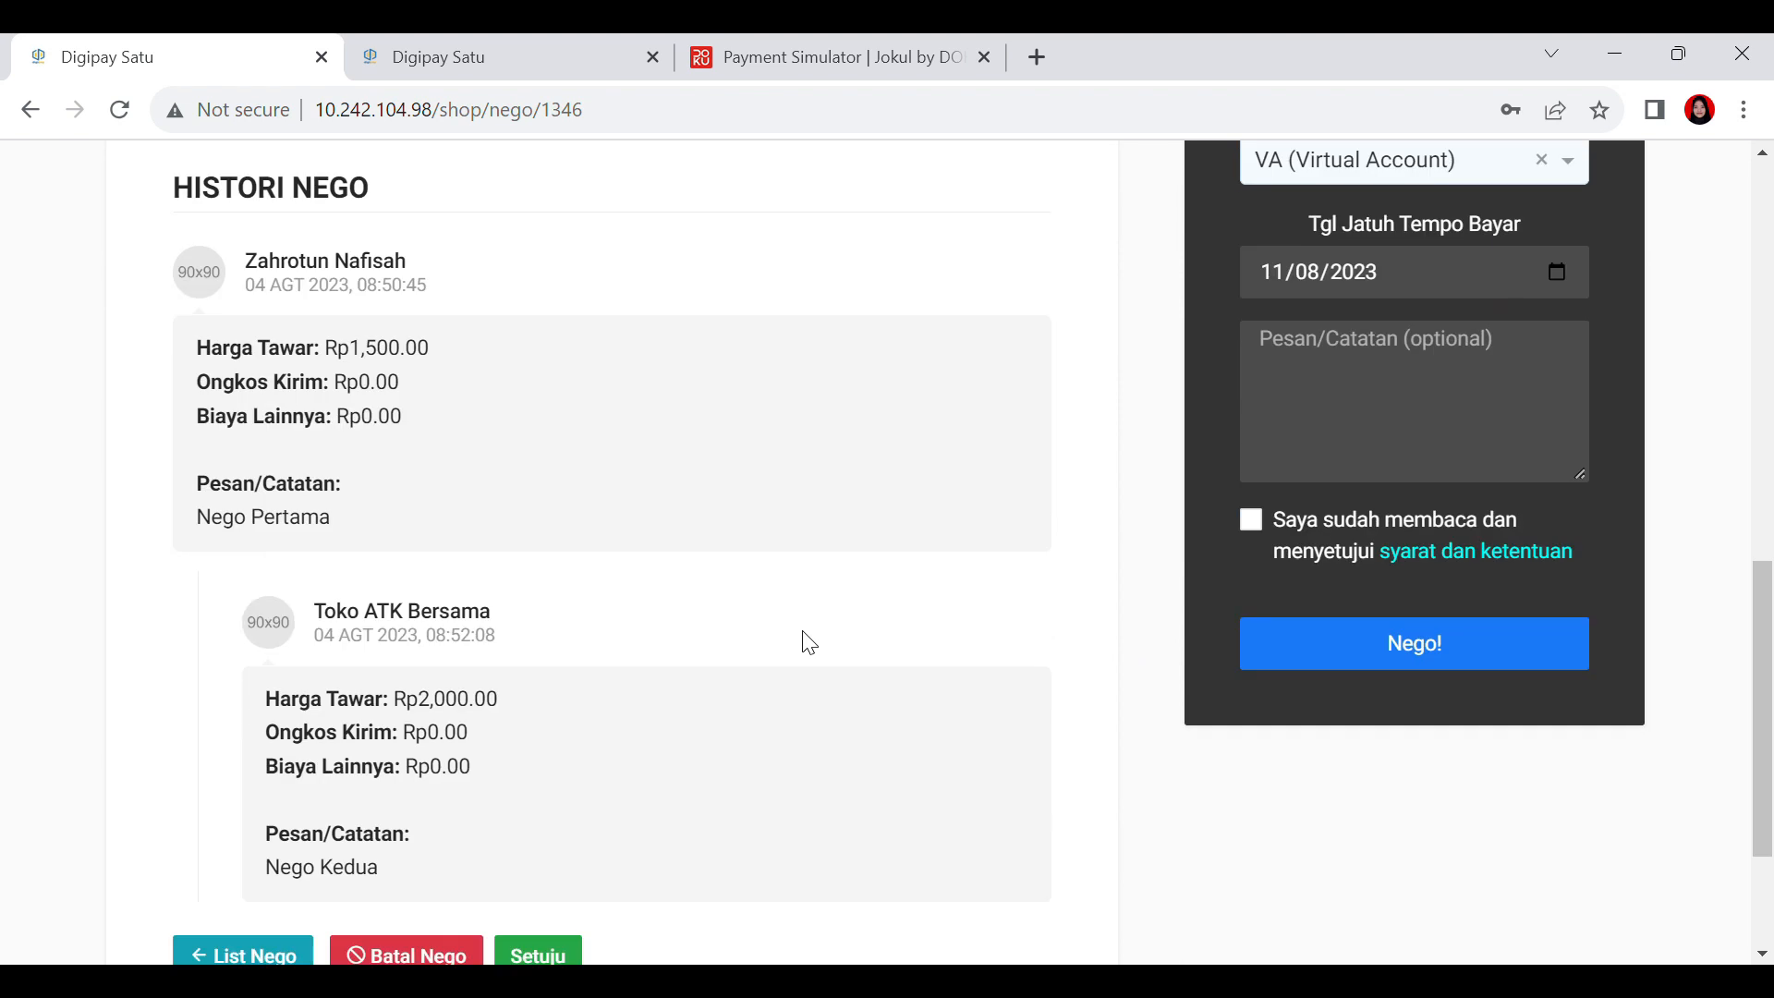
left_click_drag(351, 348, 506, 348)
left_click(663, 447)
left_click_drag(395, 701, 486, 702)
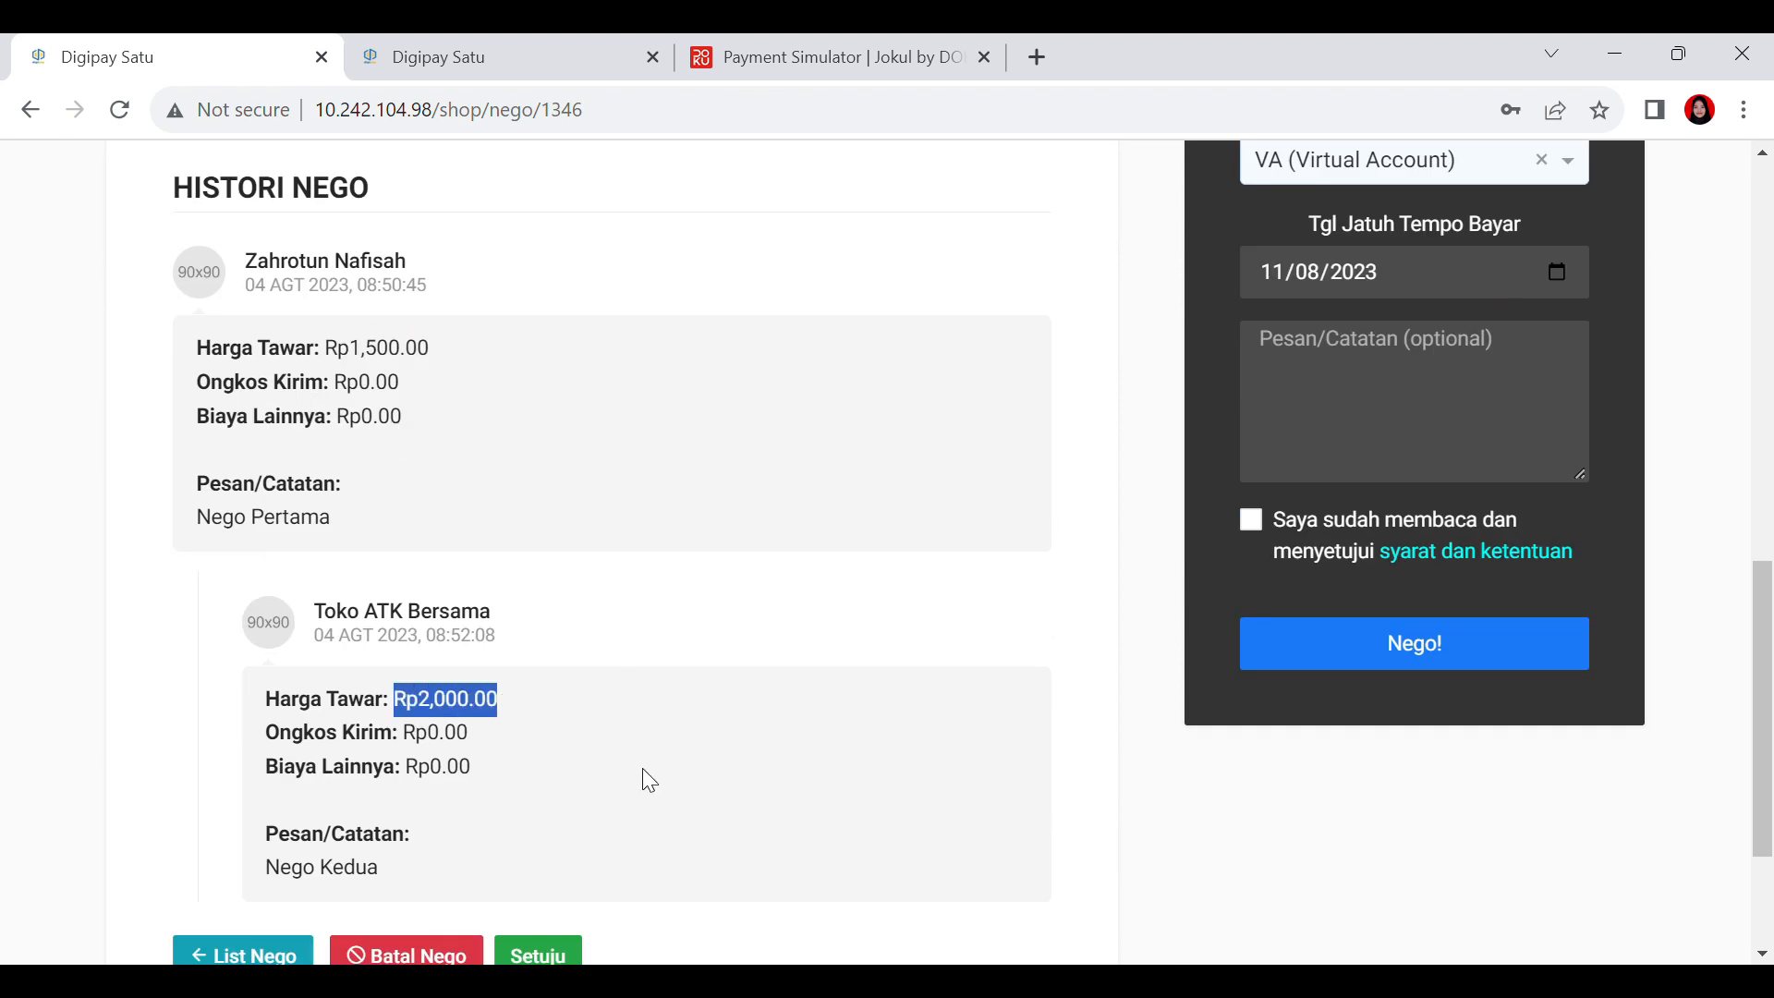
left_click(646, 771)
Step: Approve the vendor's Rp2.000 counter-offer and confirm ending the negotiation
scroll(934, 709, "up", 7)
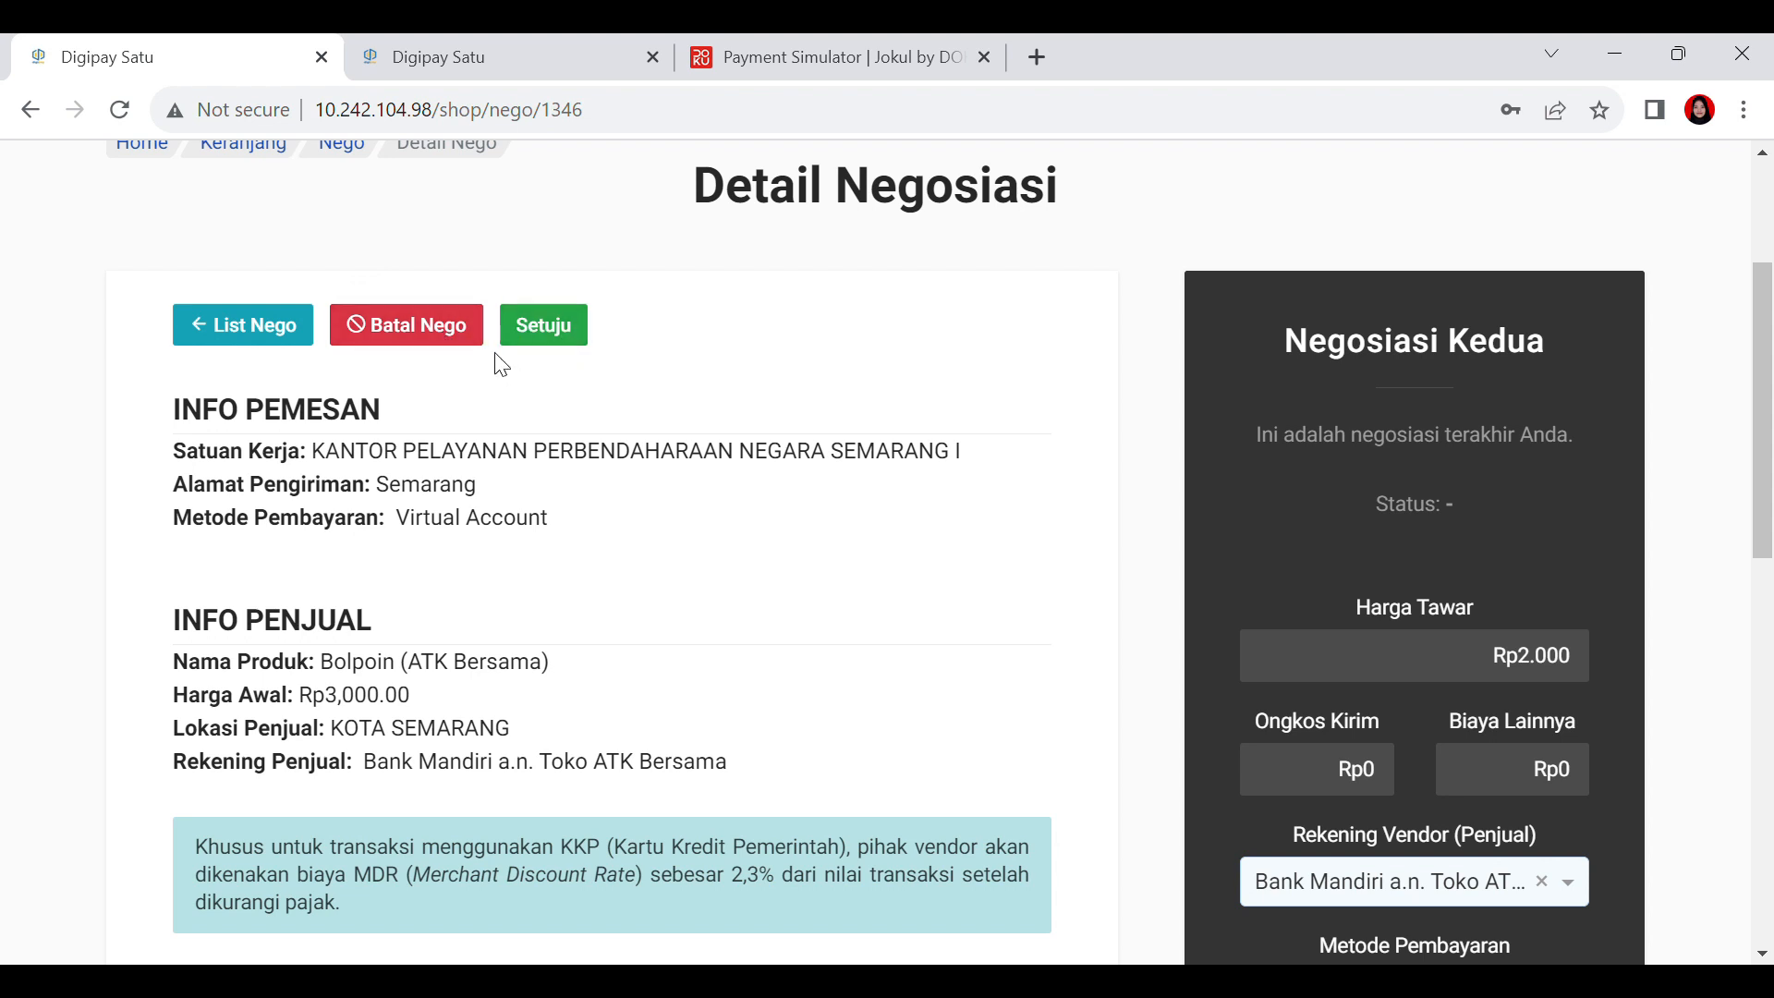
left_click(568, 346)
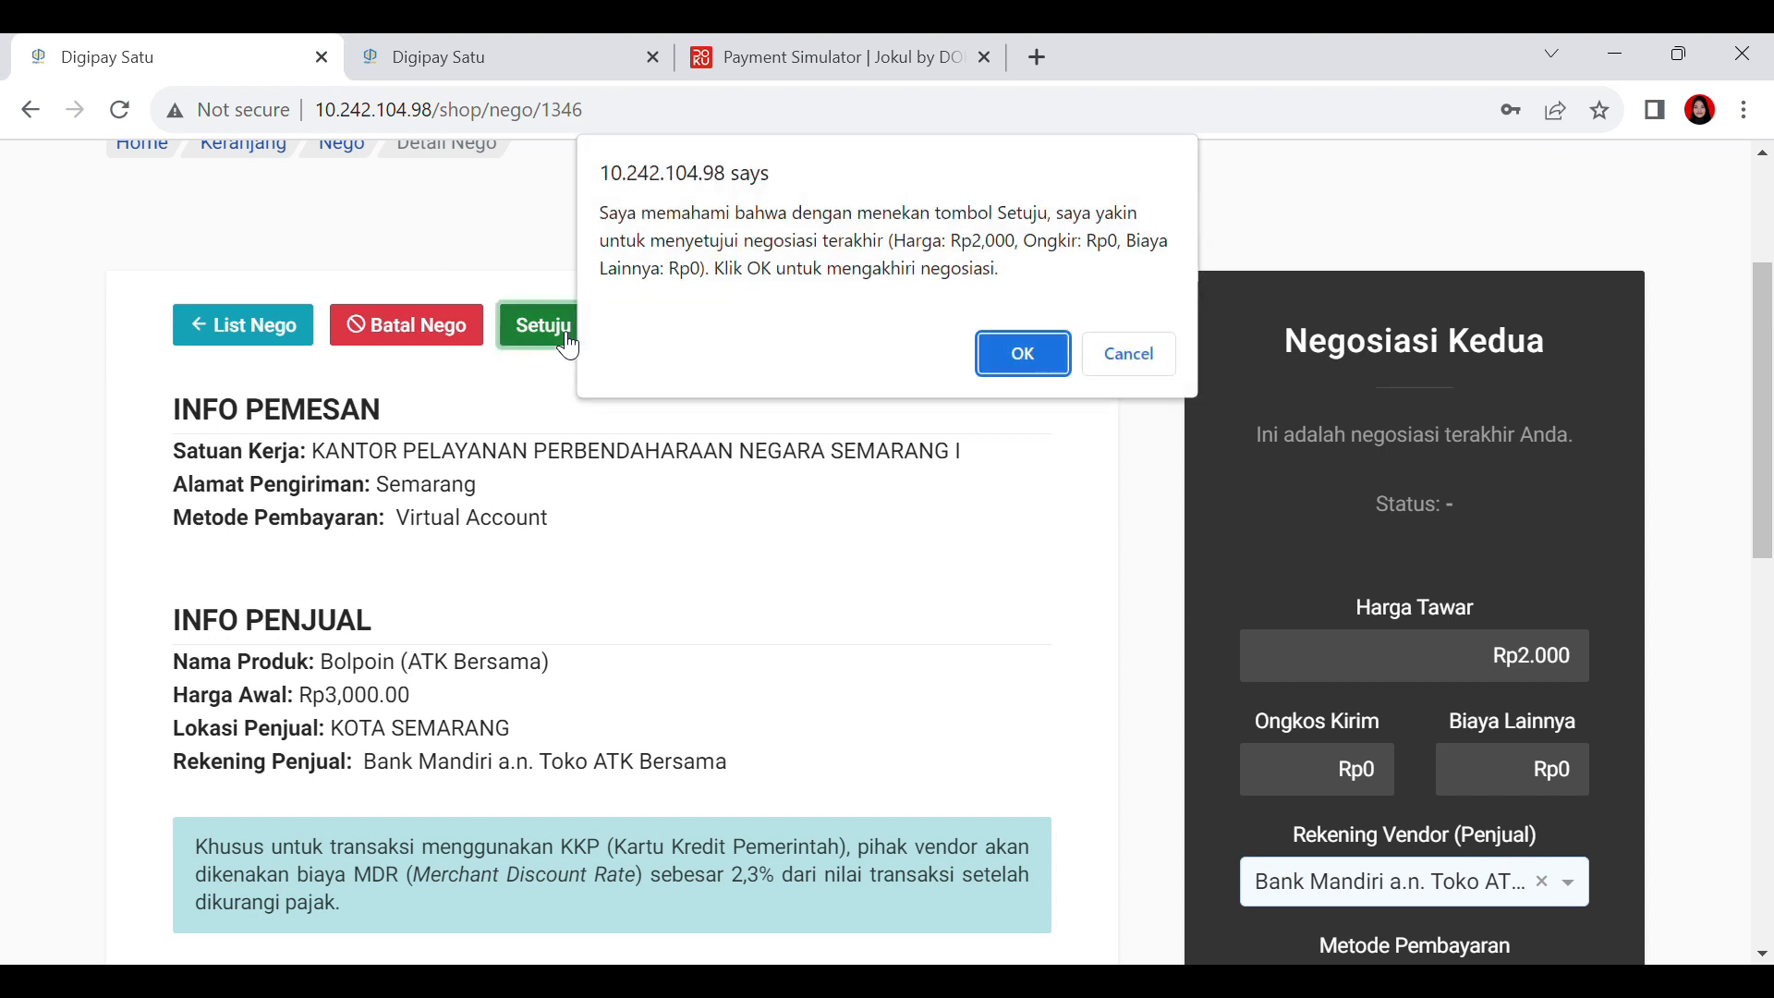
left_click(1009, 367)
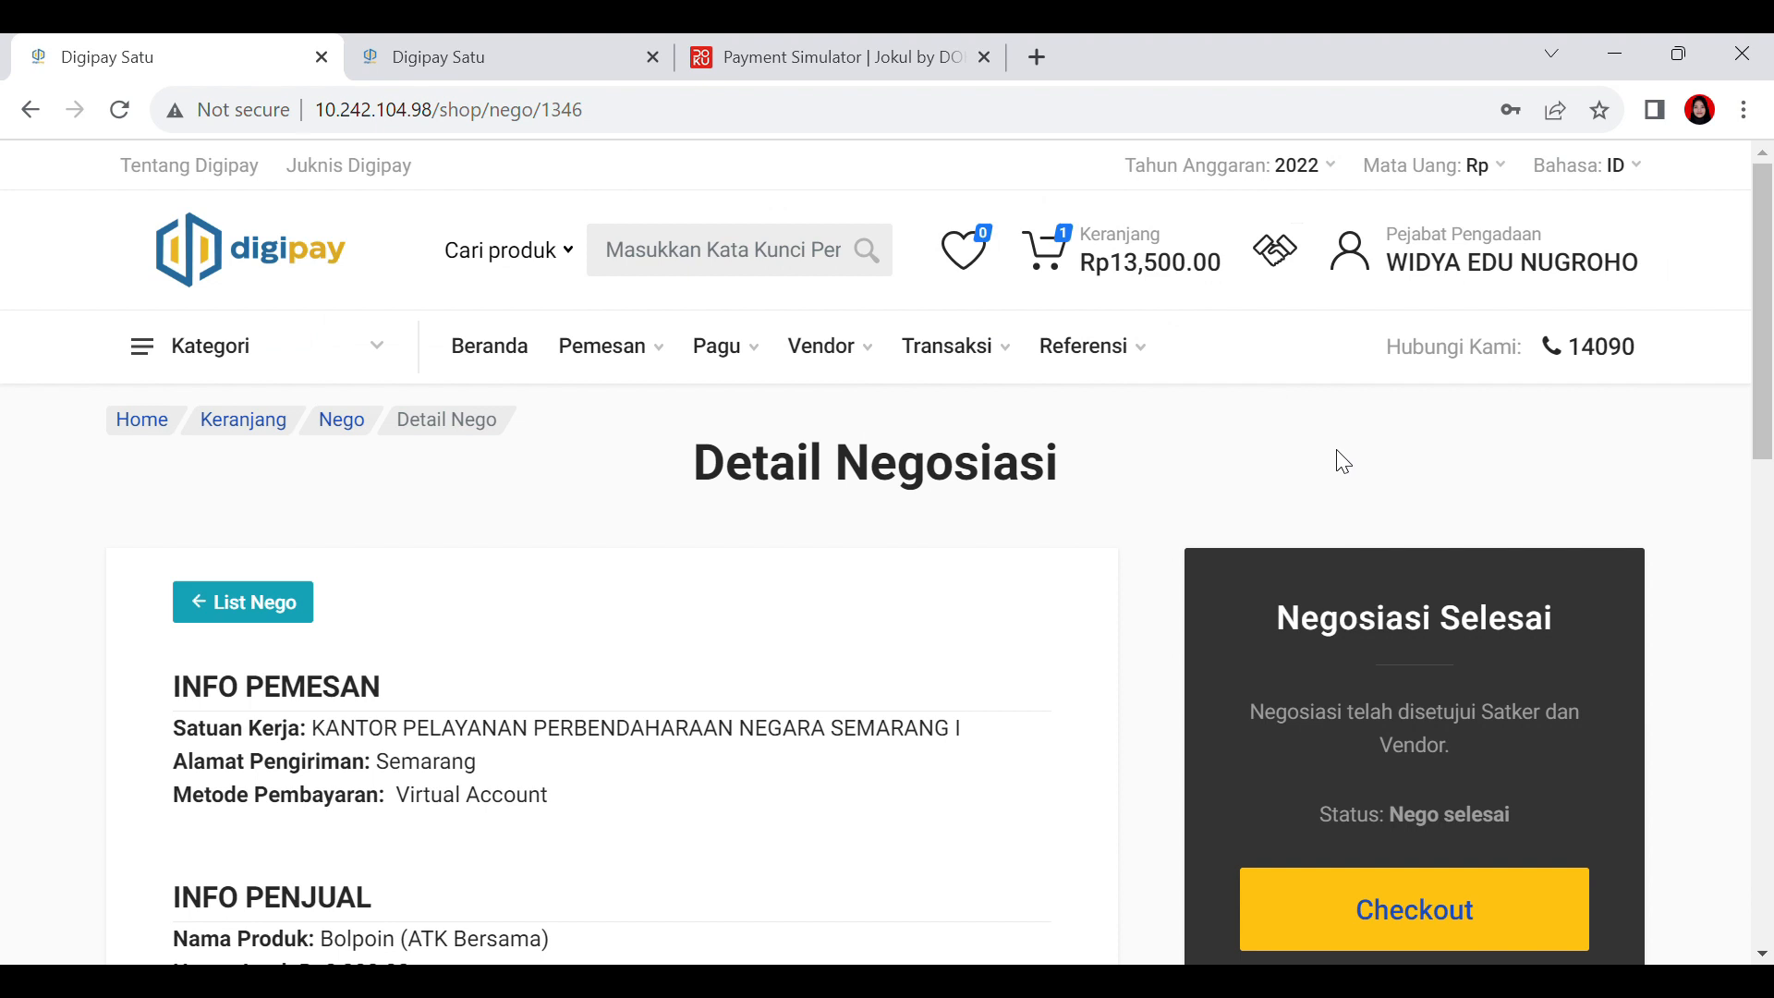
Step: Open the checkout details of the negotiated 30-ballpoint order, accept the terms and conditions, and check it out
mouse_move(931, 366)
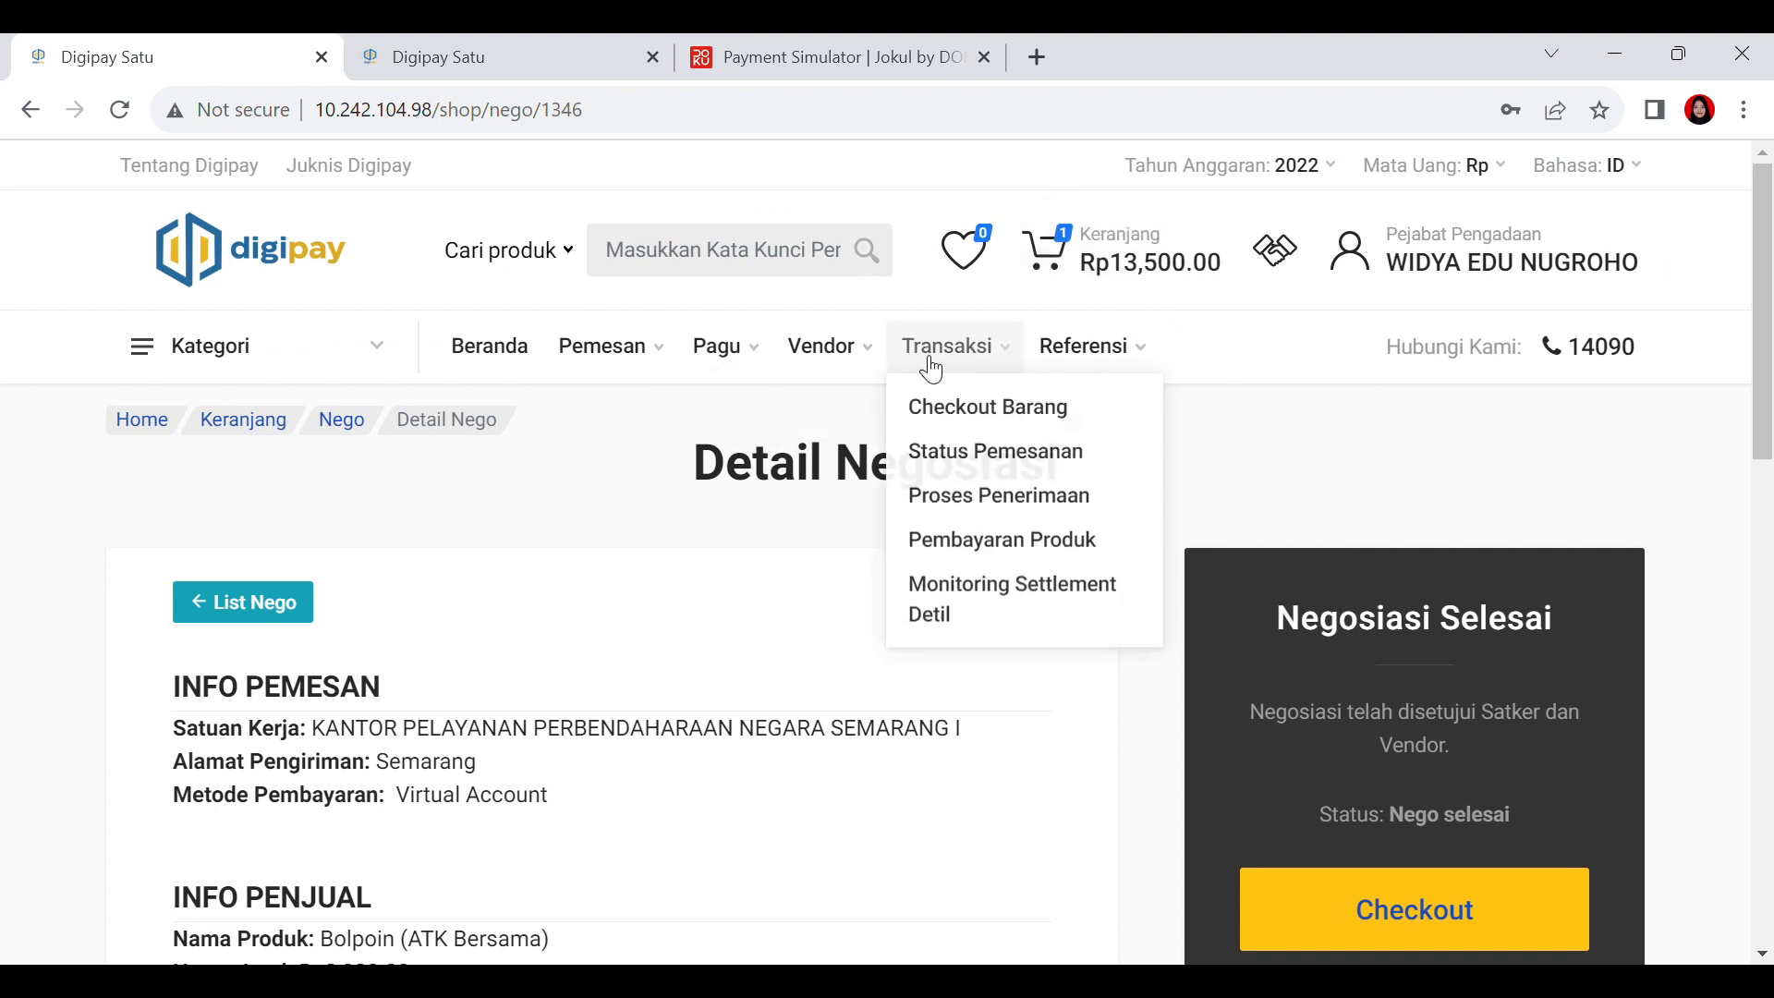
left_click(951, 406)
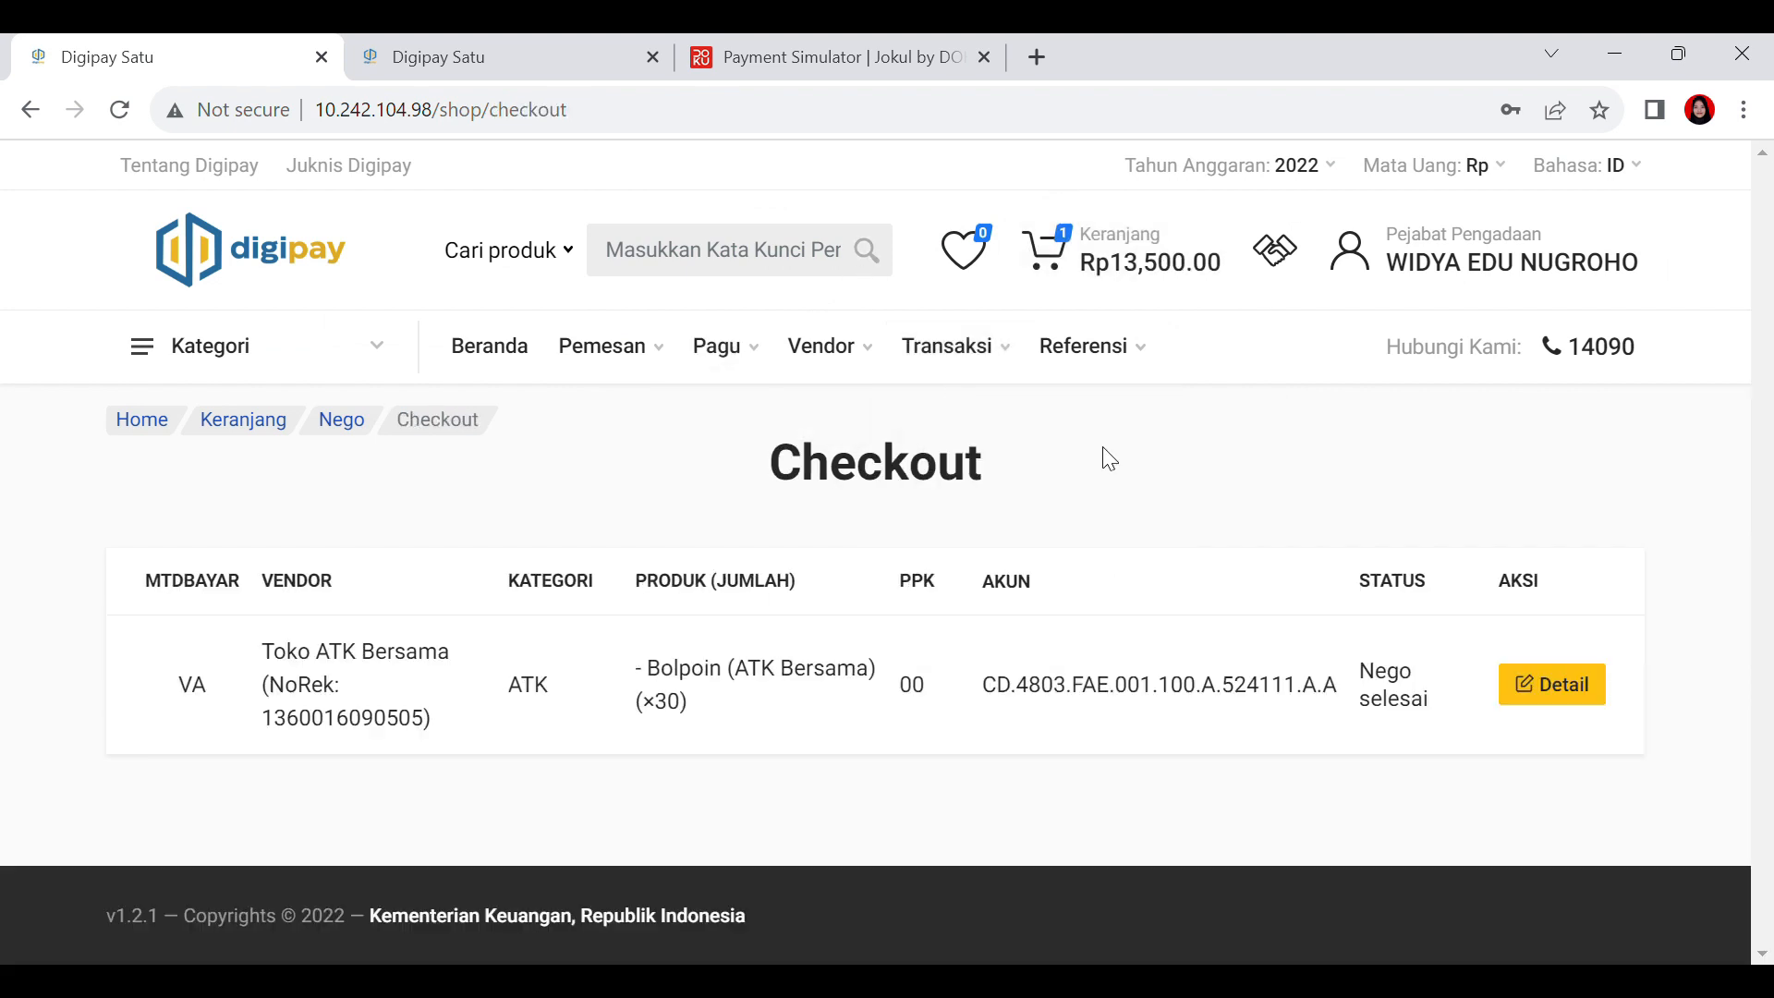
left_click(1548, 711)
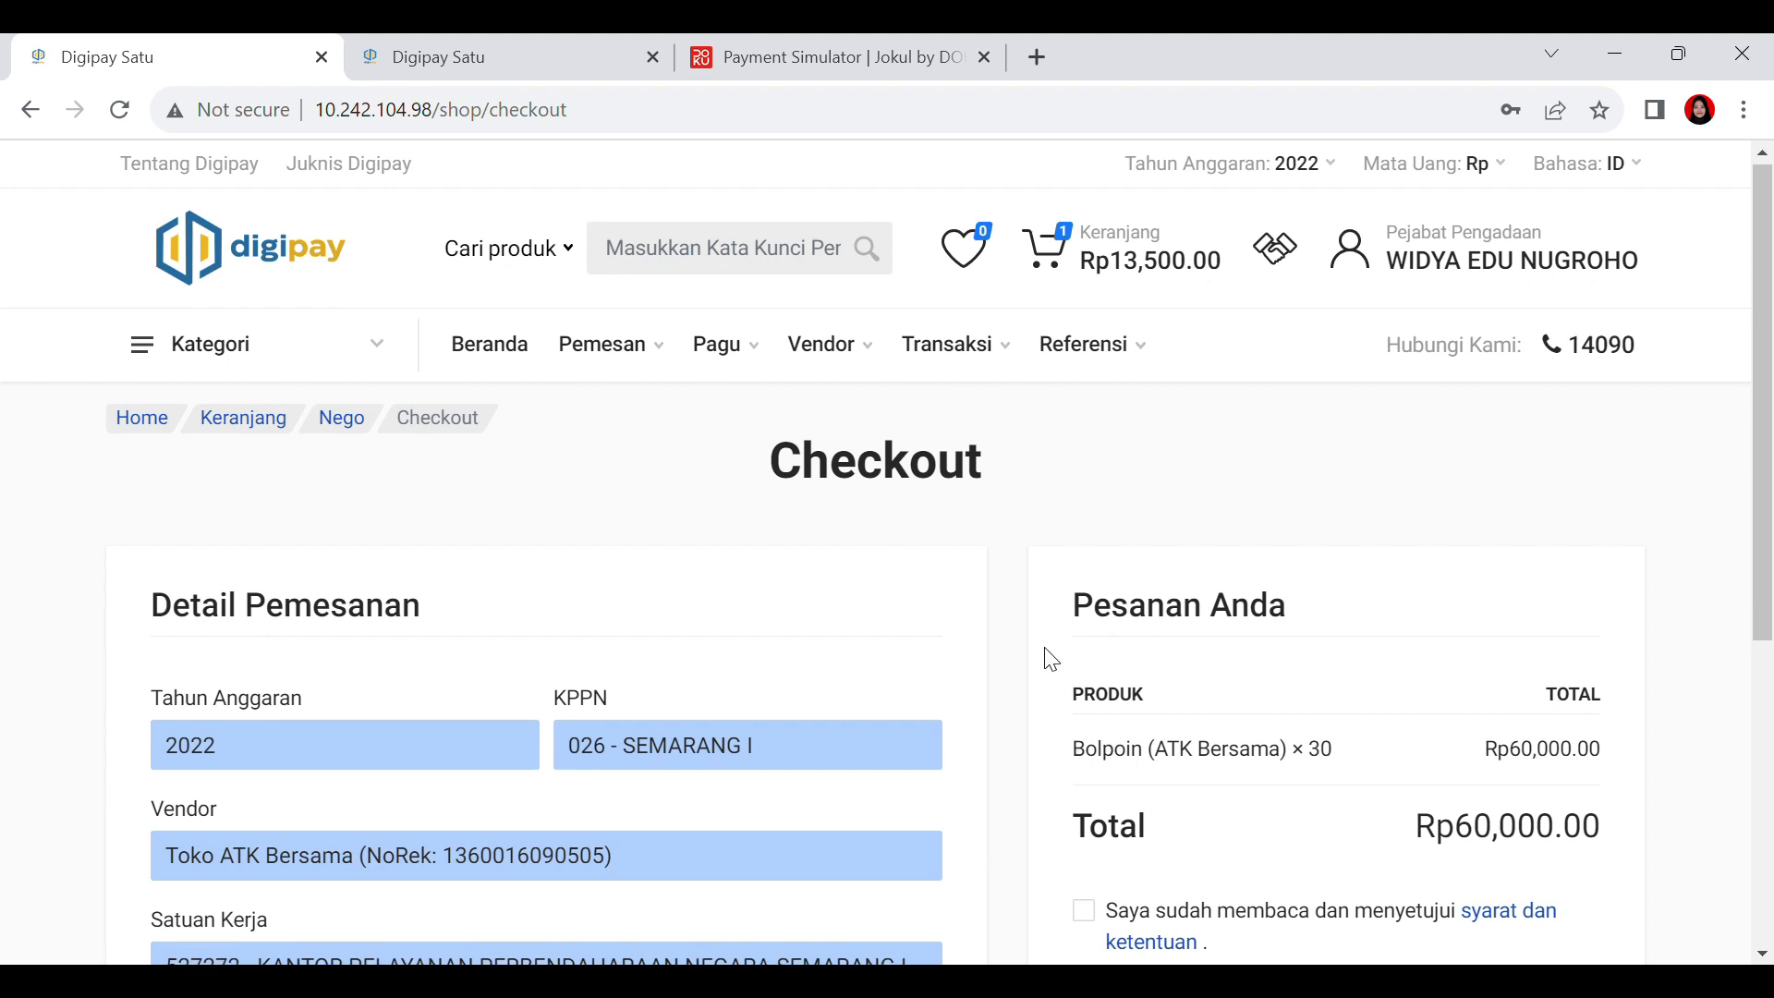
scroll(1048, 647, "down", 5)
scroll(1051, 642, "up", 3)
left_click(1086, 669)
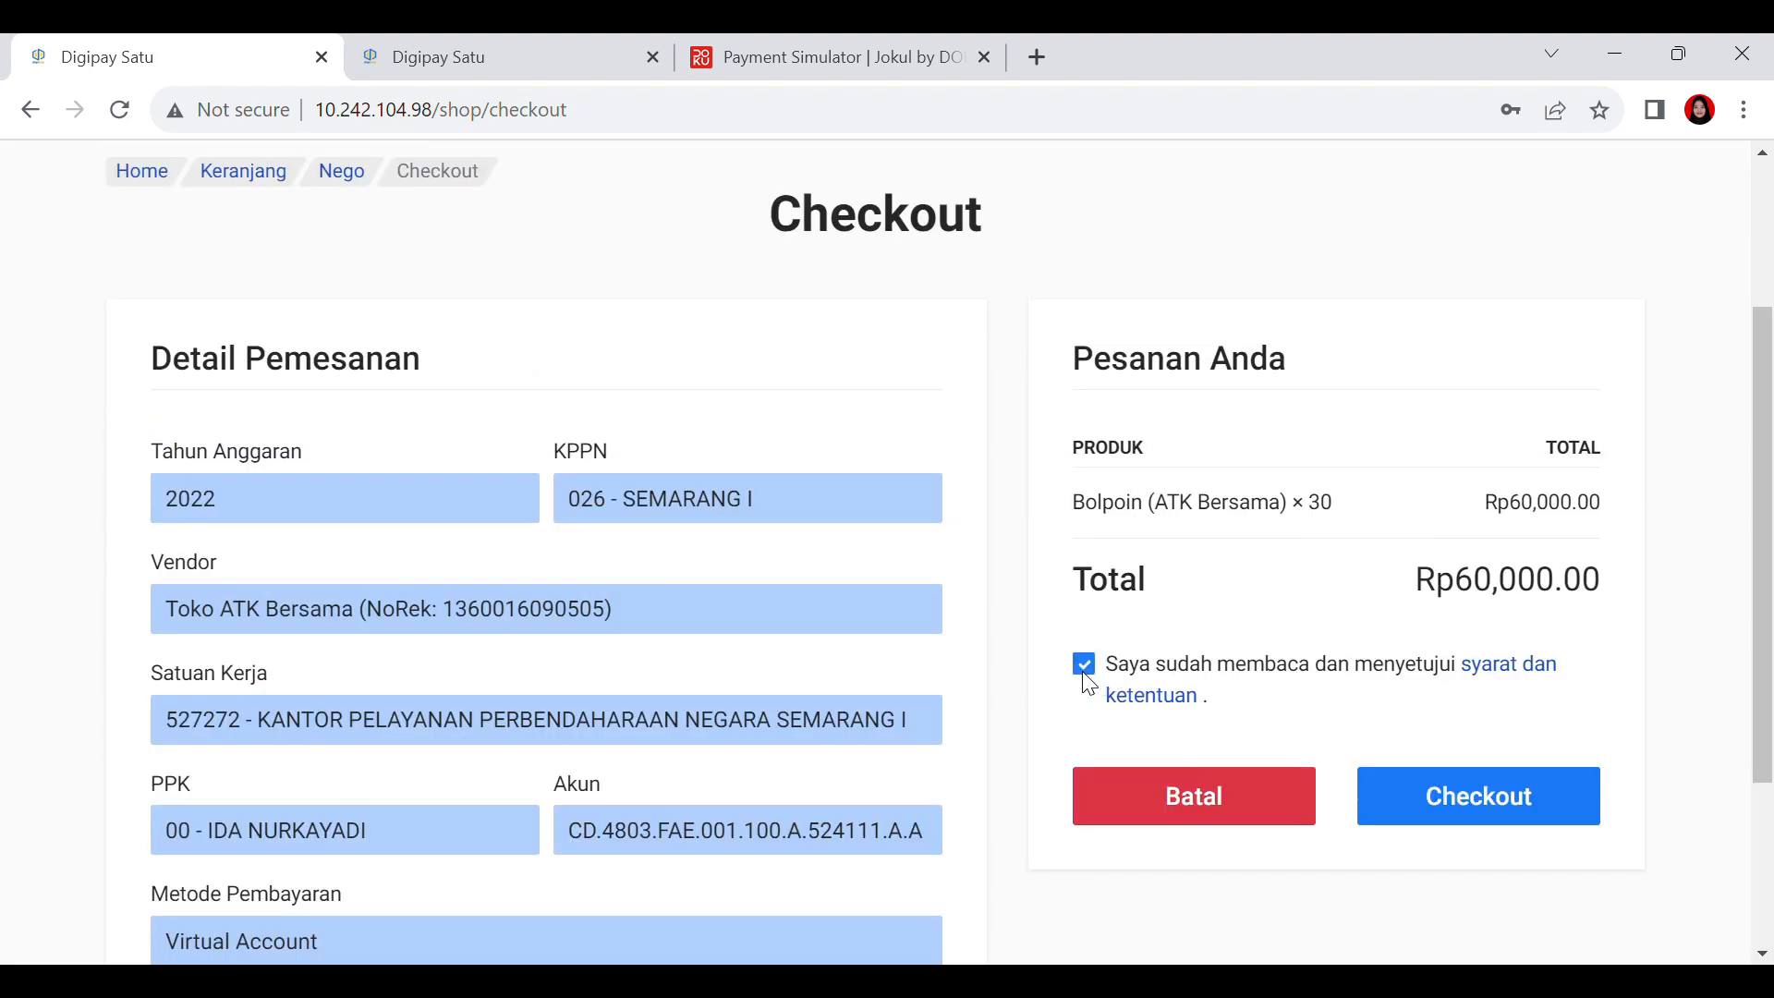
scroll(1449, 665, "down", 3)
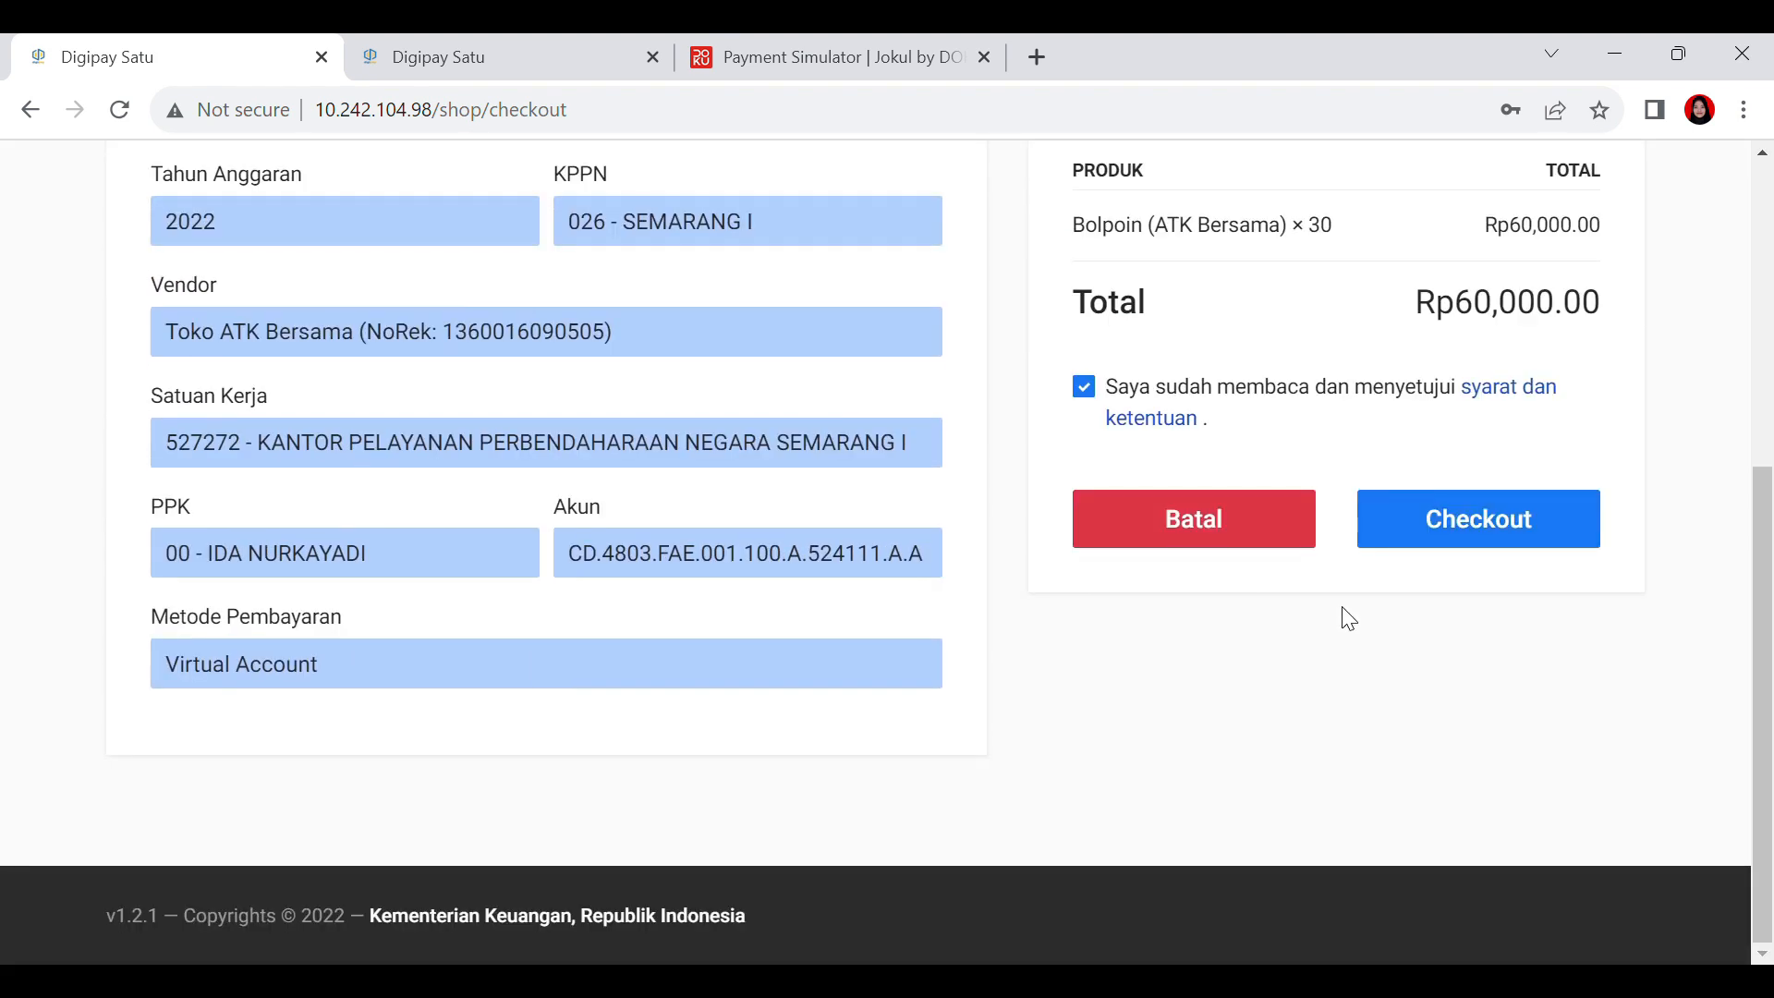
left_click(1398, 503)
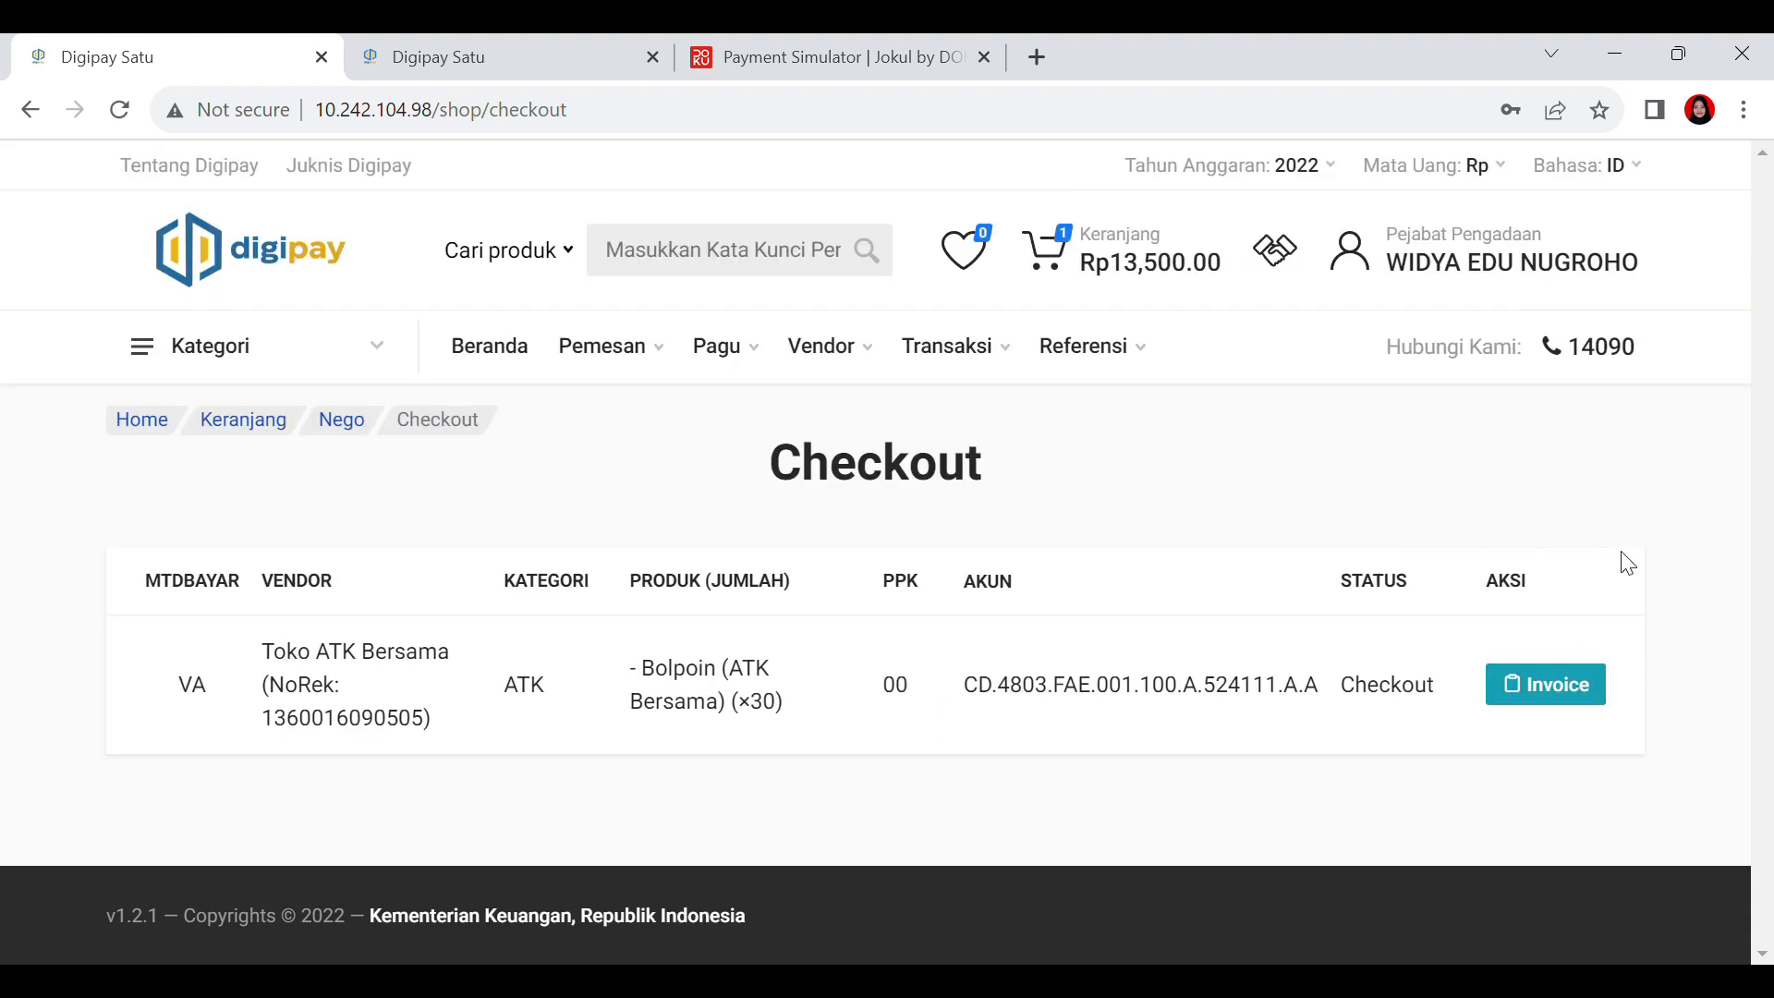
Step: Open the checked-out order's invoice and examine its number, date, total, payment method and product line
left_click(1539, 689)
scroll(1321, 599, "down", 3)
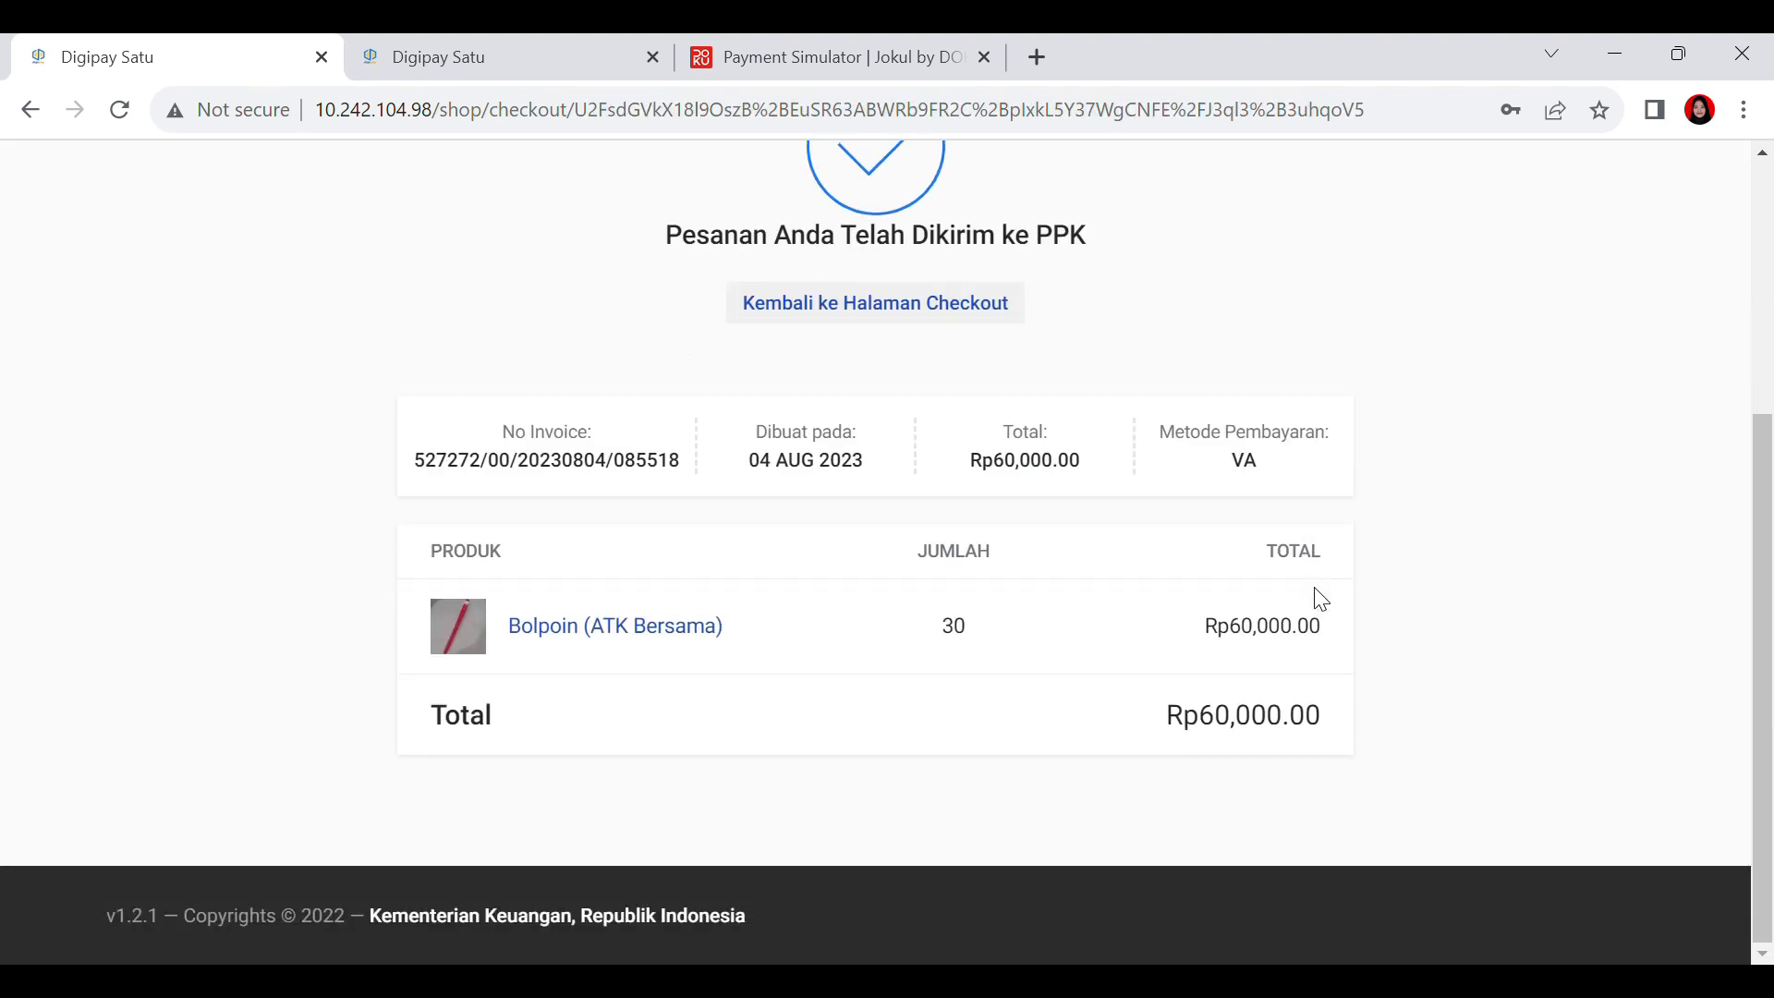
scroll(1320, 600, "up", 2)
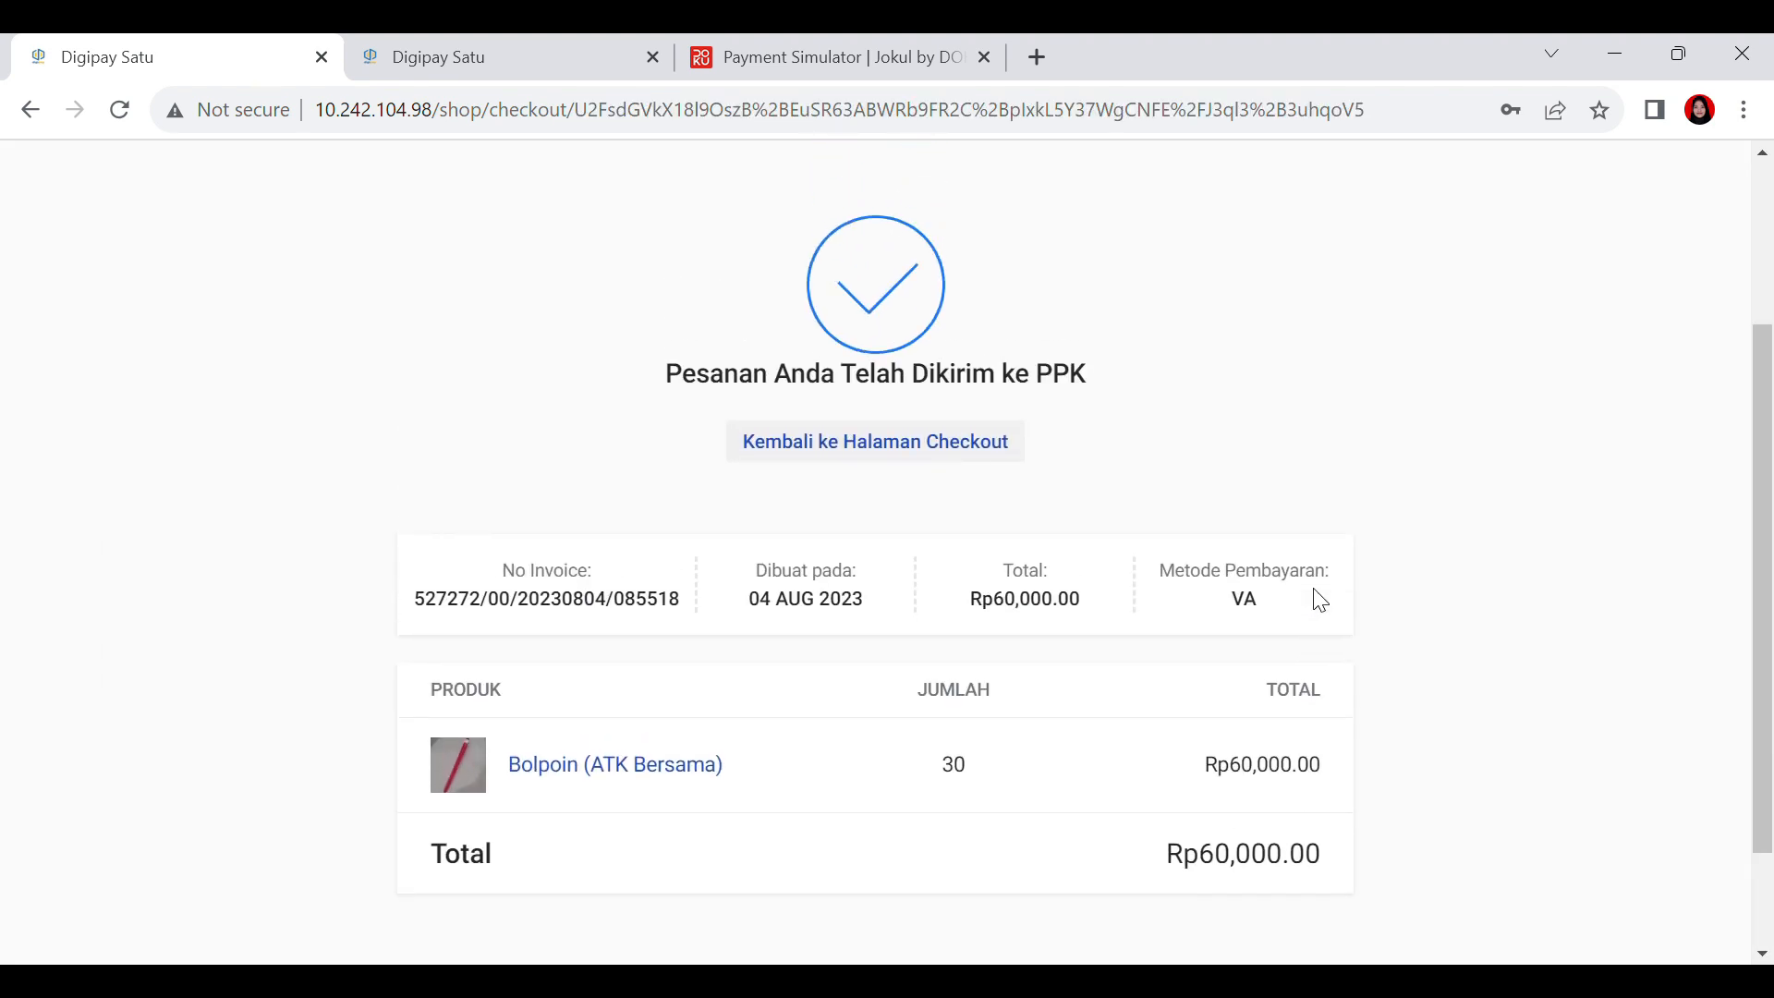
scroll(1320, 601, "down", 2)
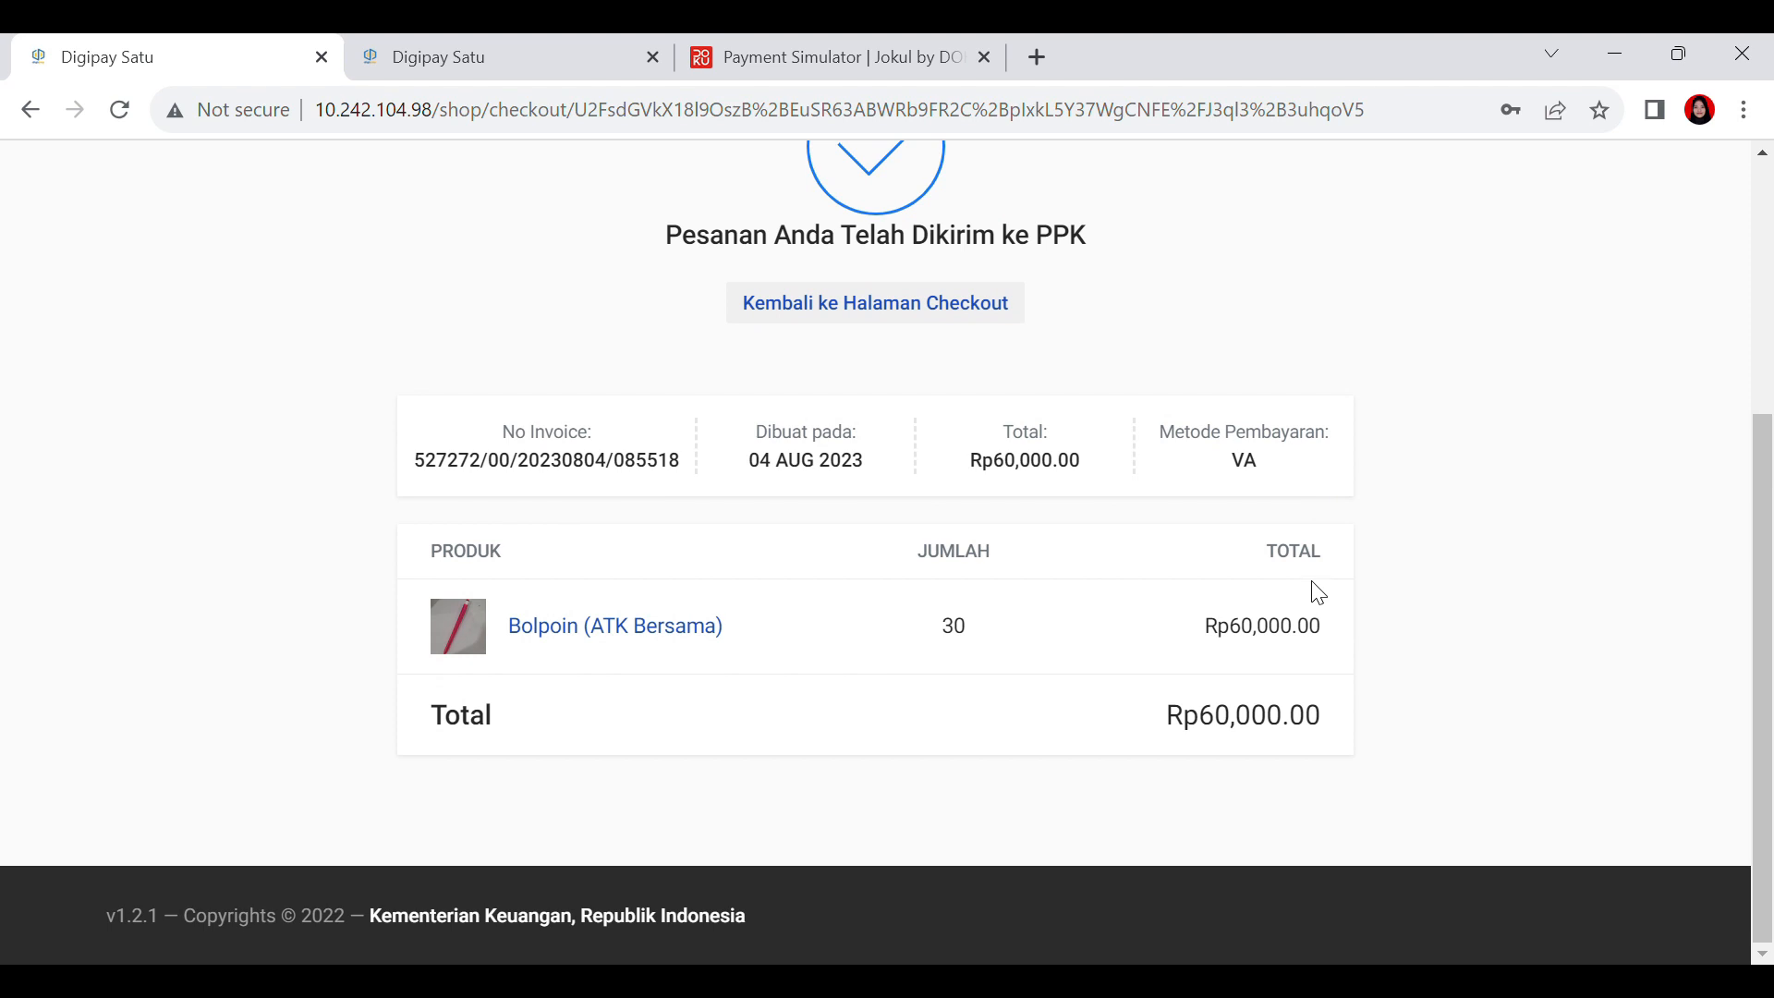
scroll(1567, 475, "up", 5)
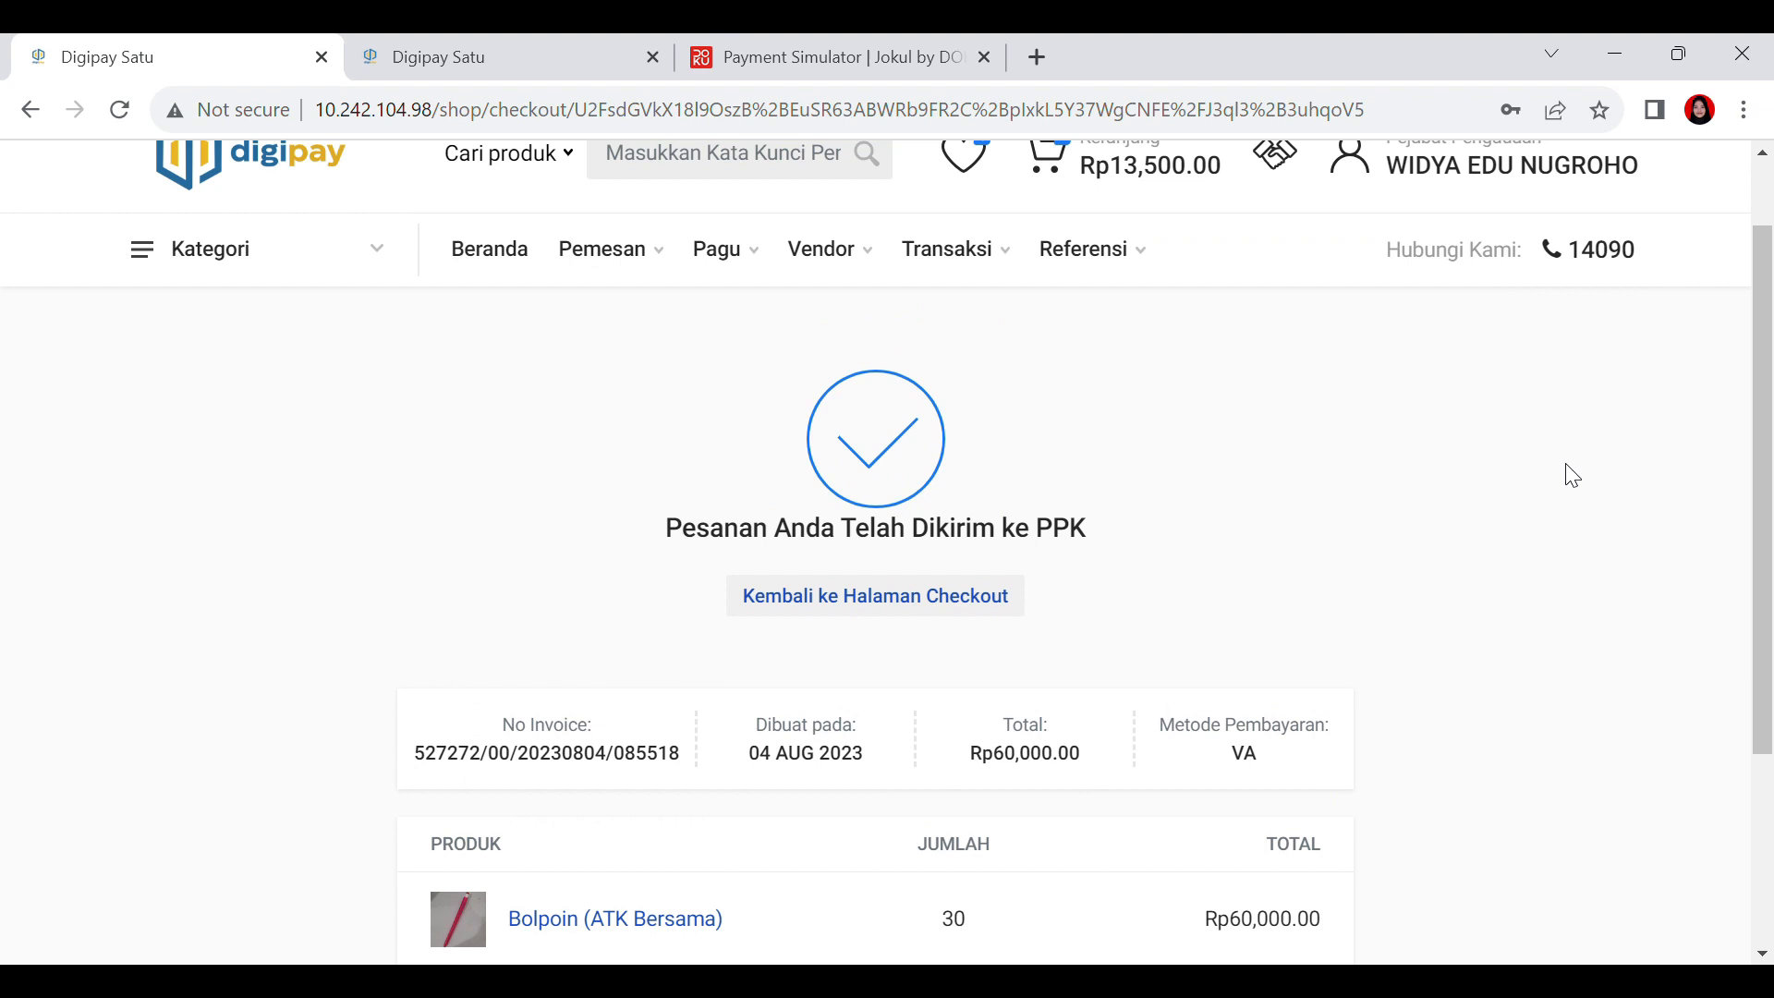
Step: Log out of the procurement officer account to switch to the PPK account
mouse_move(1540, 289)
left_click(1519, 624)
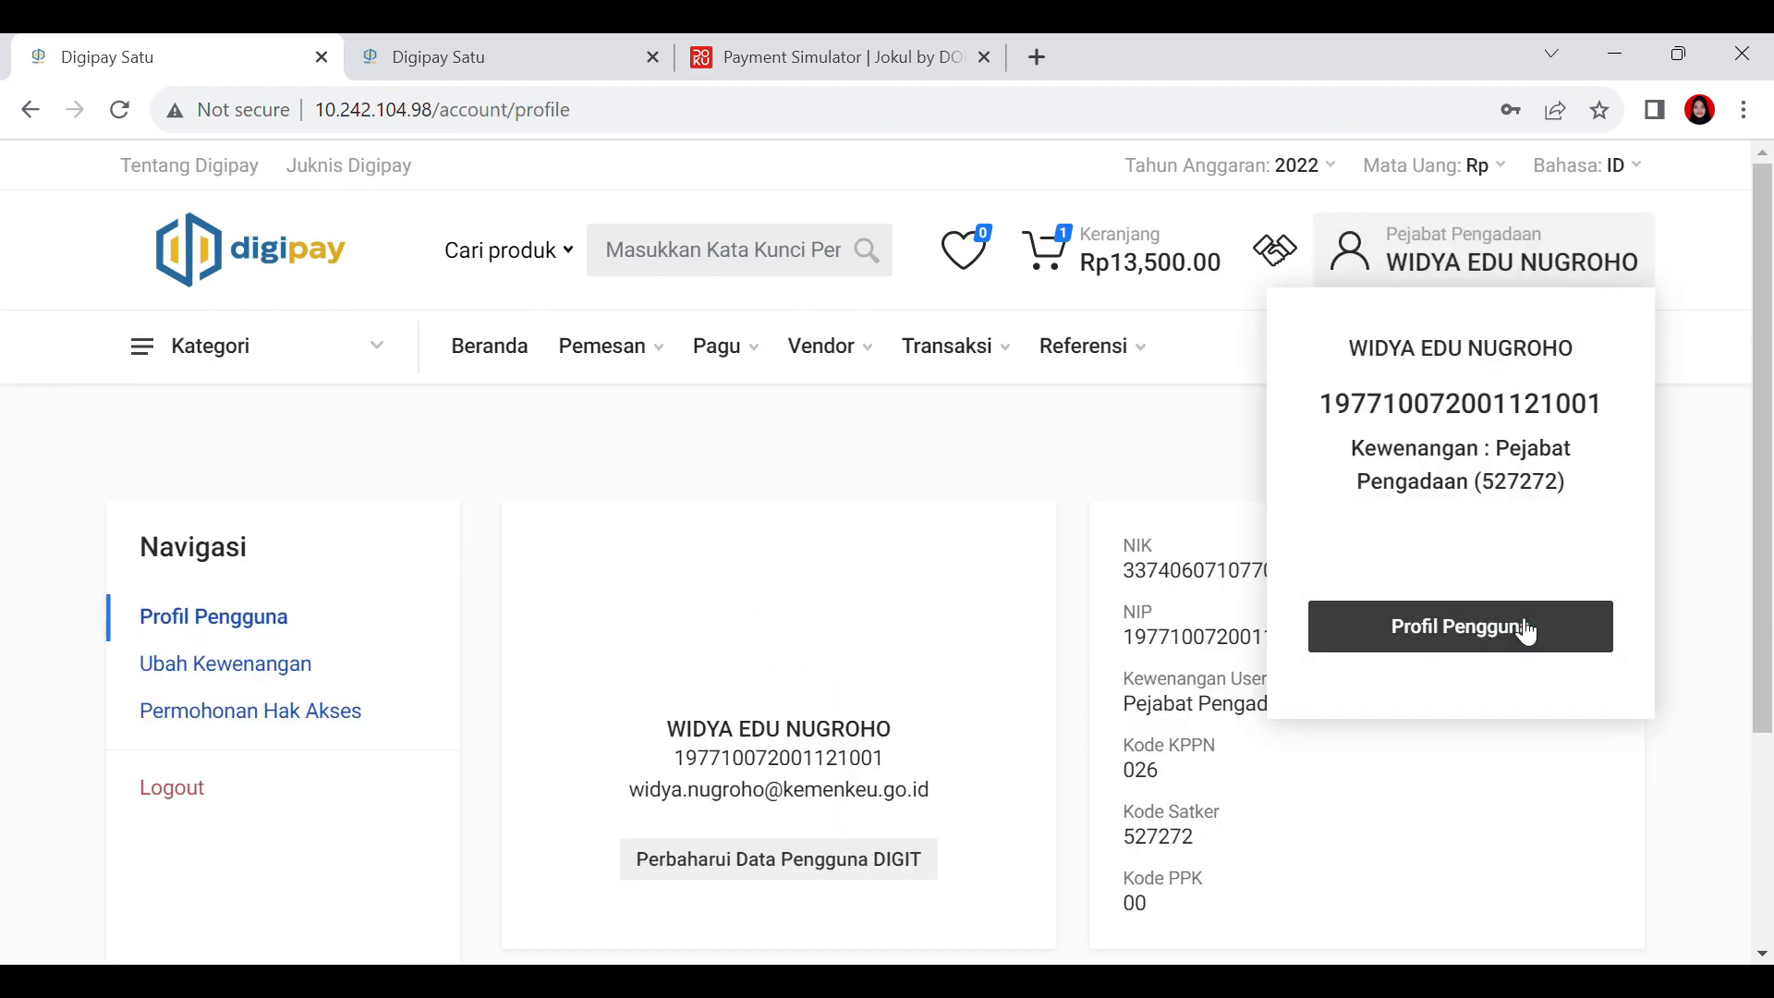
left_click(316, 785)
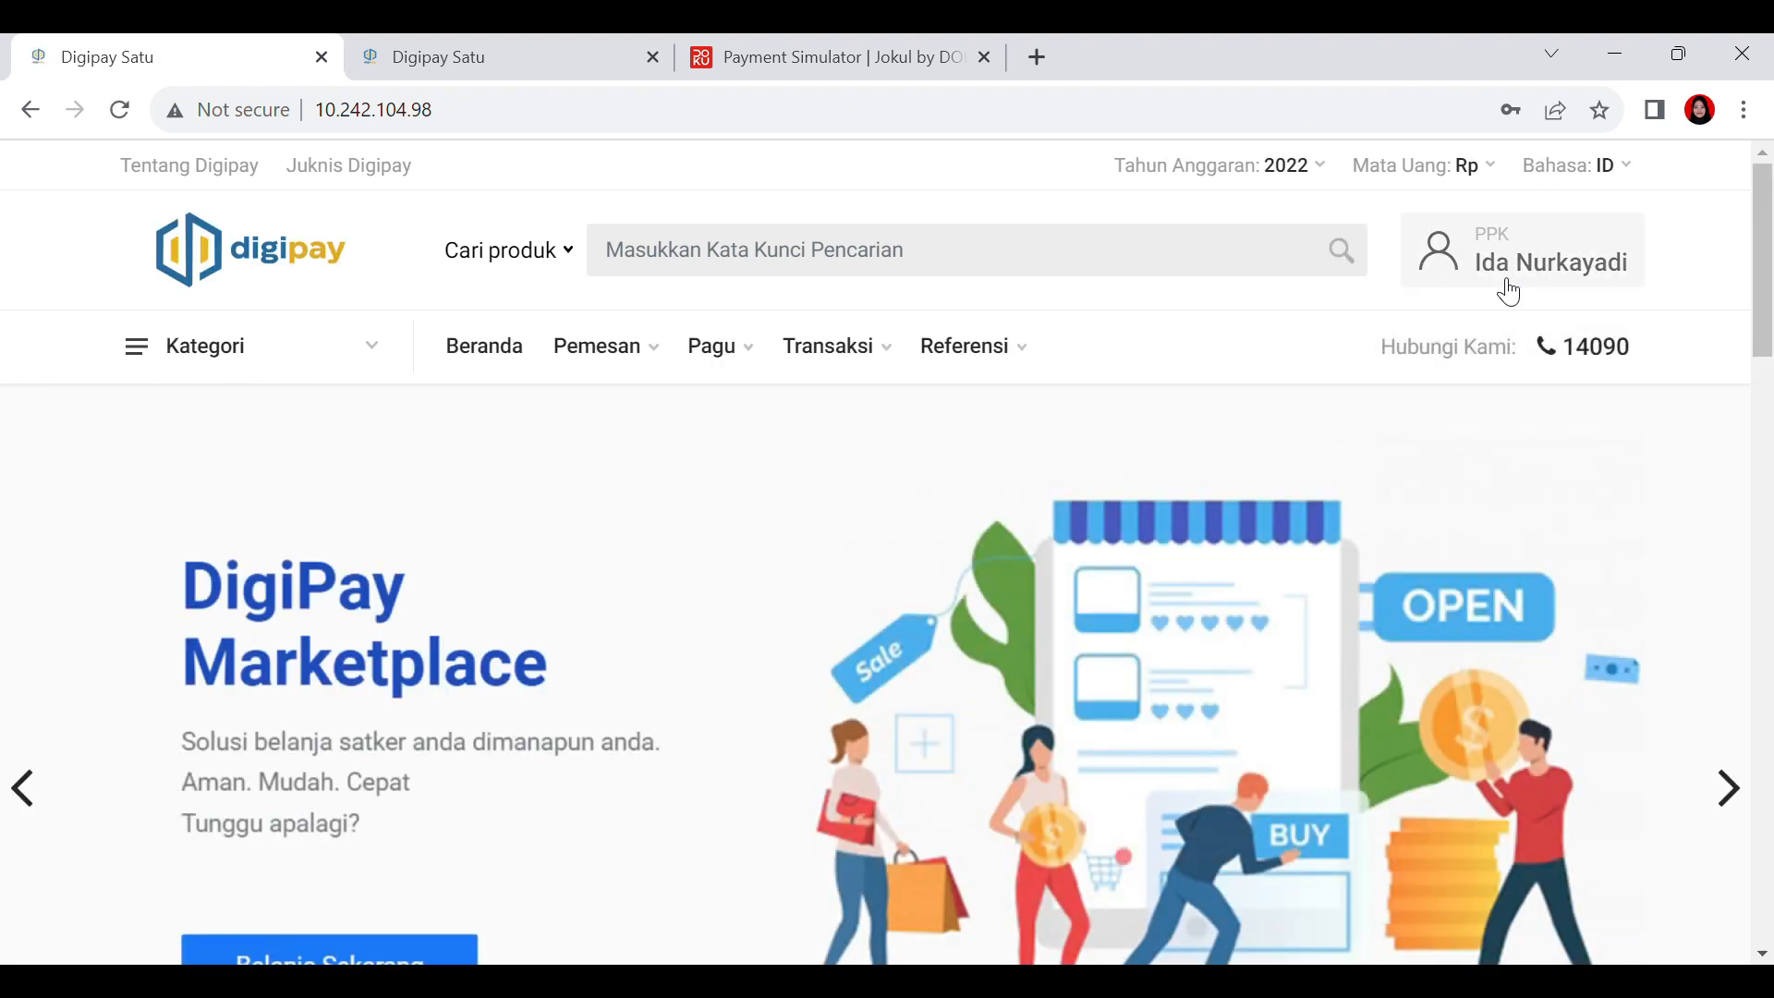
Step: Open the approval form of the 30-product Toko ATK Bersama invoice from the PPK's transaction approval list
left_click(1535, 264)
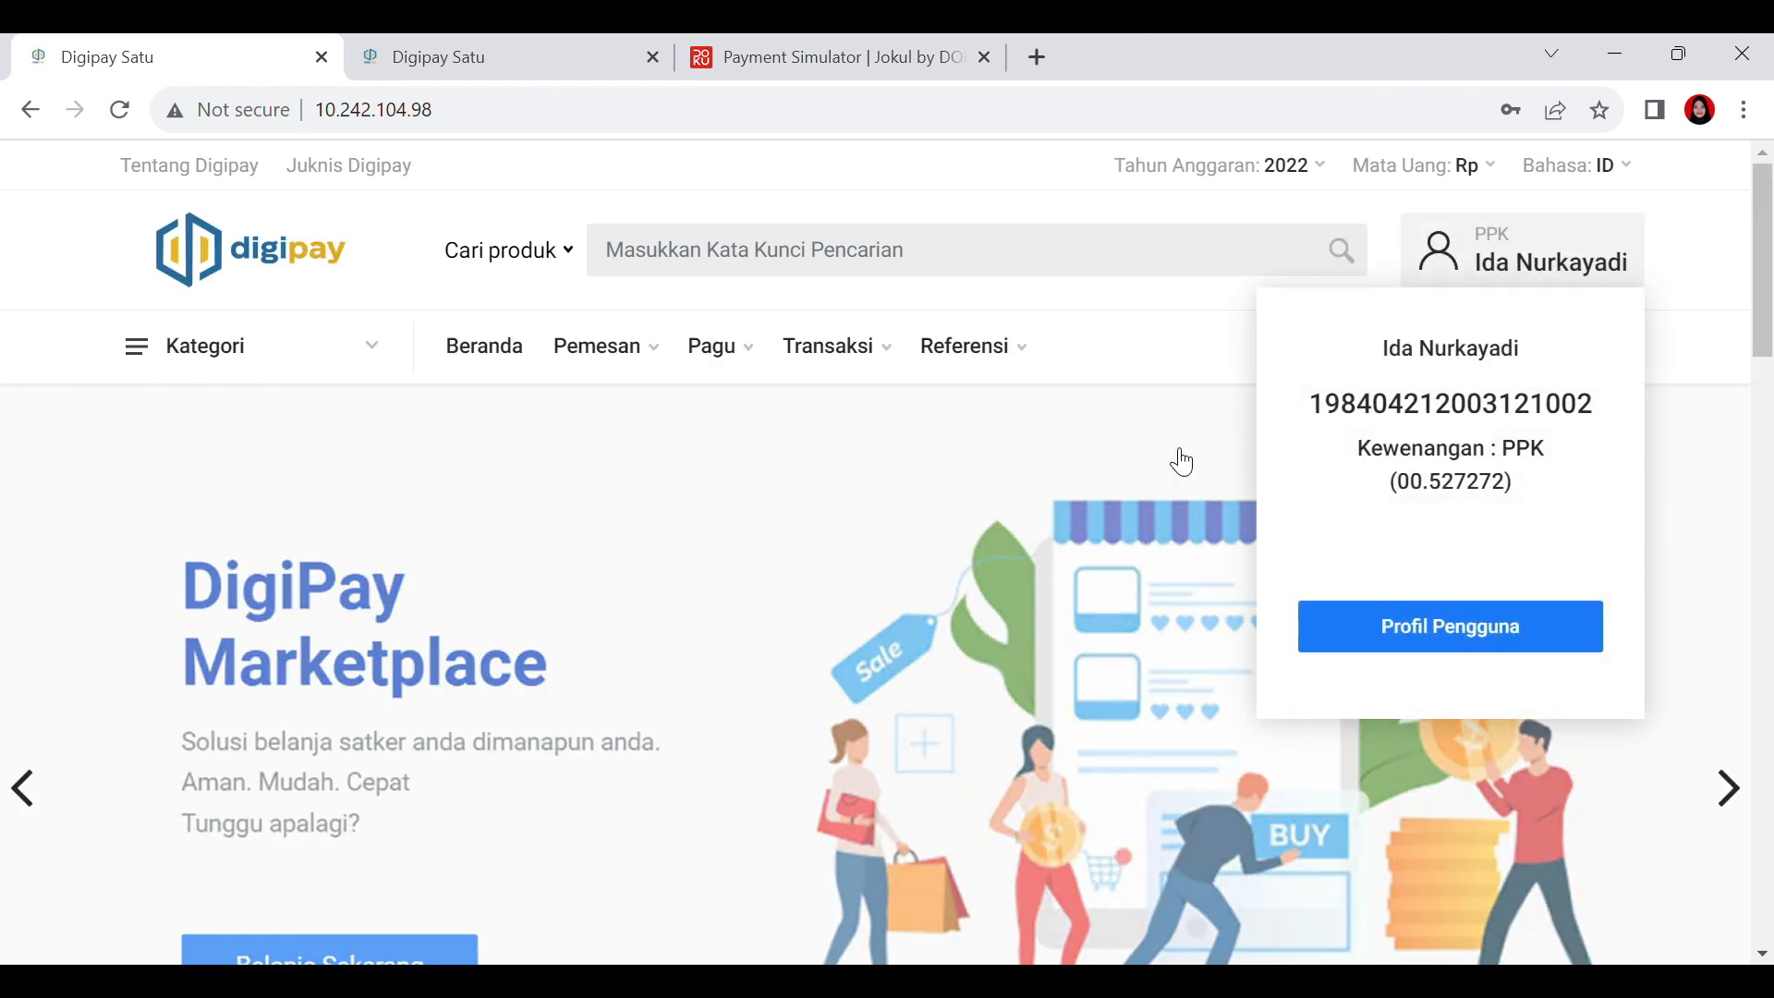
left_click(1179, 455)
mouse_move(825, 368)
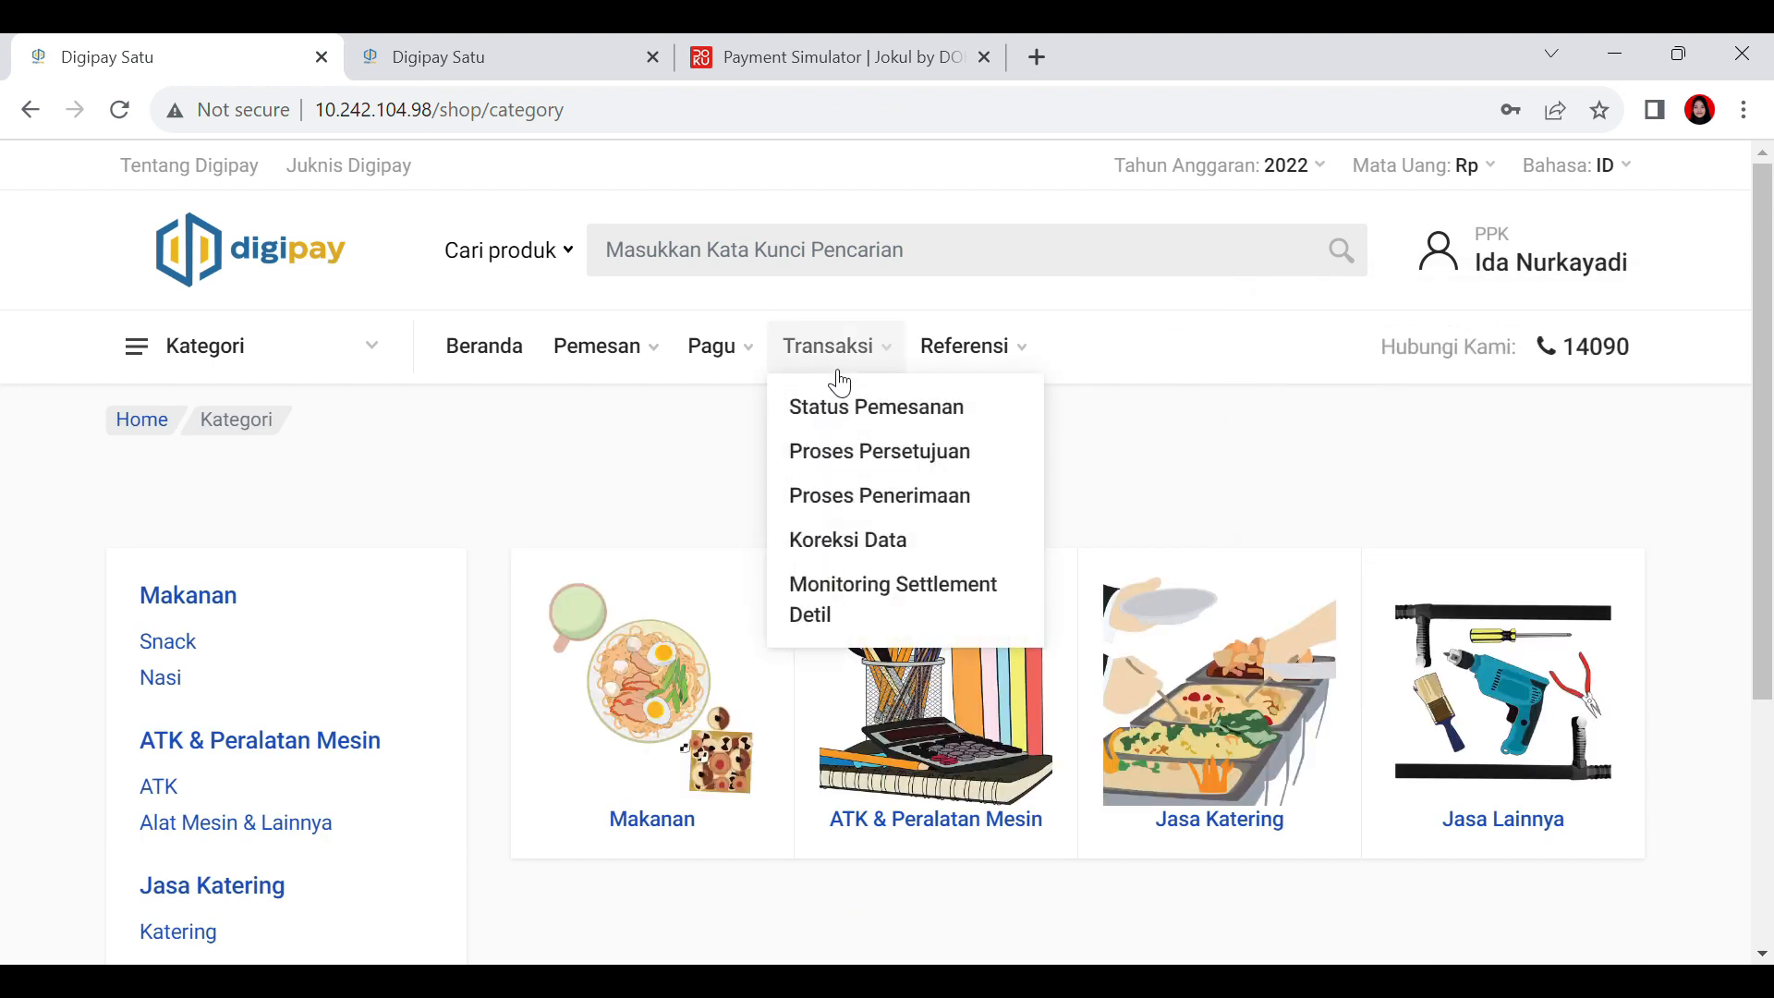
left_click(848, 452)
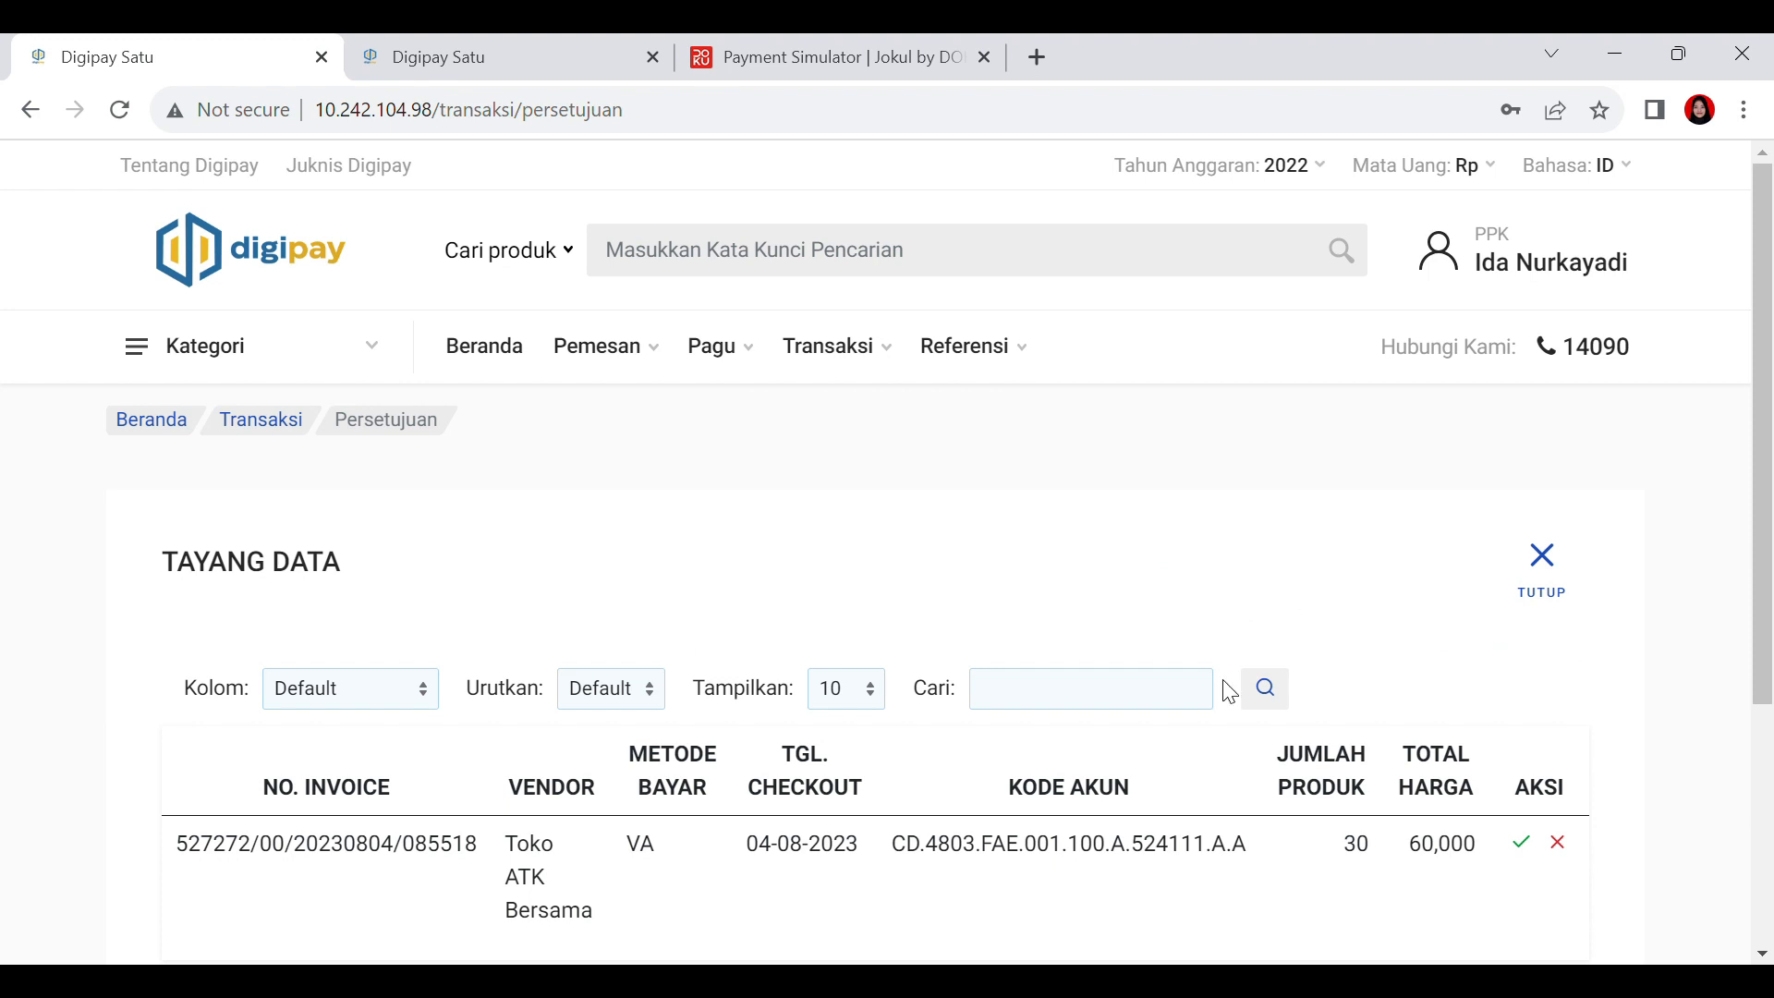
scroll(1228, 691, "down", 3)
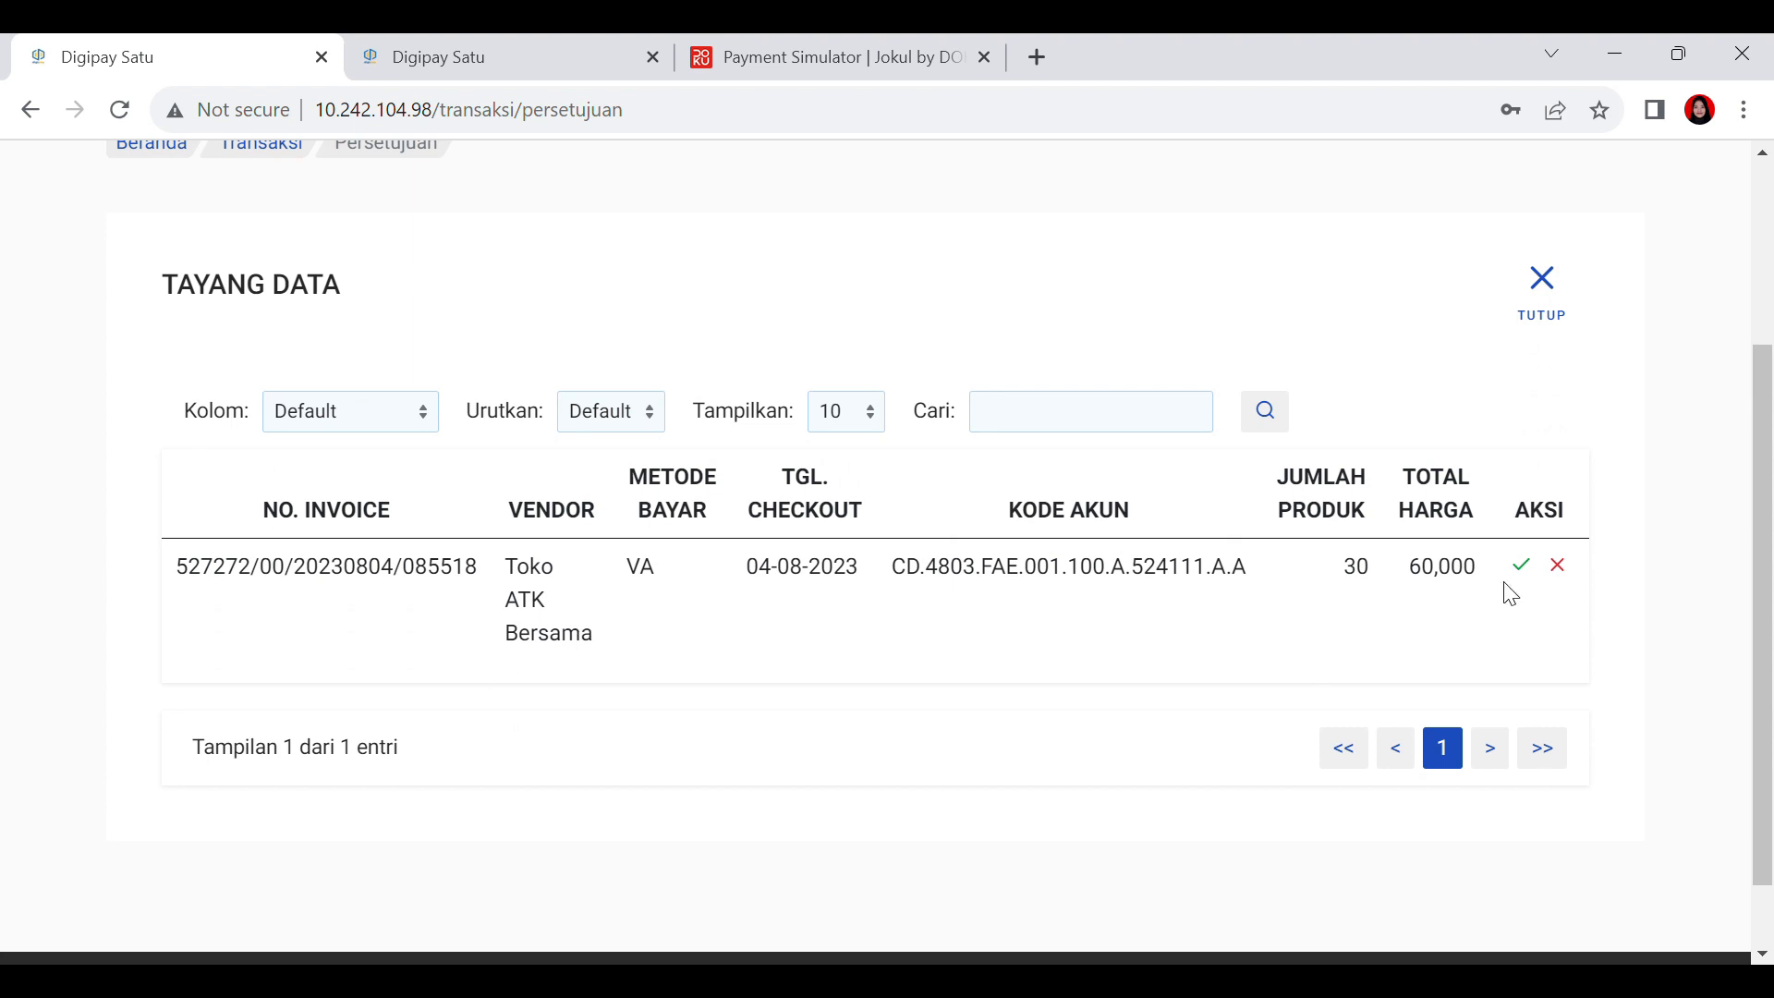
left_click(1524, 567)
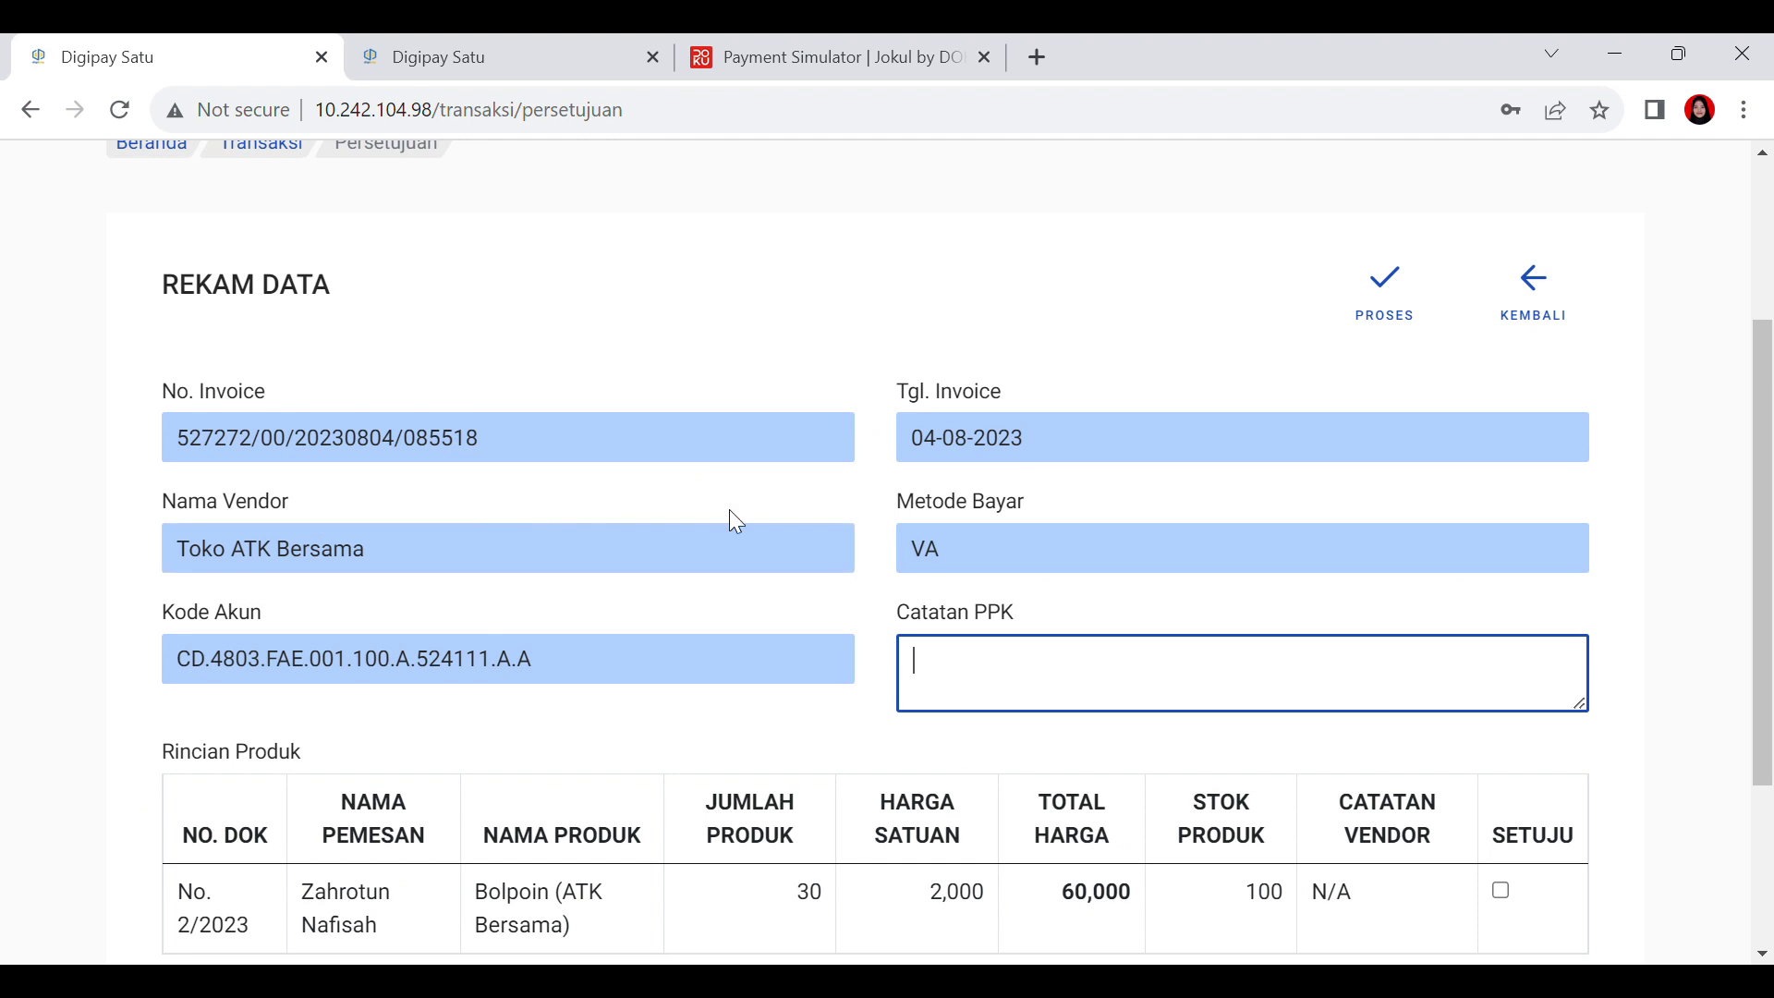
Step: Mark the ballpoint line as agreed, enter the PPK note "Segera dikirim", and process the order's approval
scroll(728, 510, "down", 3)
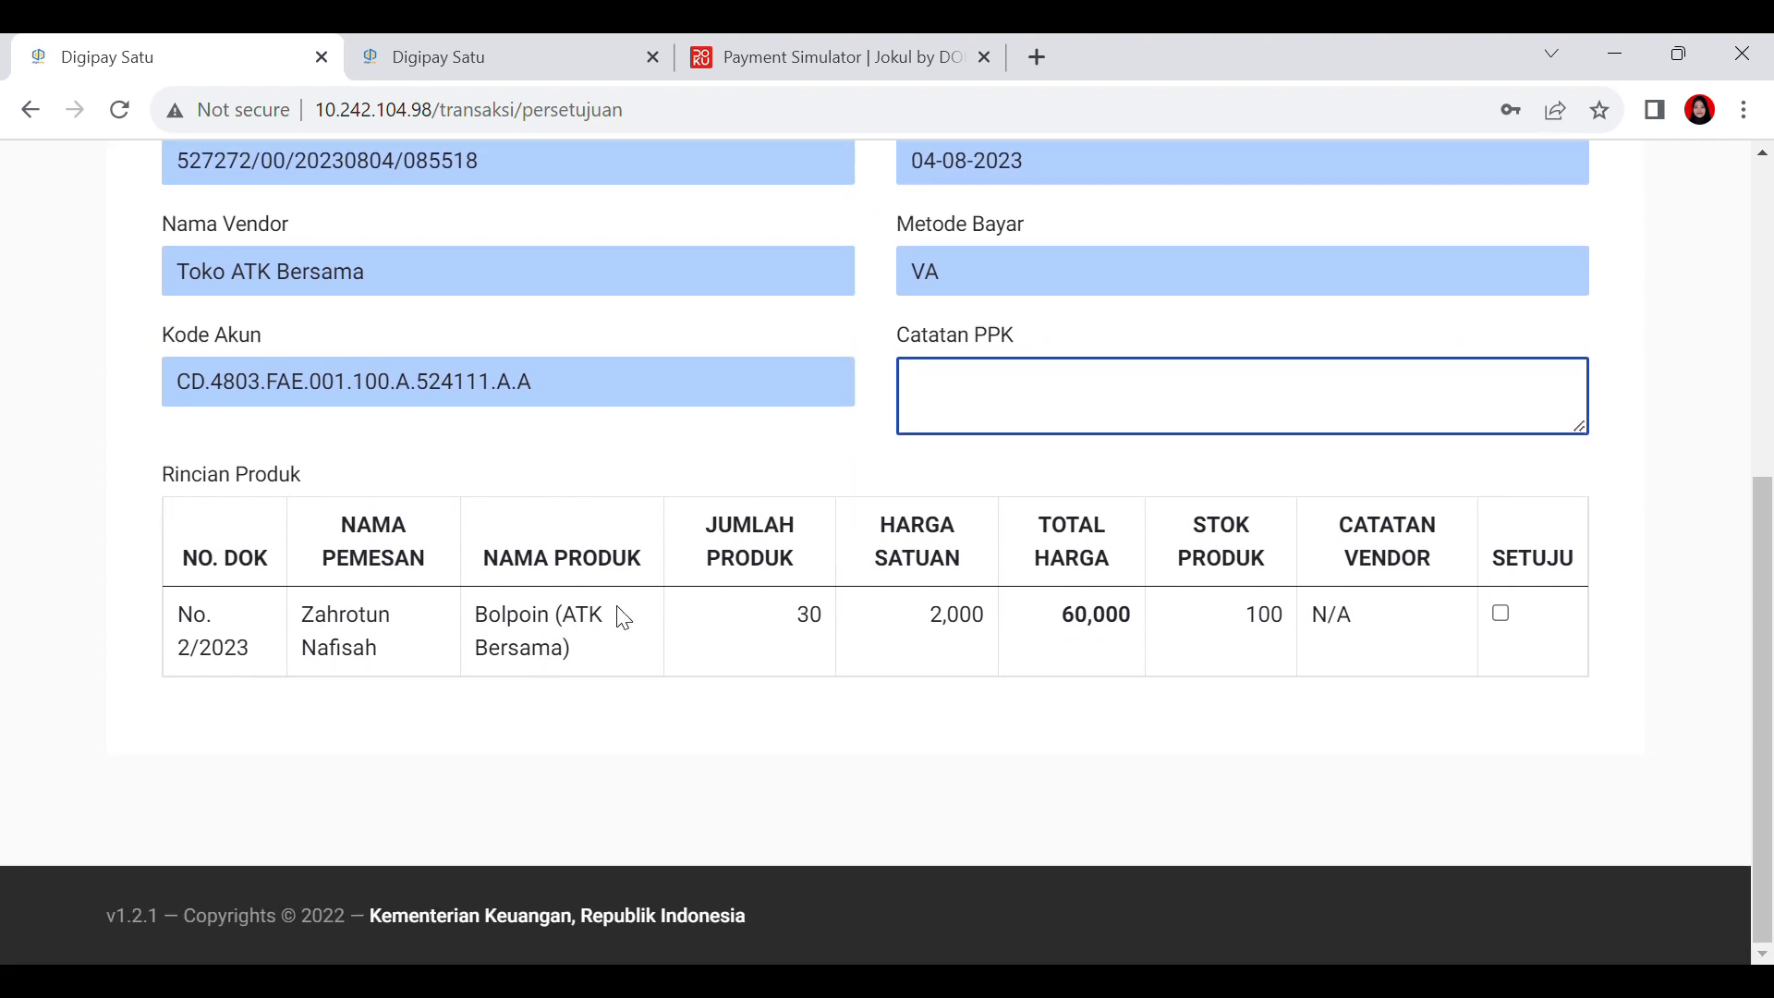
left_click(1500, 613)
left_click(1097, 425)
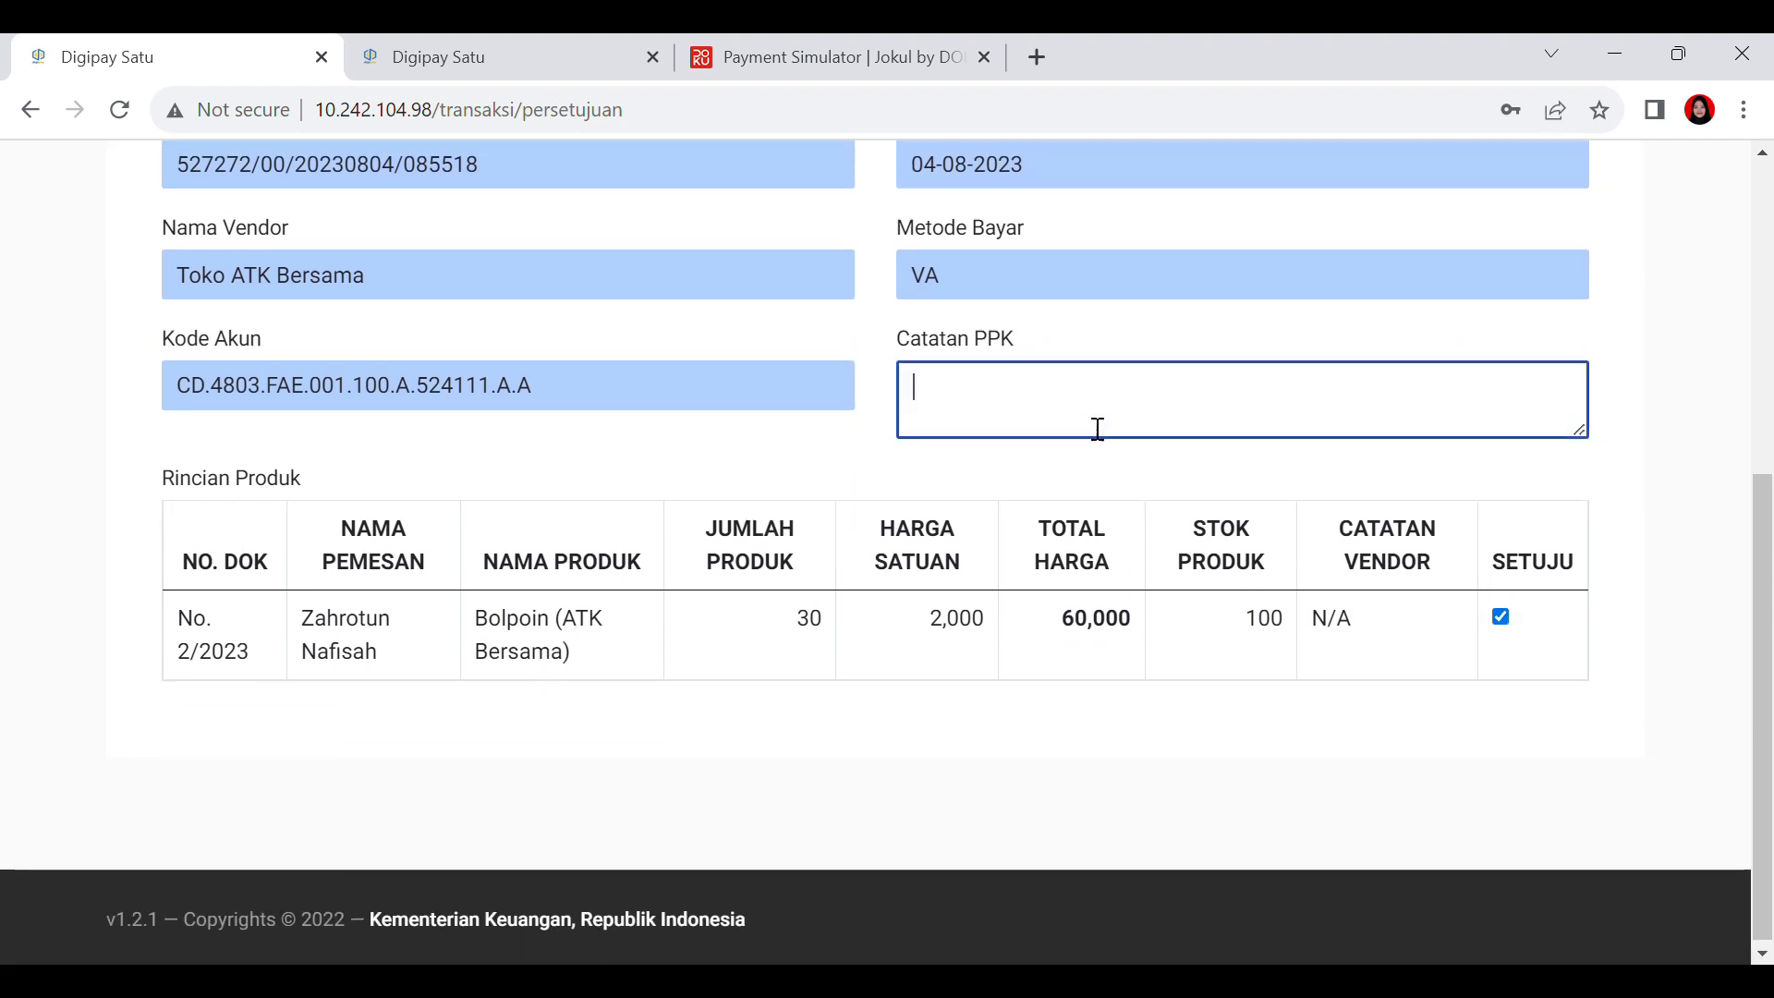
scroll(1278, 487, "up", 6)
type("Segera Dikirim")
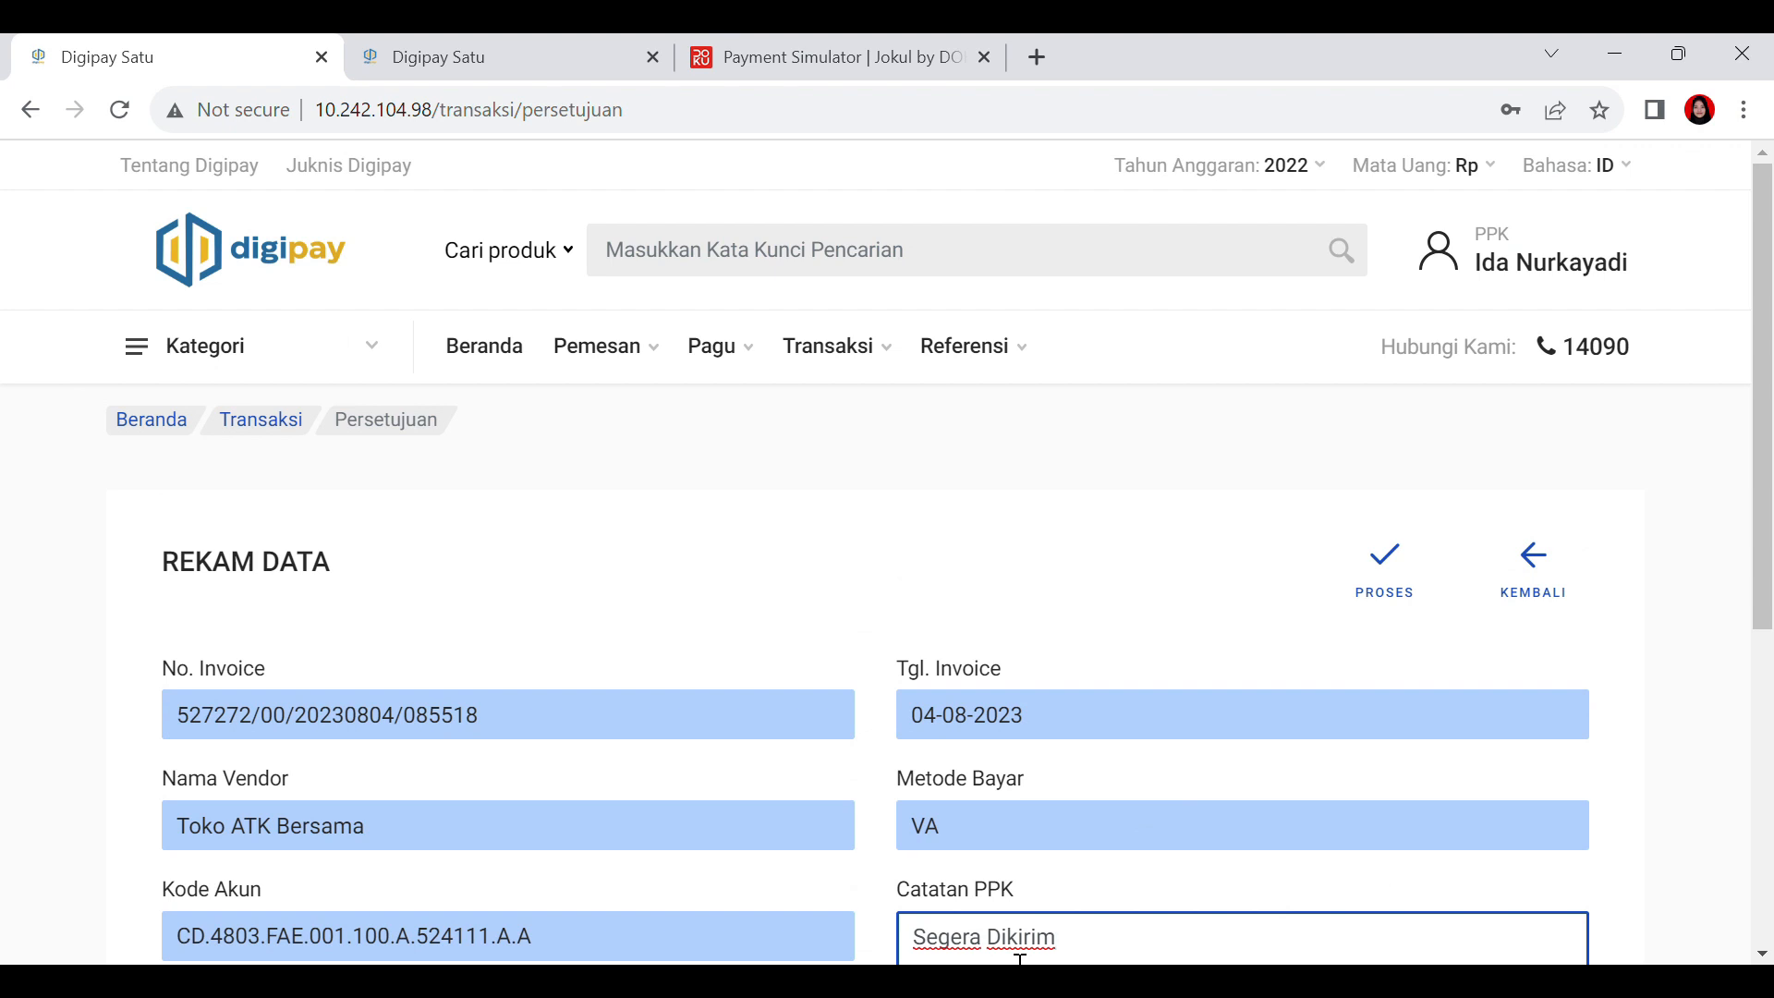
key("BackSpace")
type("d")
left_click(1224, 944)
left_click(1365, 575)
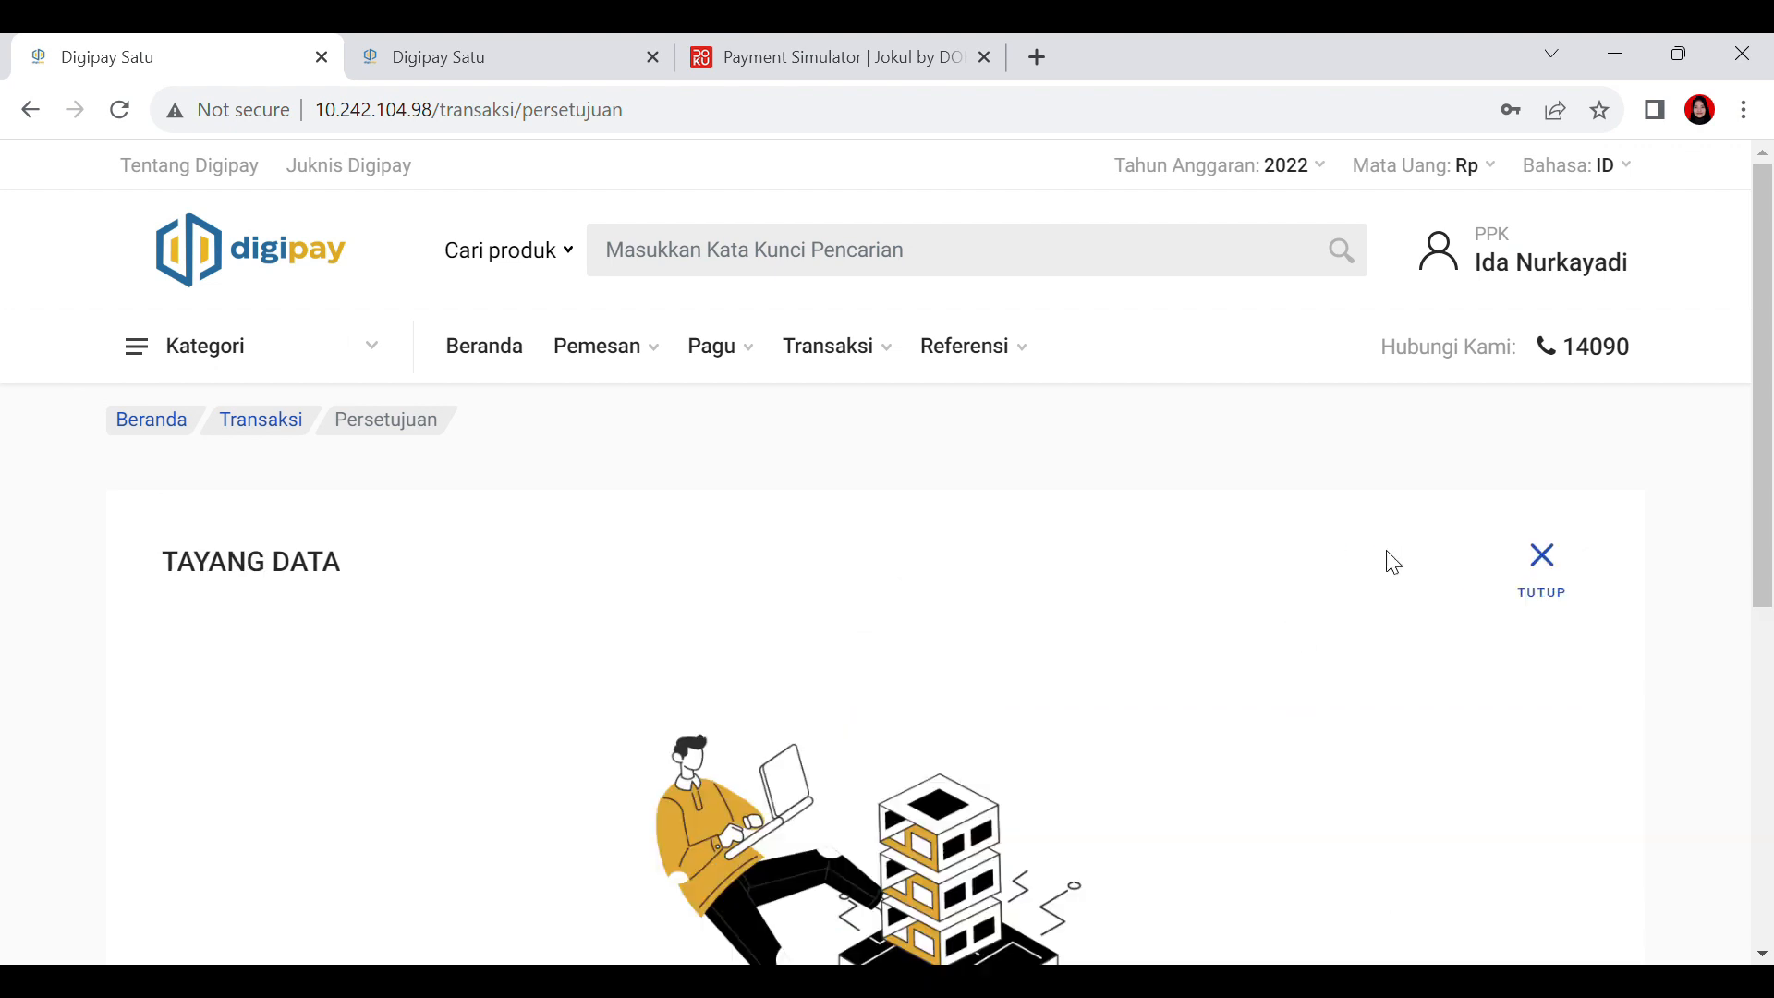
scroll(1478, 646, "down", 1)
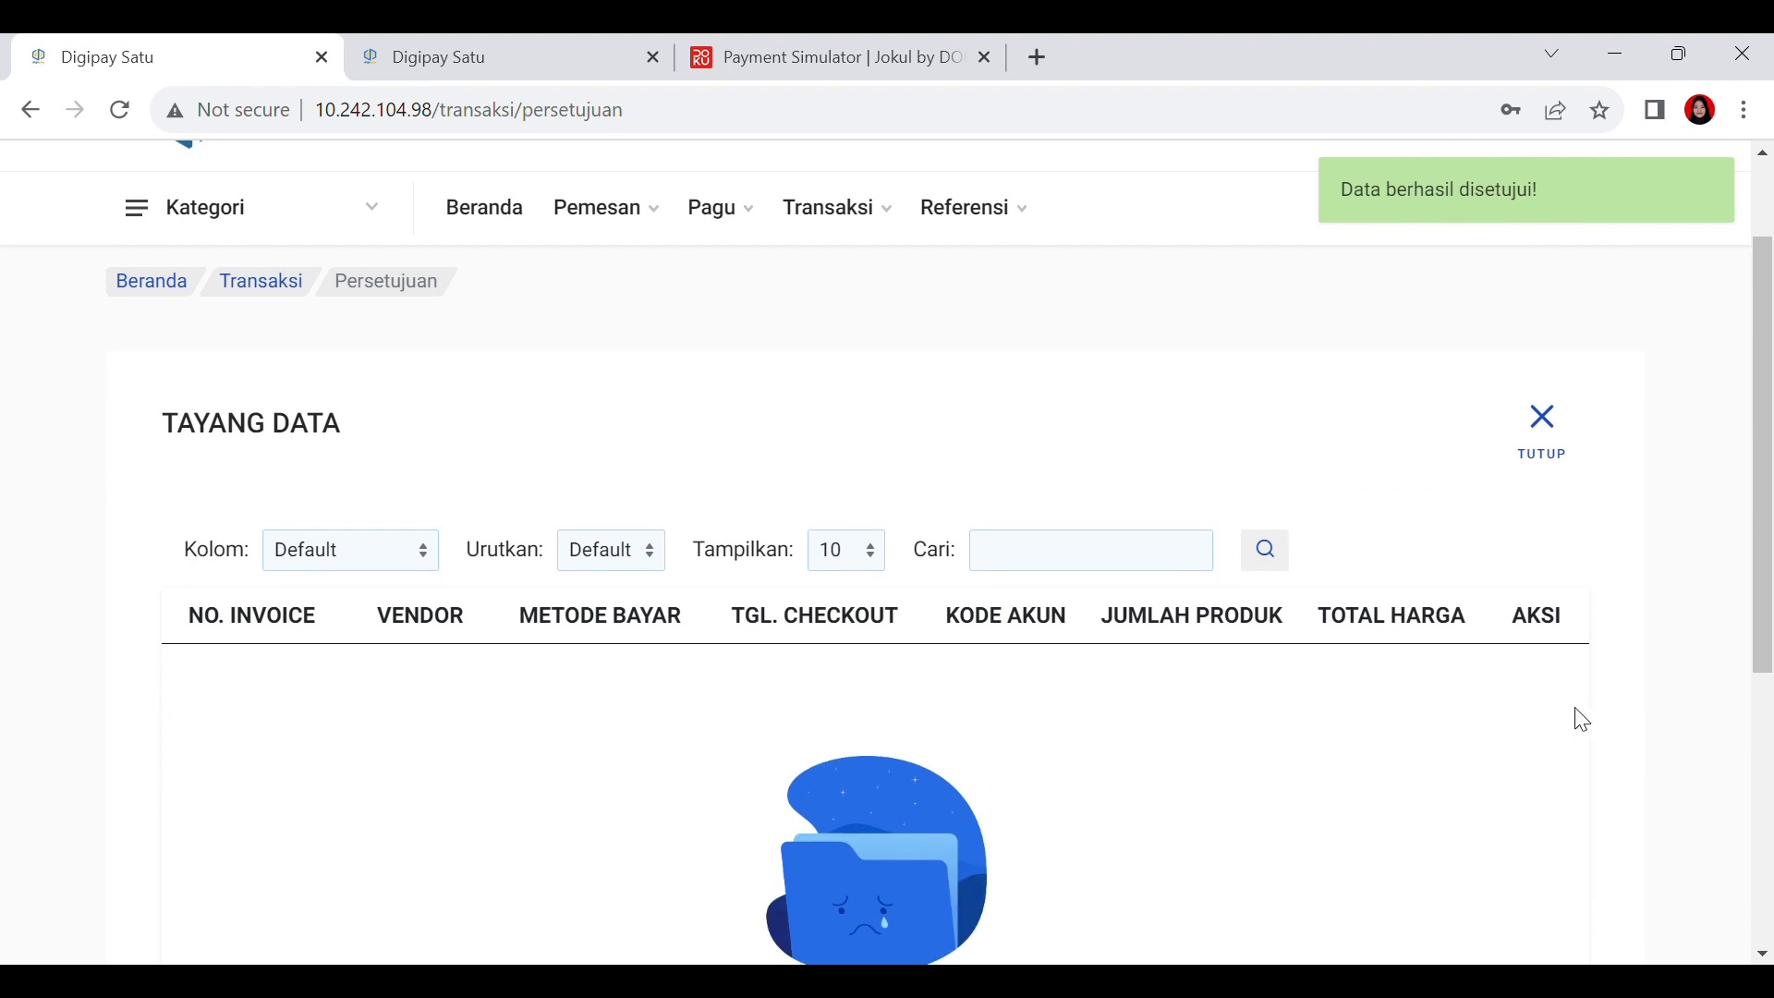
scroll(1338, 490, "up", 1)
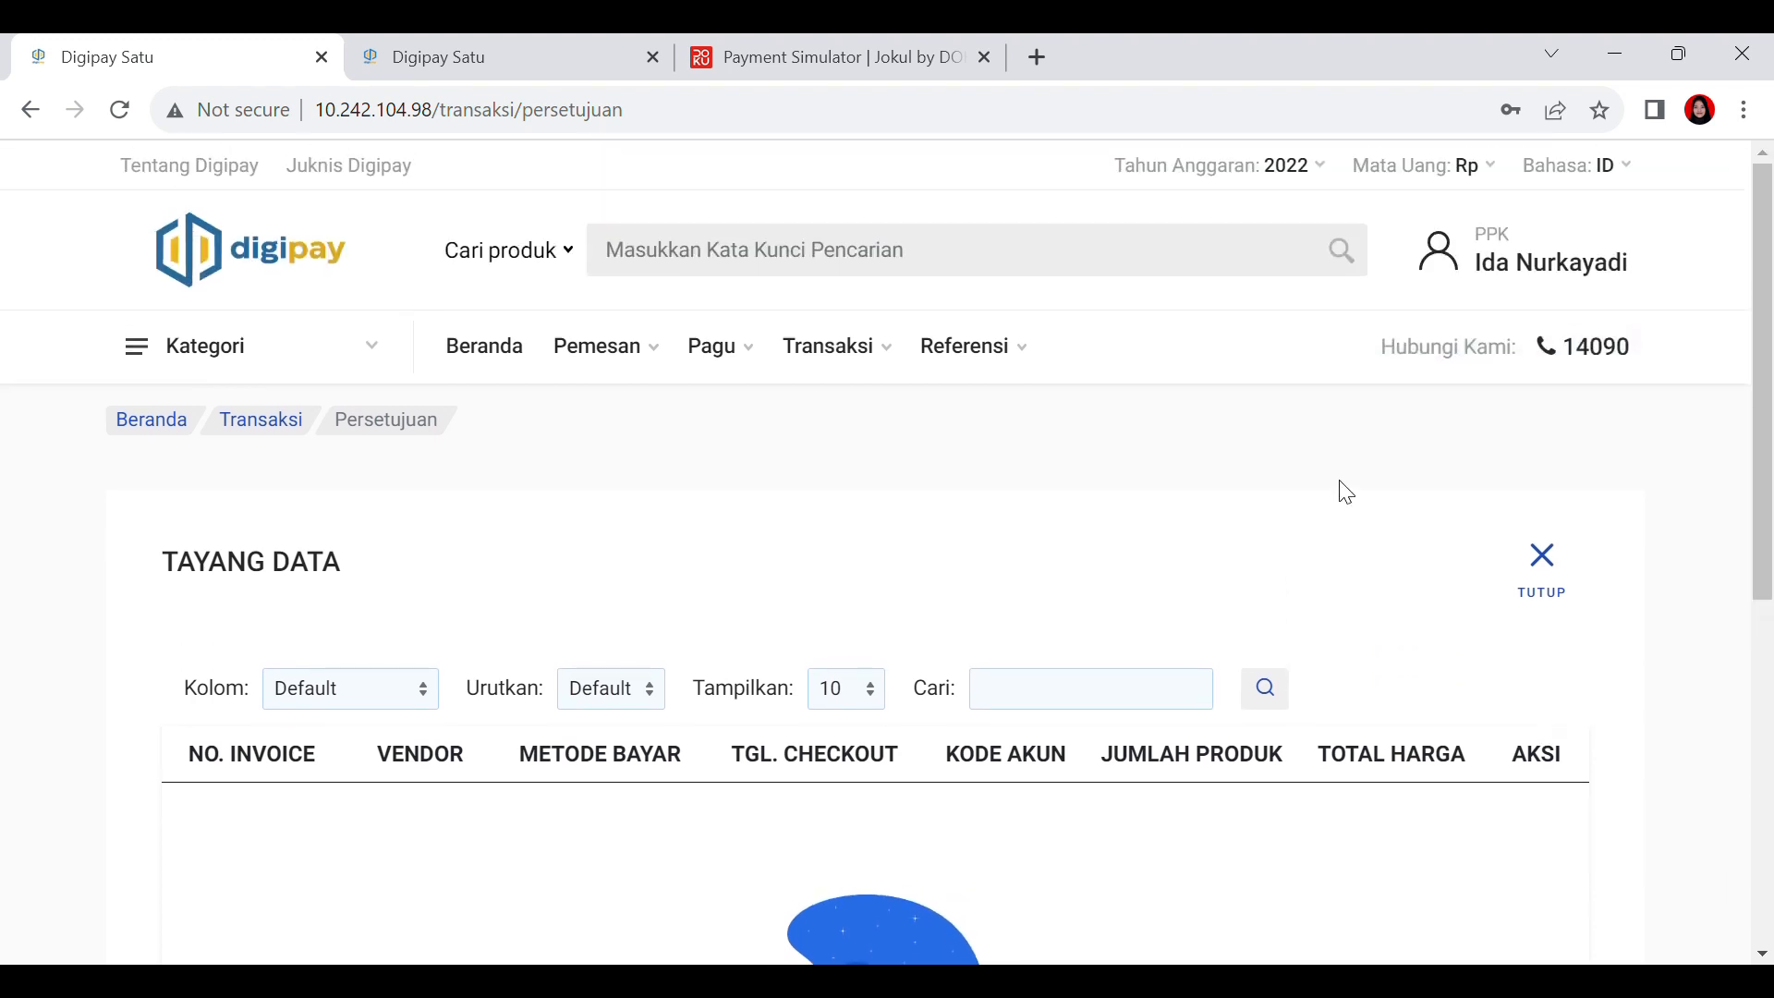
Step: Log out of the PPK account through its user profile to switch to the vendor account
left_click(1536, 268)
left_click(1503, 639)
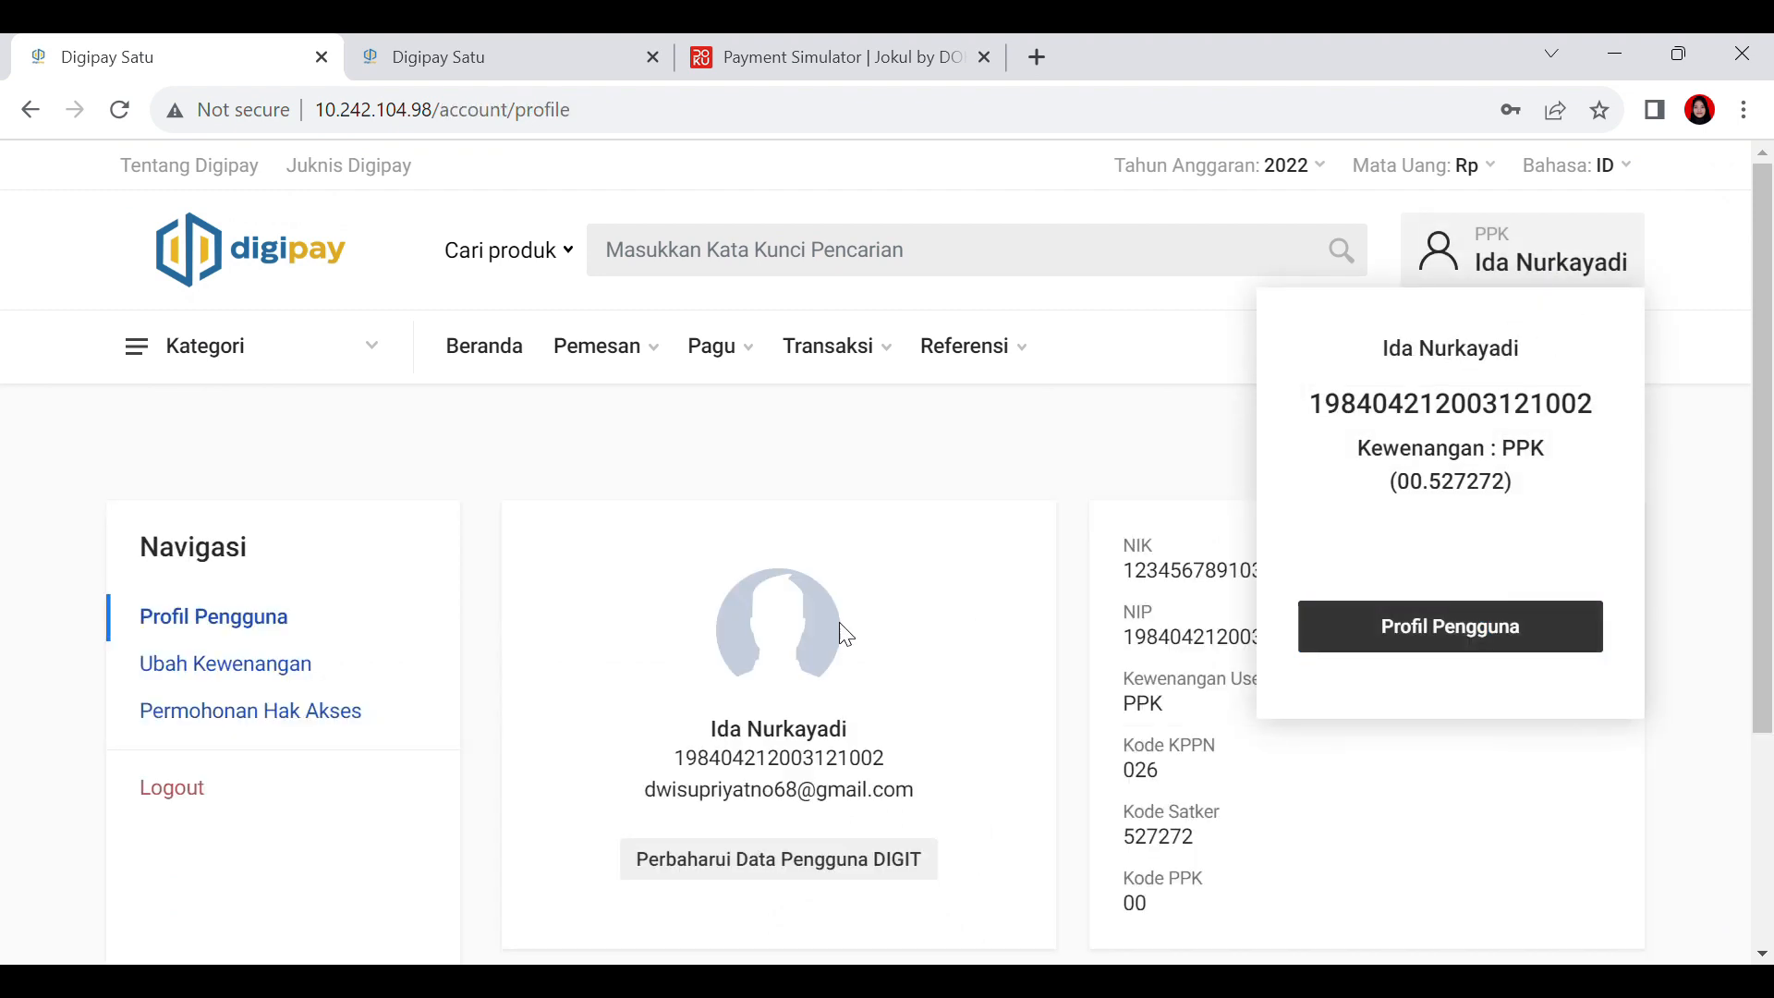
left_click(262, 787)
left_click(1179, 550)
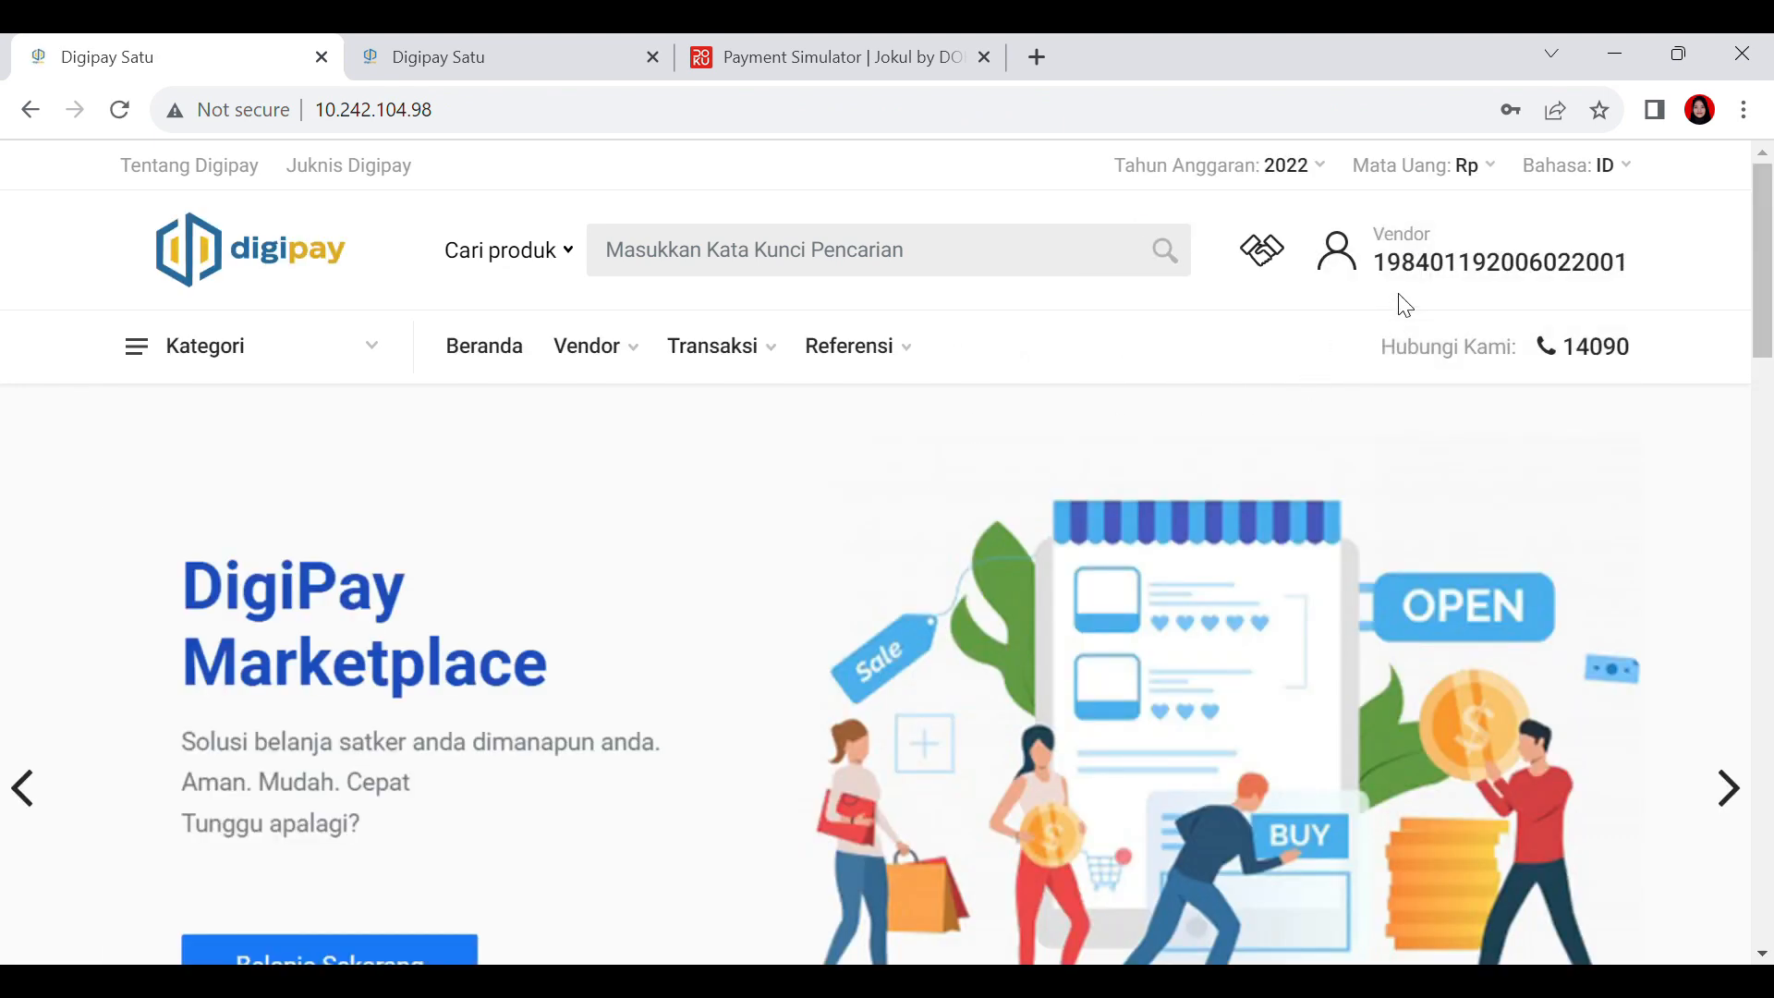
Step: Open the ballpoint order from the vendor's order checking process and review its product details and PPK note
left_click(691, 363)
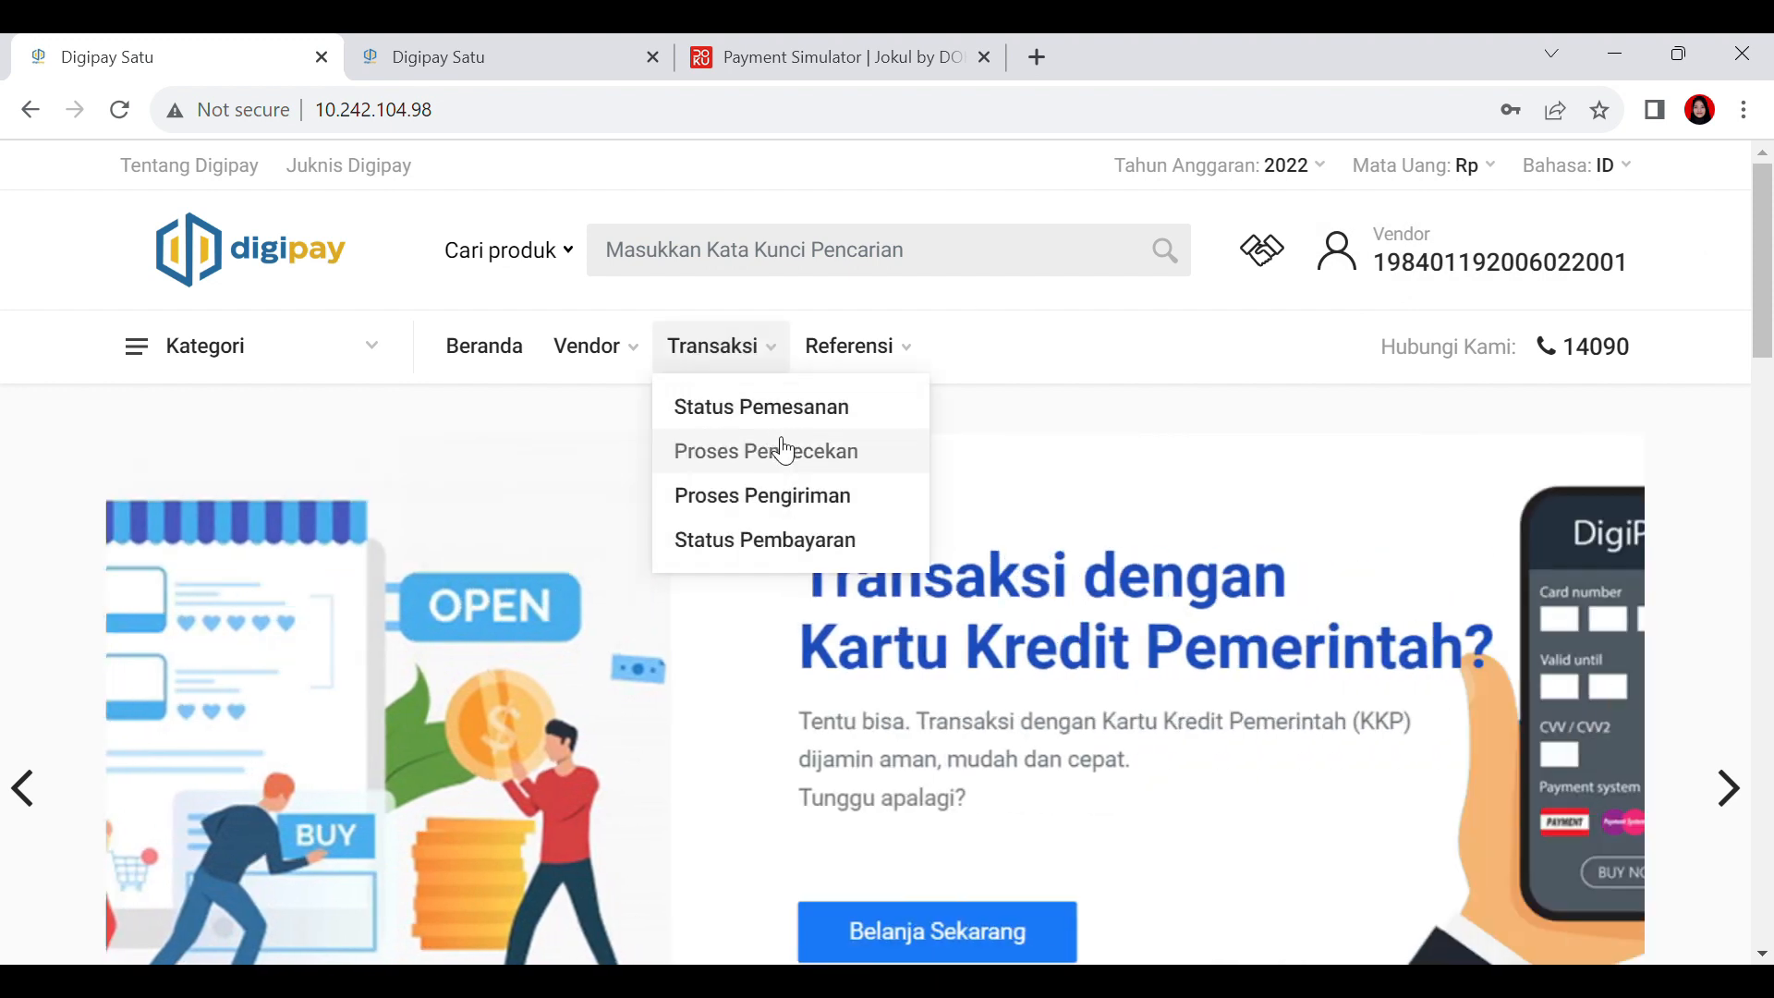
left_click(785, 451)
scroll(1246, 567, "down", 4)
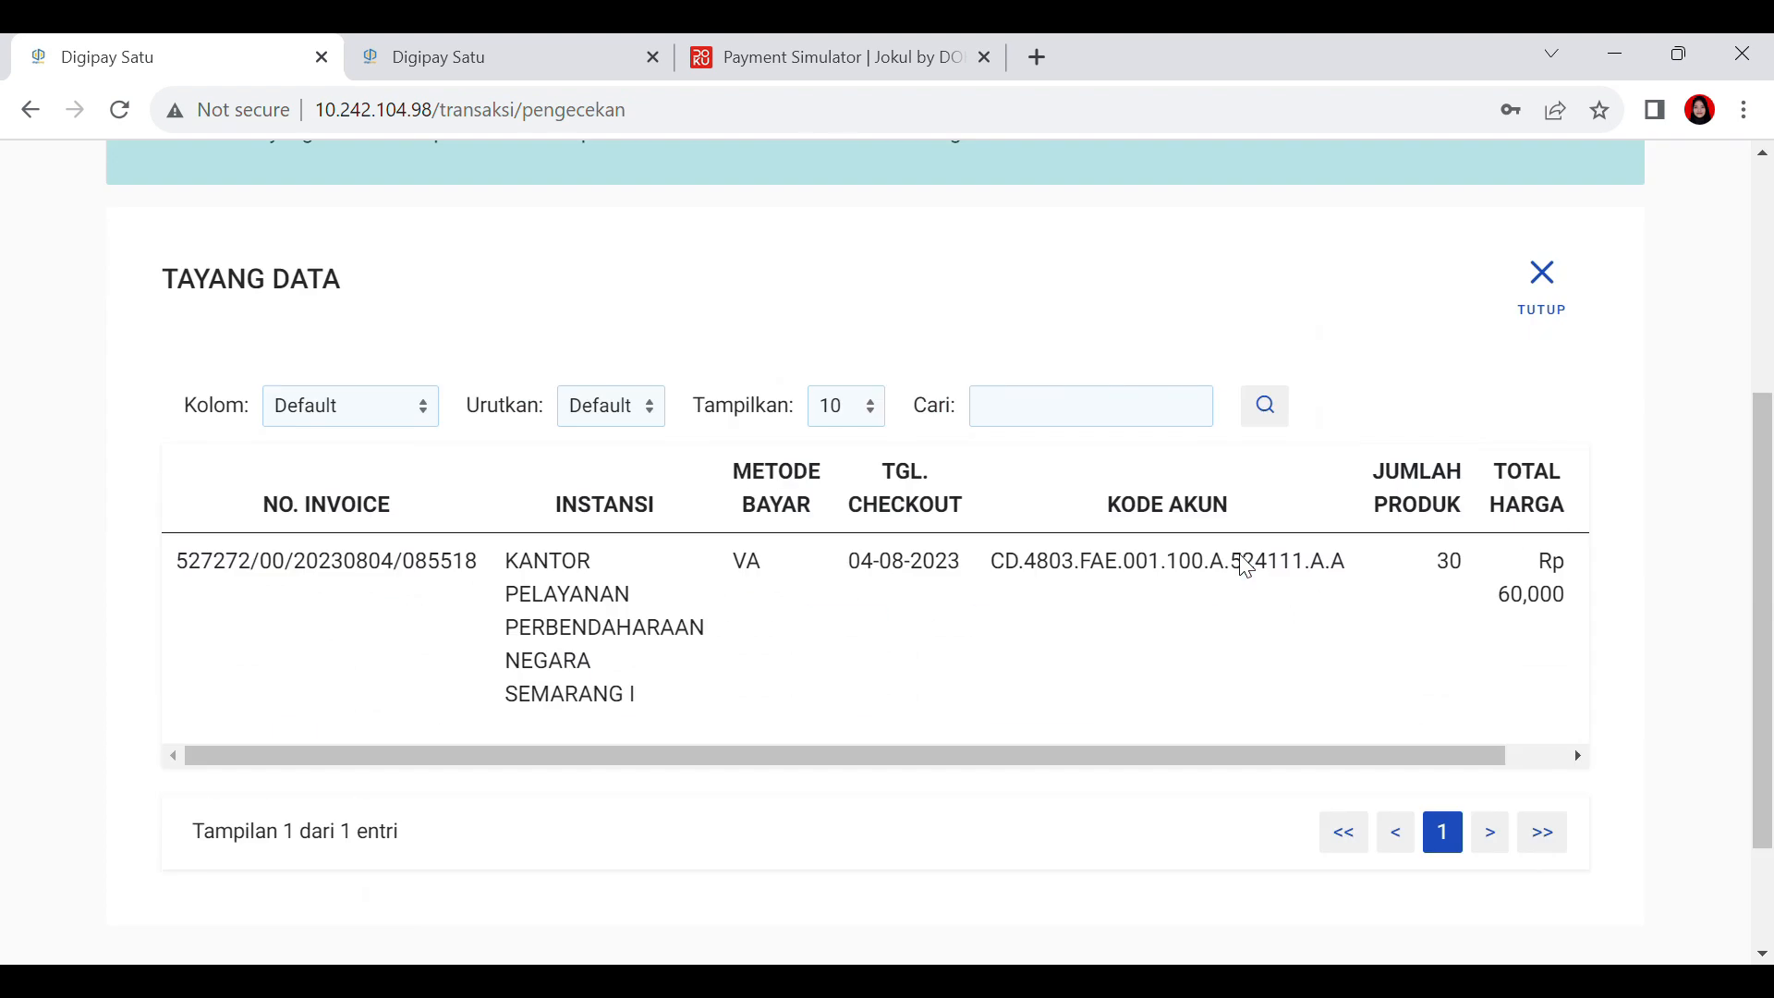
left_click_drag(787, 754, 927, 750)
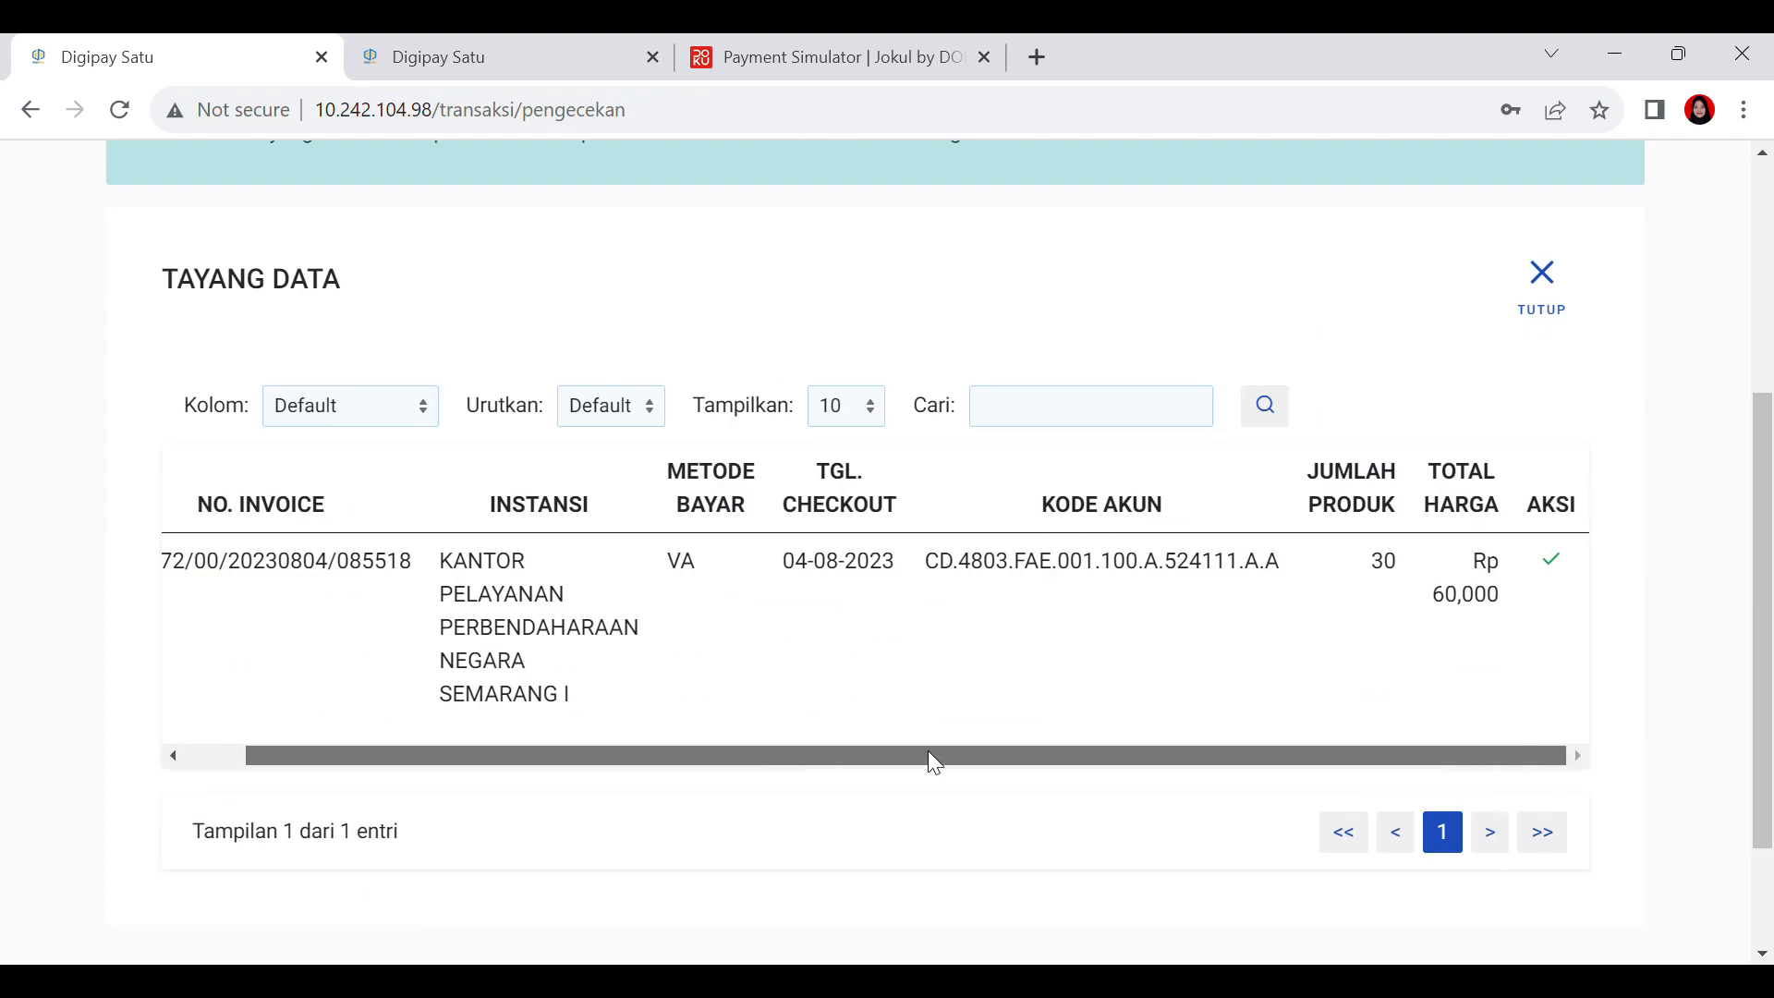
left_click(1550, 561)
scroll(1512, 582, "down", 3)
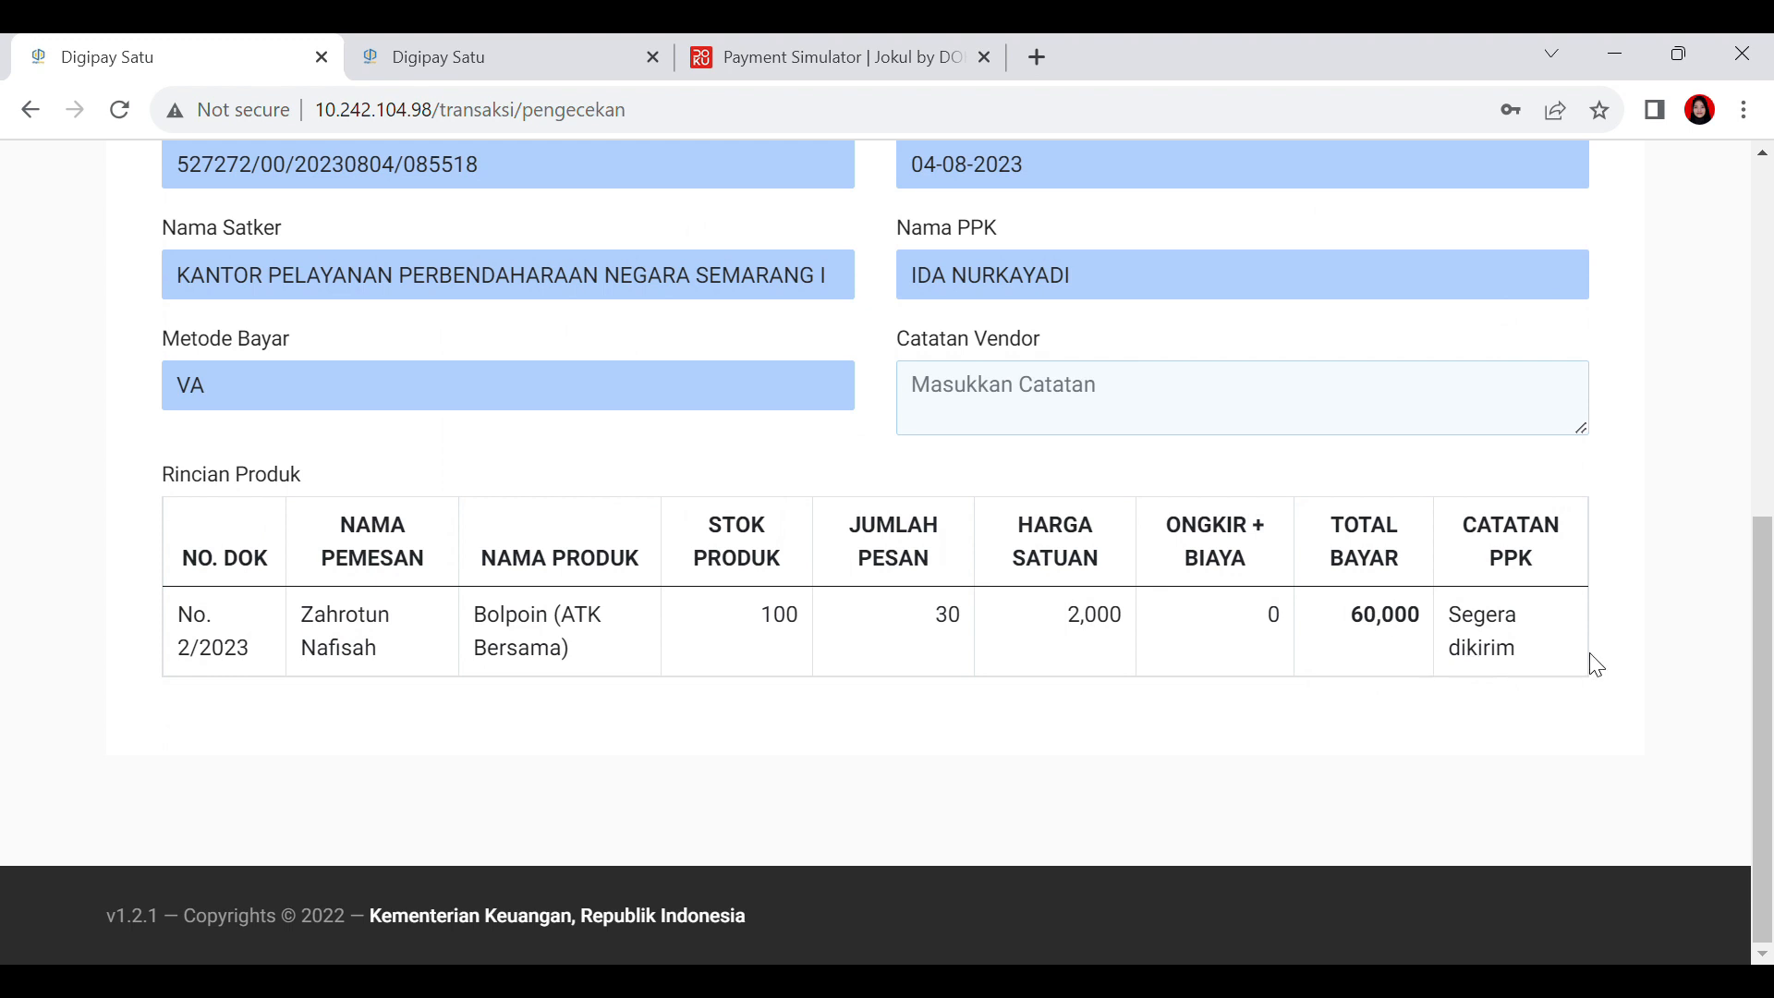
scroll(1318, 662, "up", 3)
Step: Enter the vendor note "Barang tersedia" on the ballpoint order and approve it
left_click(1302, 683)
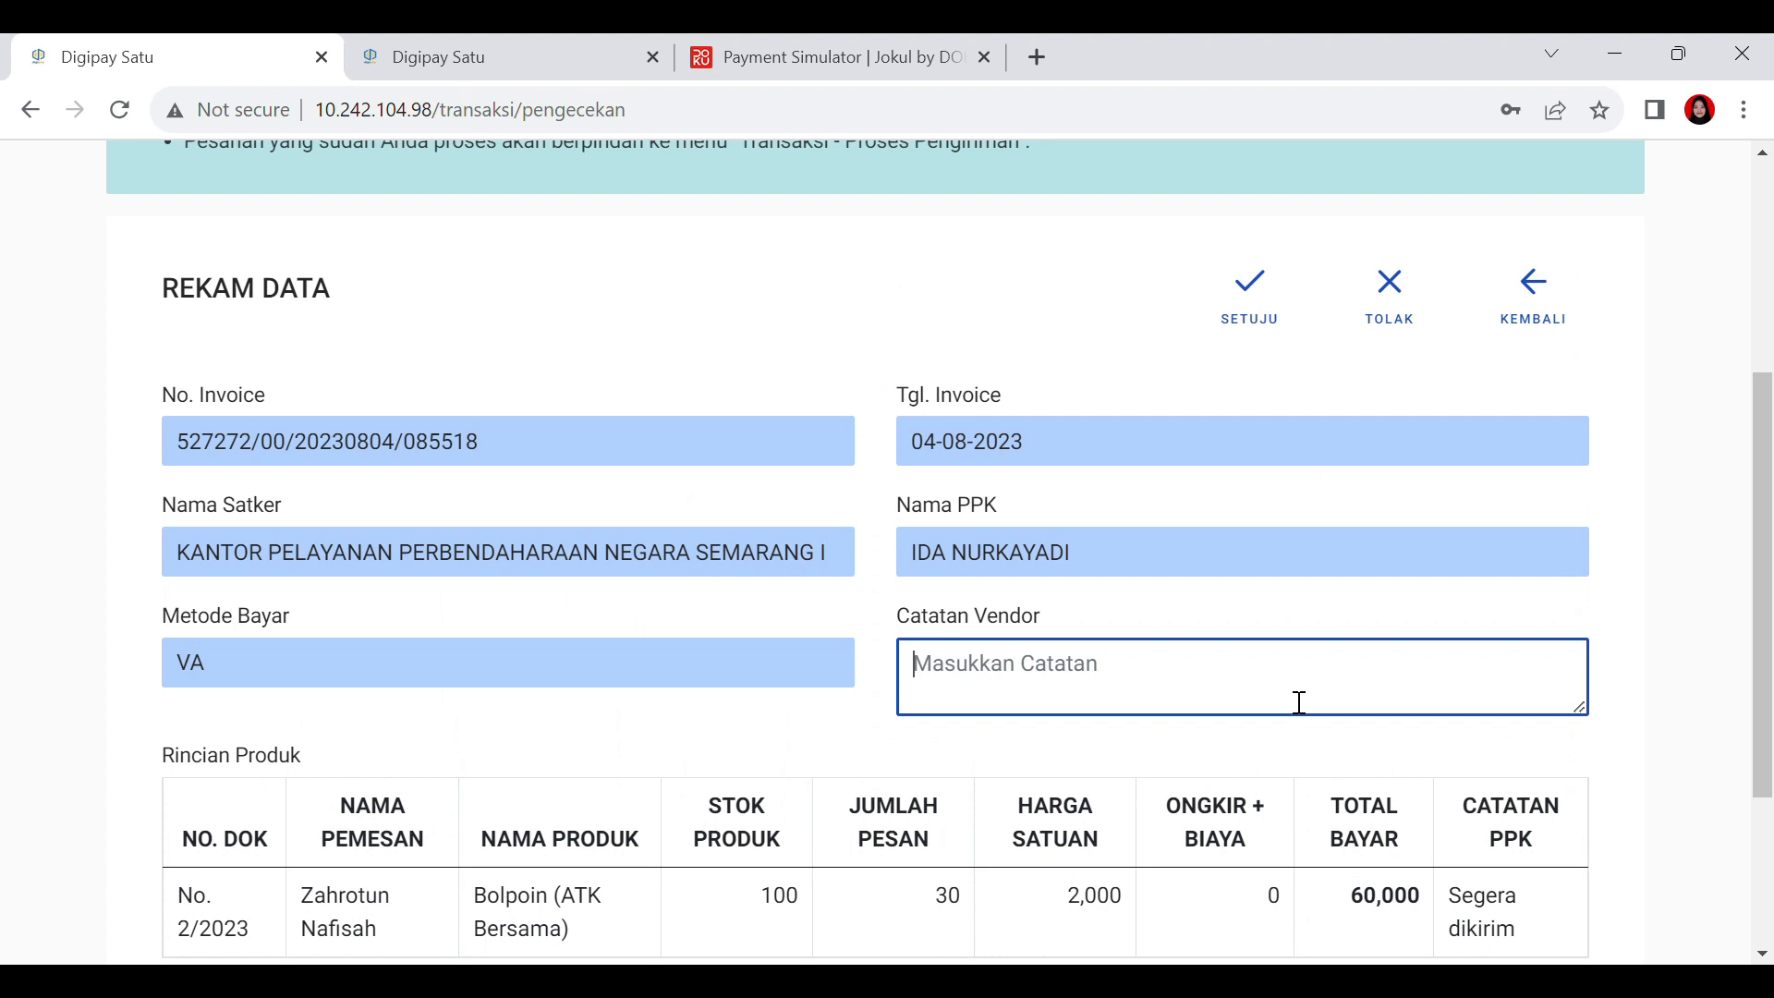
type("Barang tersedia")
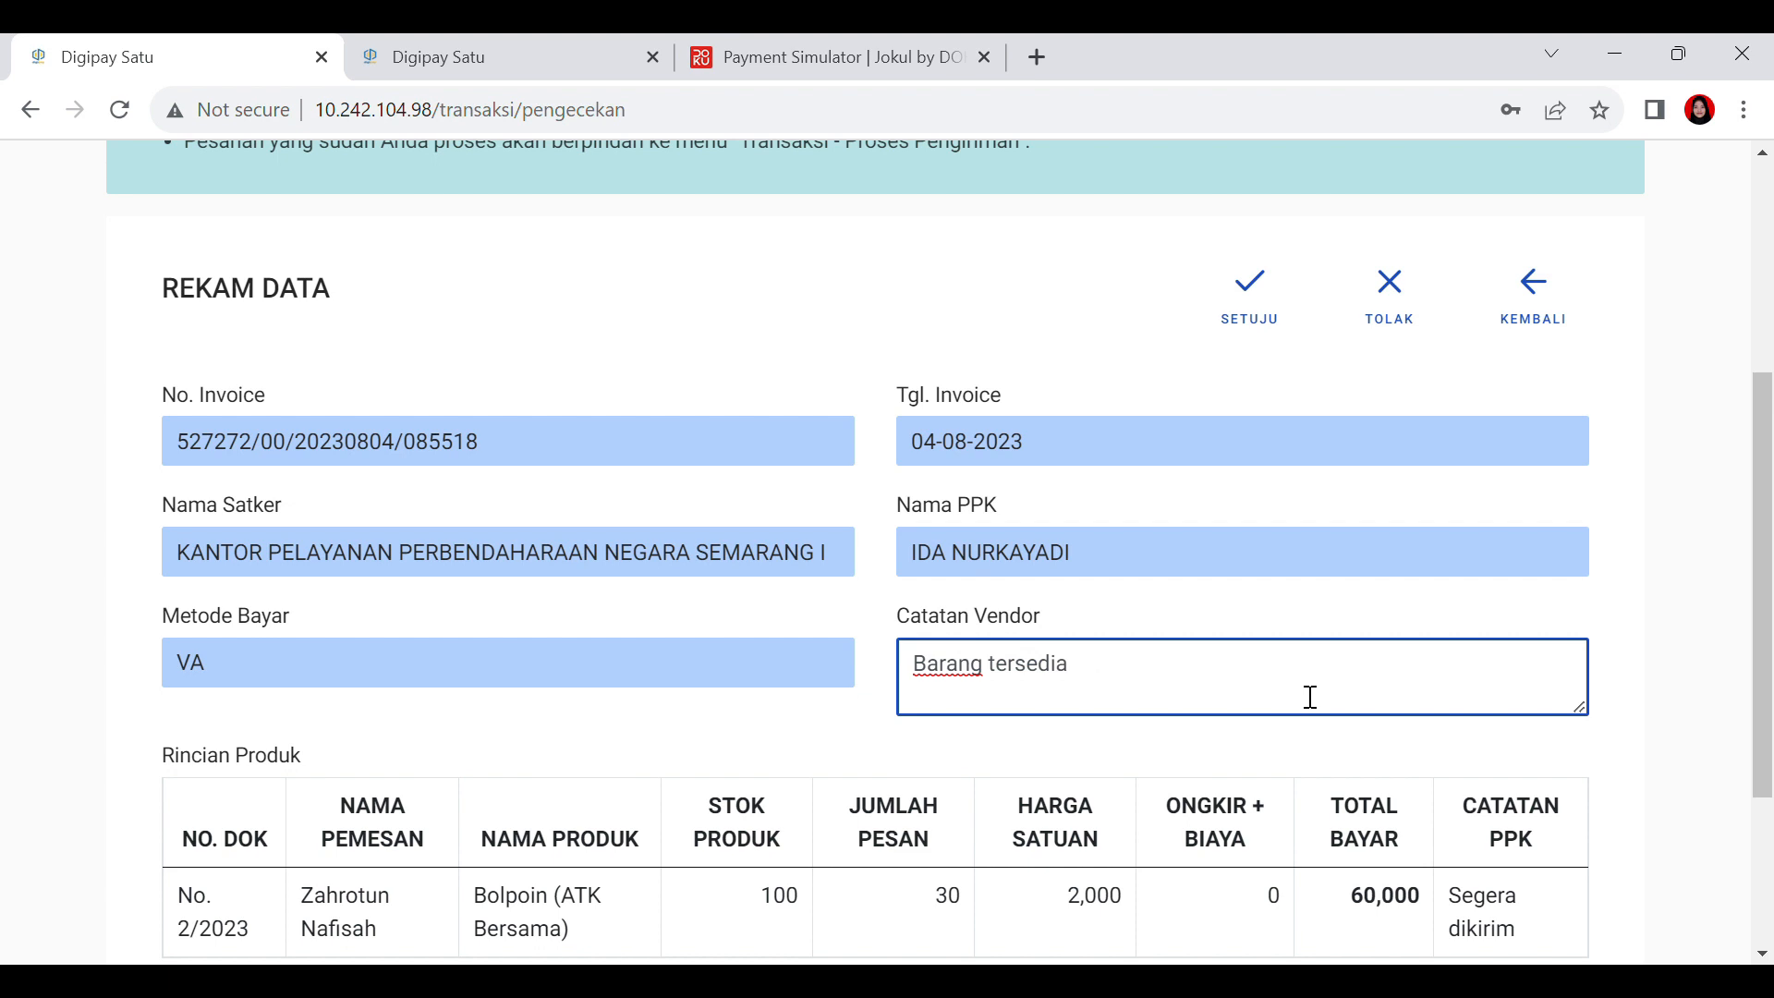
scroll(1349, 657, "down", 3)
scroll(1294, 601, "up", 8)
left_click(1263, 684)
scroll(1473, 737, "down", 4)
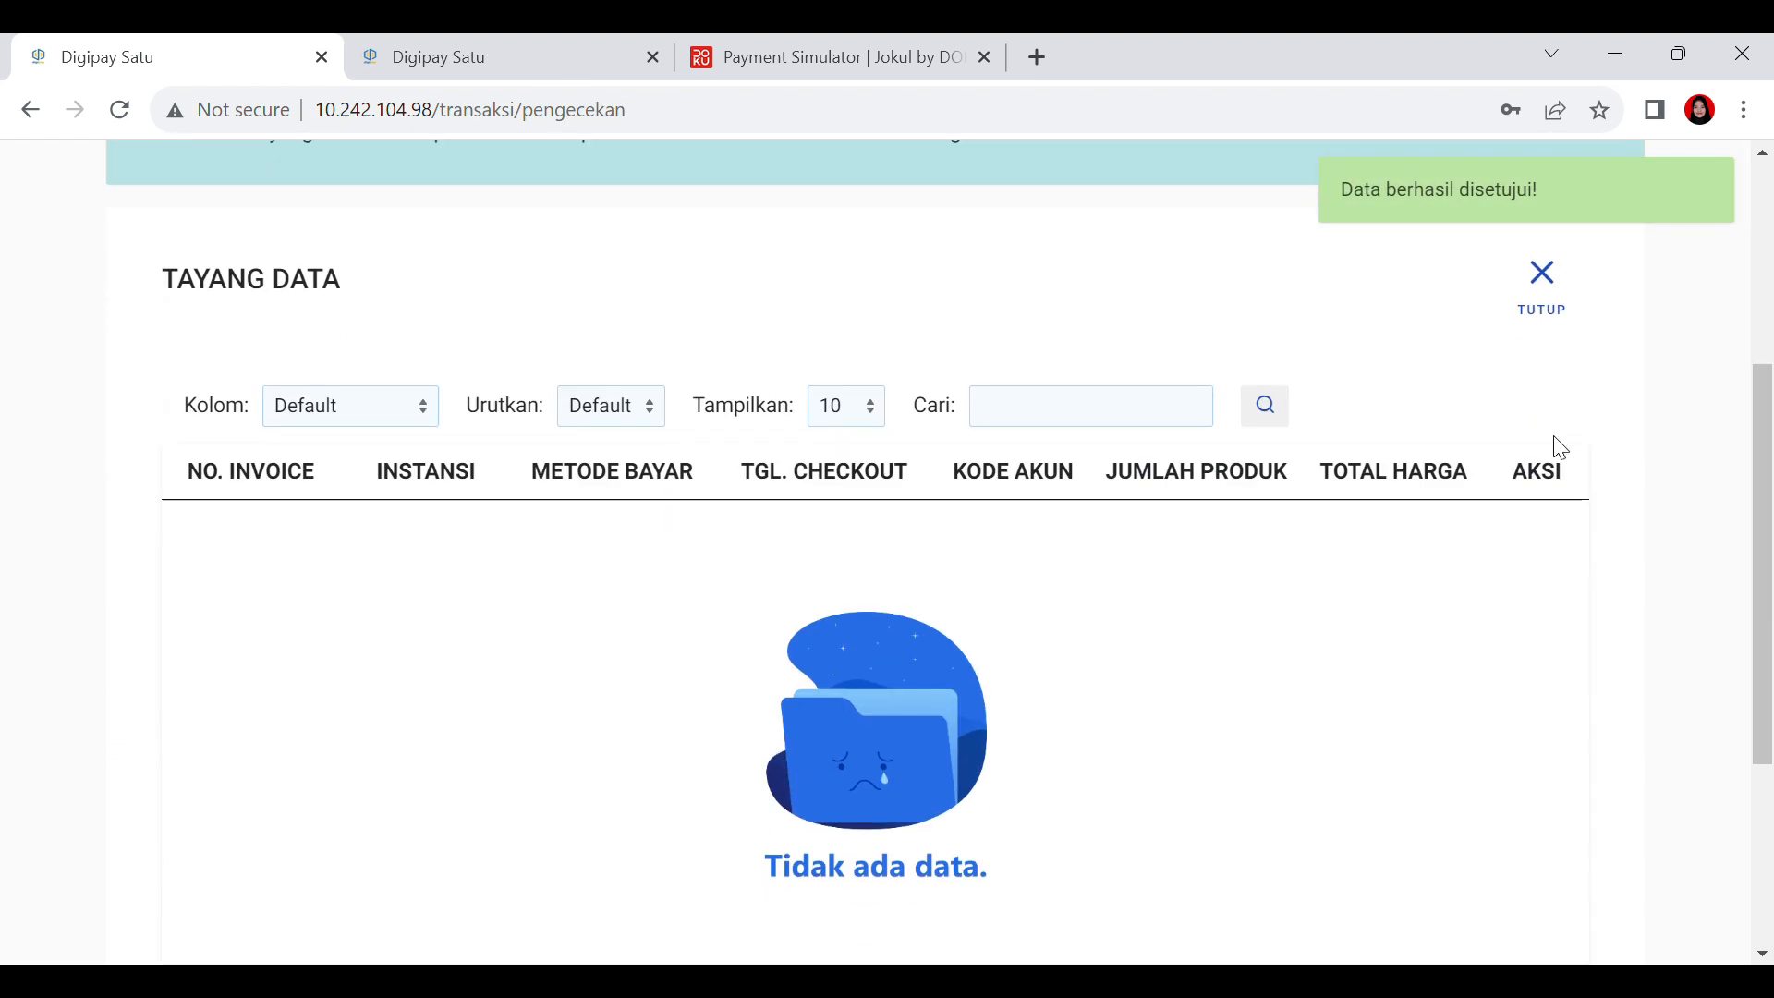
scroll(1474, 534, "up", 5)
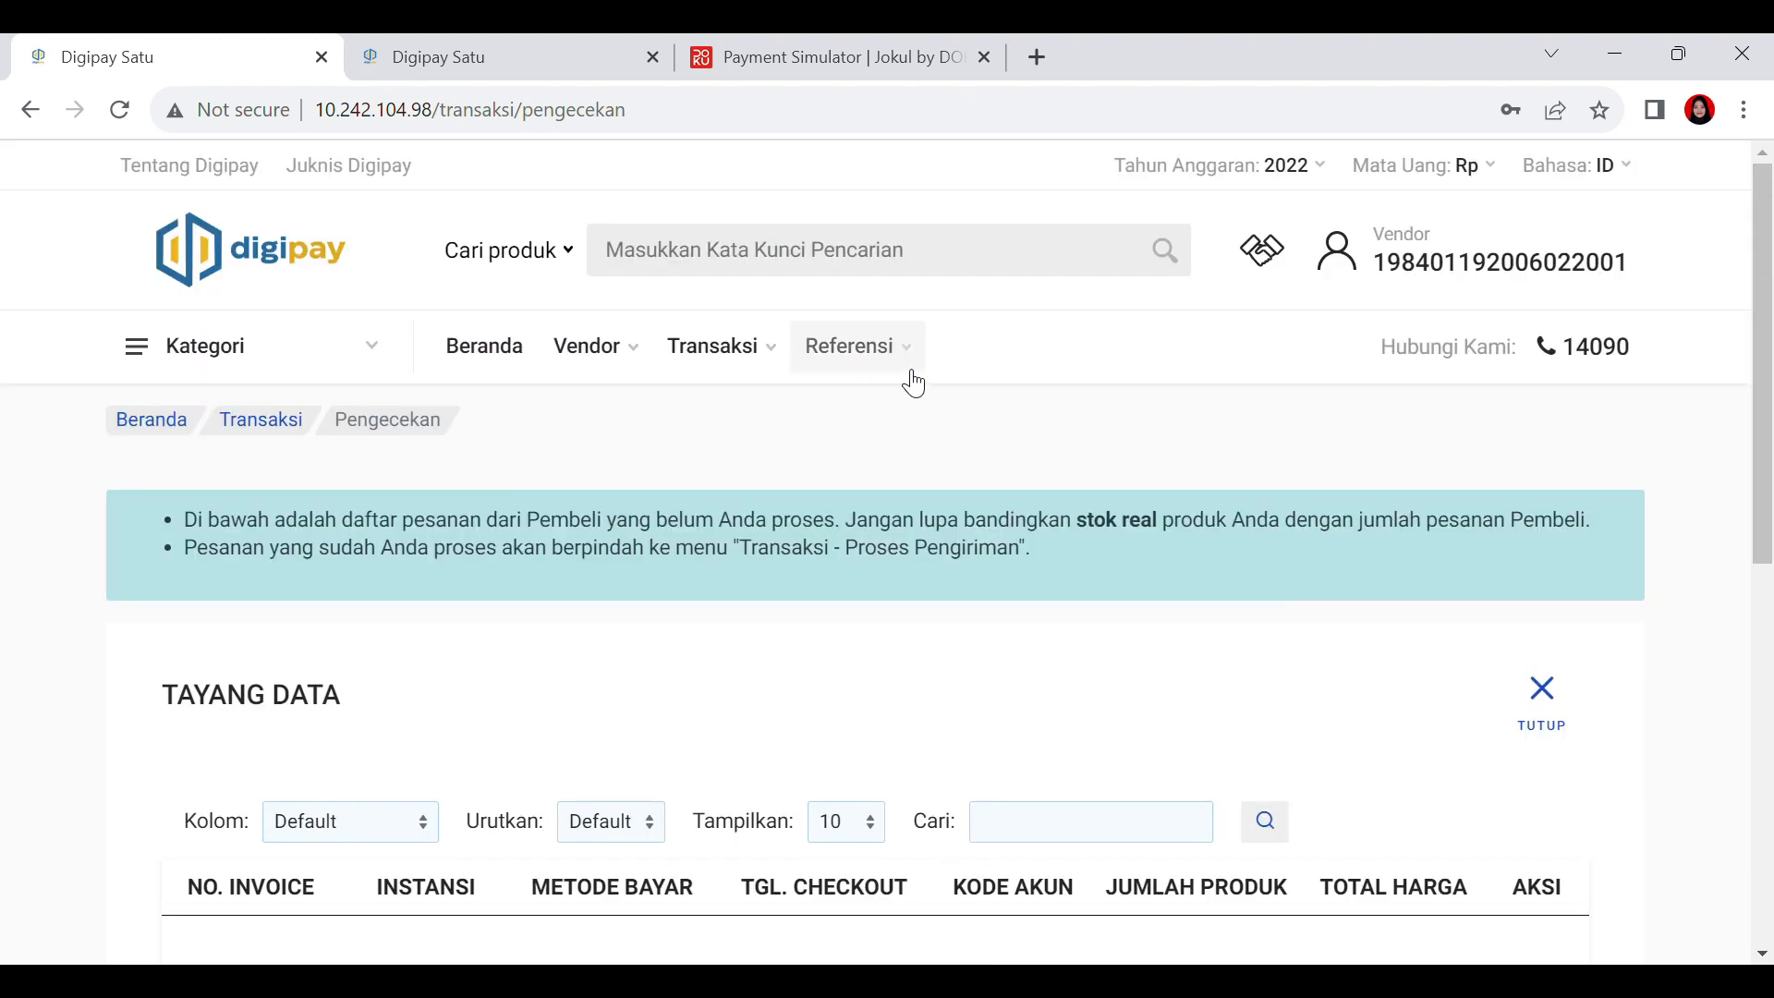
Step: Open the vendor's shipping process and examine the instructions and the ballpoint order's delivery address, deadline and due date
mouse_move(791, 376)
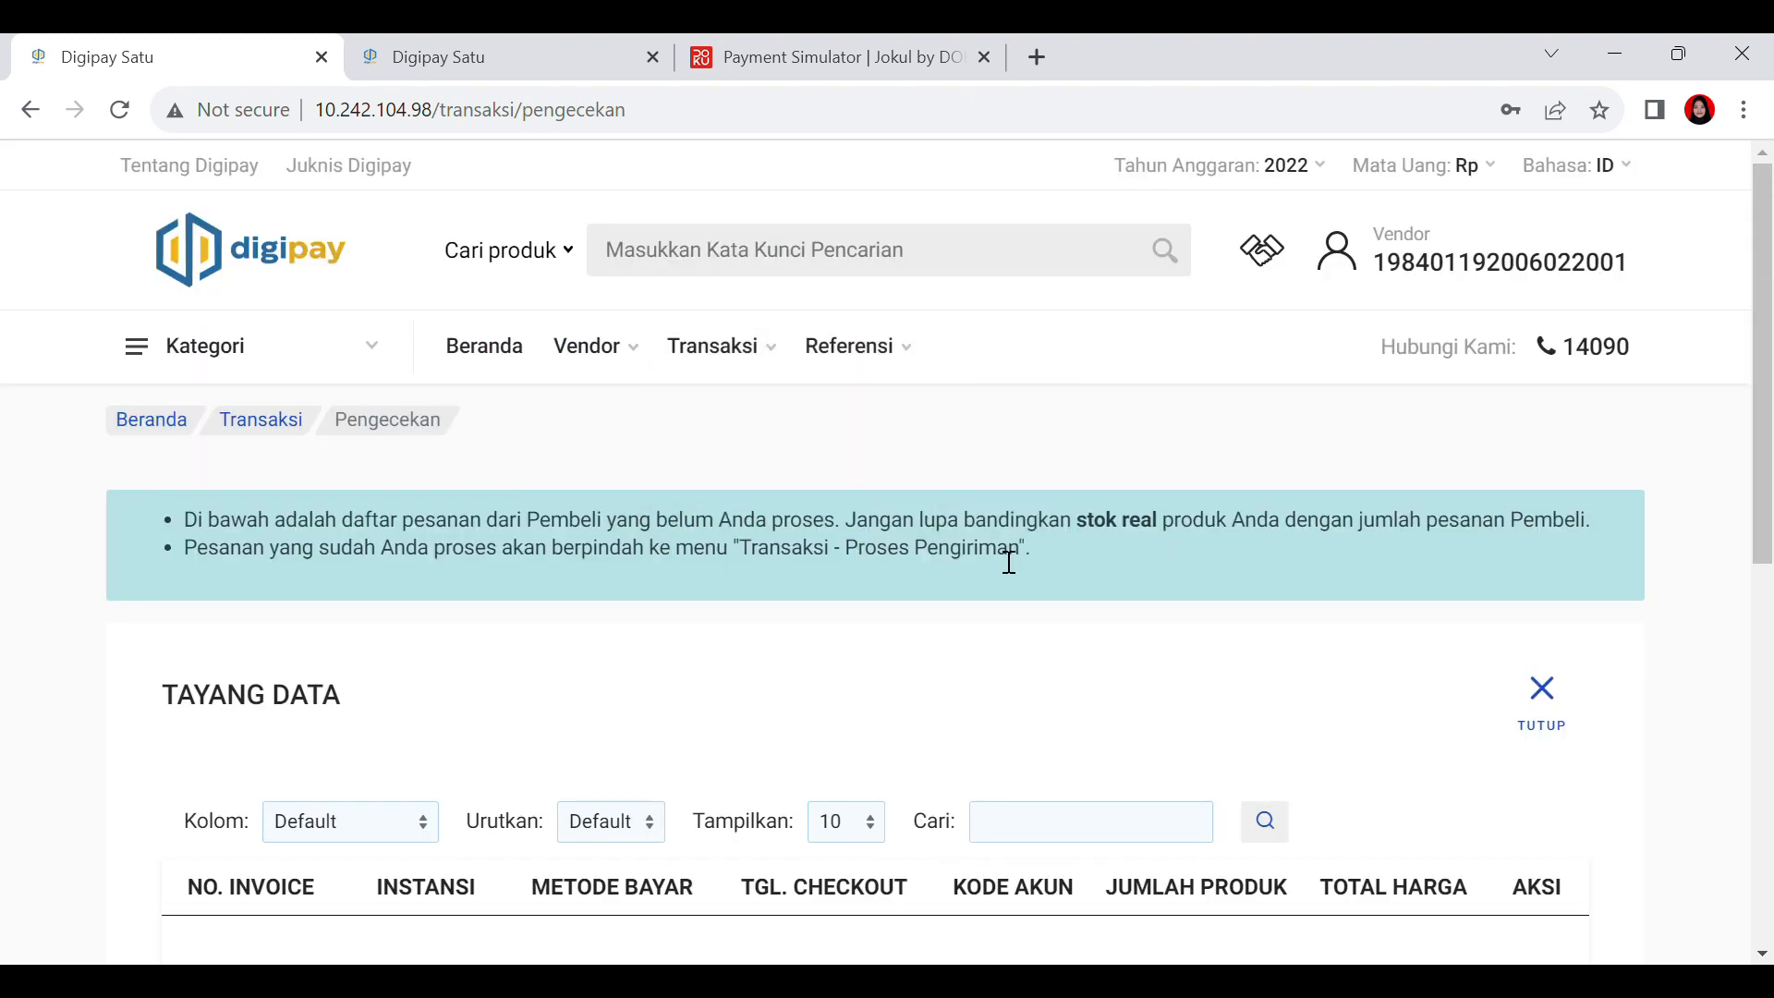
mouse_move(711, 365)
left_click(776, 495)
scroll(804, 549, "down", 4)
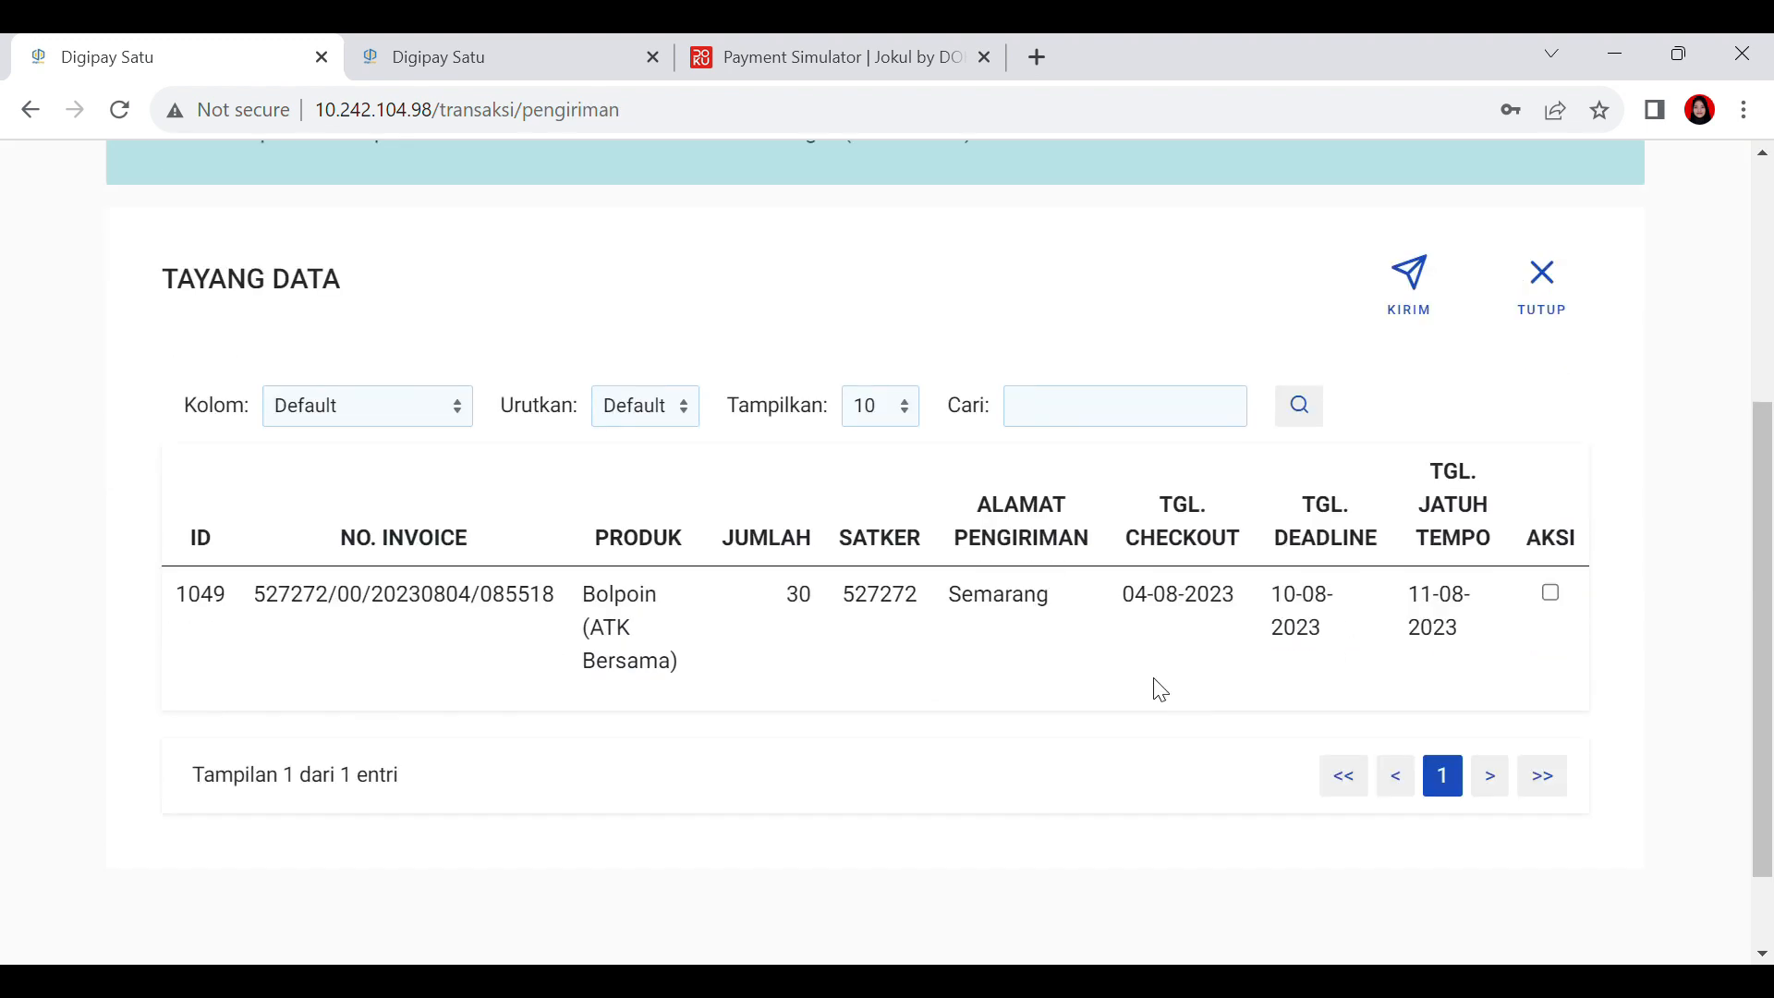
scroll(1085, 588, "up", 4)
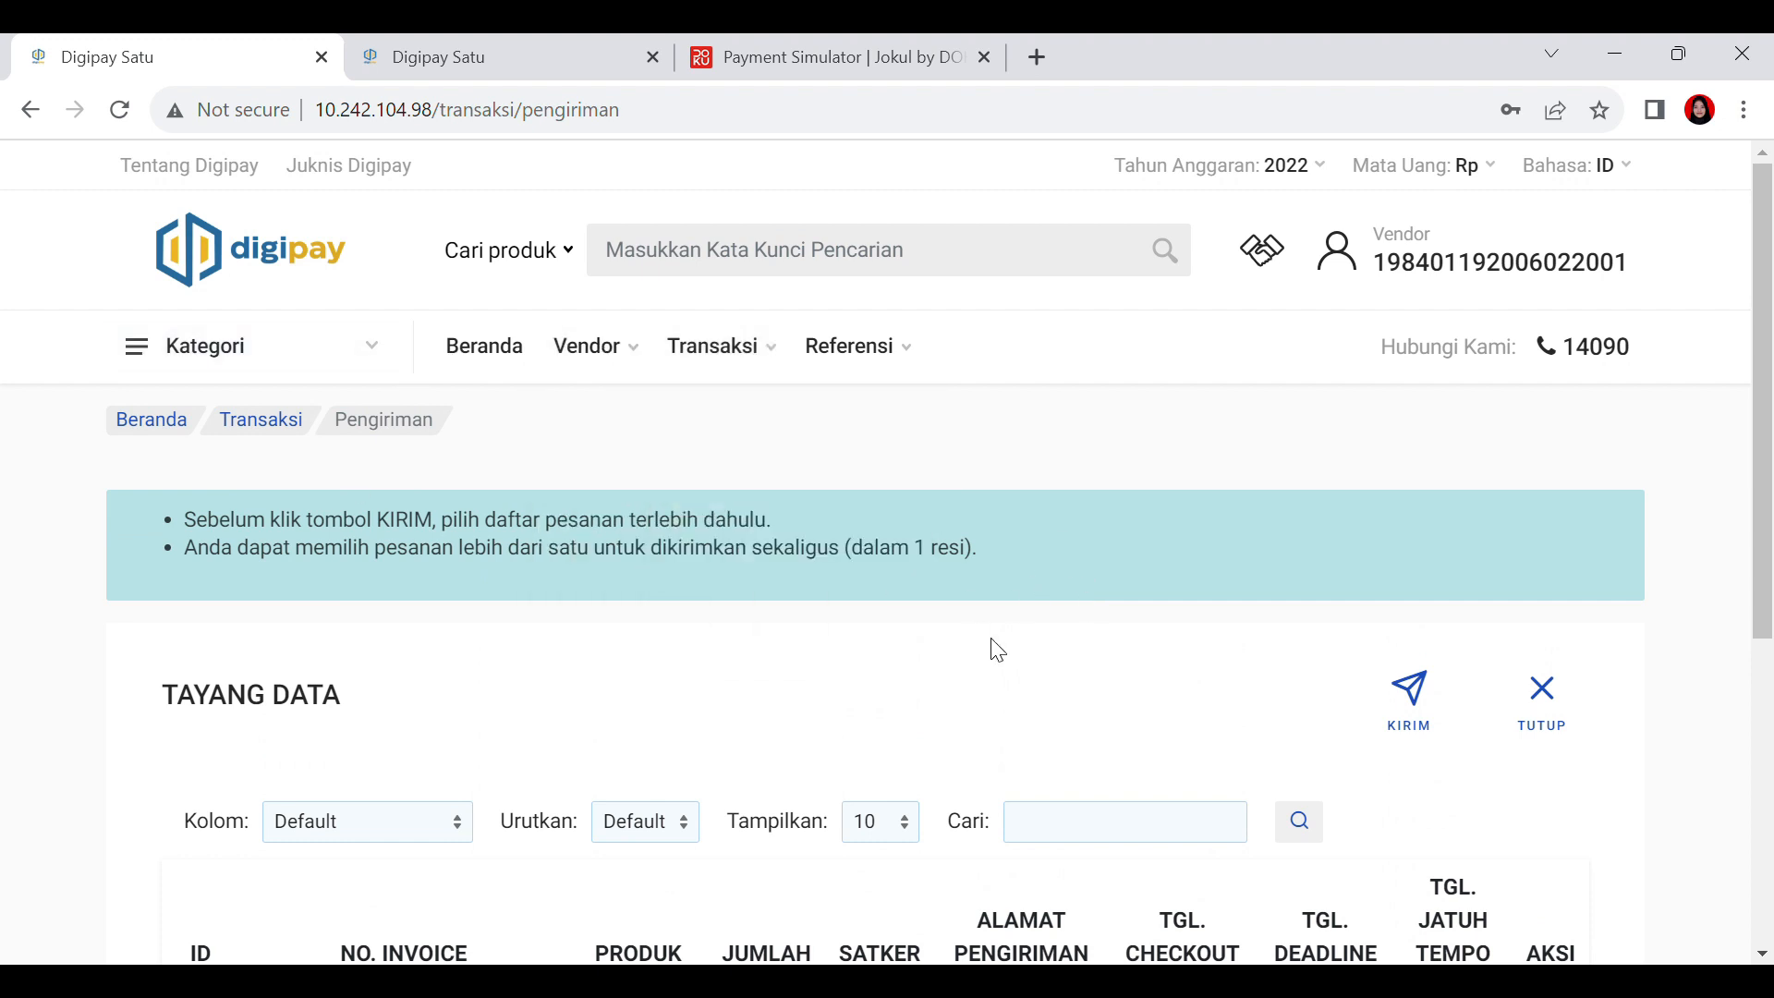
scroll(1201, 739, "down", 4)
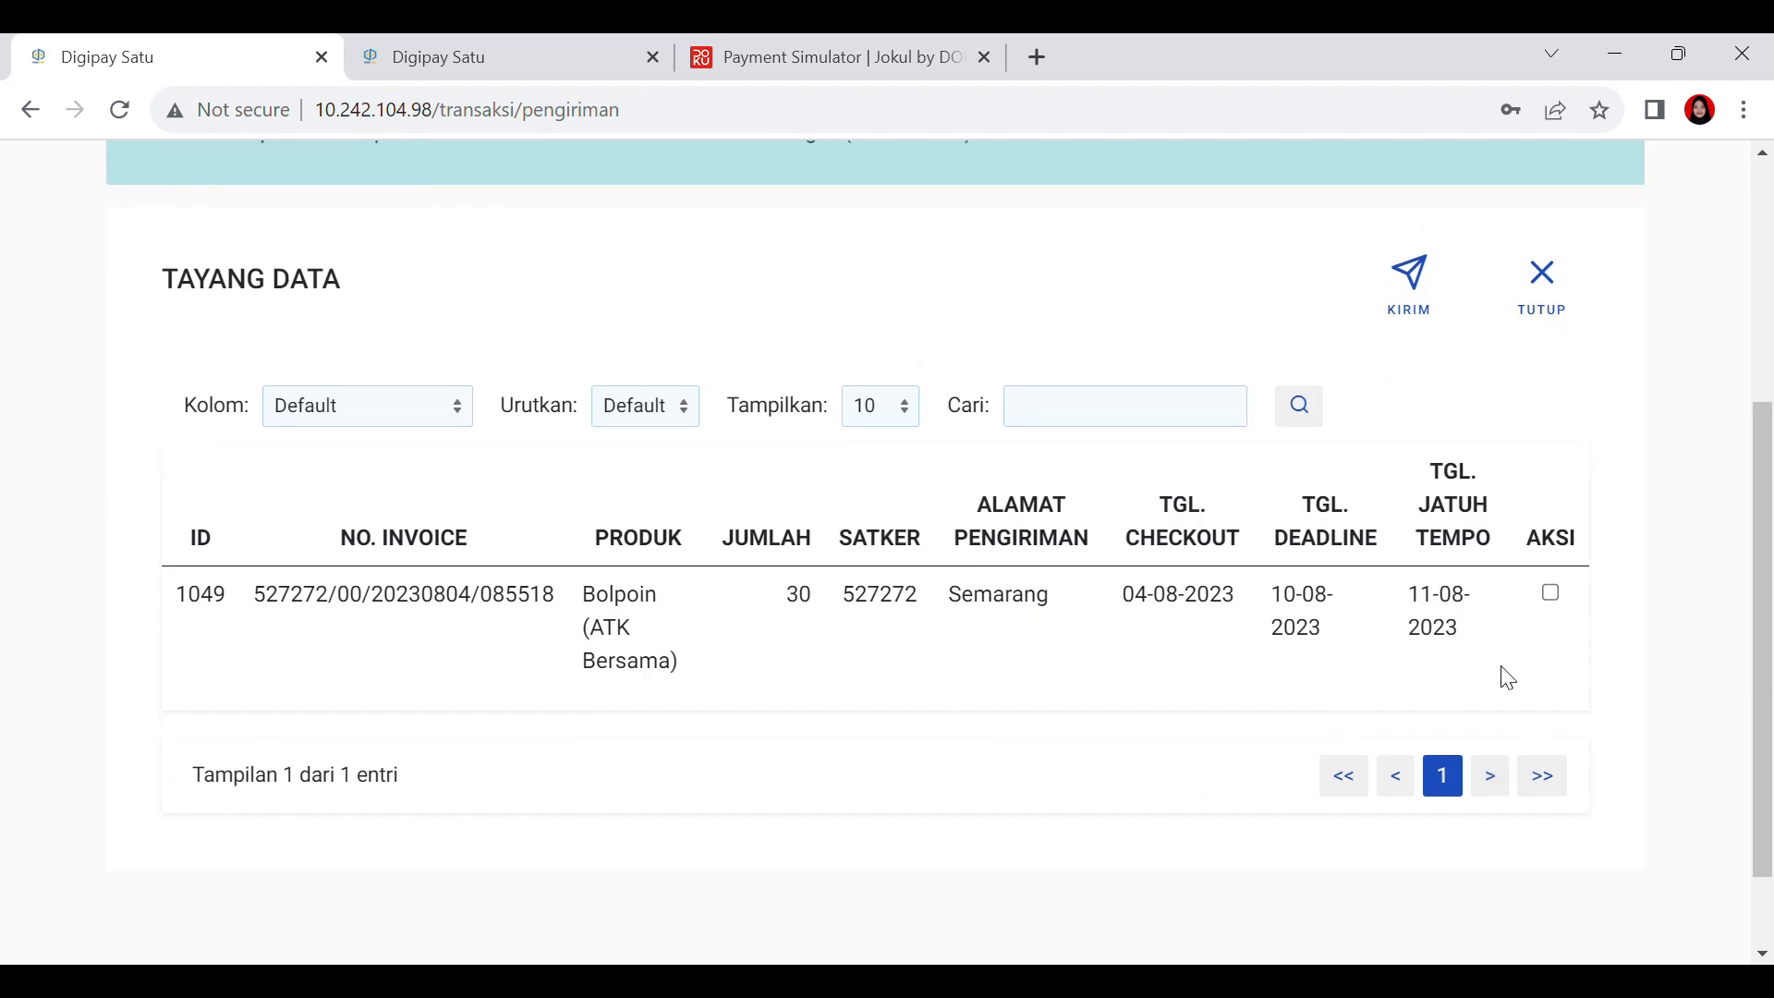
scroll(971, 543, "up", 4)
left_click(711, 346)
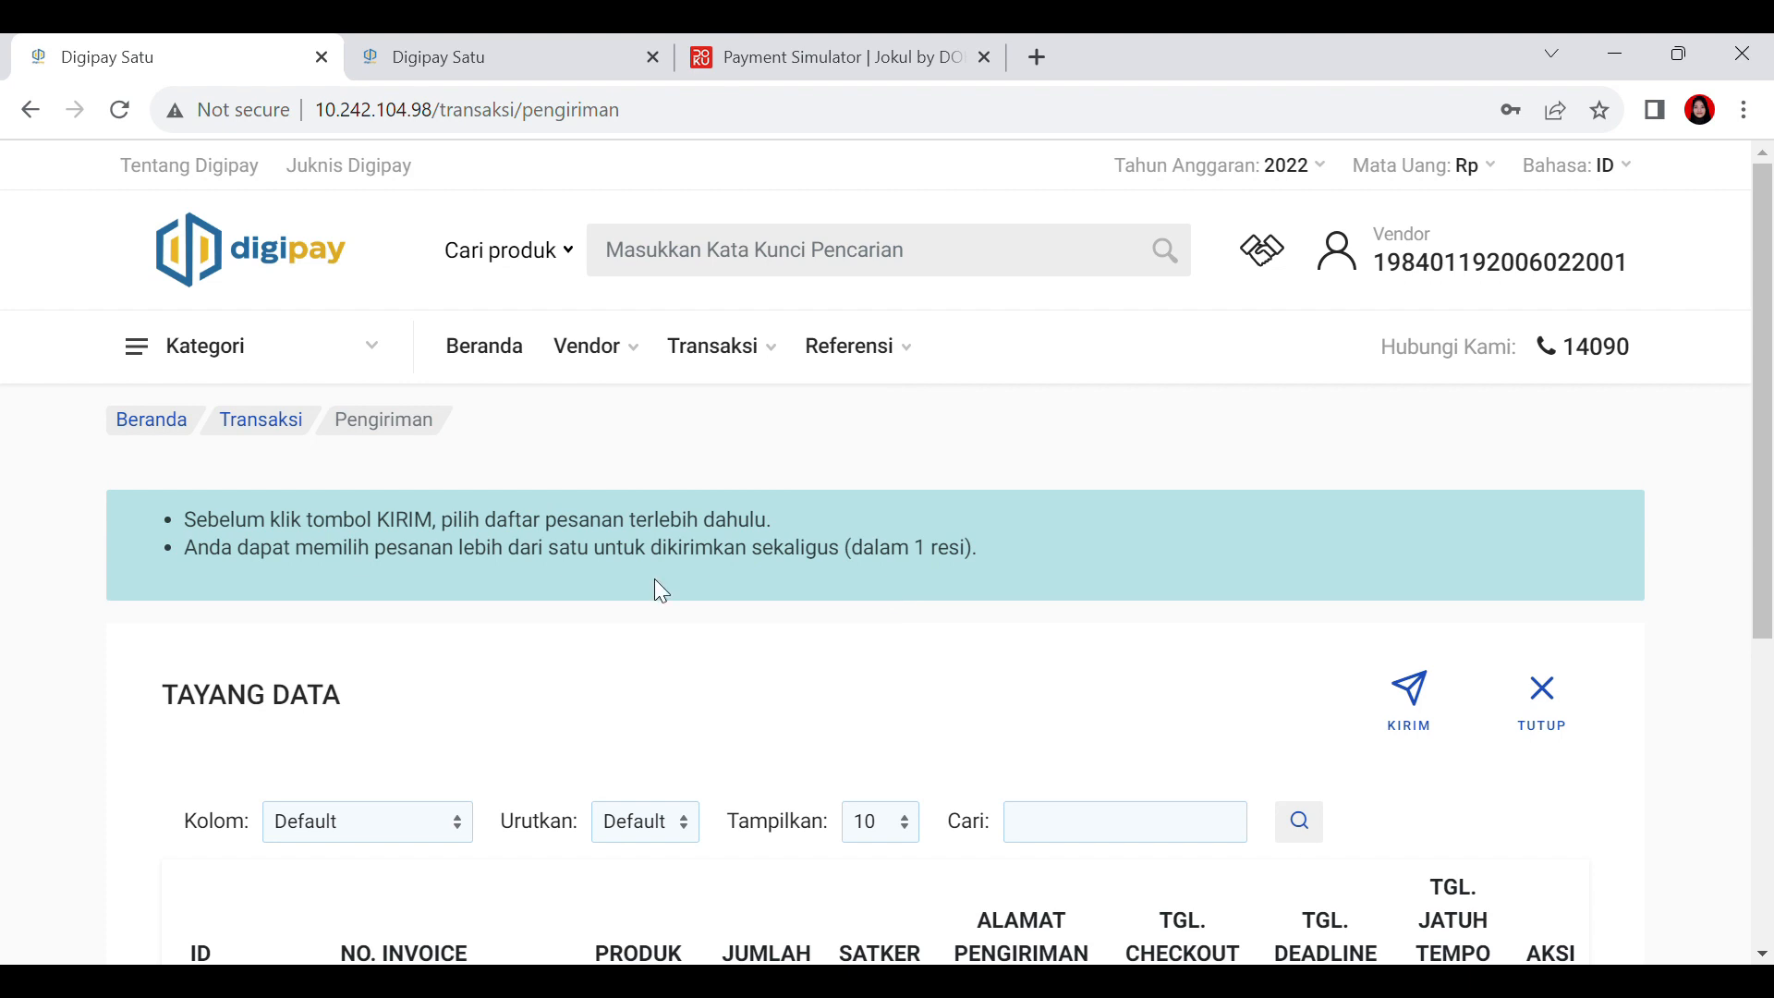
Step: Open the vendor staff list and review the authority levels registered for each shop
mouse_move(596, 374)
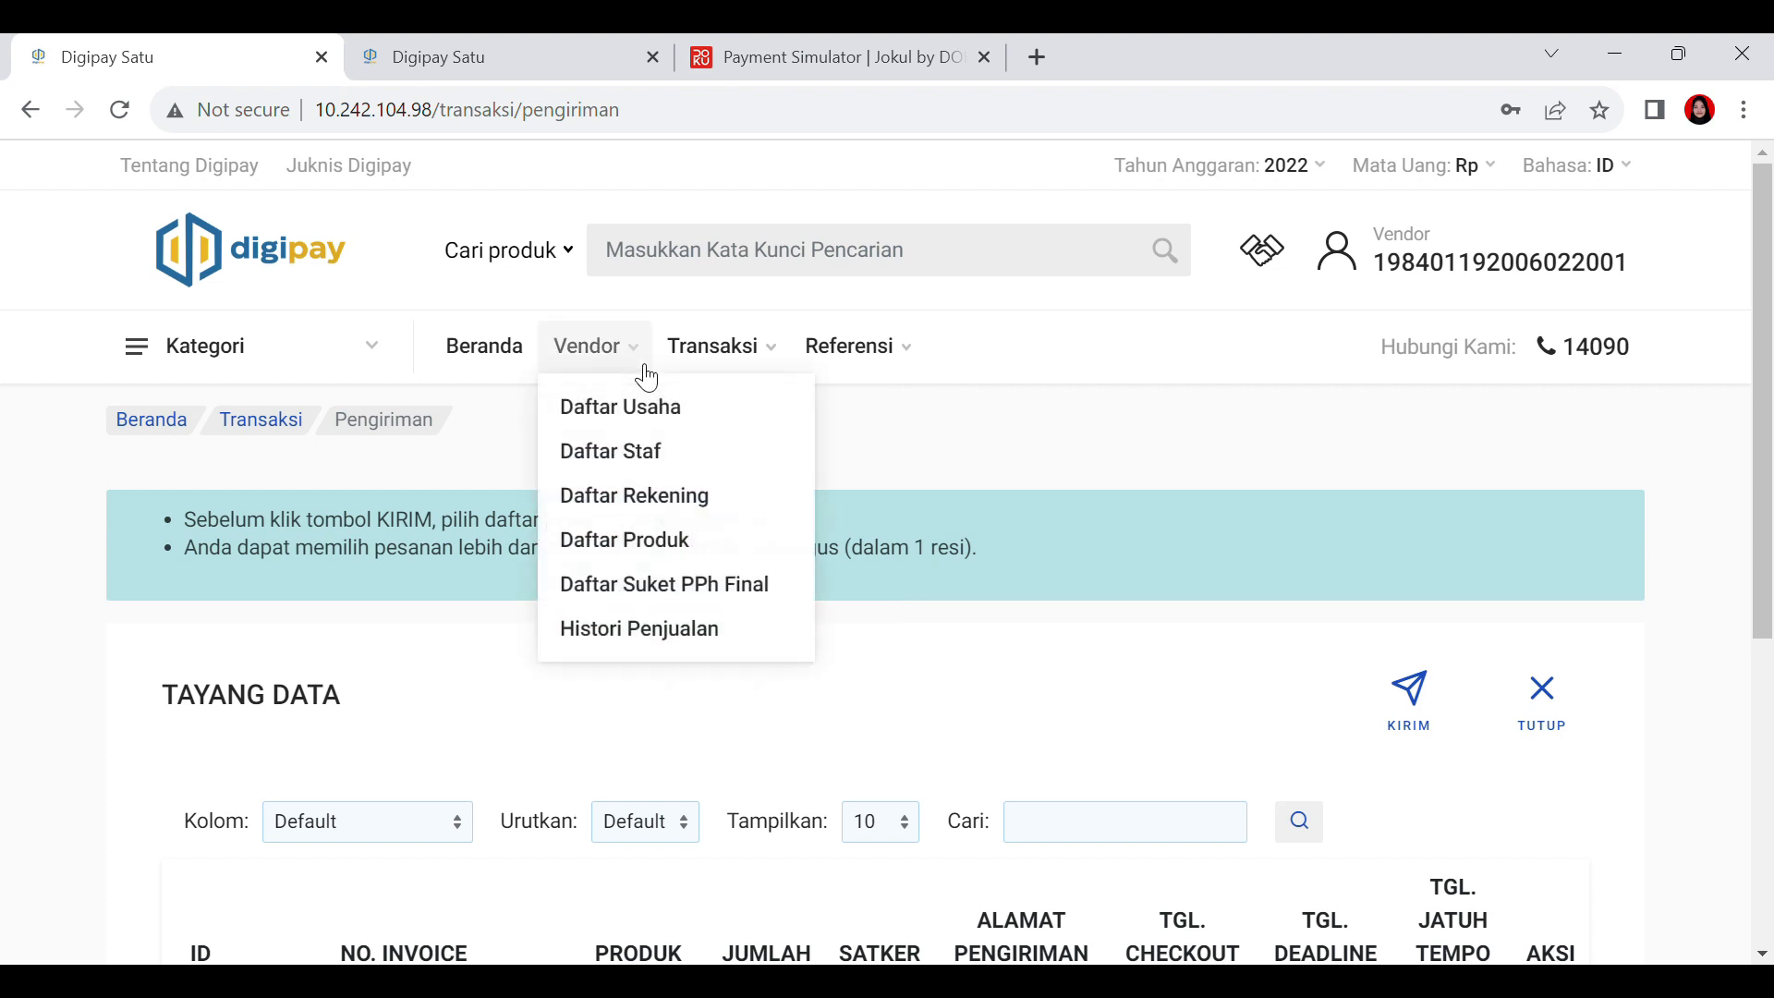
left_click(637, 452)
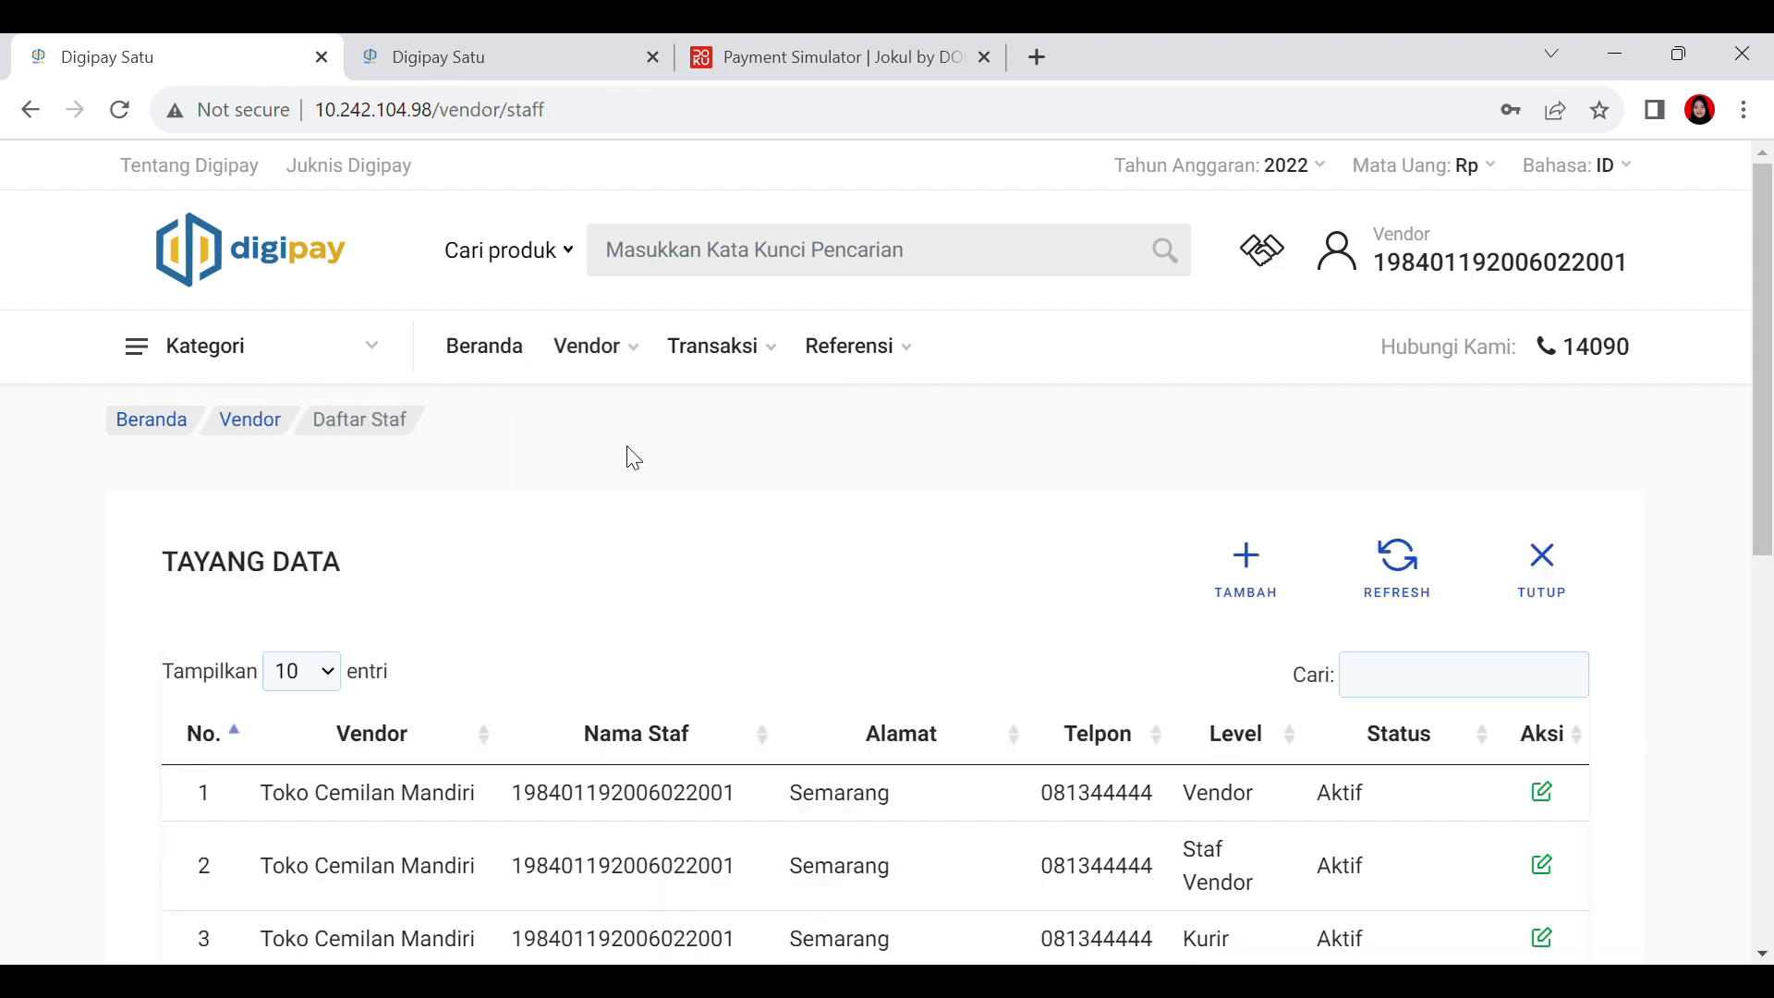
scroll(1176, 665, "down", 3)
scroll(1237, 762, "down", 3)
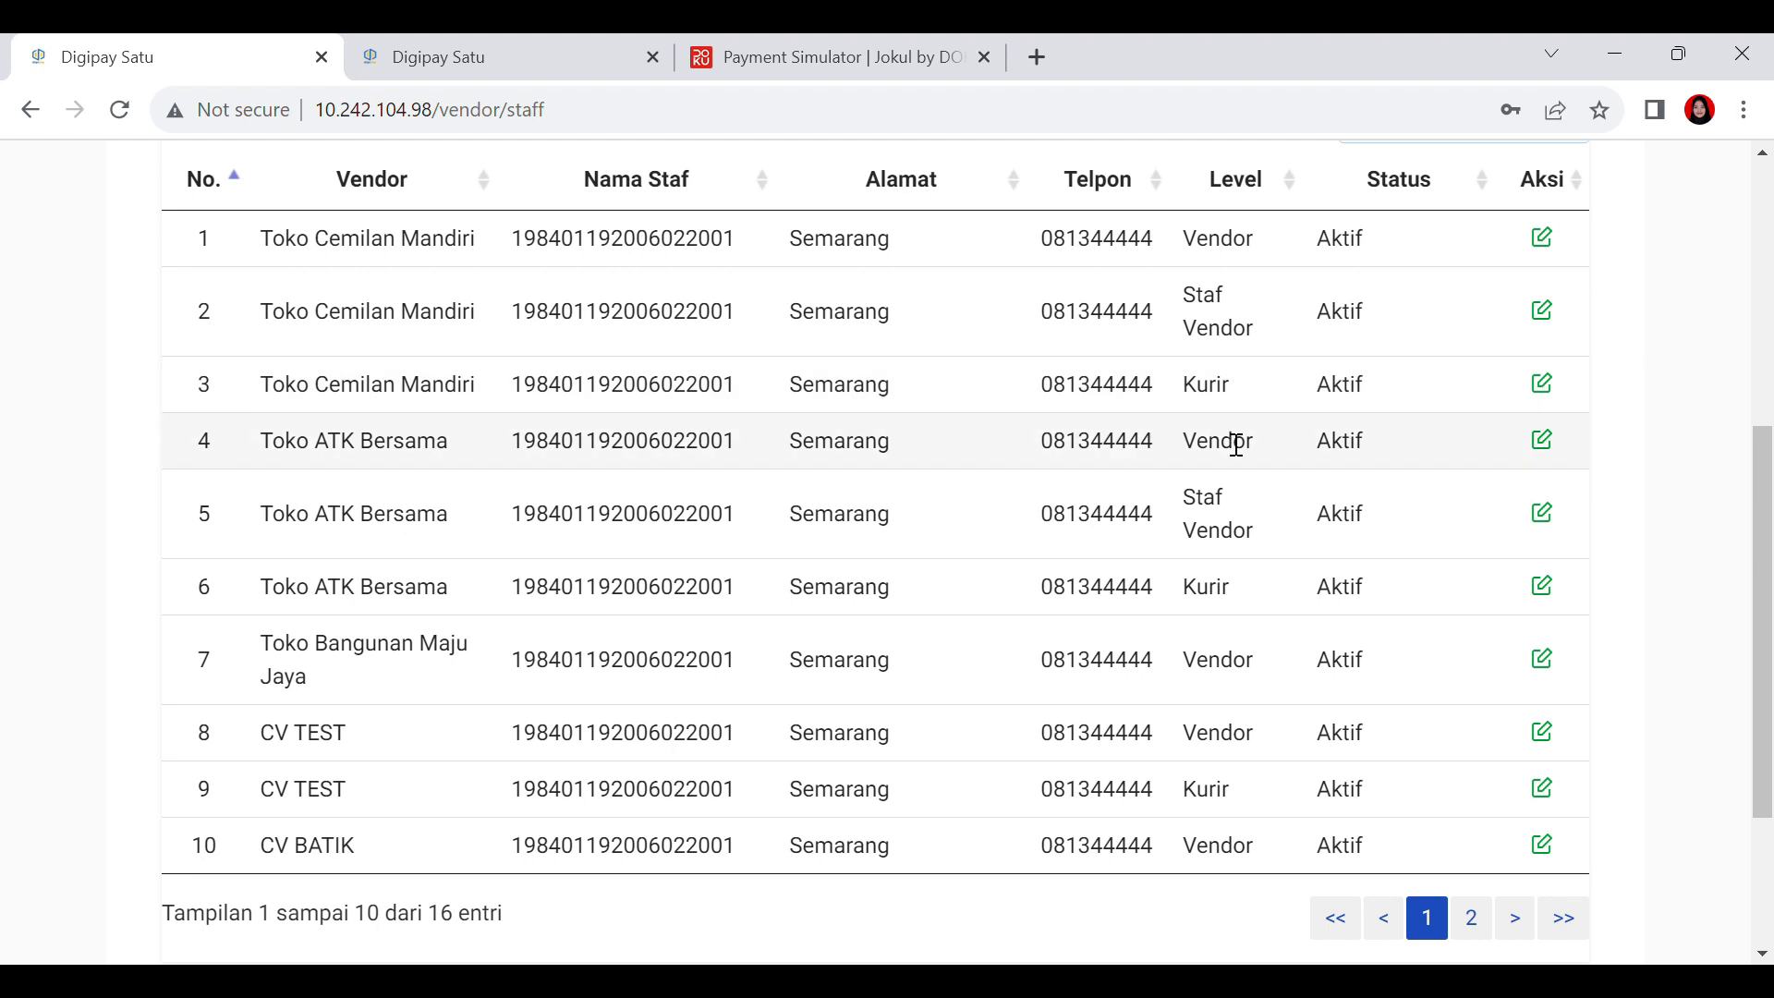
scroll(1197, 434, "up", 6)
Step: Fill in a new staff record for Toko ATK Bersama with username 123, level Kurir and status Aktif, and discard it
left_click(1220, 601)
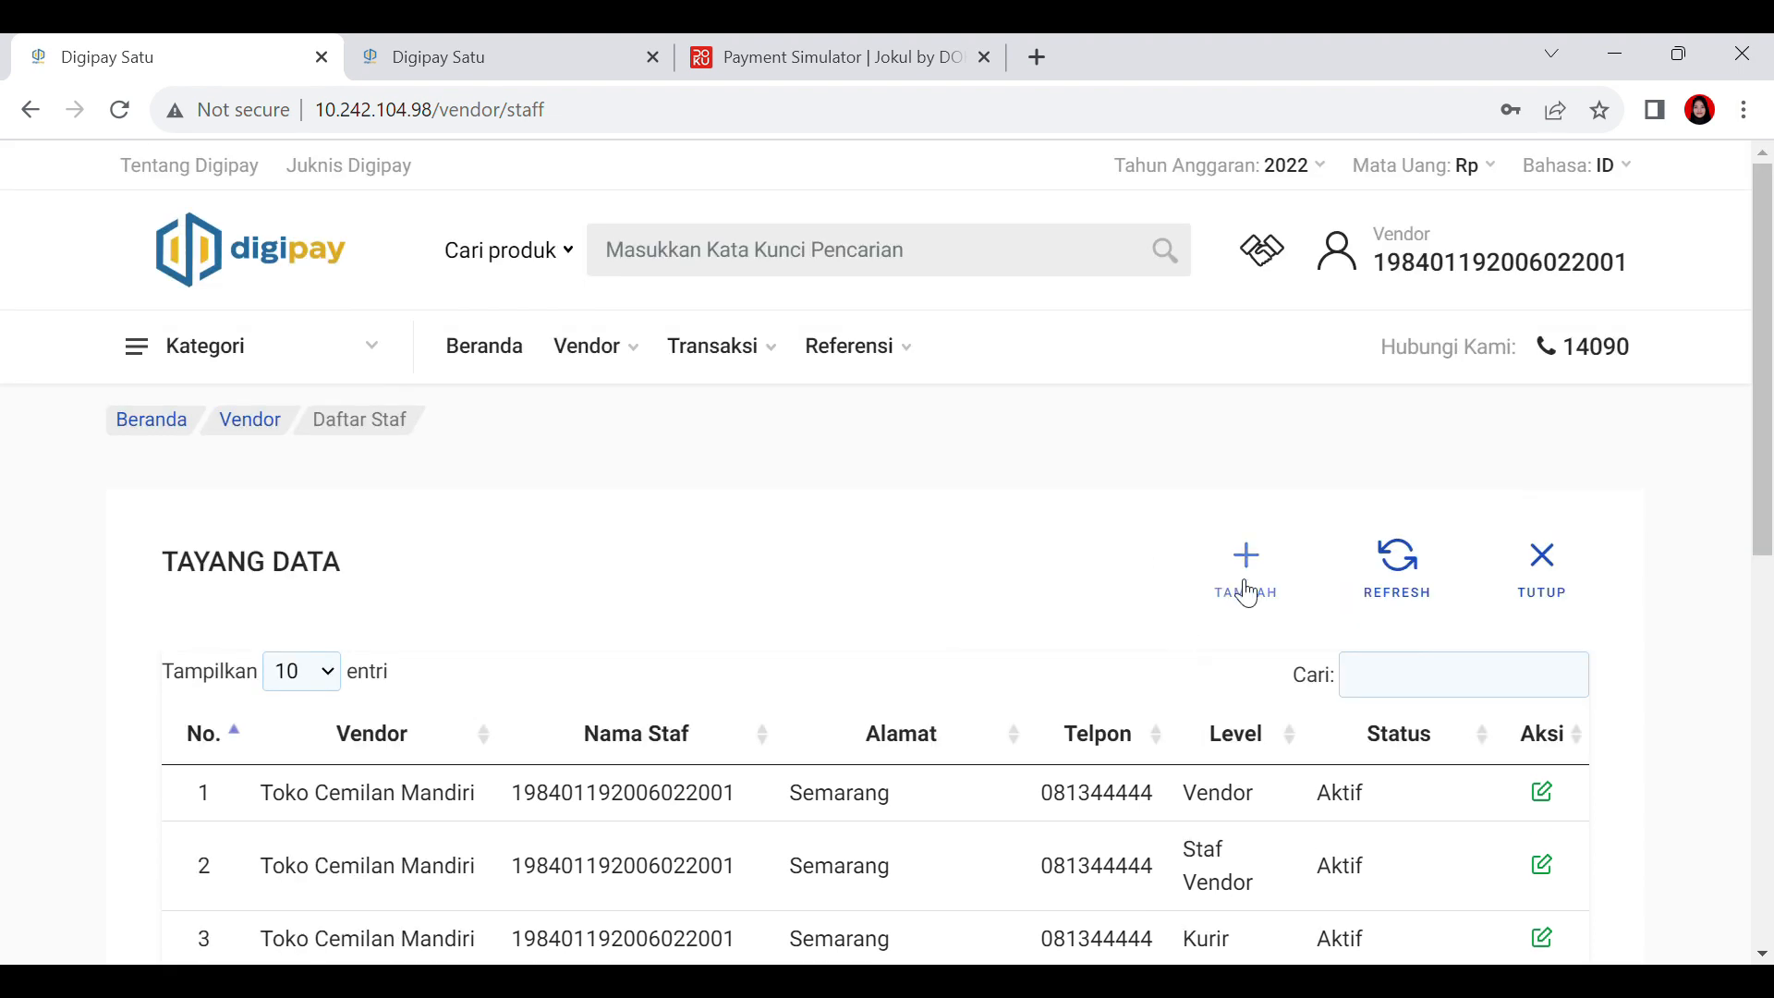
left_click(640, 745)
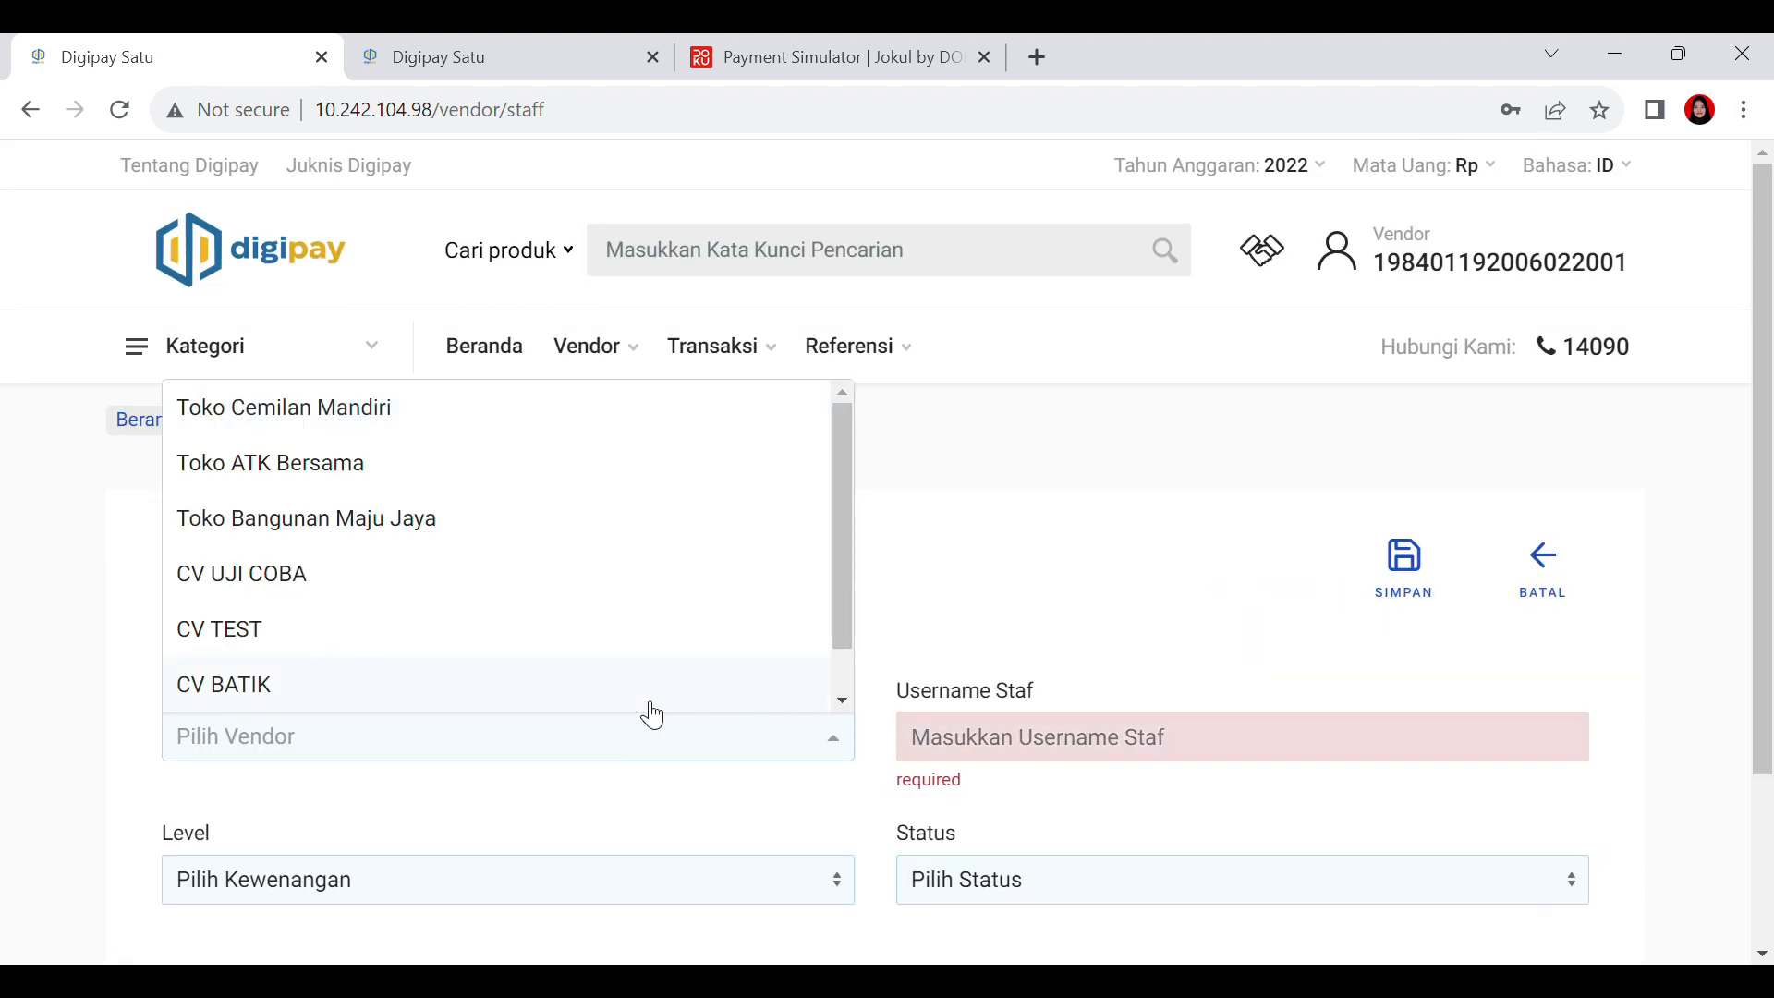
left_click(729, 484)
left_click(917, 746)
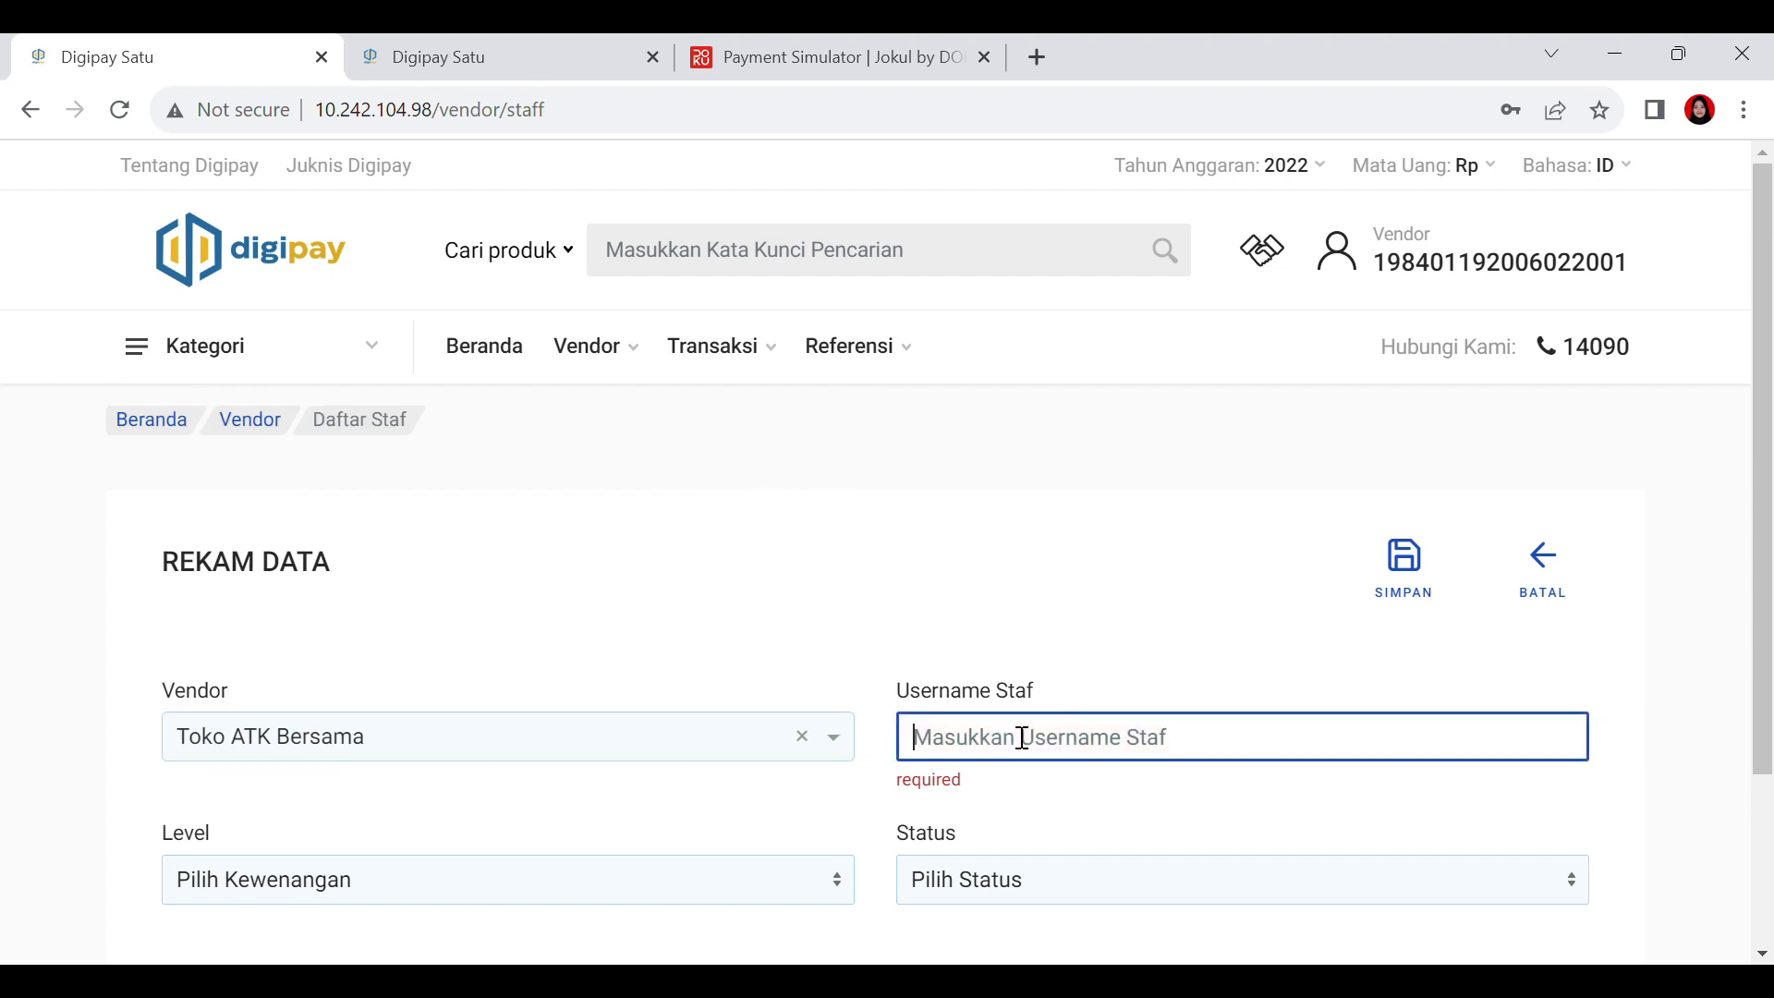
type("123")
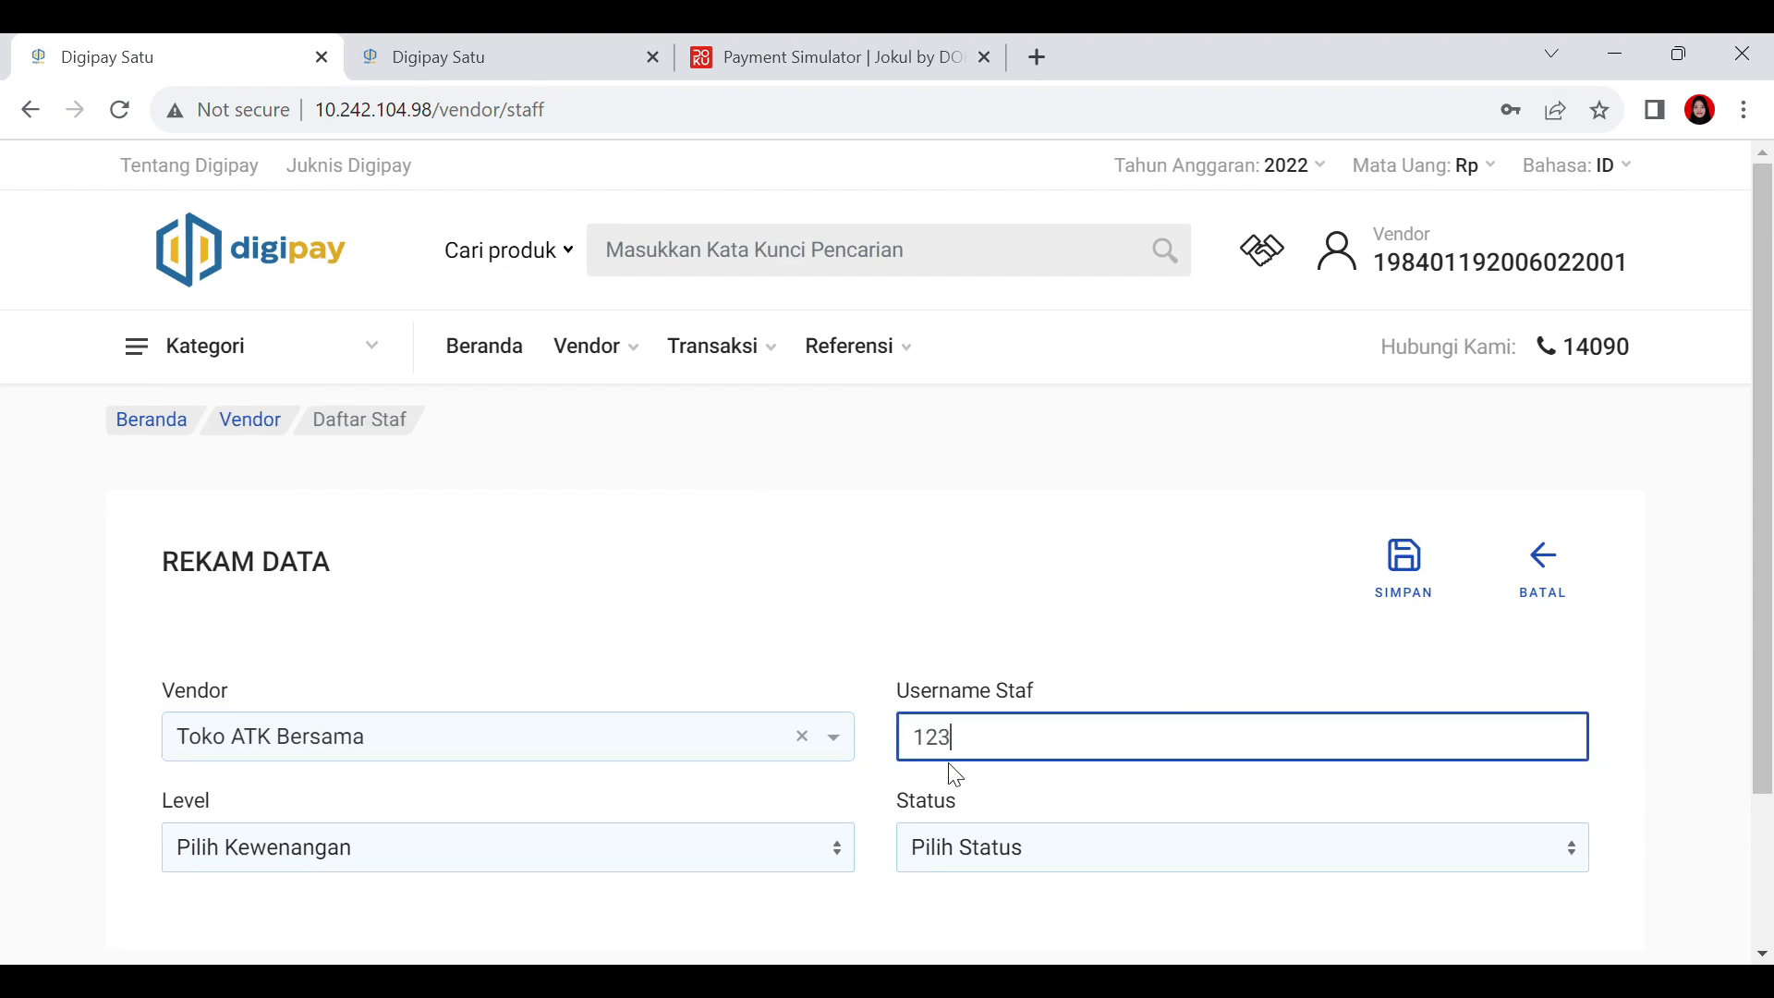
left_click(588, 864)
left_click(594, 820)
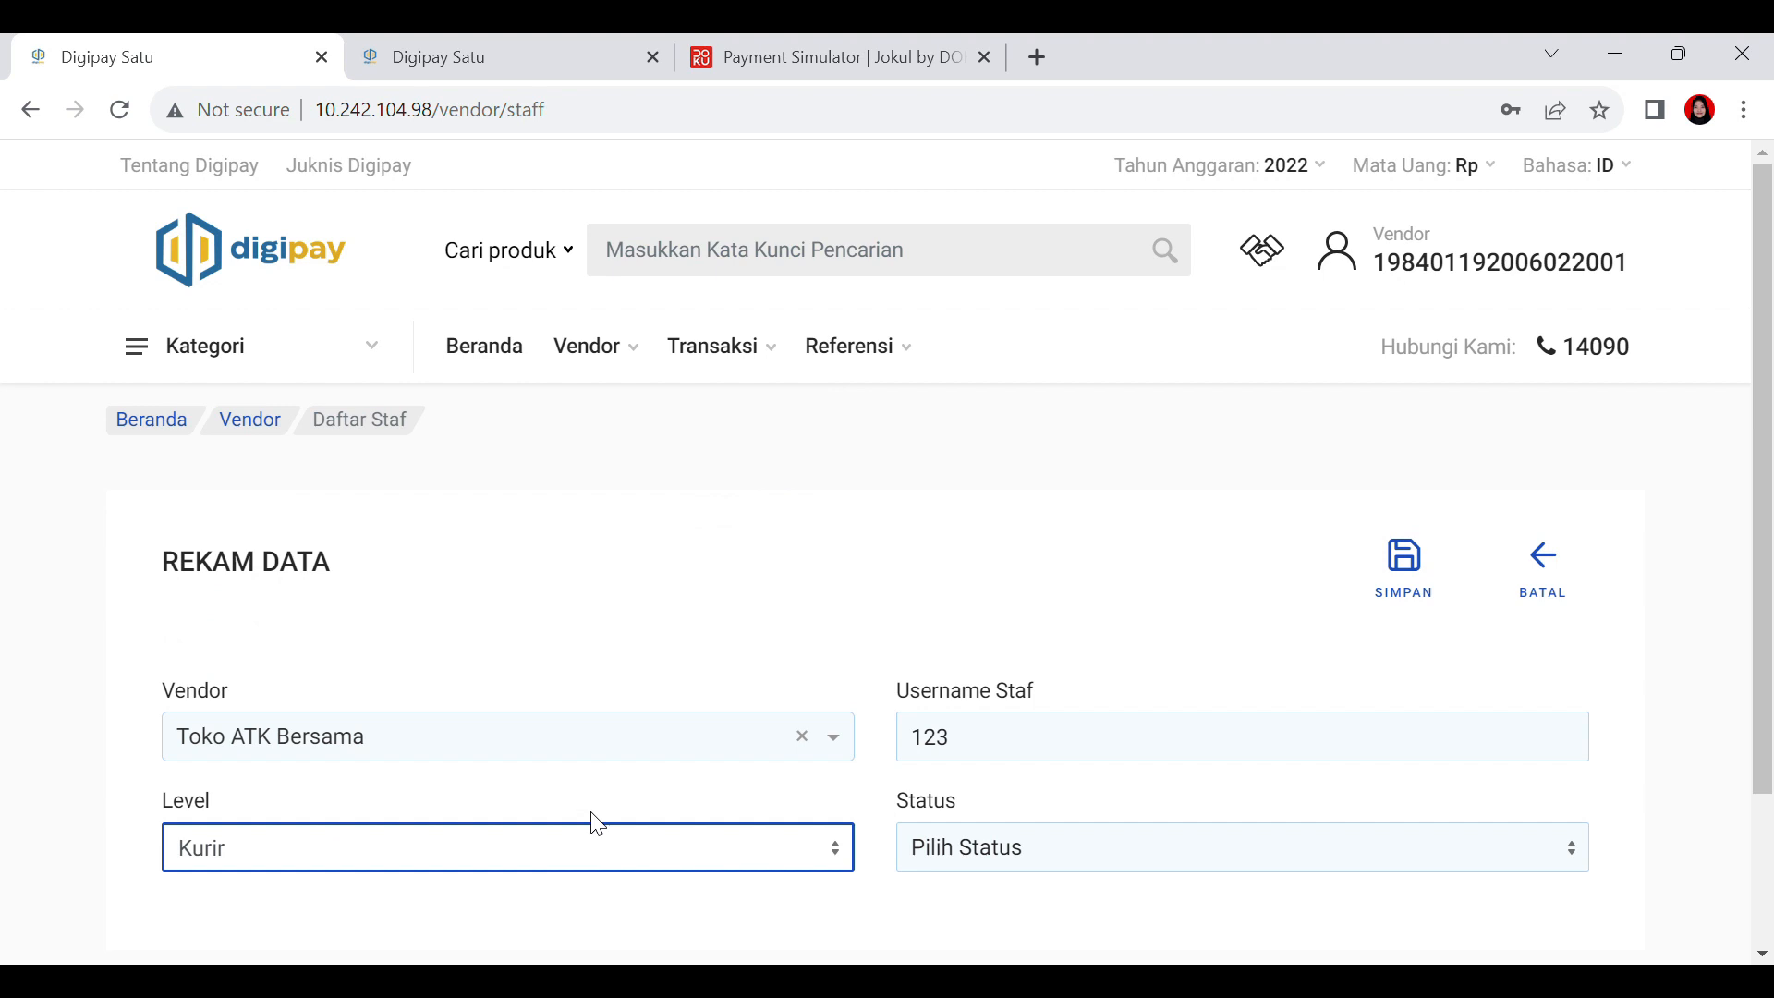
left_click(1056, 854)
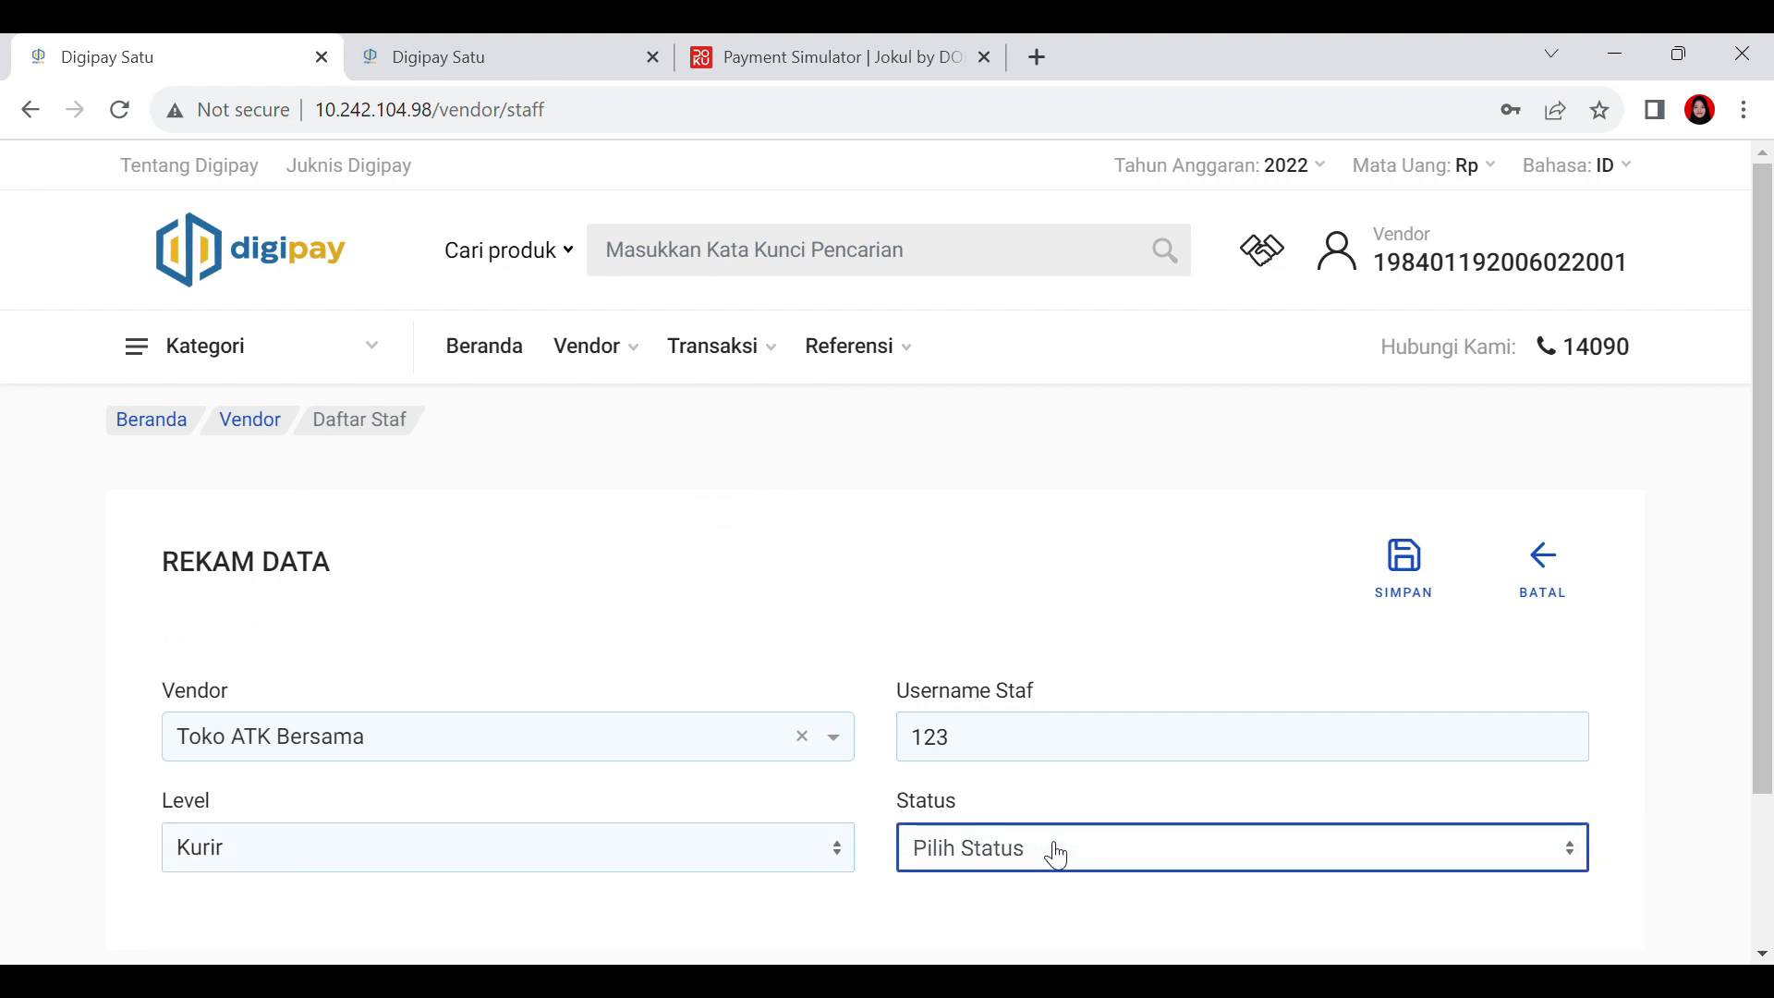
left_click(1031, 918)
scroll(1330, 641, "down", 1)
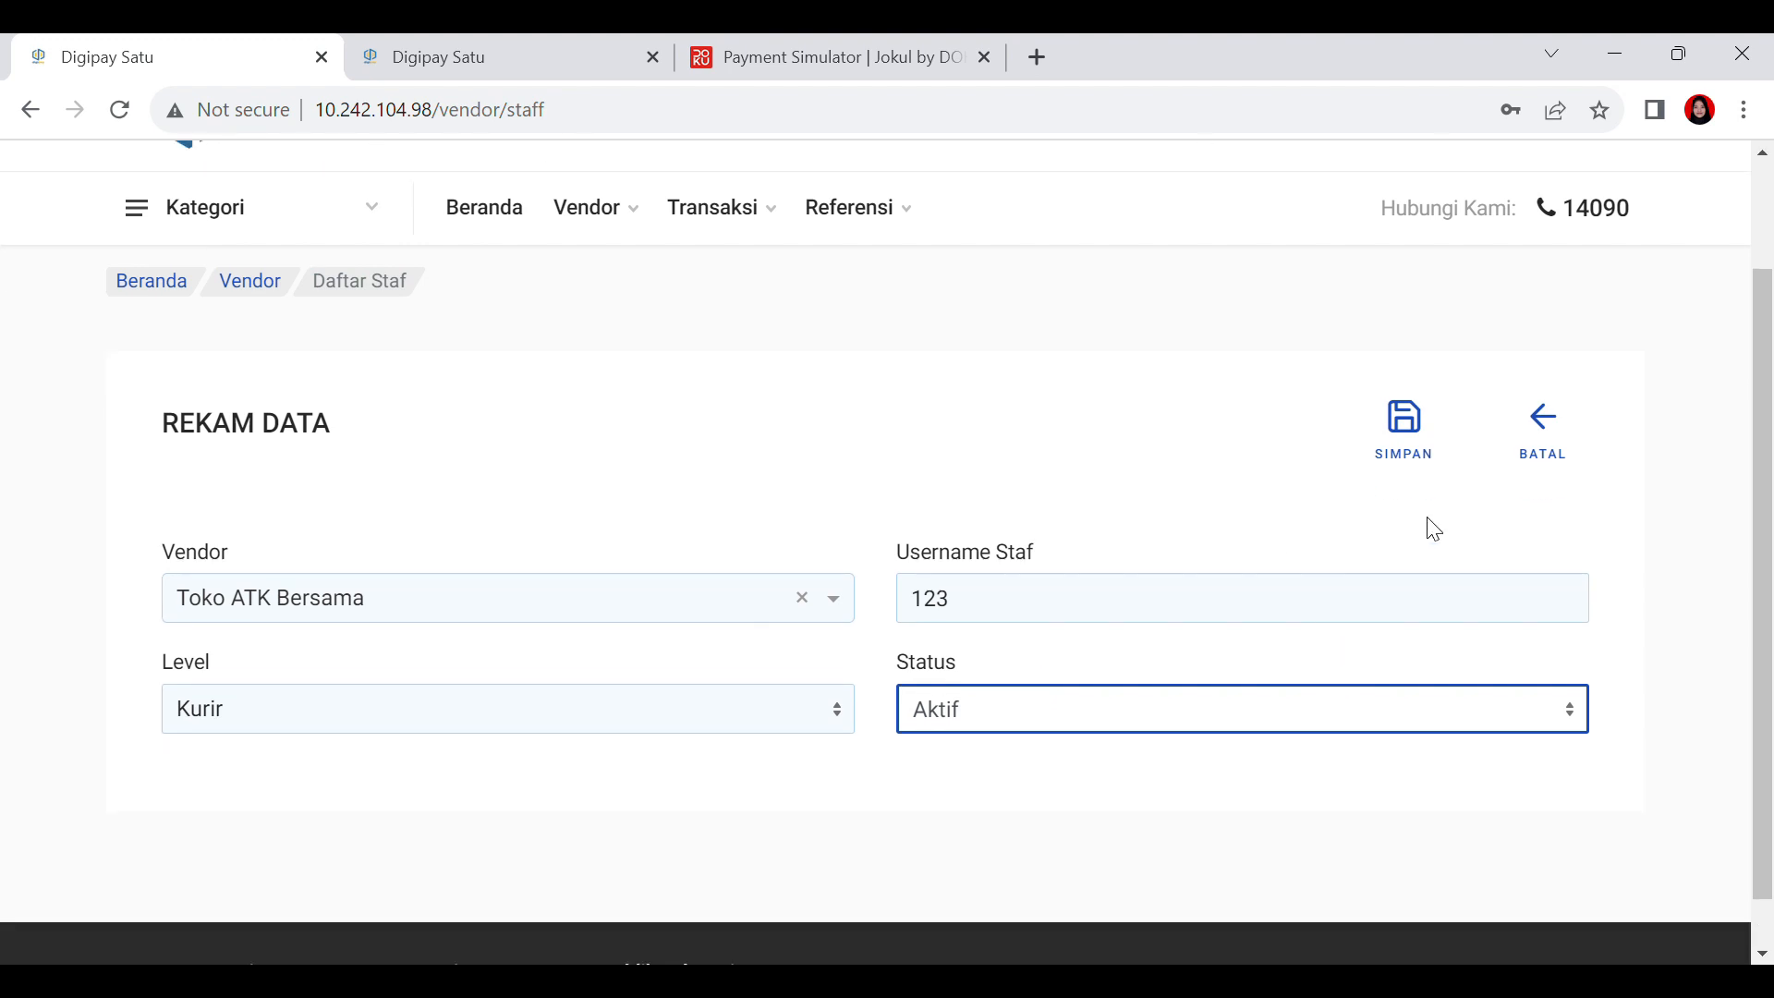
left_click(1538, 418)
scroll(1081, 657, "down", 4)
scroll(1096, 661, "up", 6)
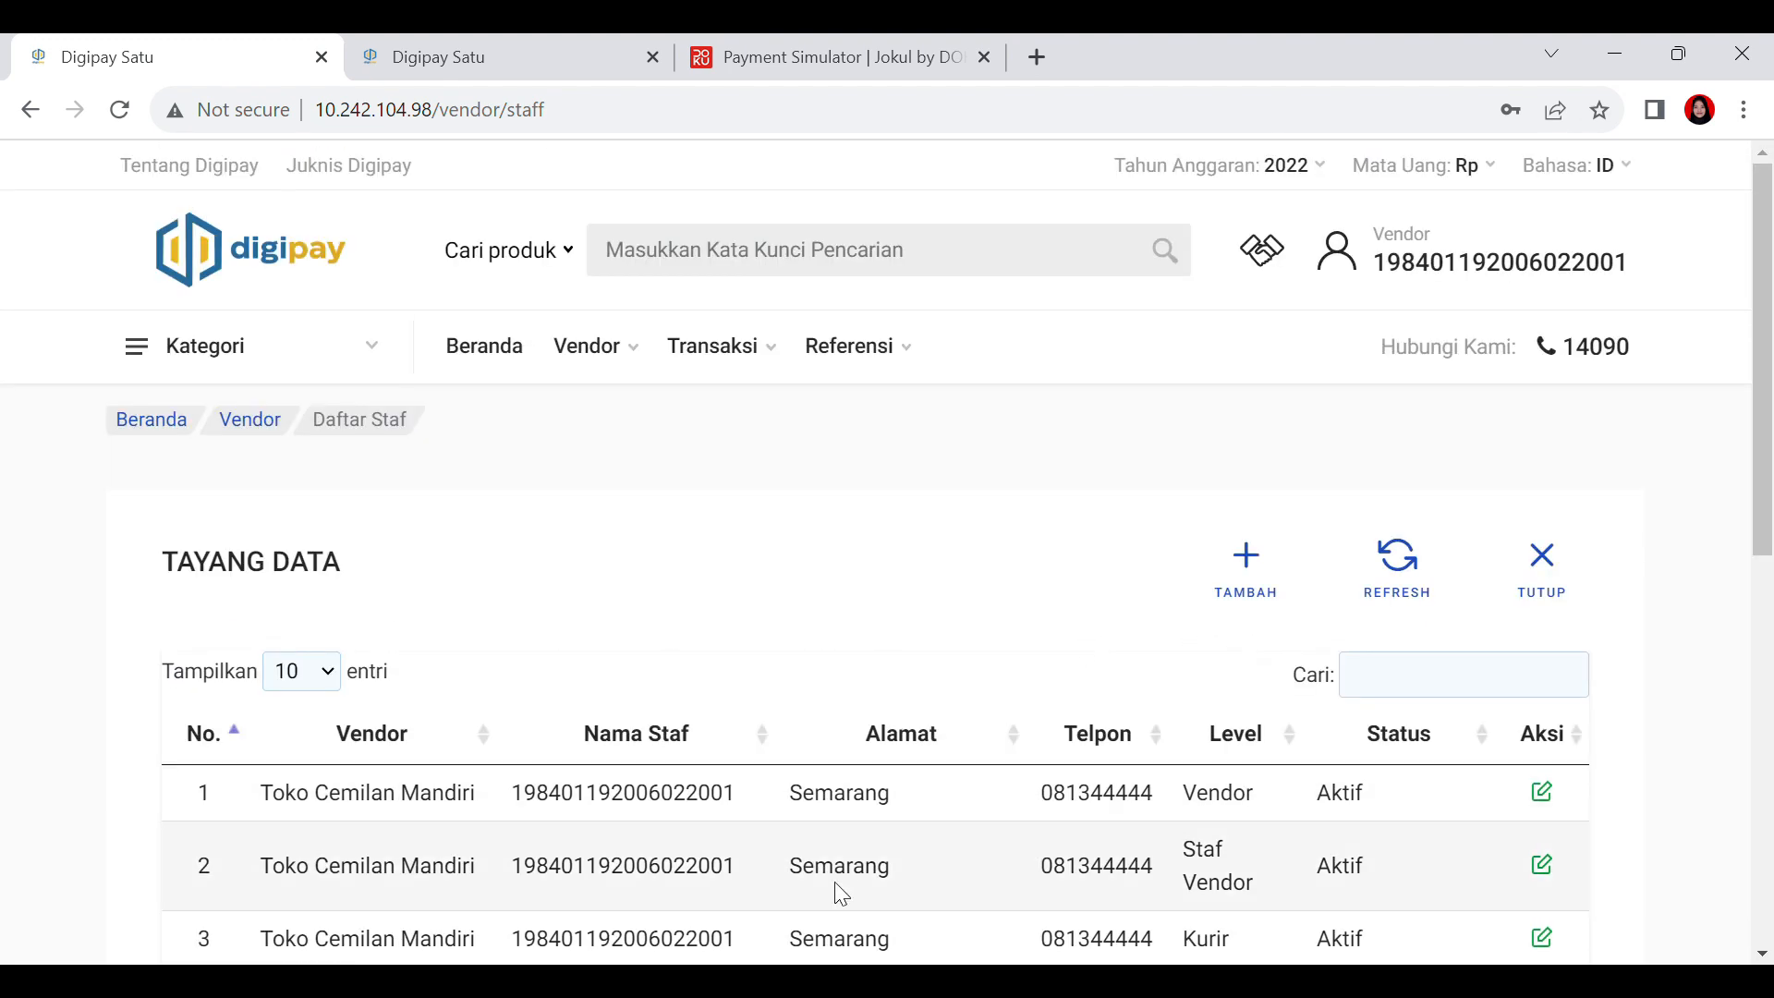
Step: Open the vendor's shipping process, select the 30-ballpoint order and start recording its shipment
mouse_move(732, 365)
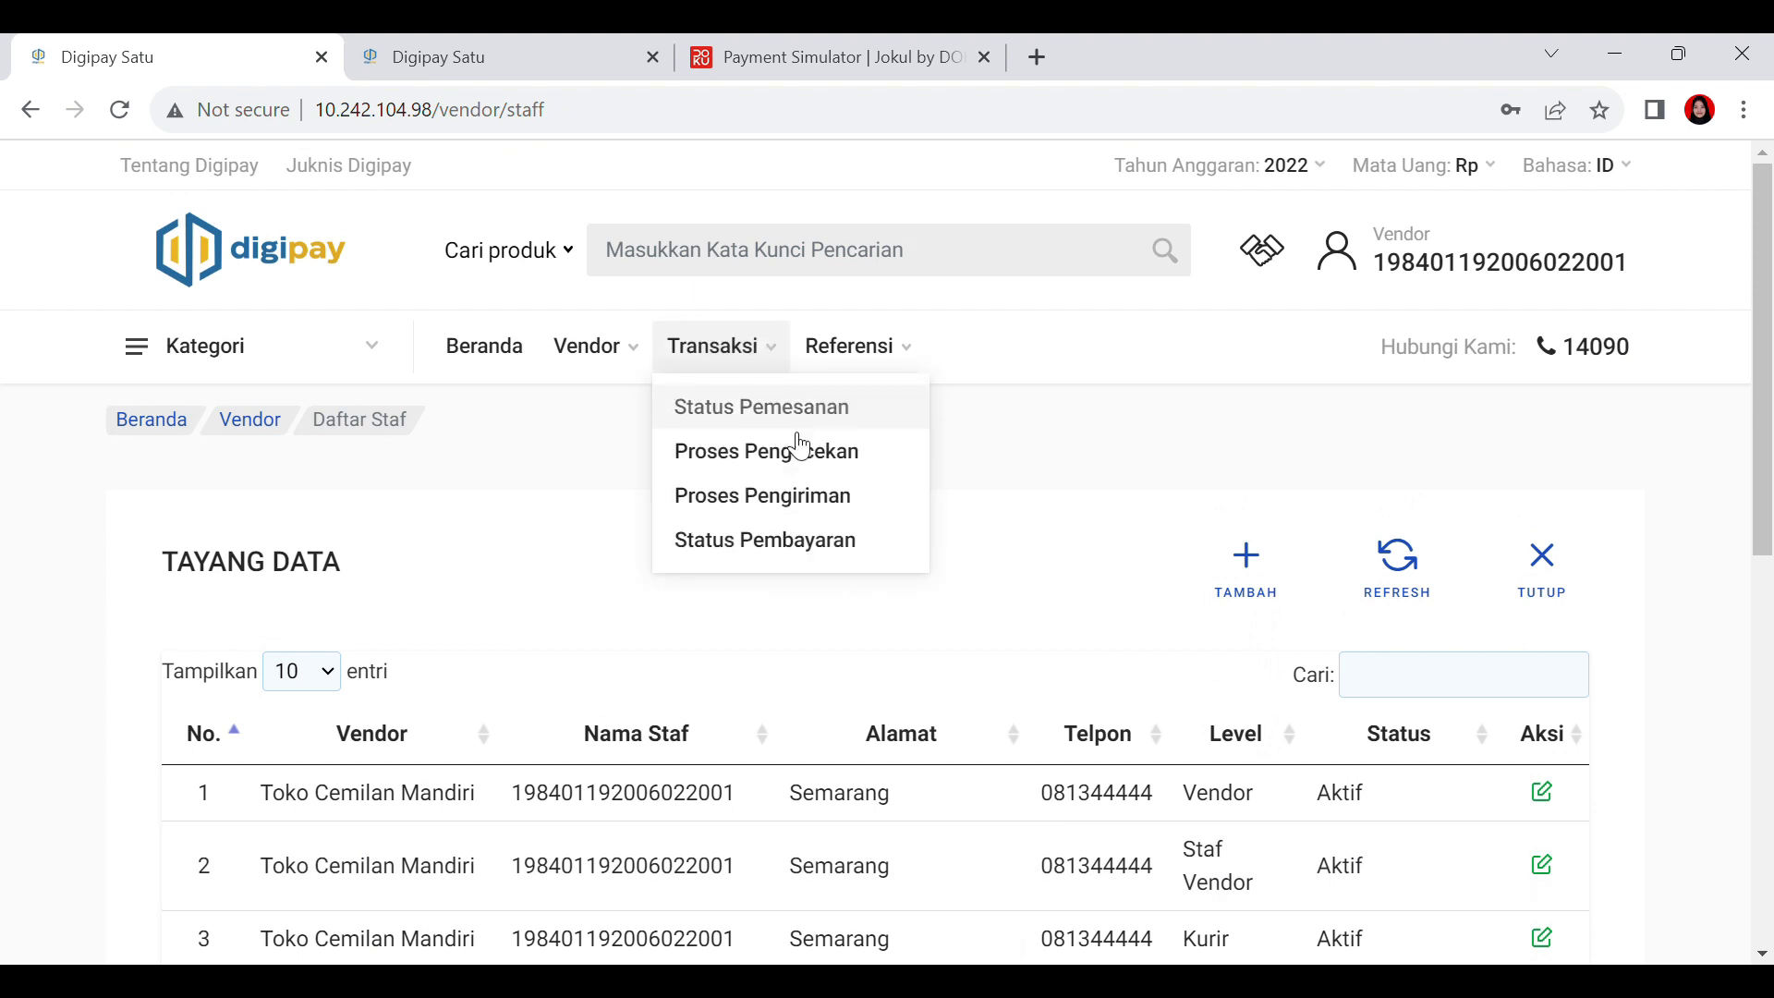
left_click(795, 504)
scroll(1172, 619, "down", 4)
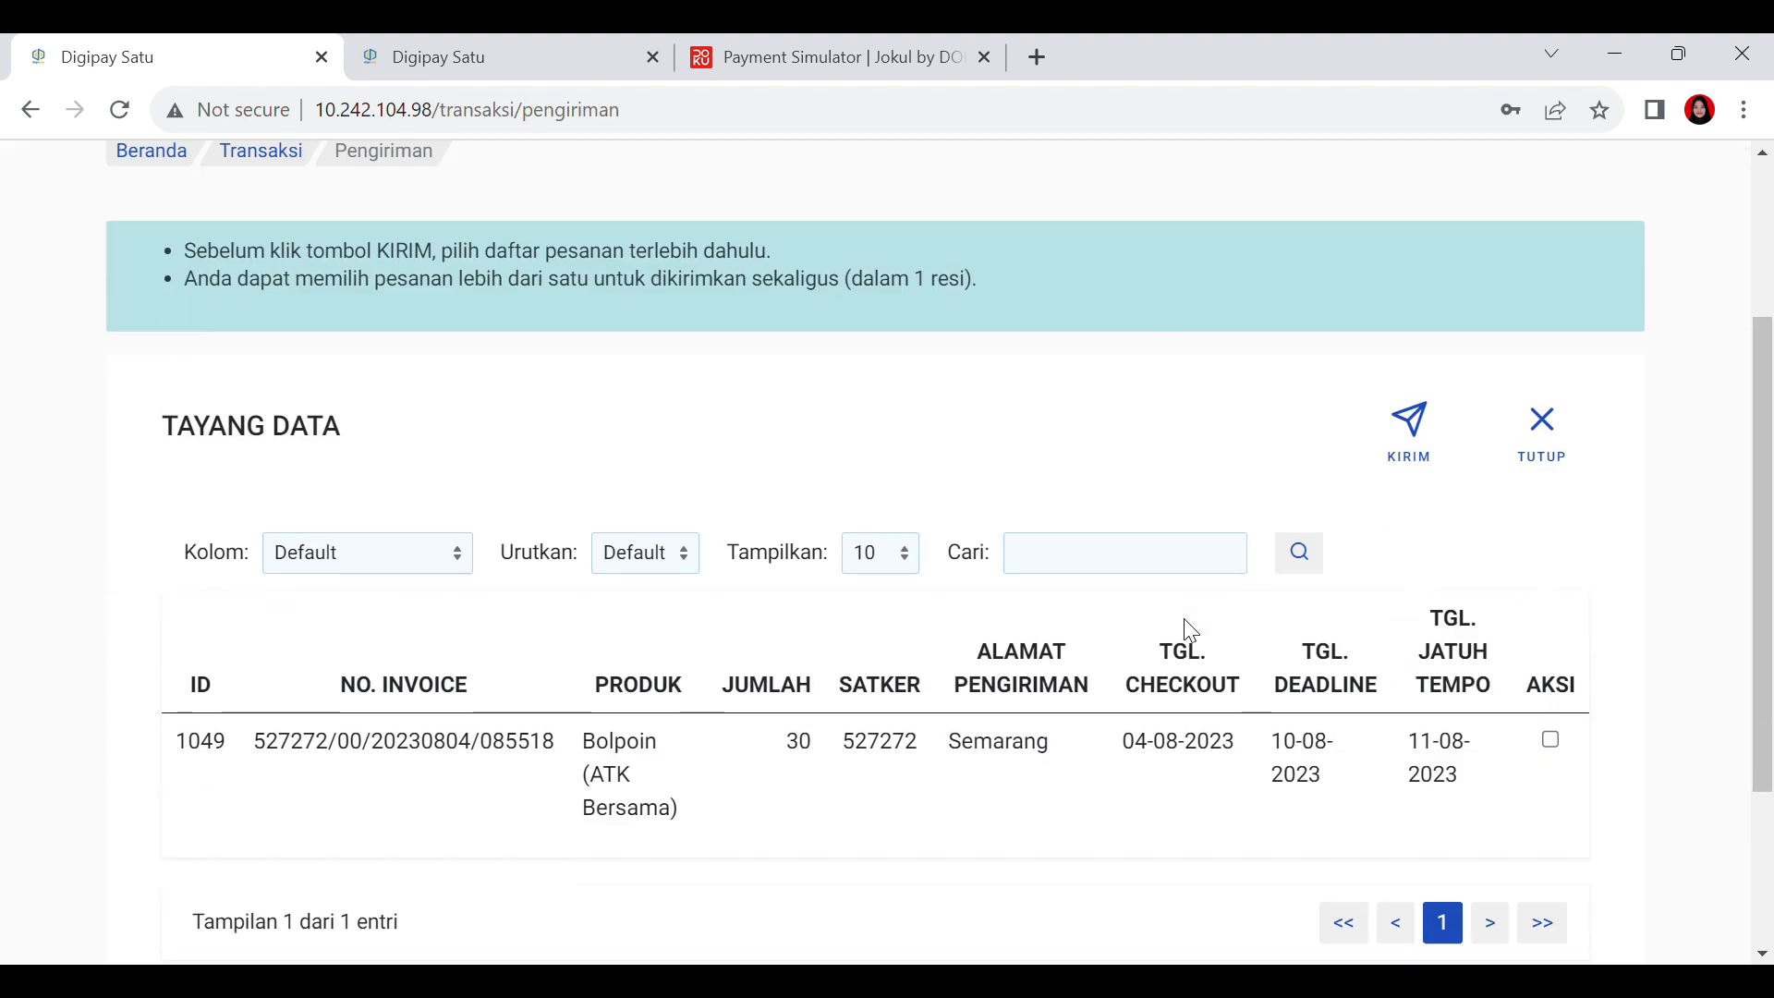
left_click(1550, 592)
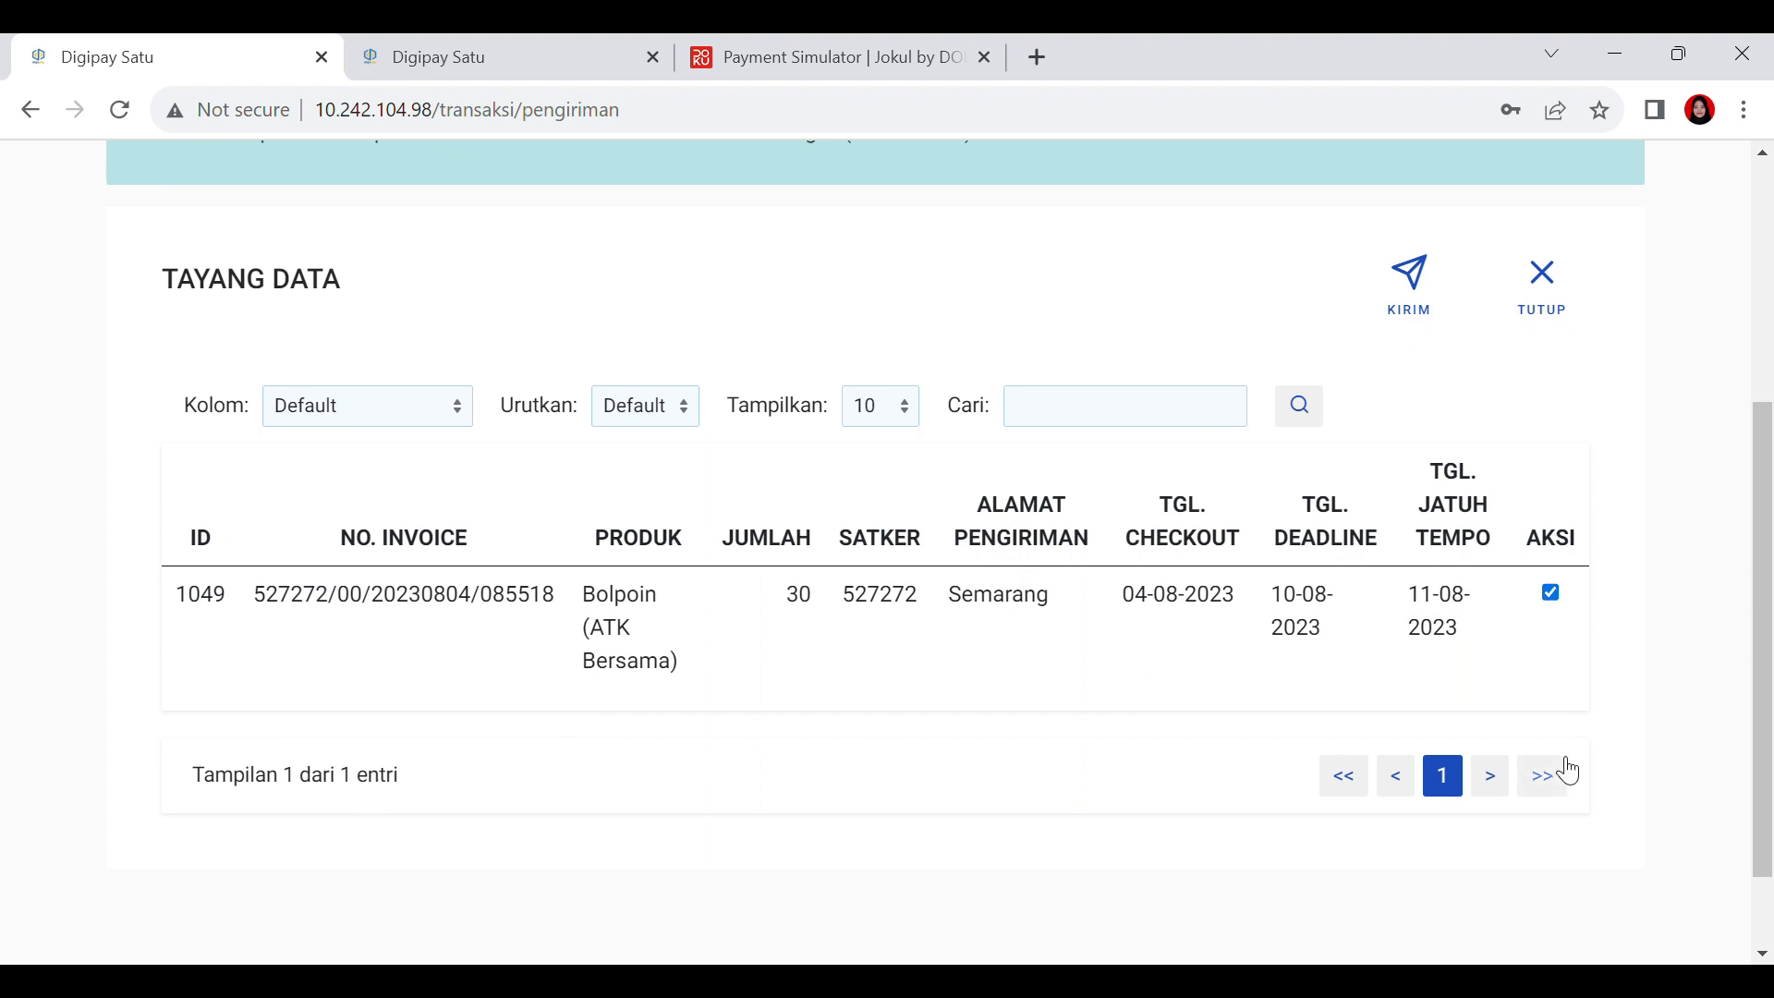
left_click(1401, 300)
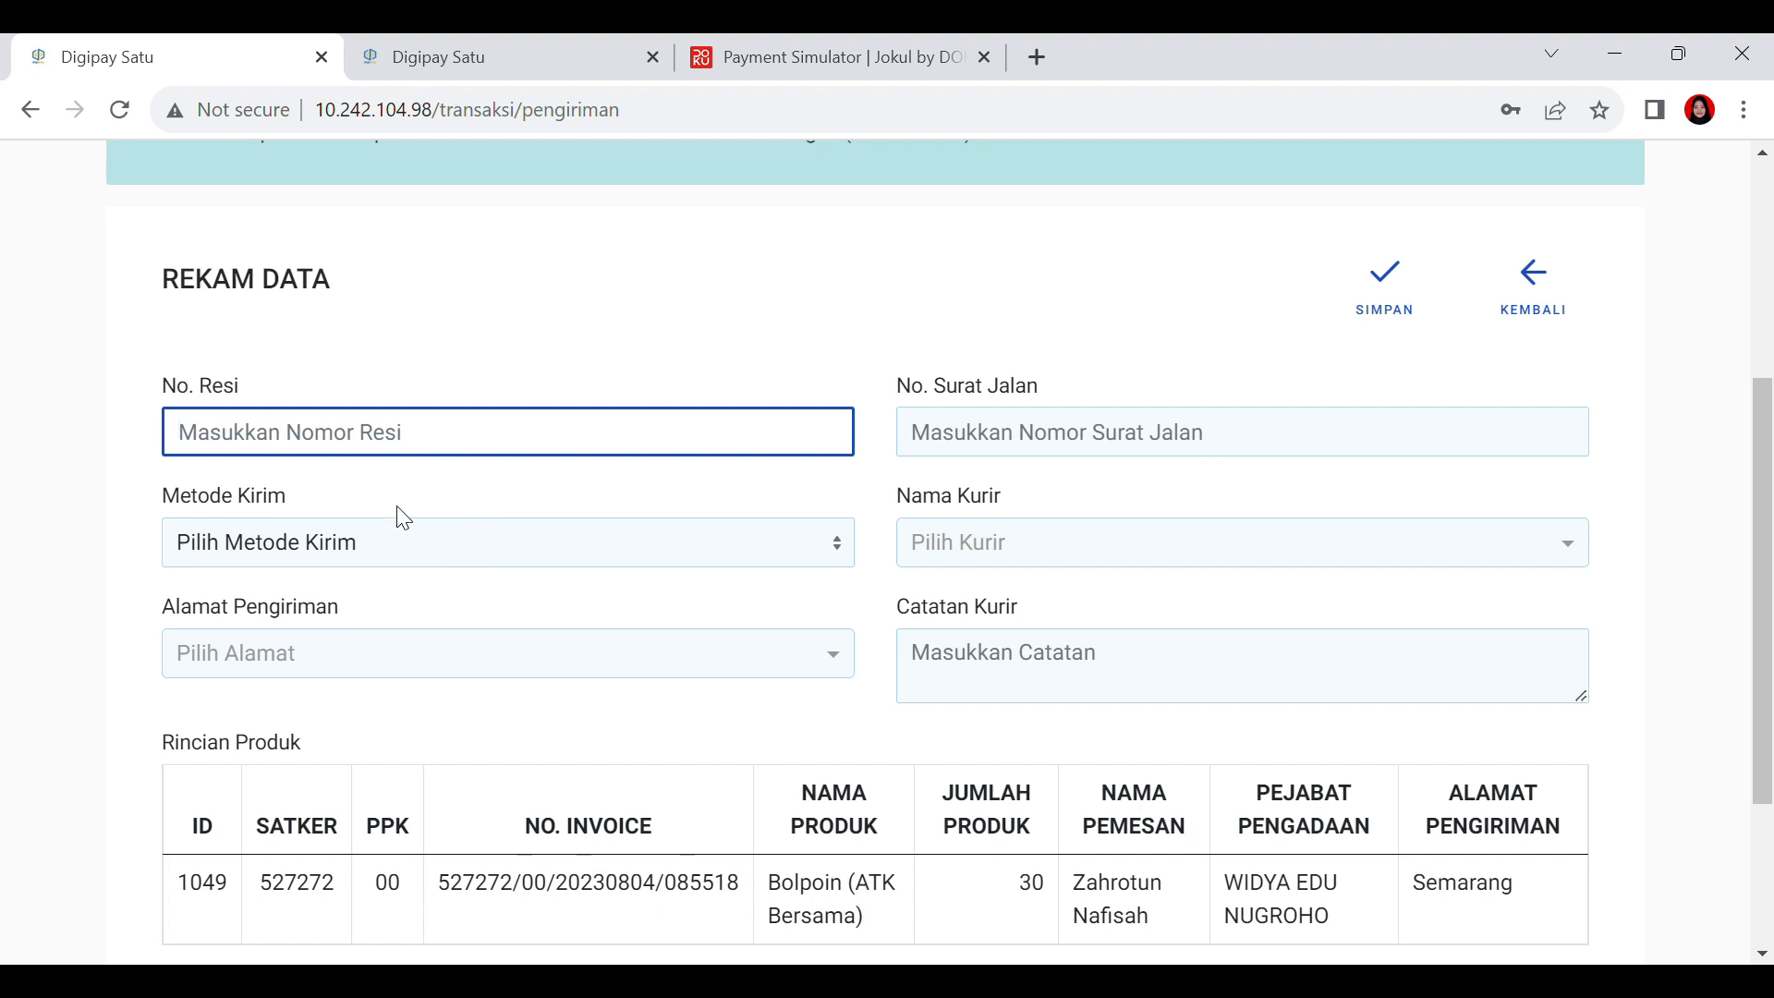
Step: Set the shipment's delivery method to Kurir Sendiri and enter "-" as the receipt number
left_click(463, 558)
left_click(453, 650)
left_click(476, 445)
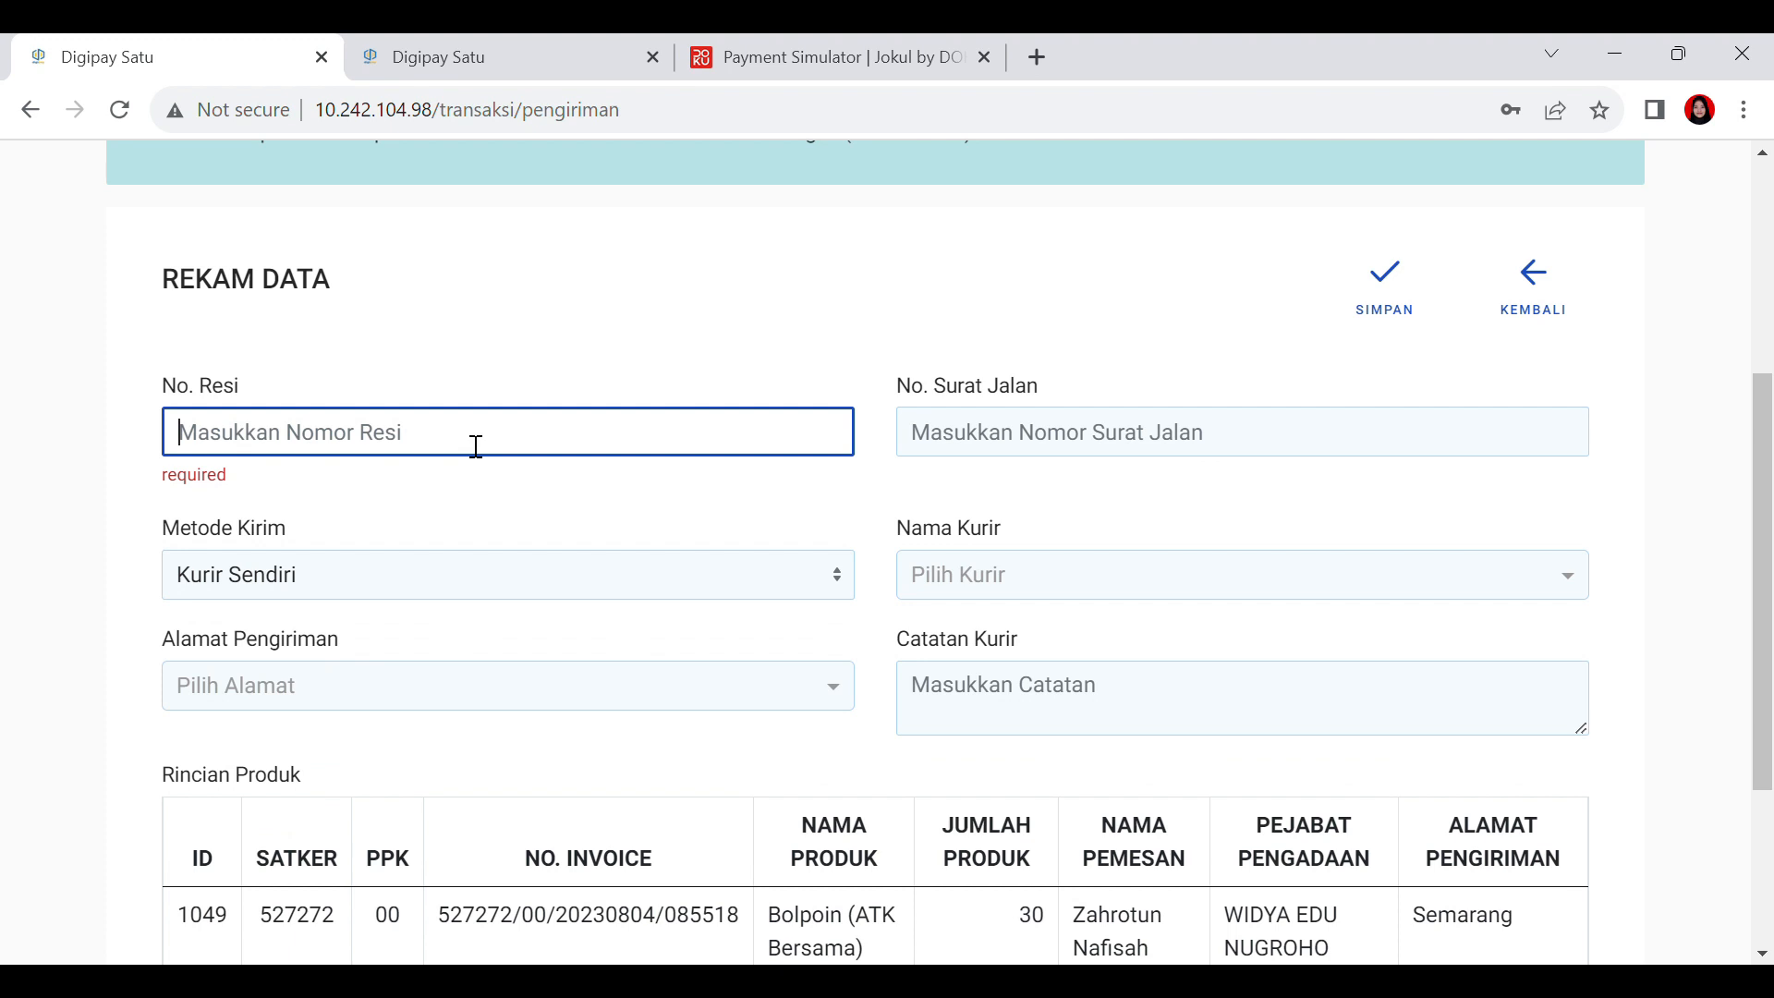
type("-")
Step: Try the Pihak Ketiga delivery method, check the receipt number field, and return the method to Kurir Sendiri
left_click(473, 542)
left_click(466, 630)
left_click(376, 448)
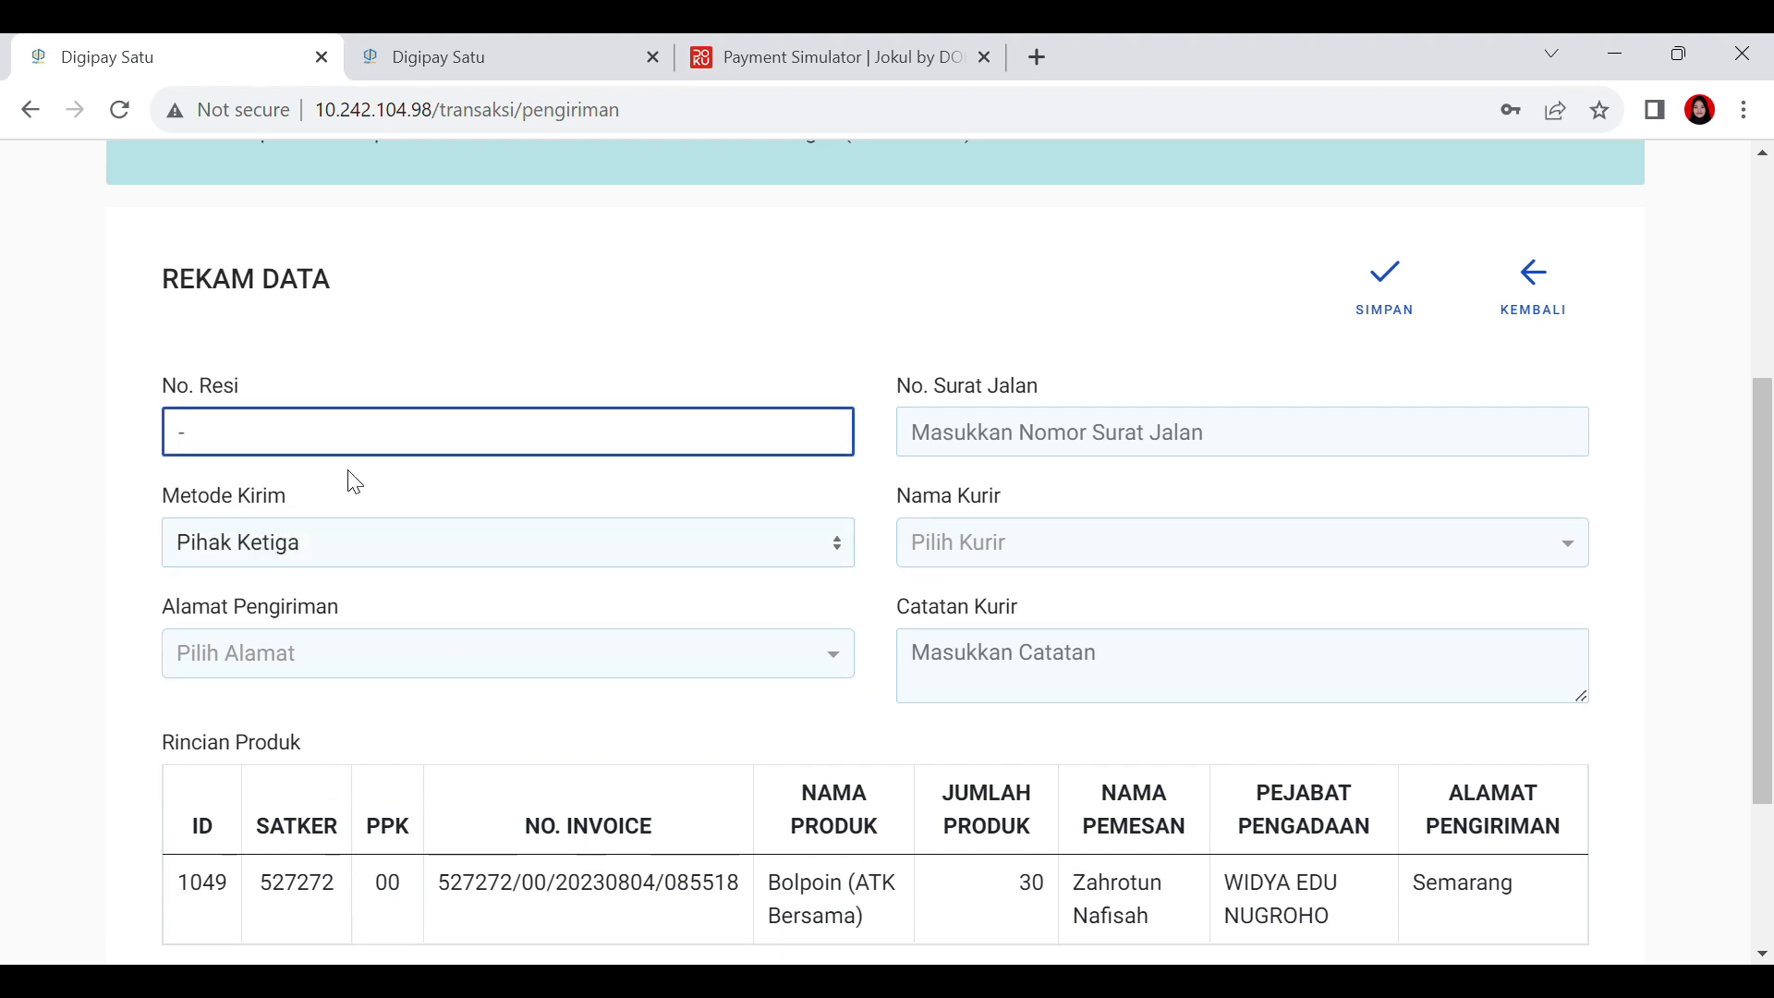
left_click(398, 547)
left_click(425, 624)
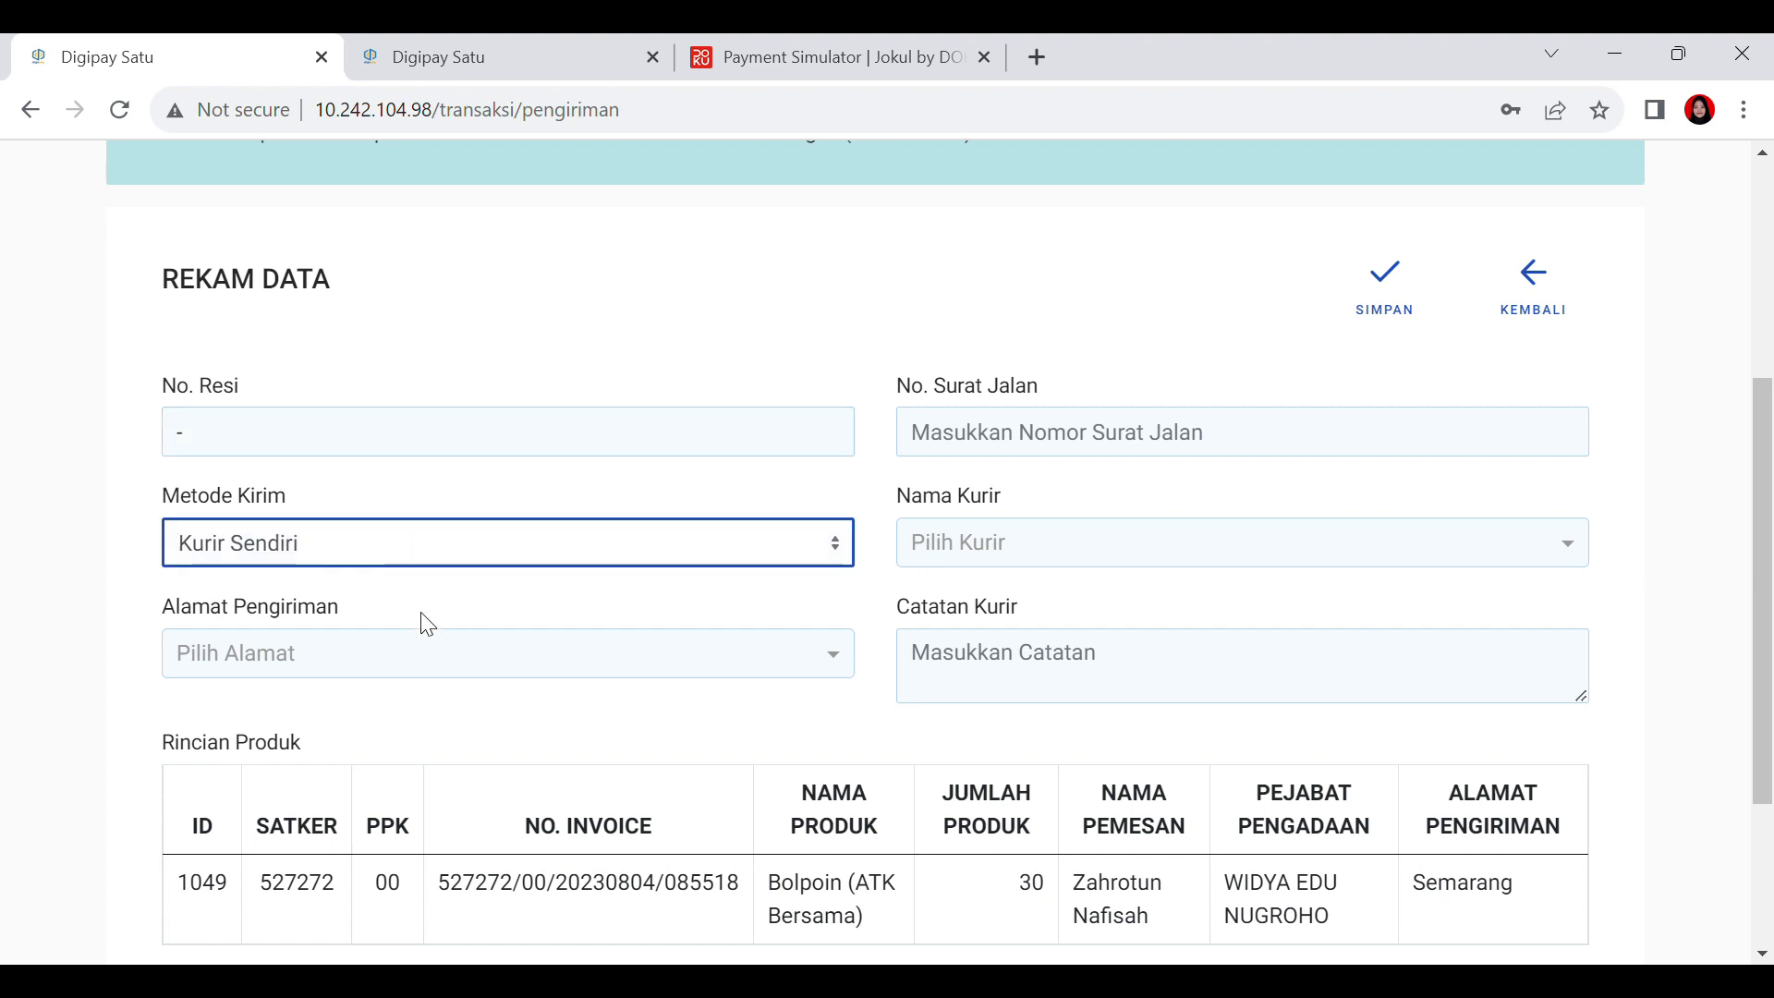
Step: Choose Semarang as the shipment's delivery address and enter 012 as the Surat Jalan number
left_click(386, 652)
left_click(391, 707)
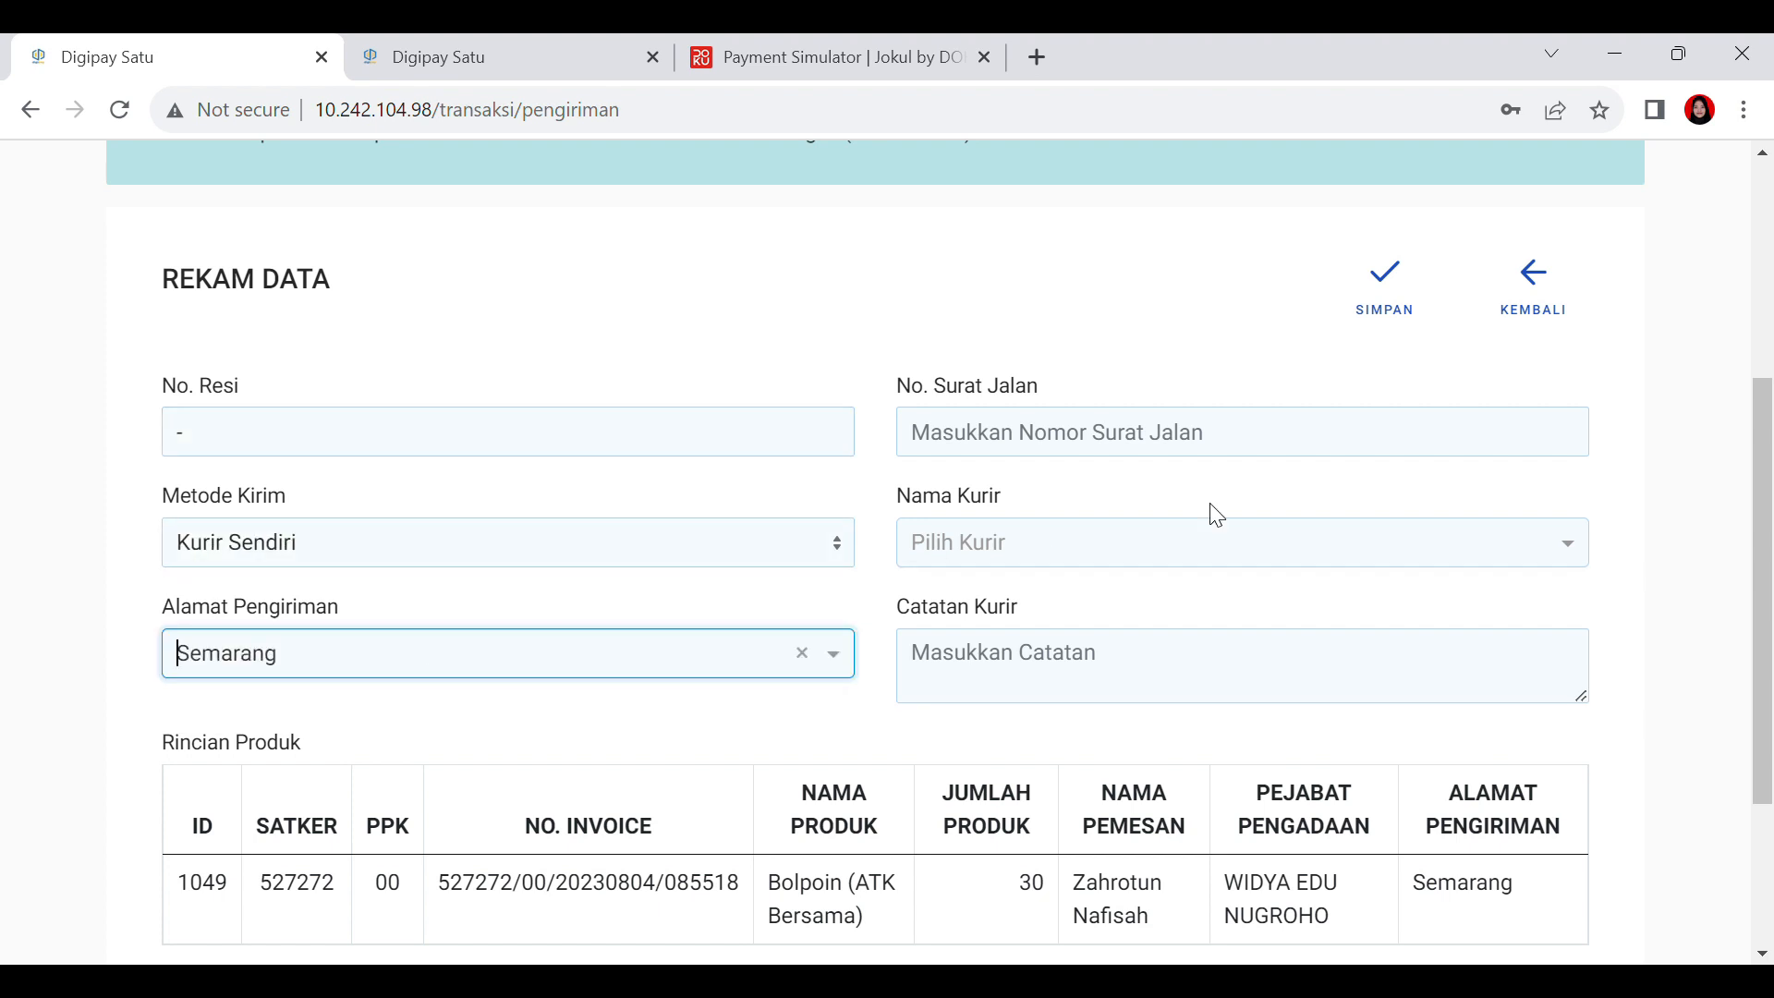
left_click(1208, 448)
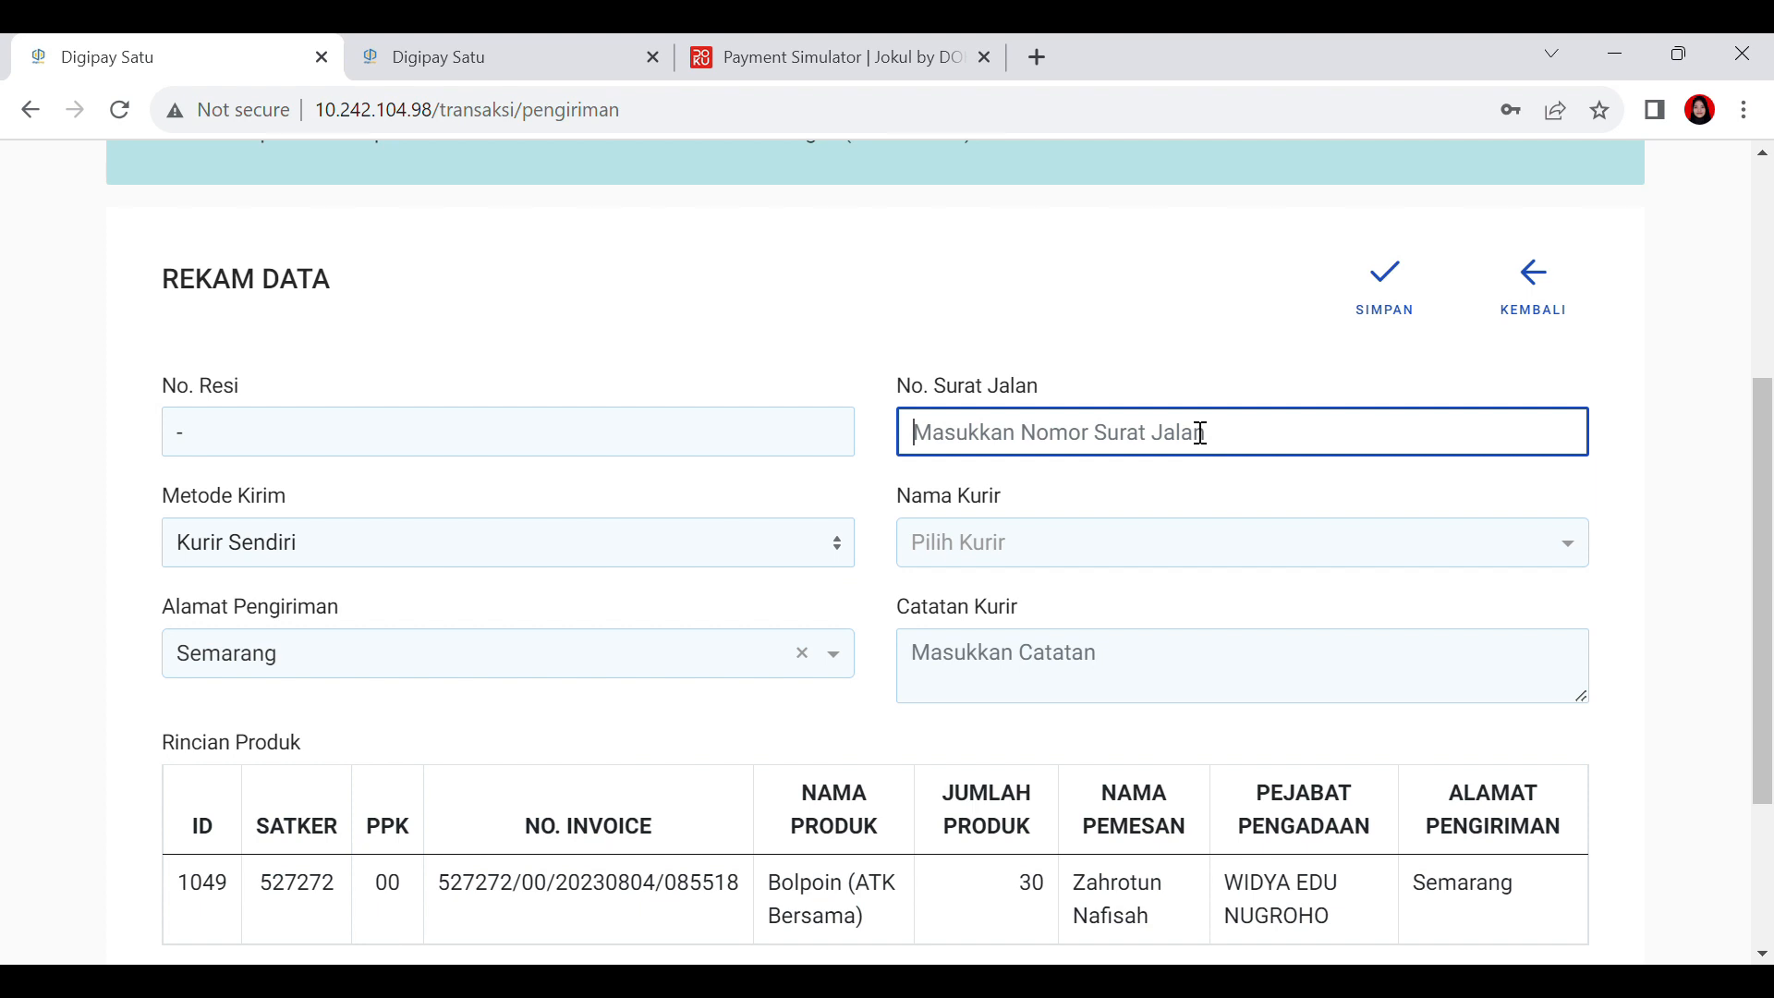
type("012")
key("BackSpace")
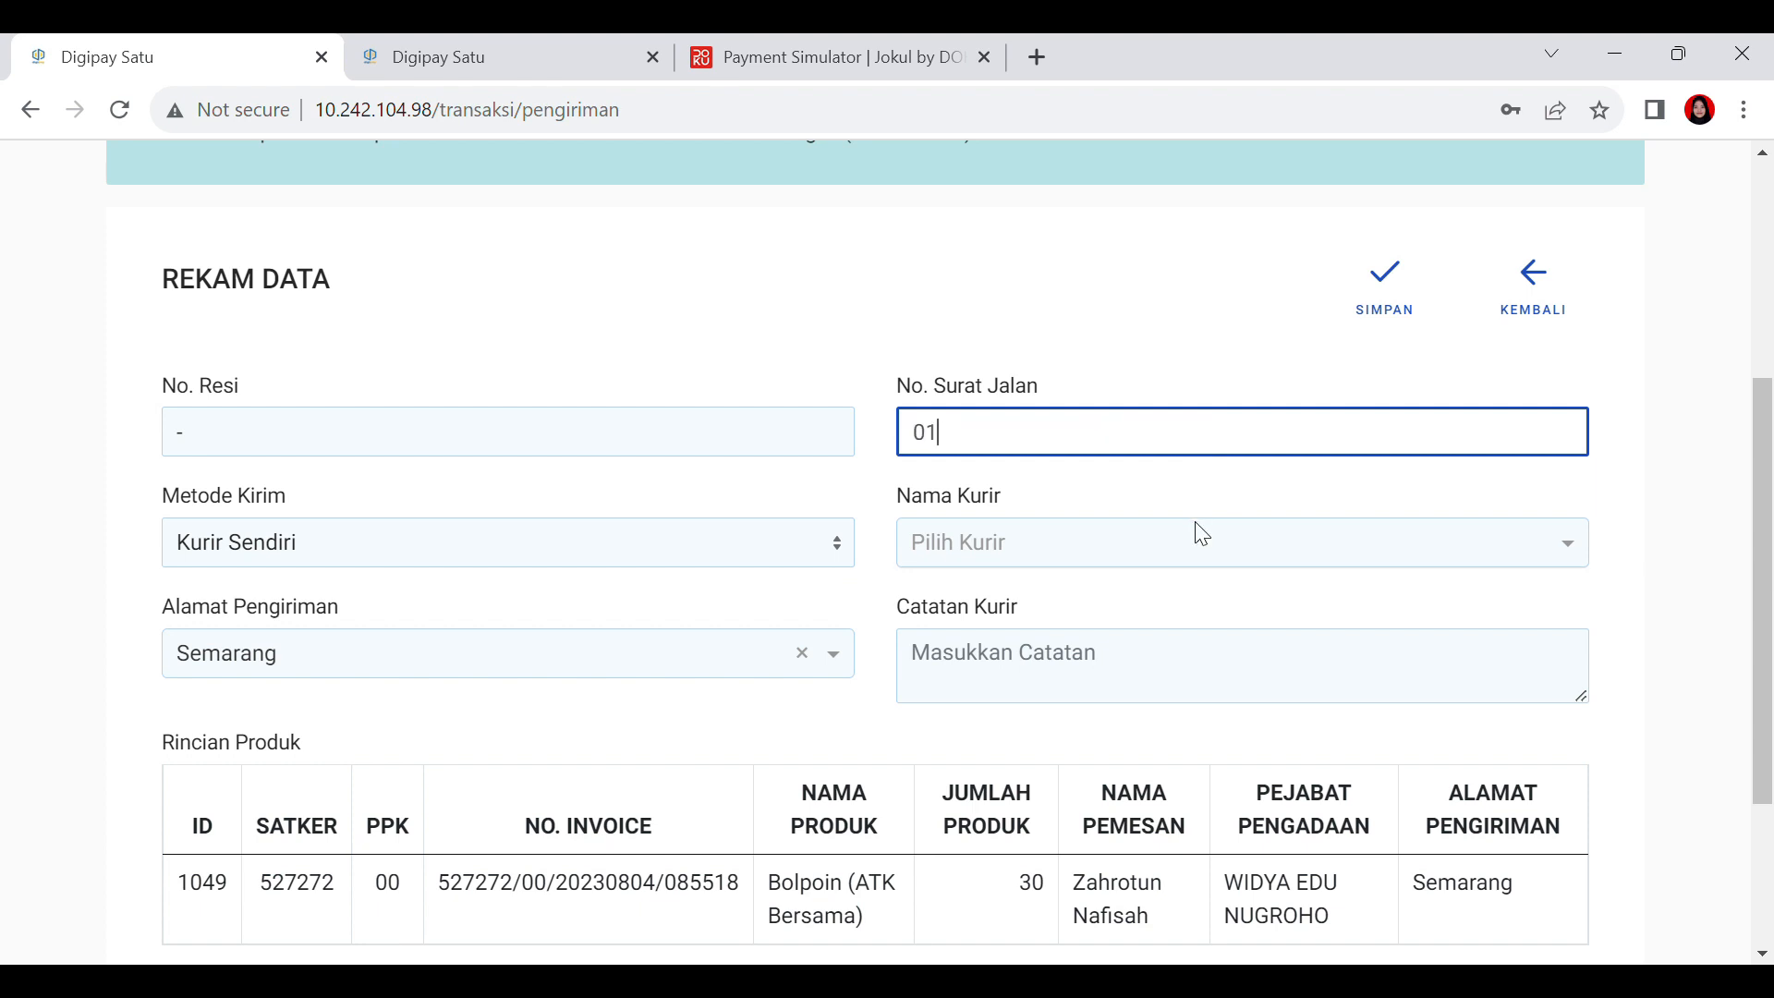
type("2")
Step: Assign the second listed courier, enter the courier note "Barang dikirim", and save the shipment
left_click(1086, 557)
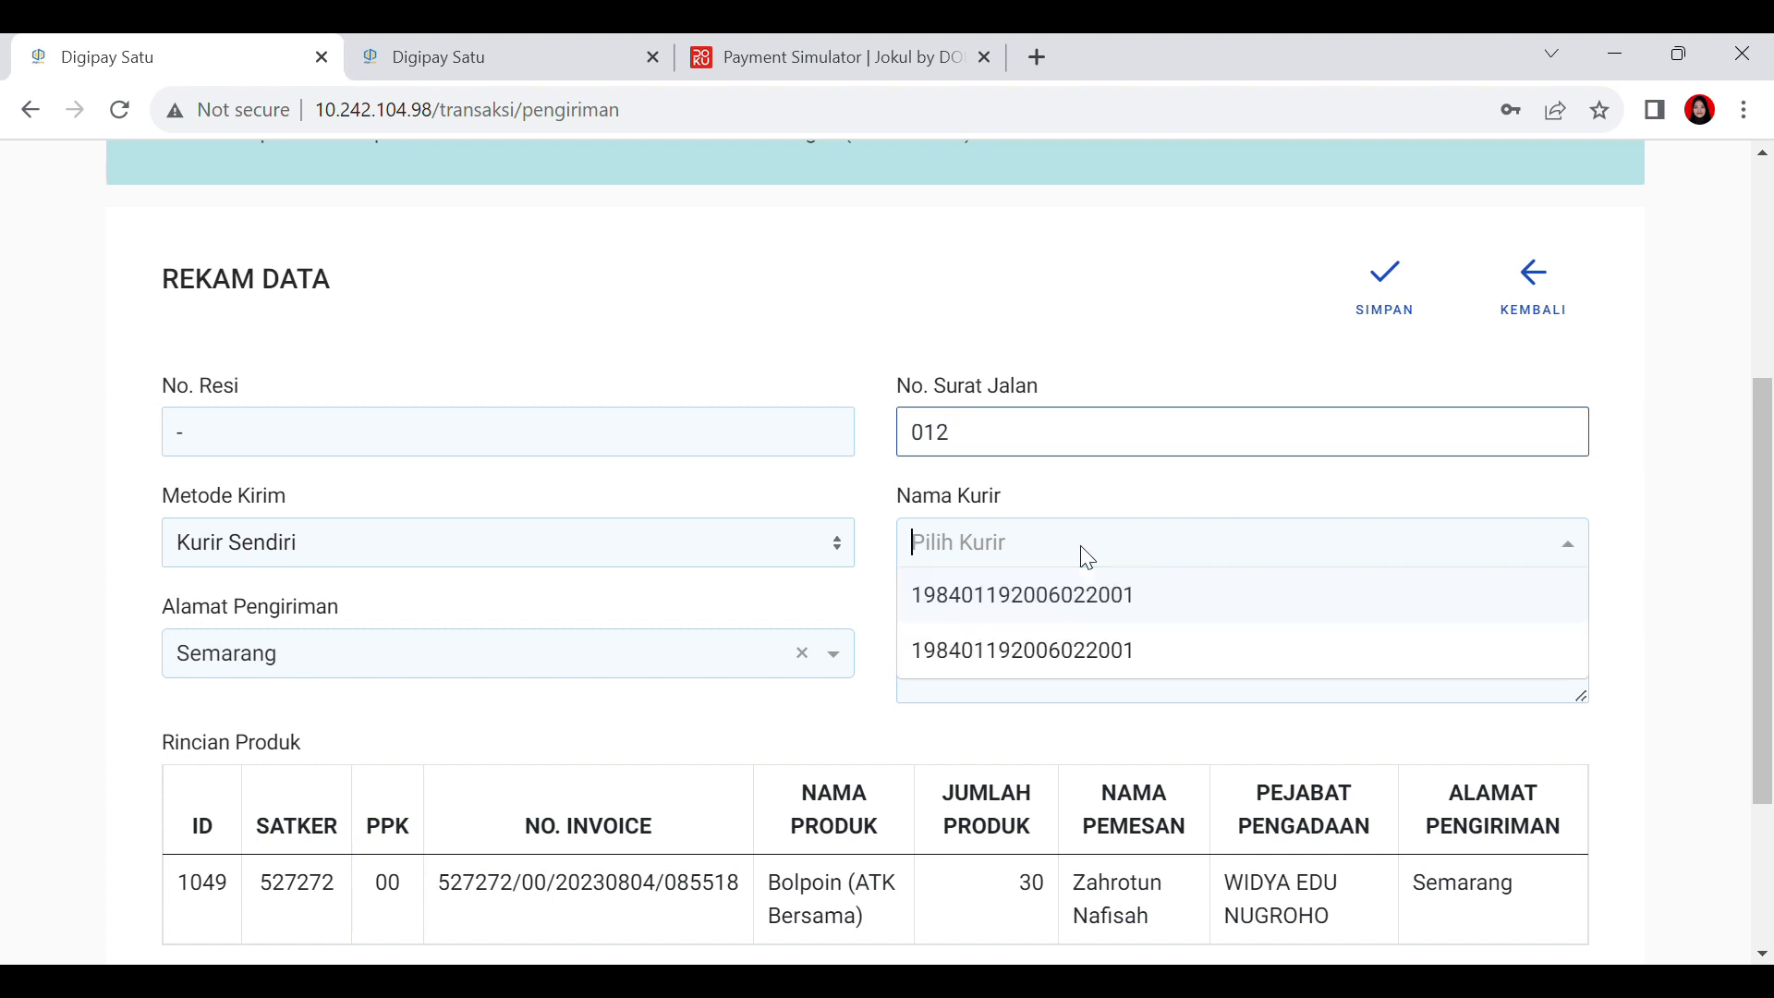
left_click(1108, 651)
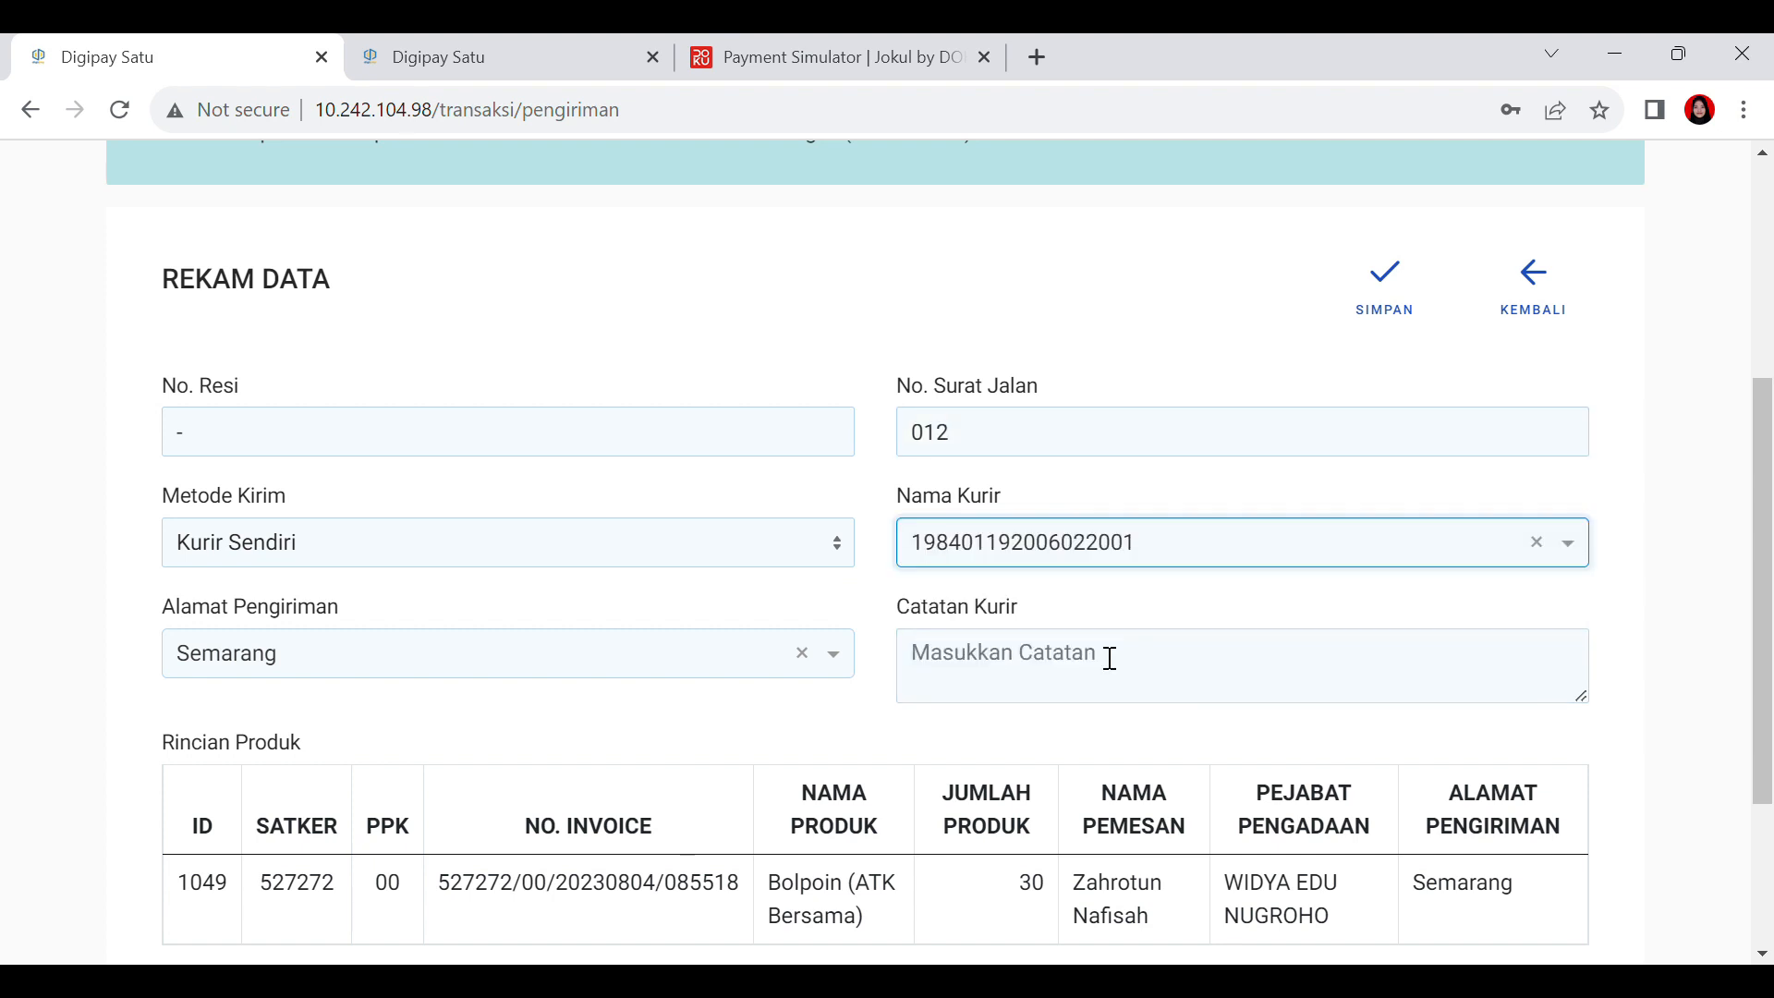
left_click(1114, 691)
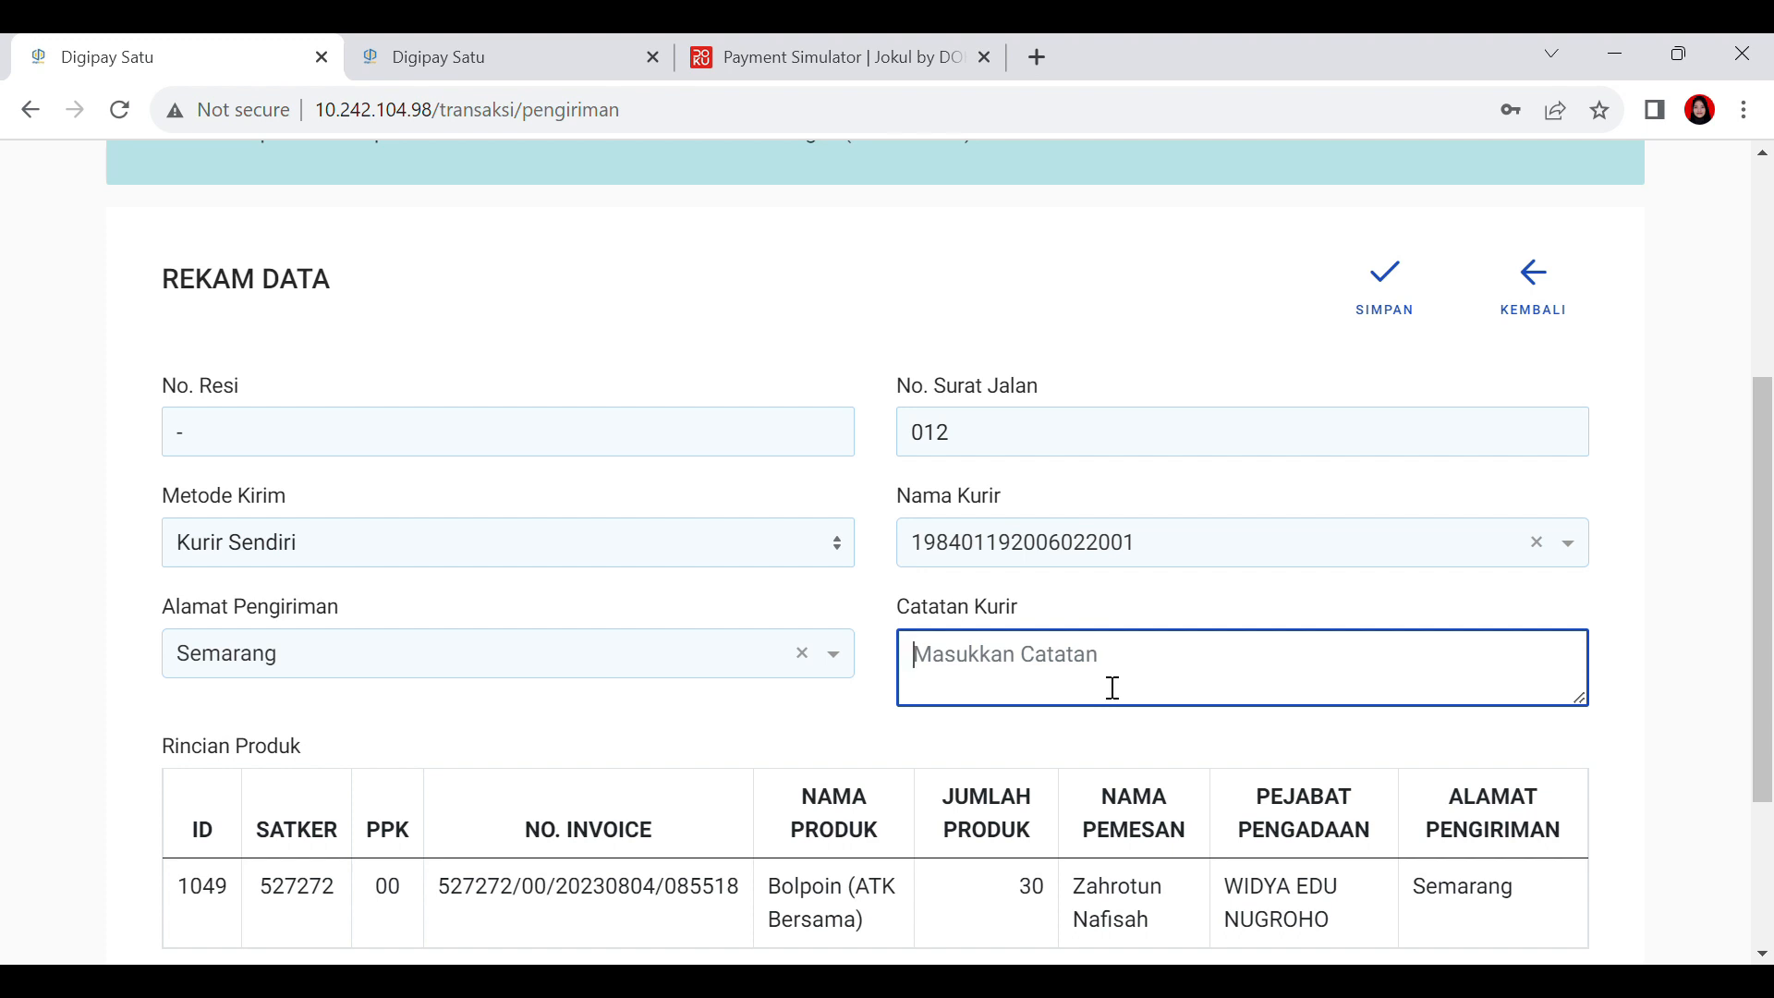
type("Bar")
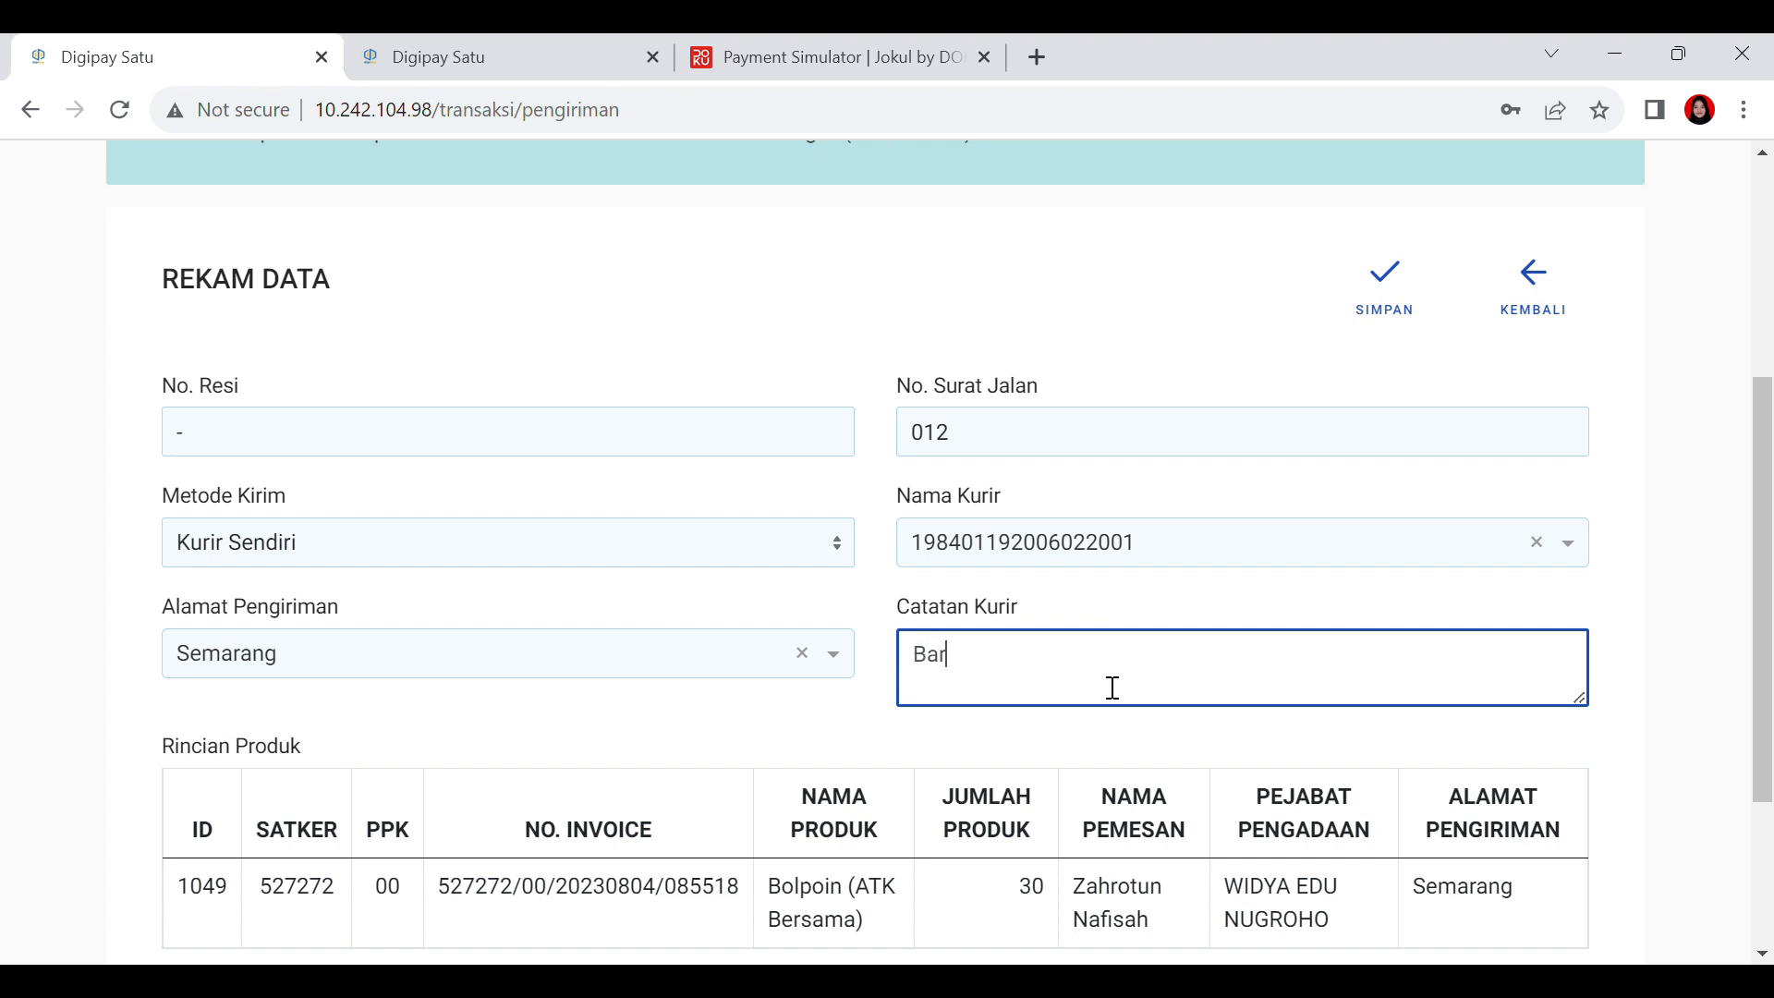
type("ang dikirim")
scroll(1266, 732, "down", 3)
scroll(1413, 407, "up", 6)
left_click(1422, 588)
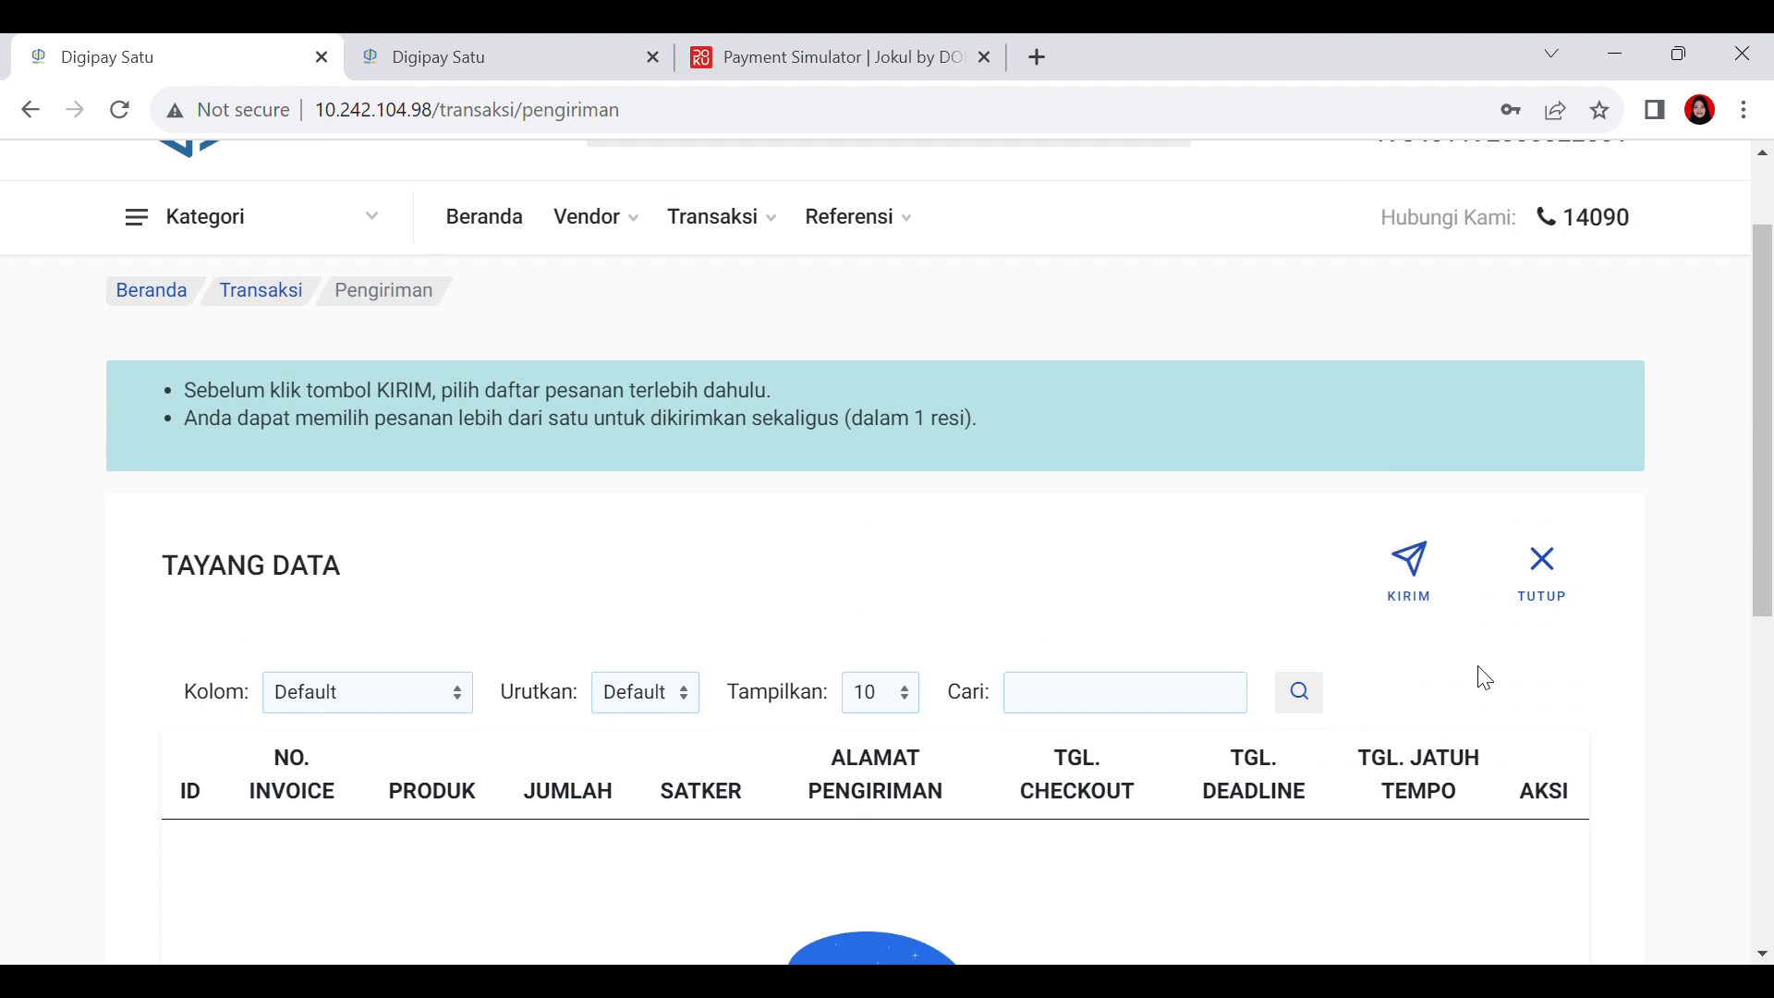
scroll(1238, 842, "down", 3)
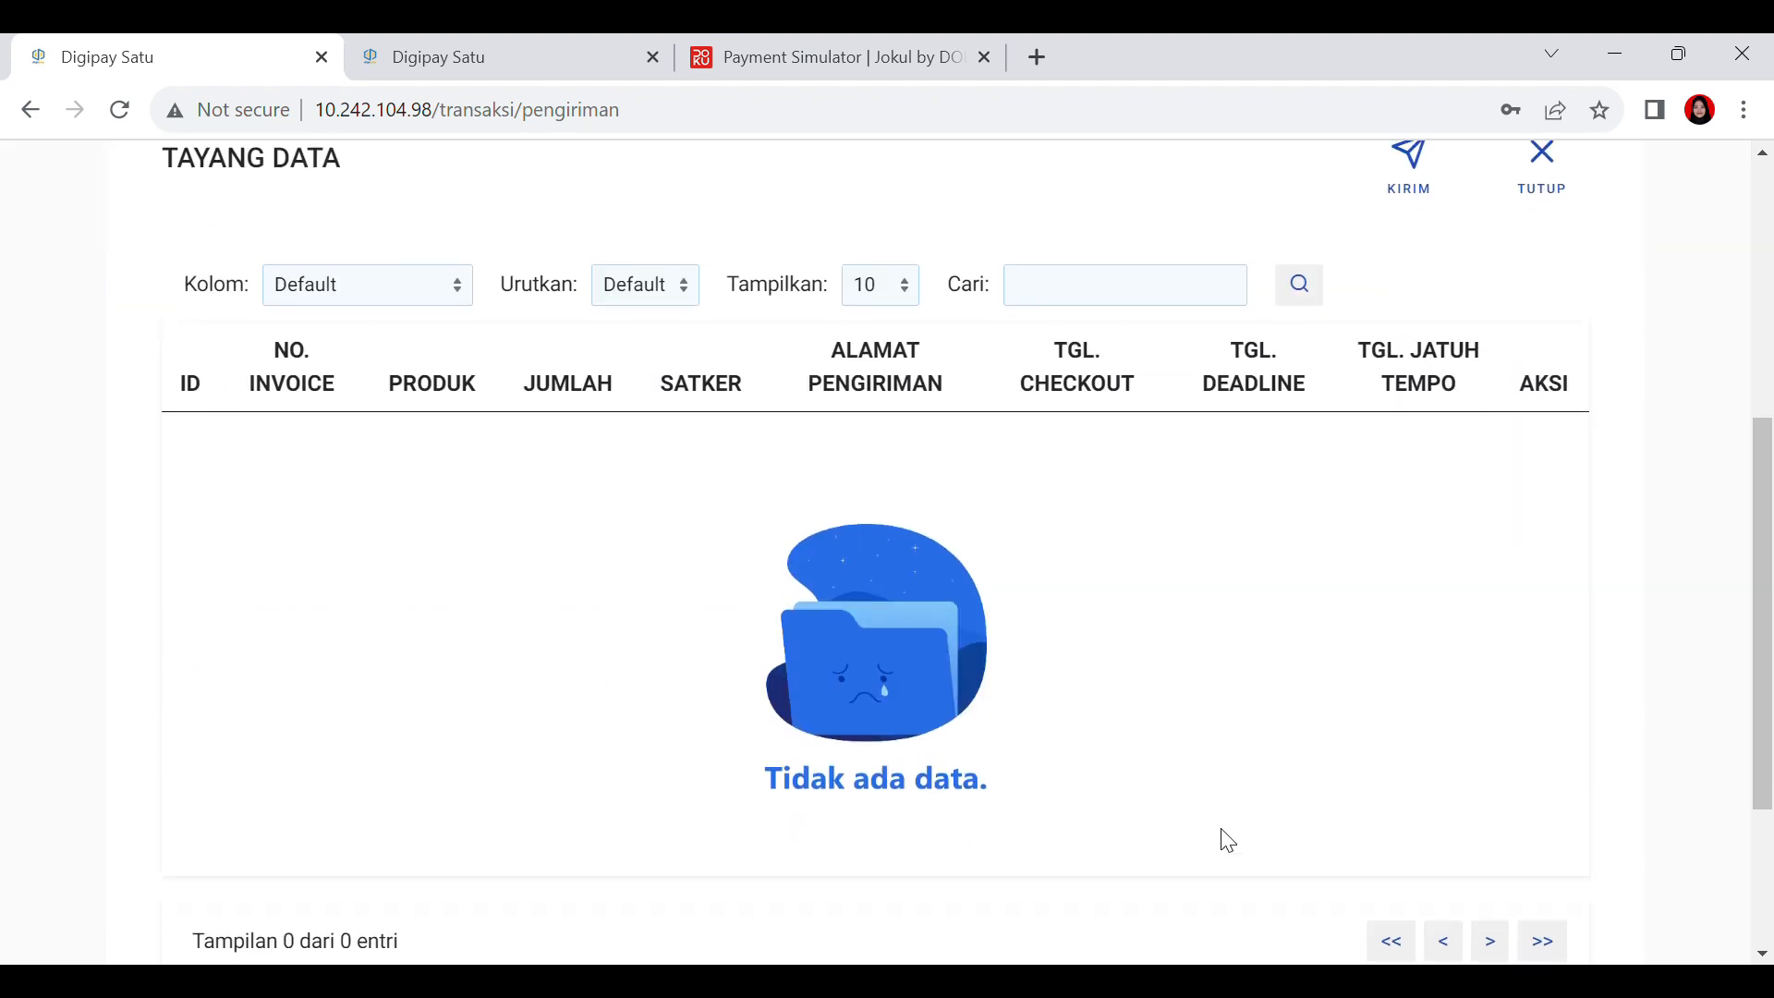
scroll(1224, 836, "up", 4)
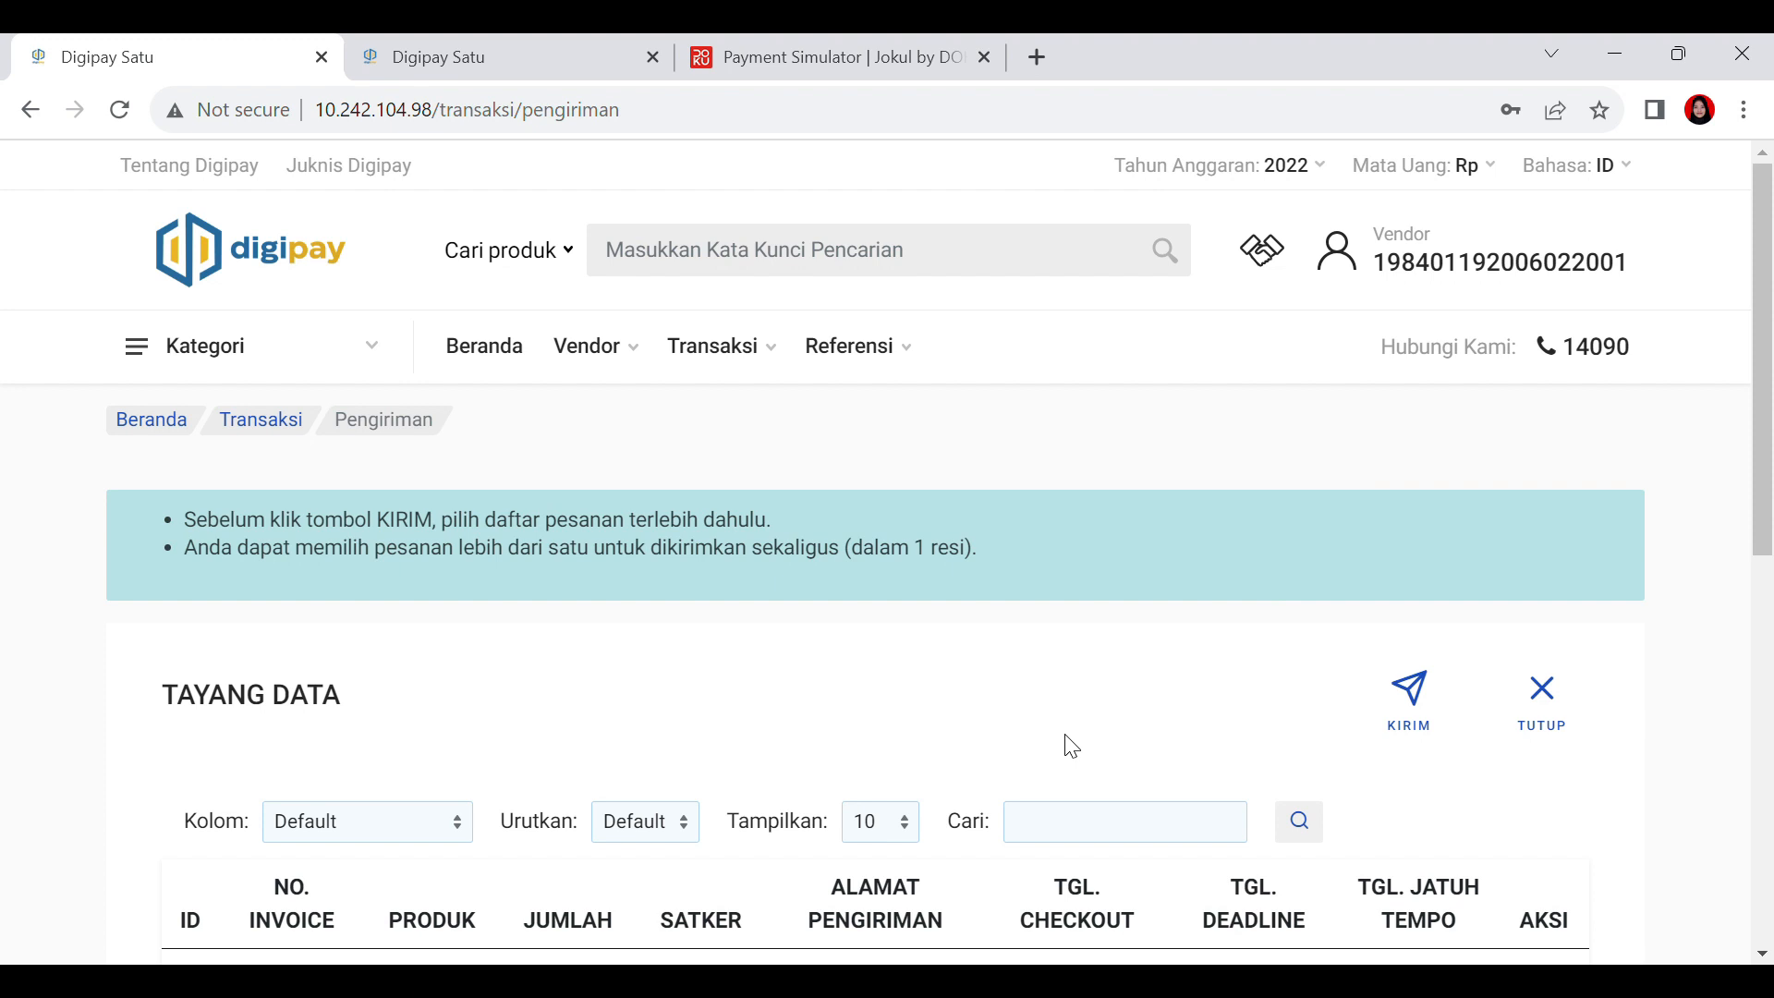
Step: Leave the vendor account through its user profile and sign in with the Bendahara account
left_click(1465, 246)
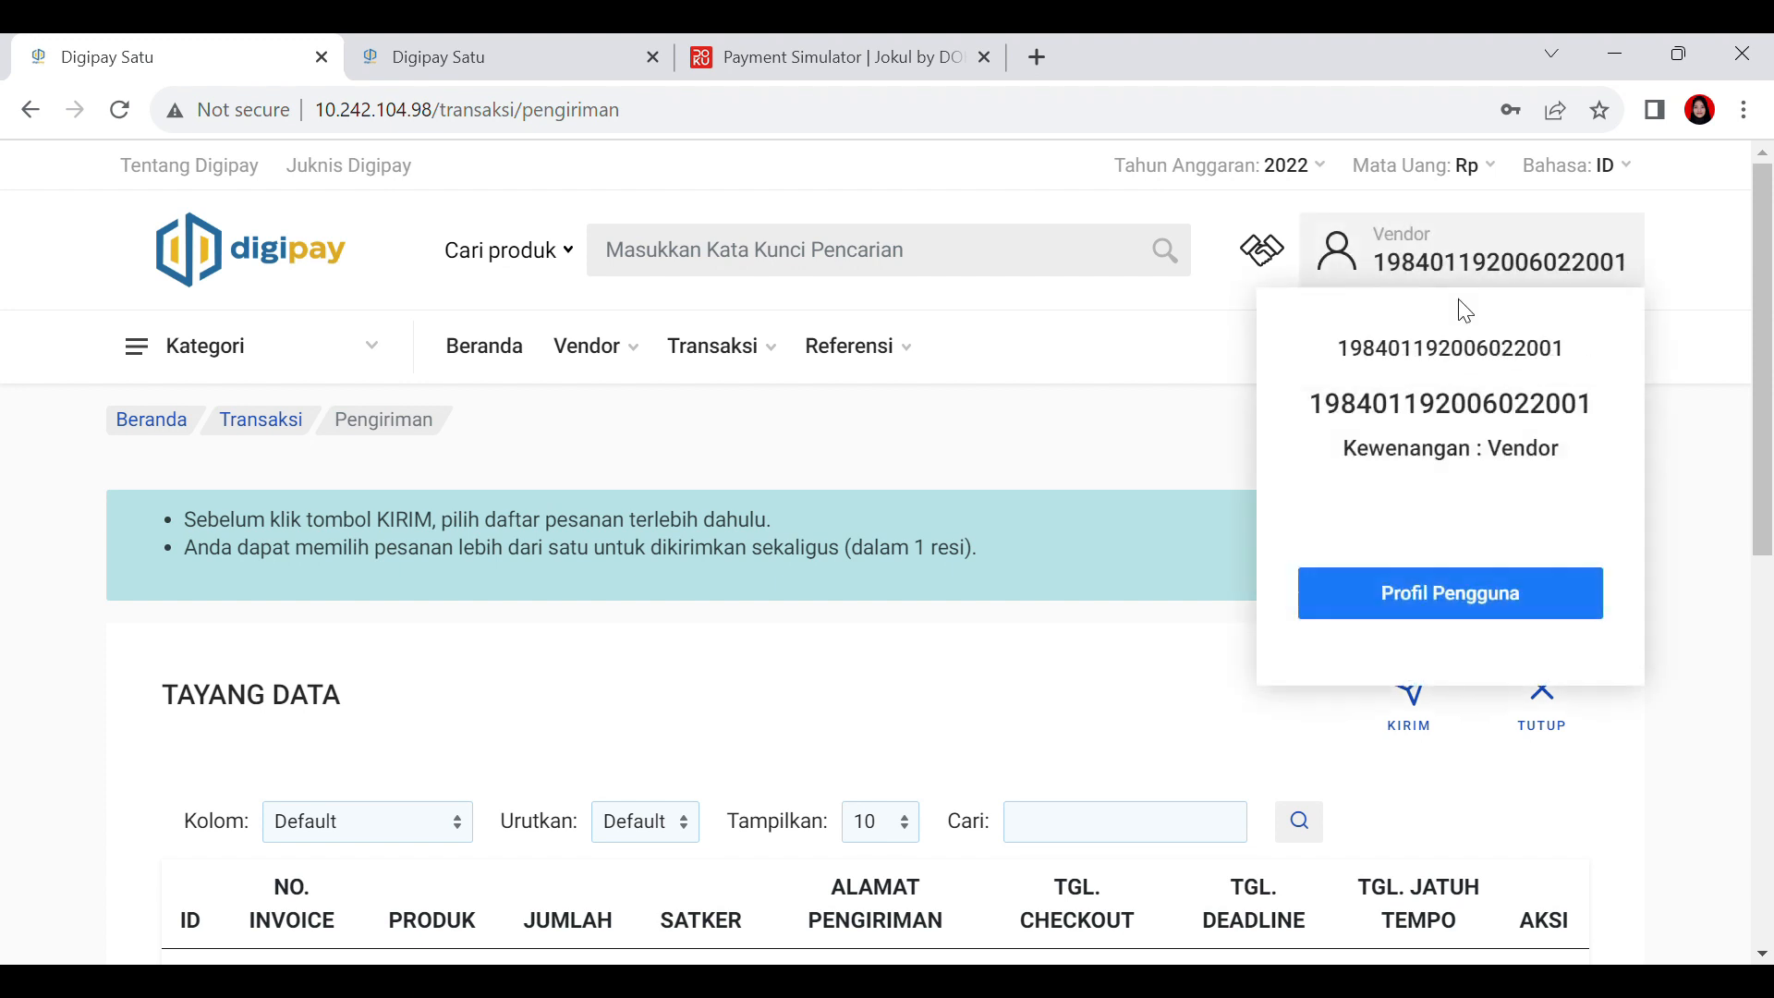
left_click(1491, 618)
left_click(258, 784)
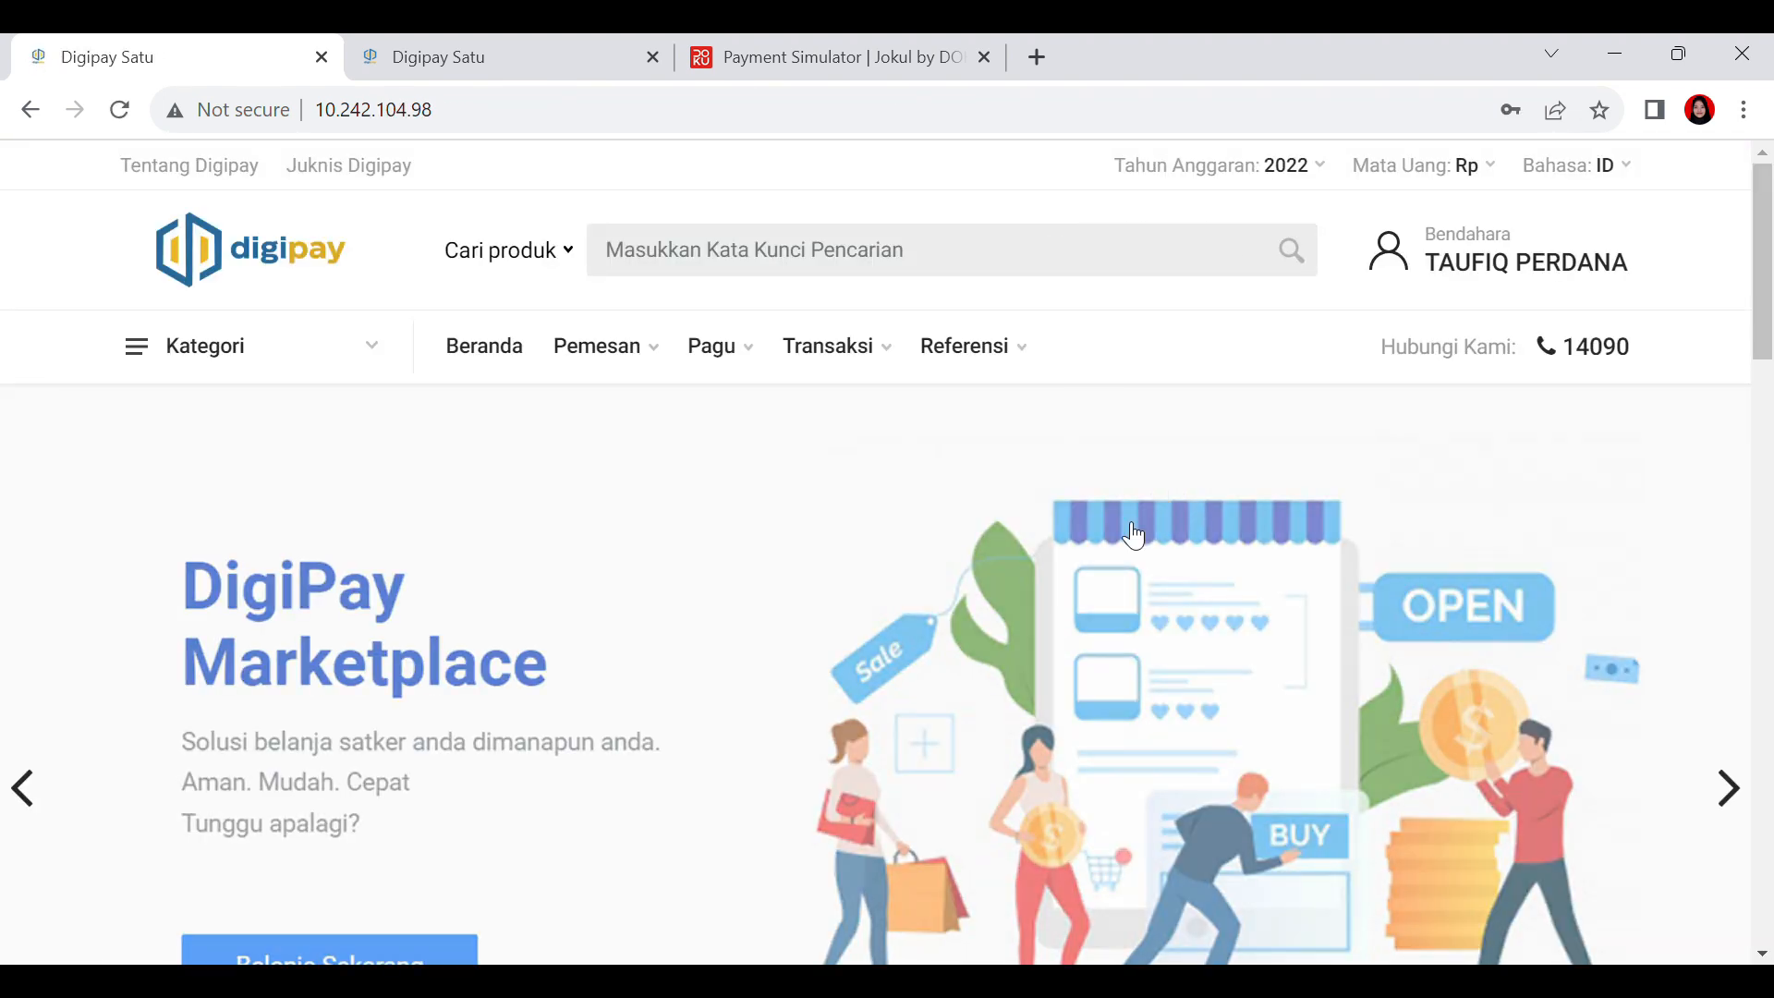
Step: Open the ballpoint order in the Bendahara's goods receiving process and save a received quantity of 30
mouse_move(895, 368)
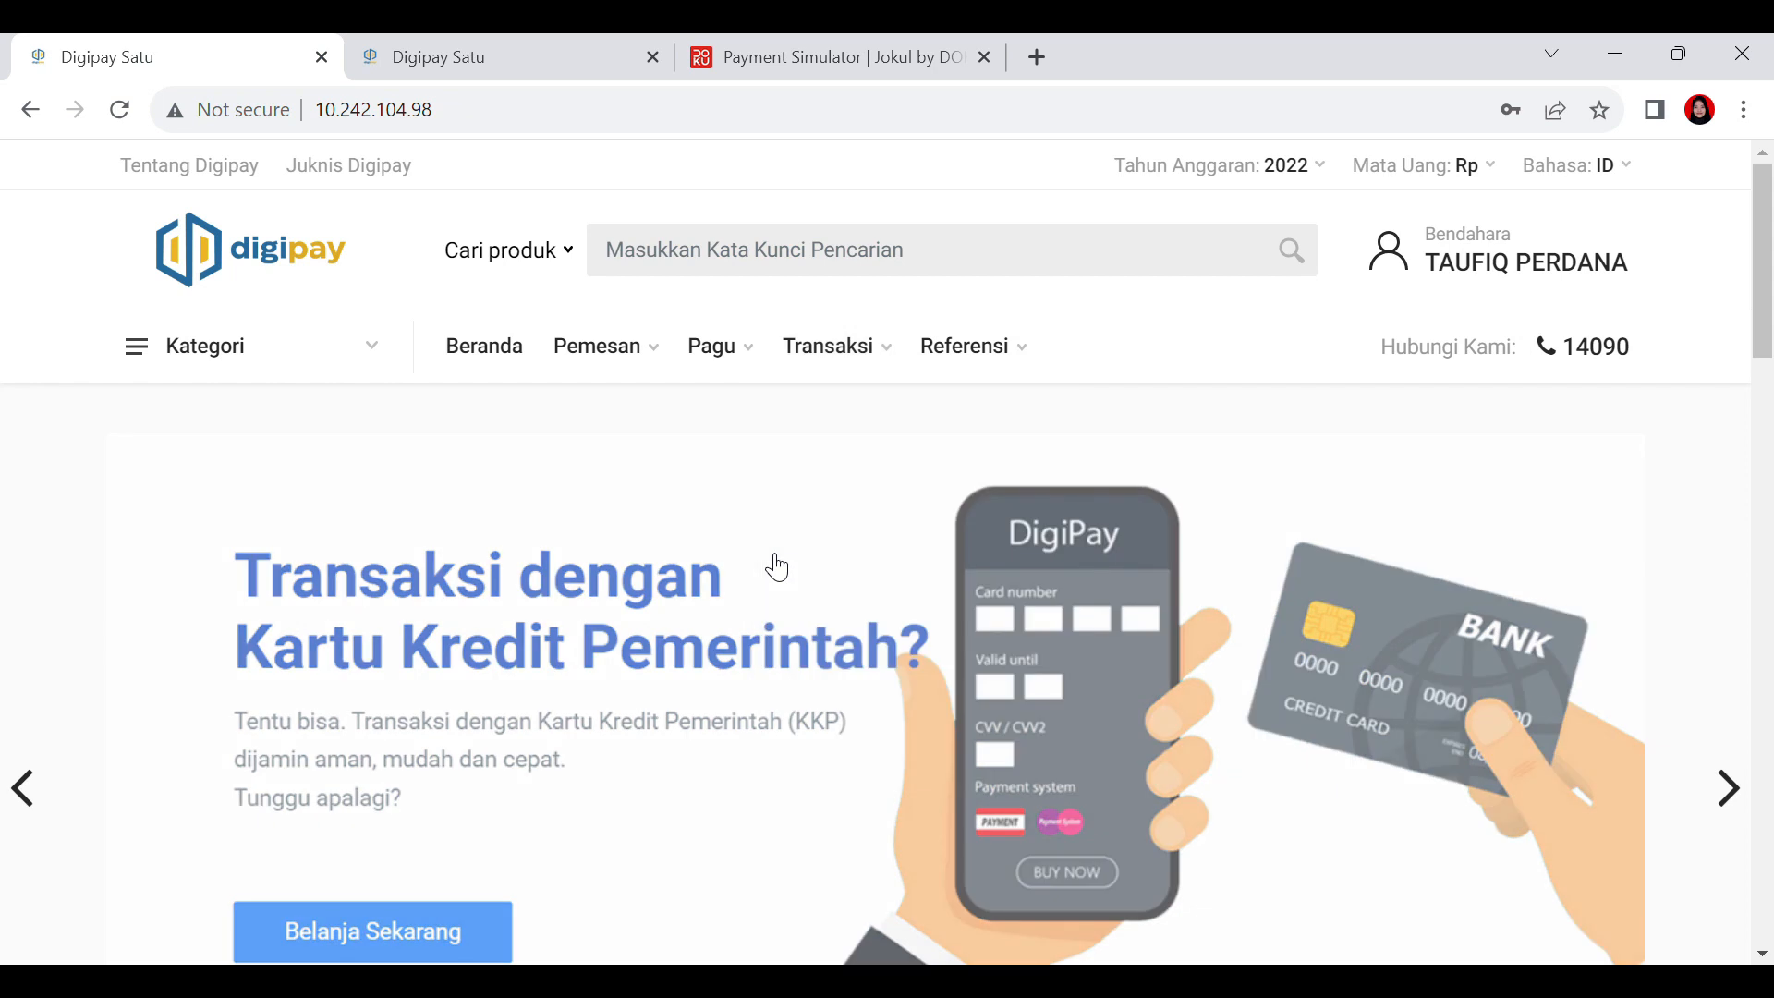
mouse_move(843, 352)
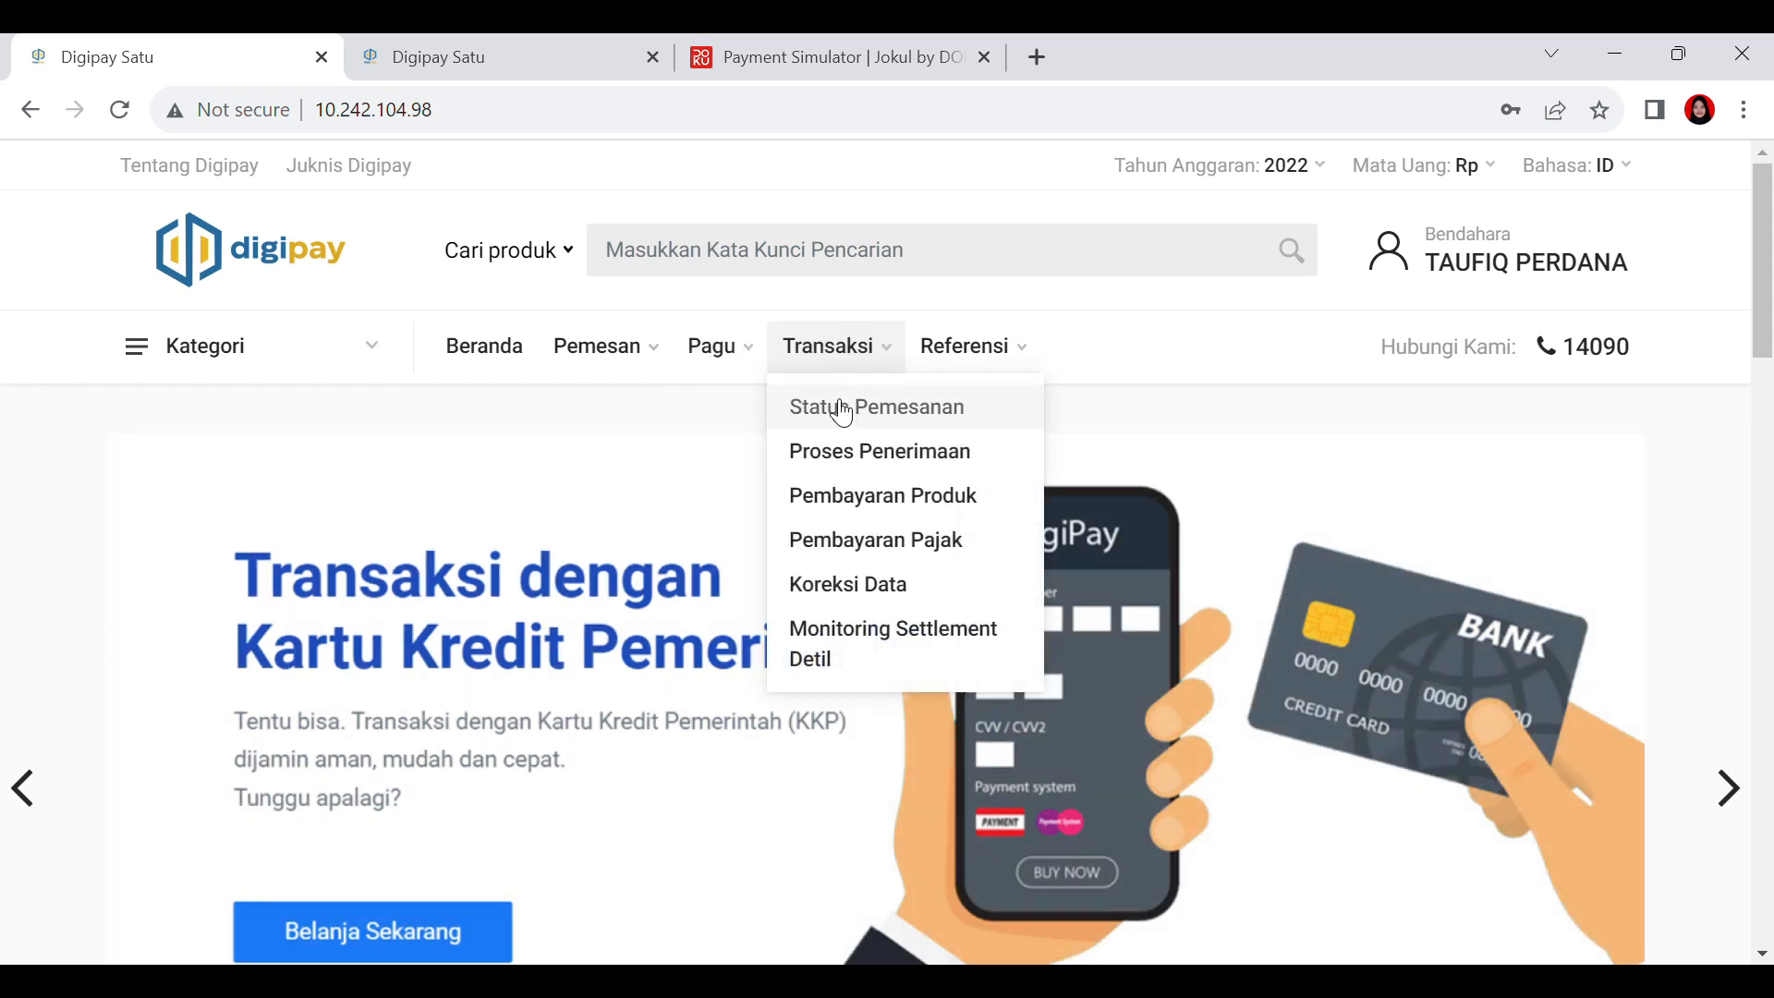
left_click(841, 458)
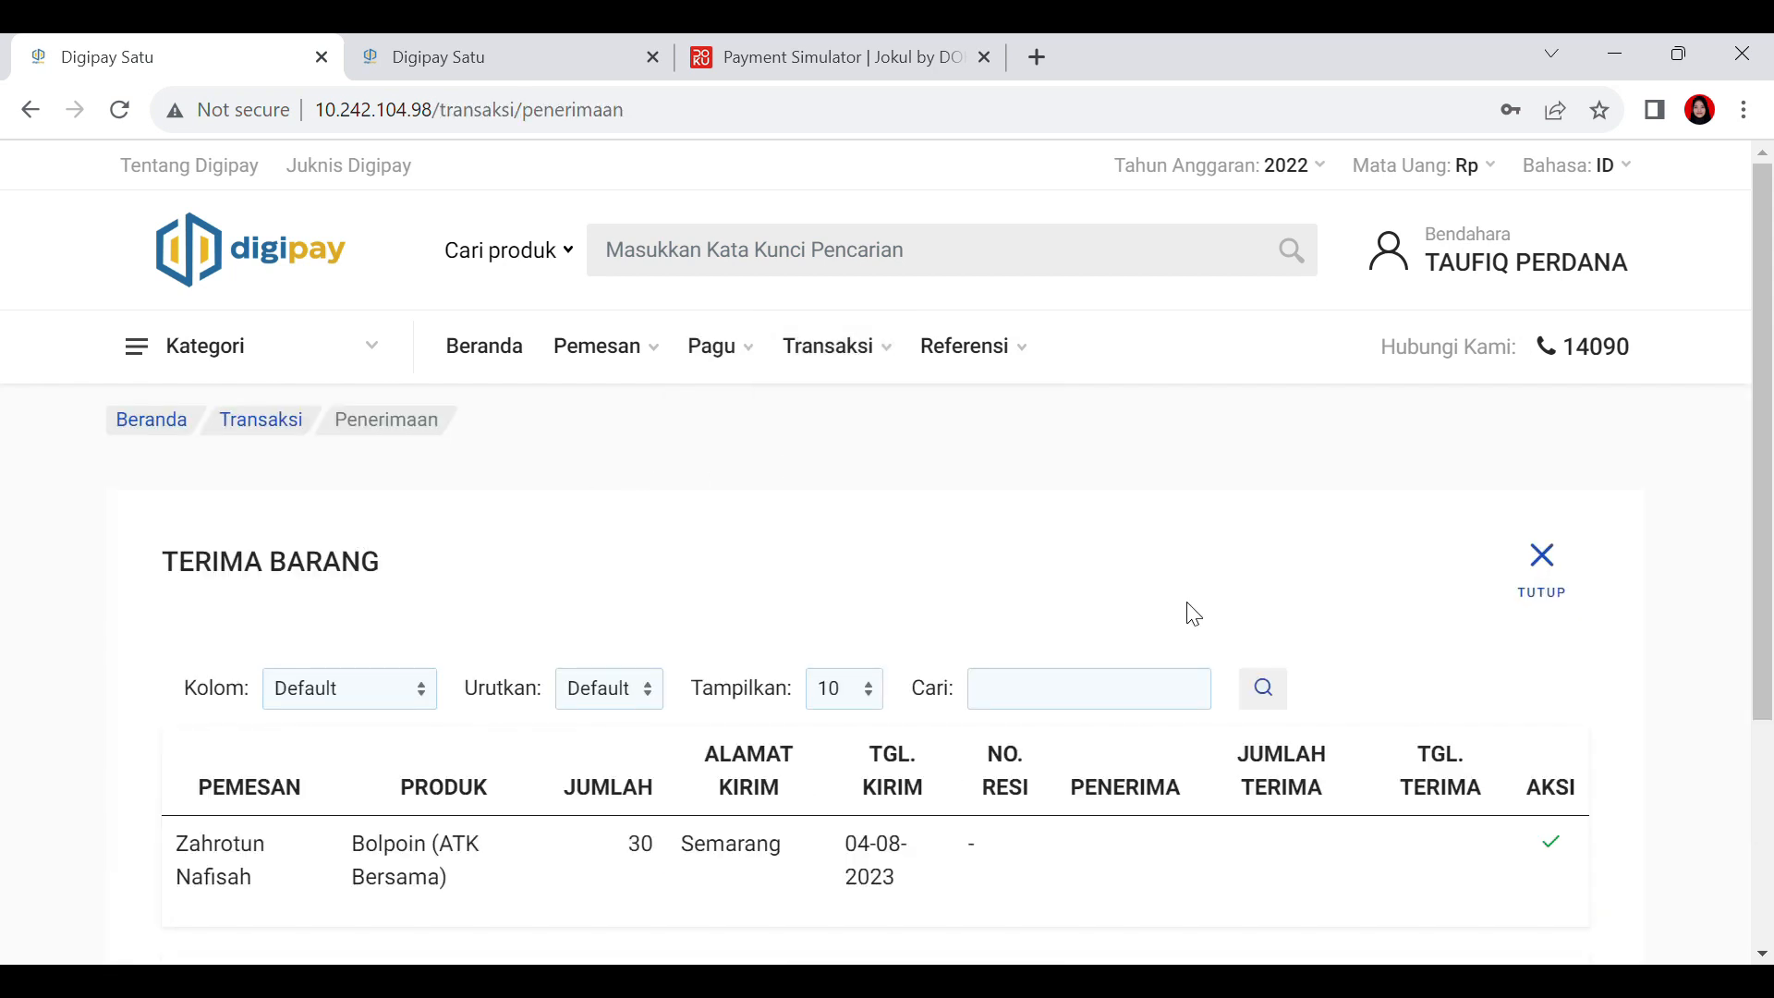
scroll(922, 229, "down", 3)
scroll(883, 195, "up", 3)
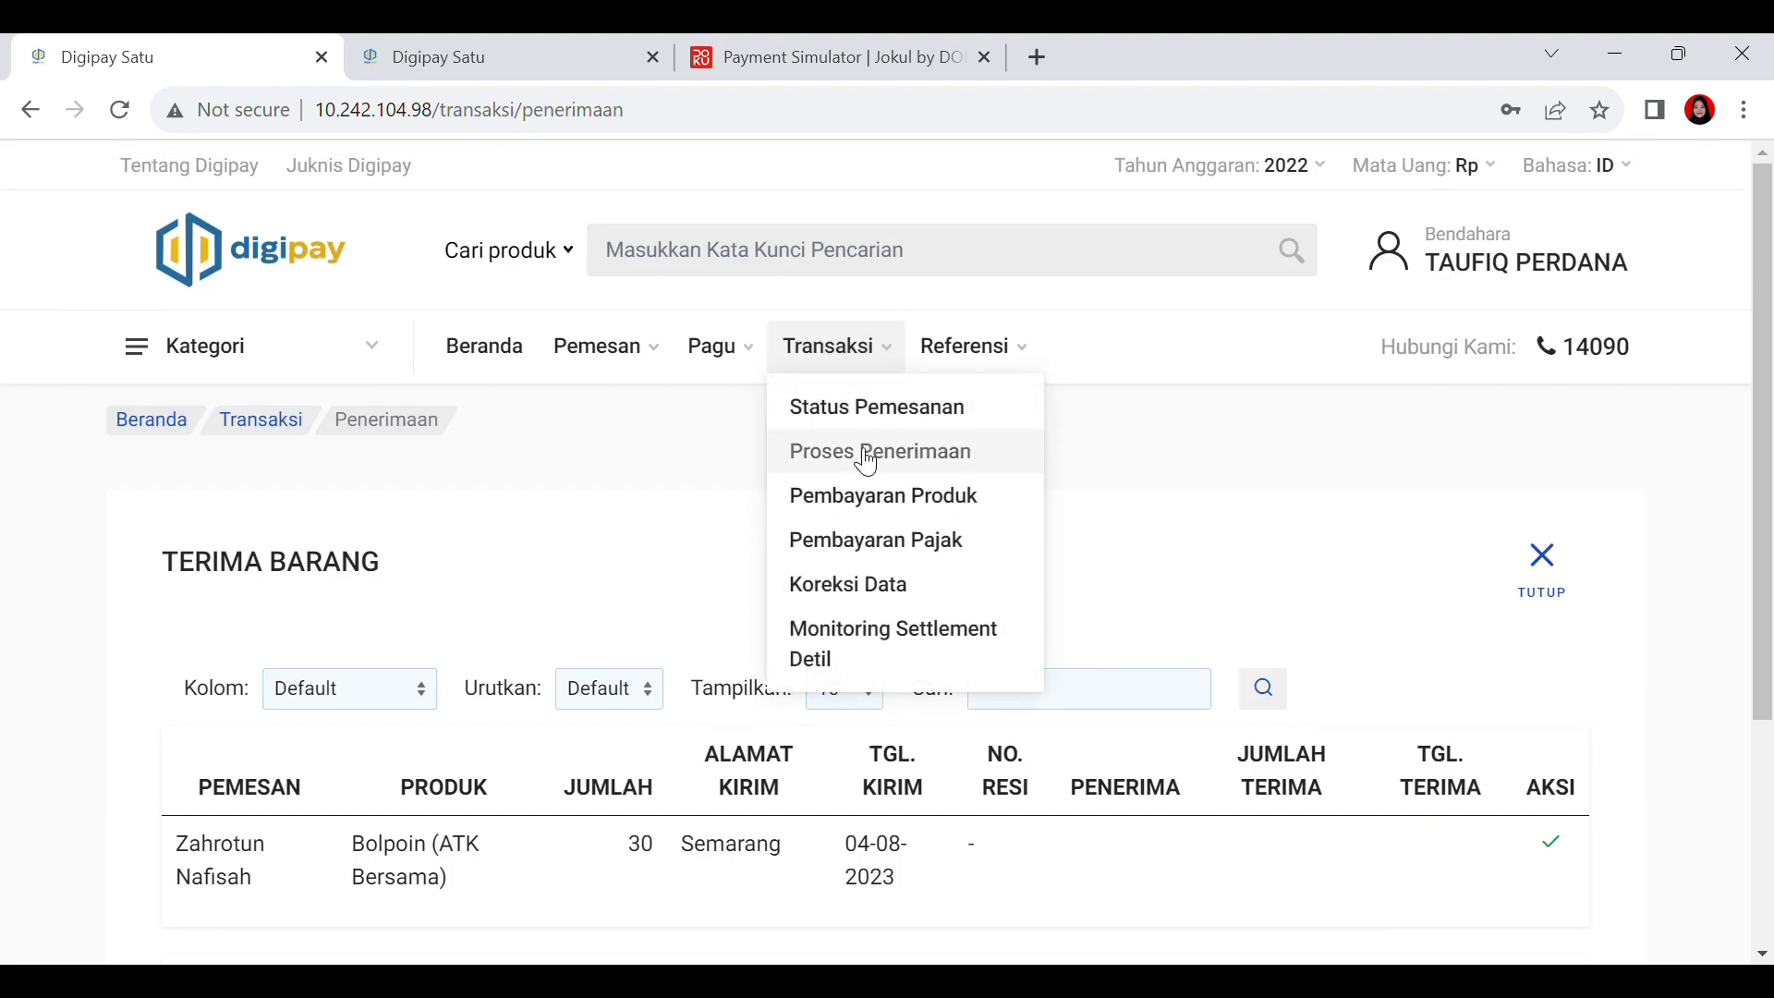
scroll(1294, 616, "down", 3)
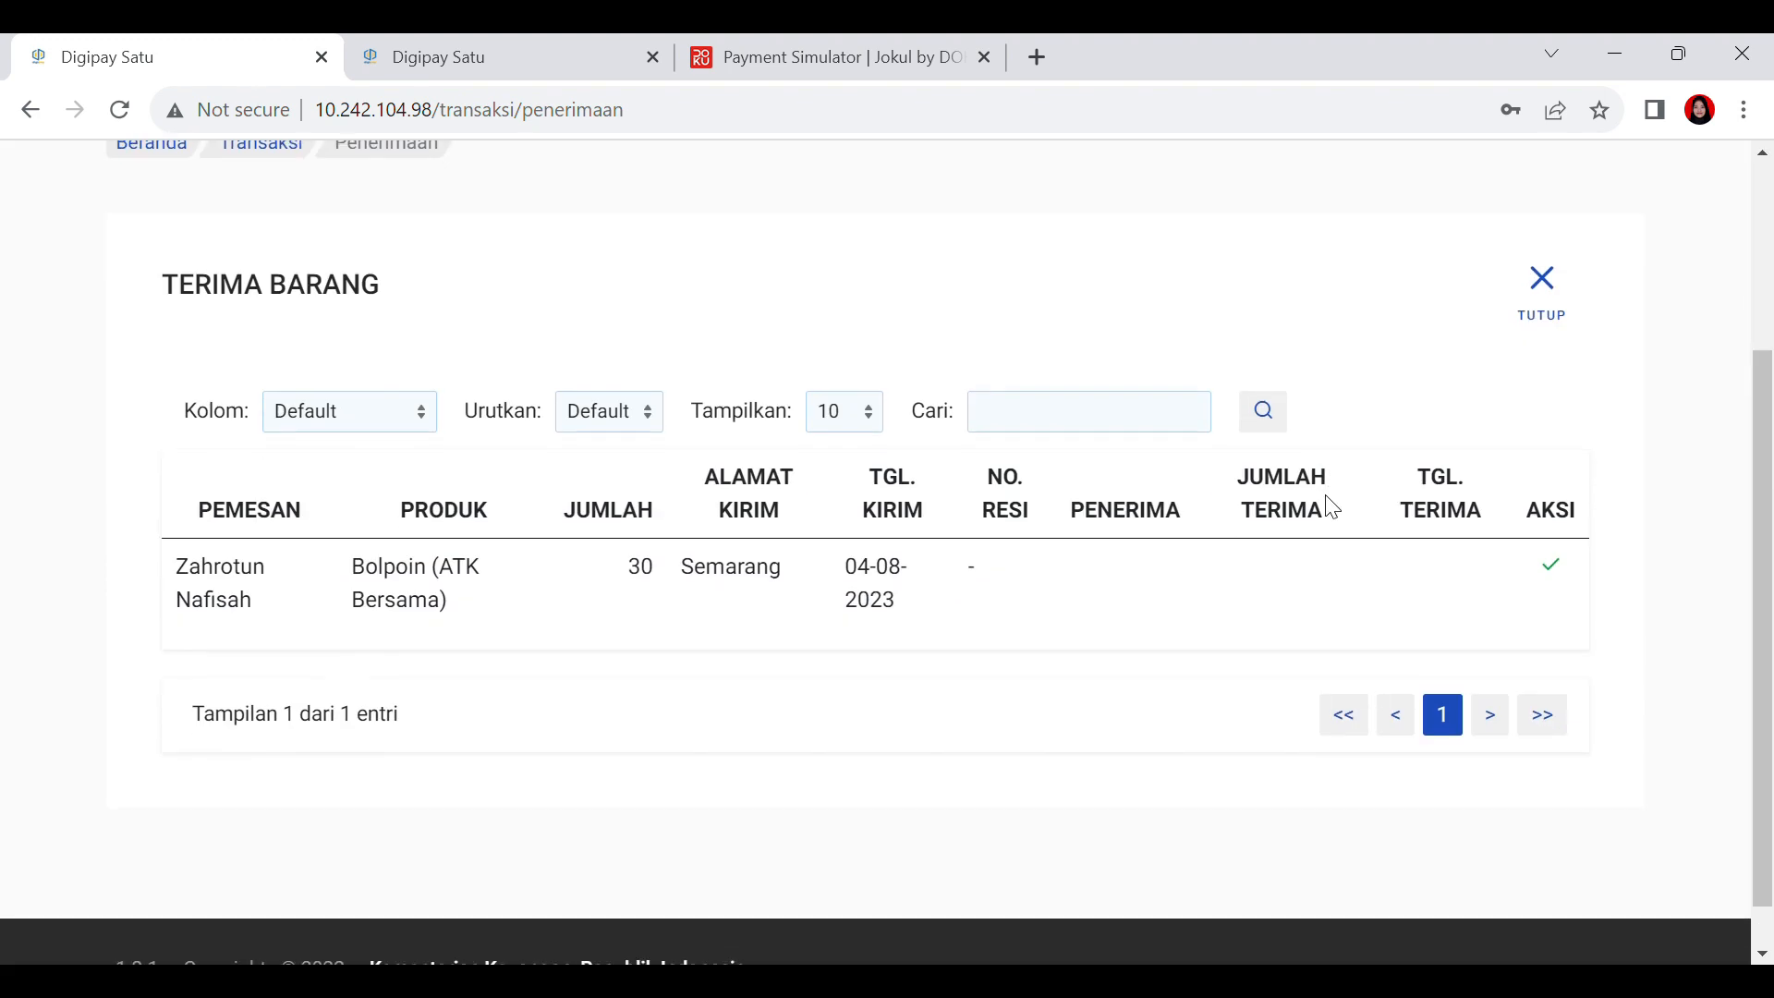
left_click(1561, 565)
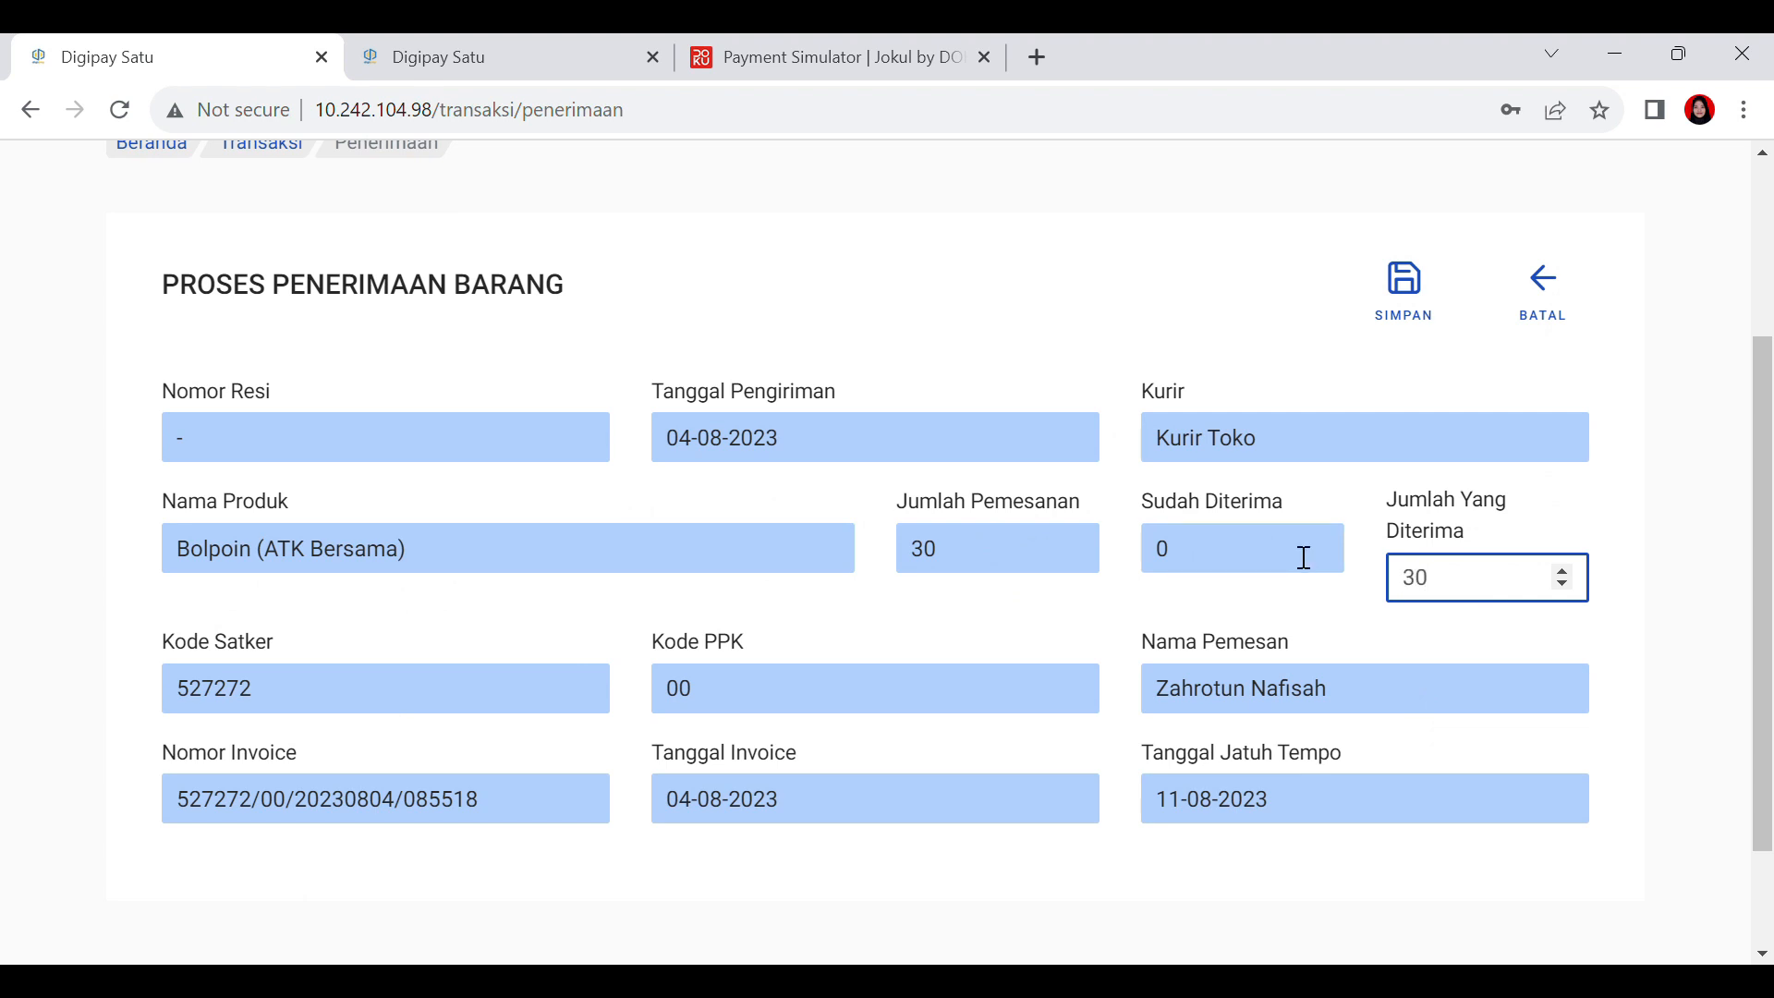
left_click(1386, 281)
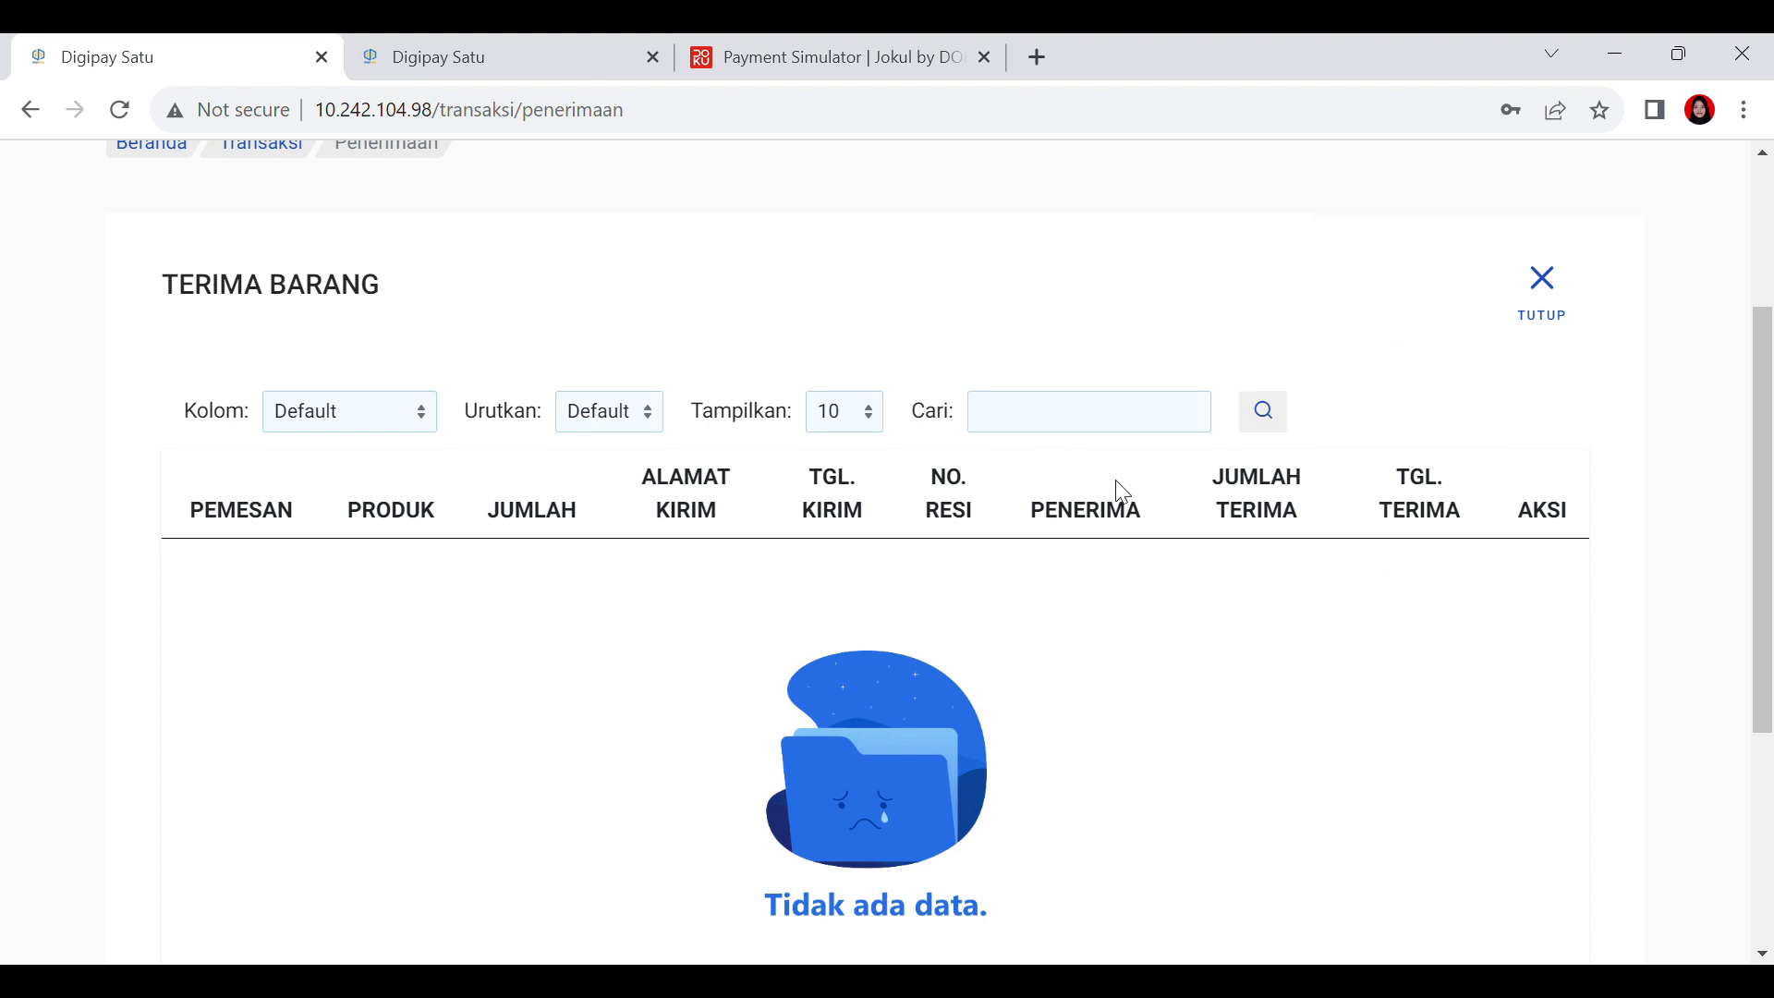
Step: Open the unprocessed 60,000 ballpoint order of Toko ATK Bersama in the Bendahara's product payment list
scroll(1204, 396, "up", 3)
left_click(841, 365)
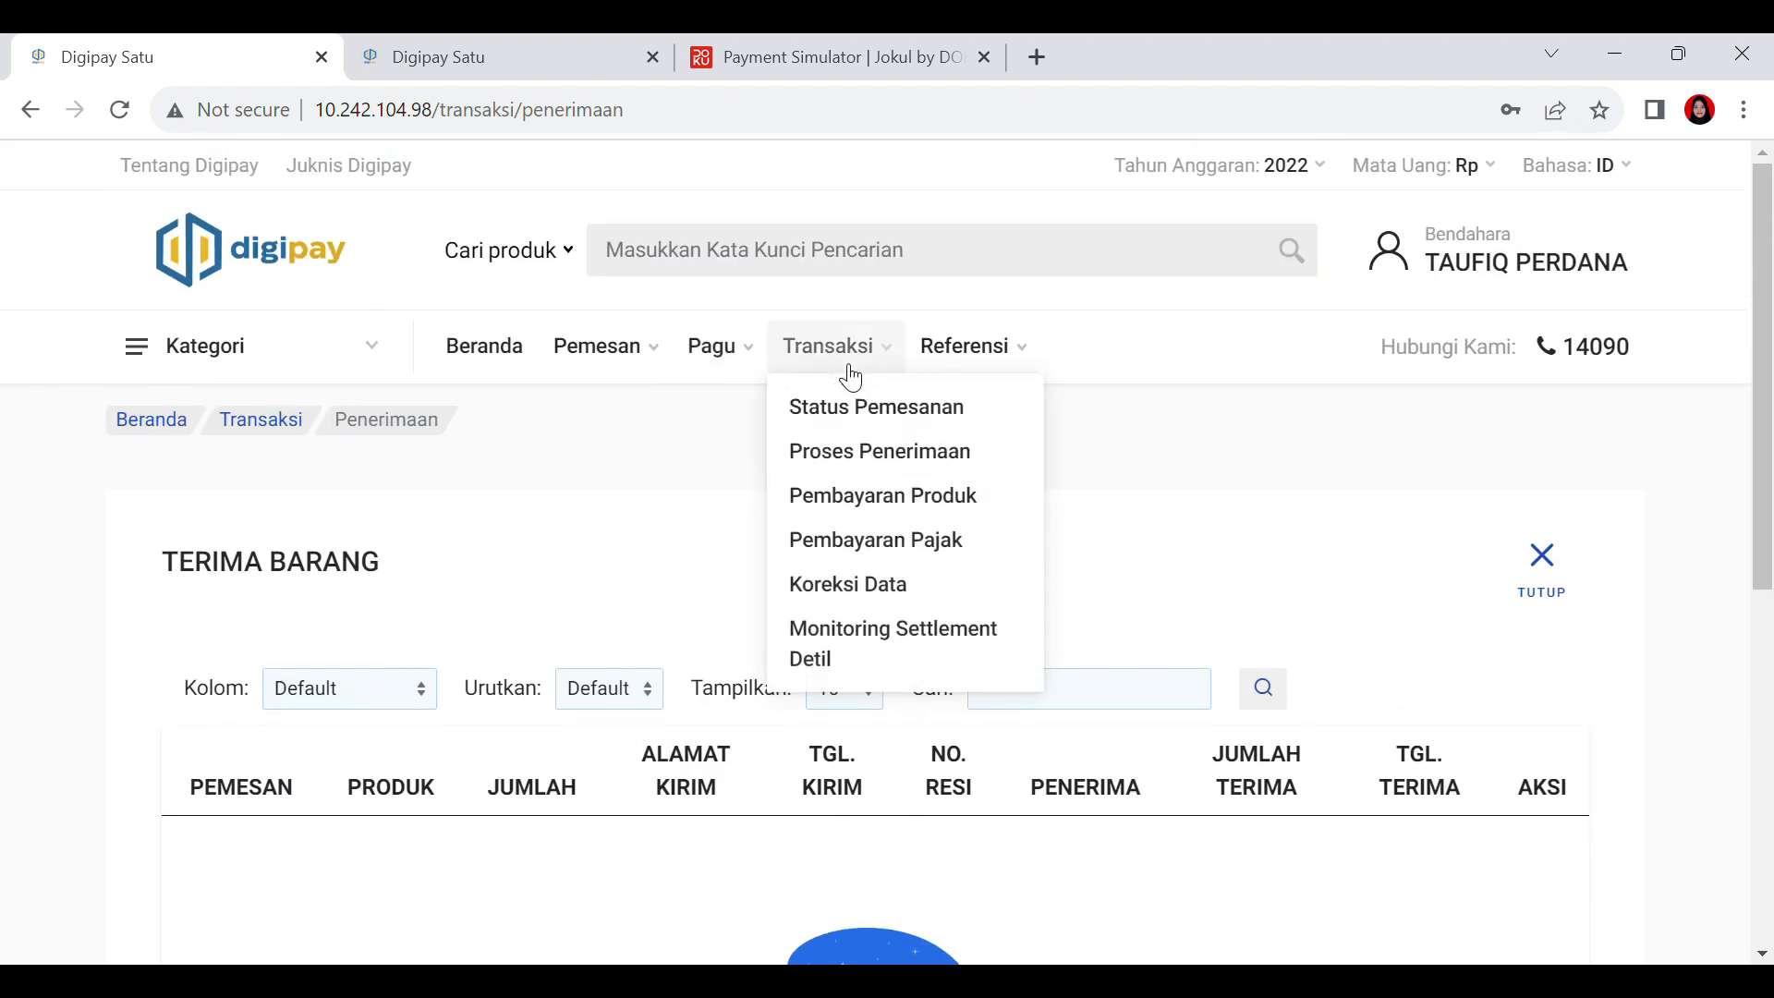
left_click(868, 497)
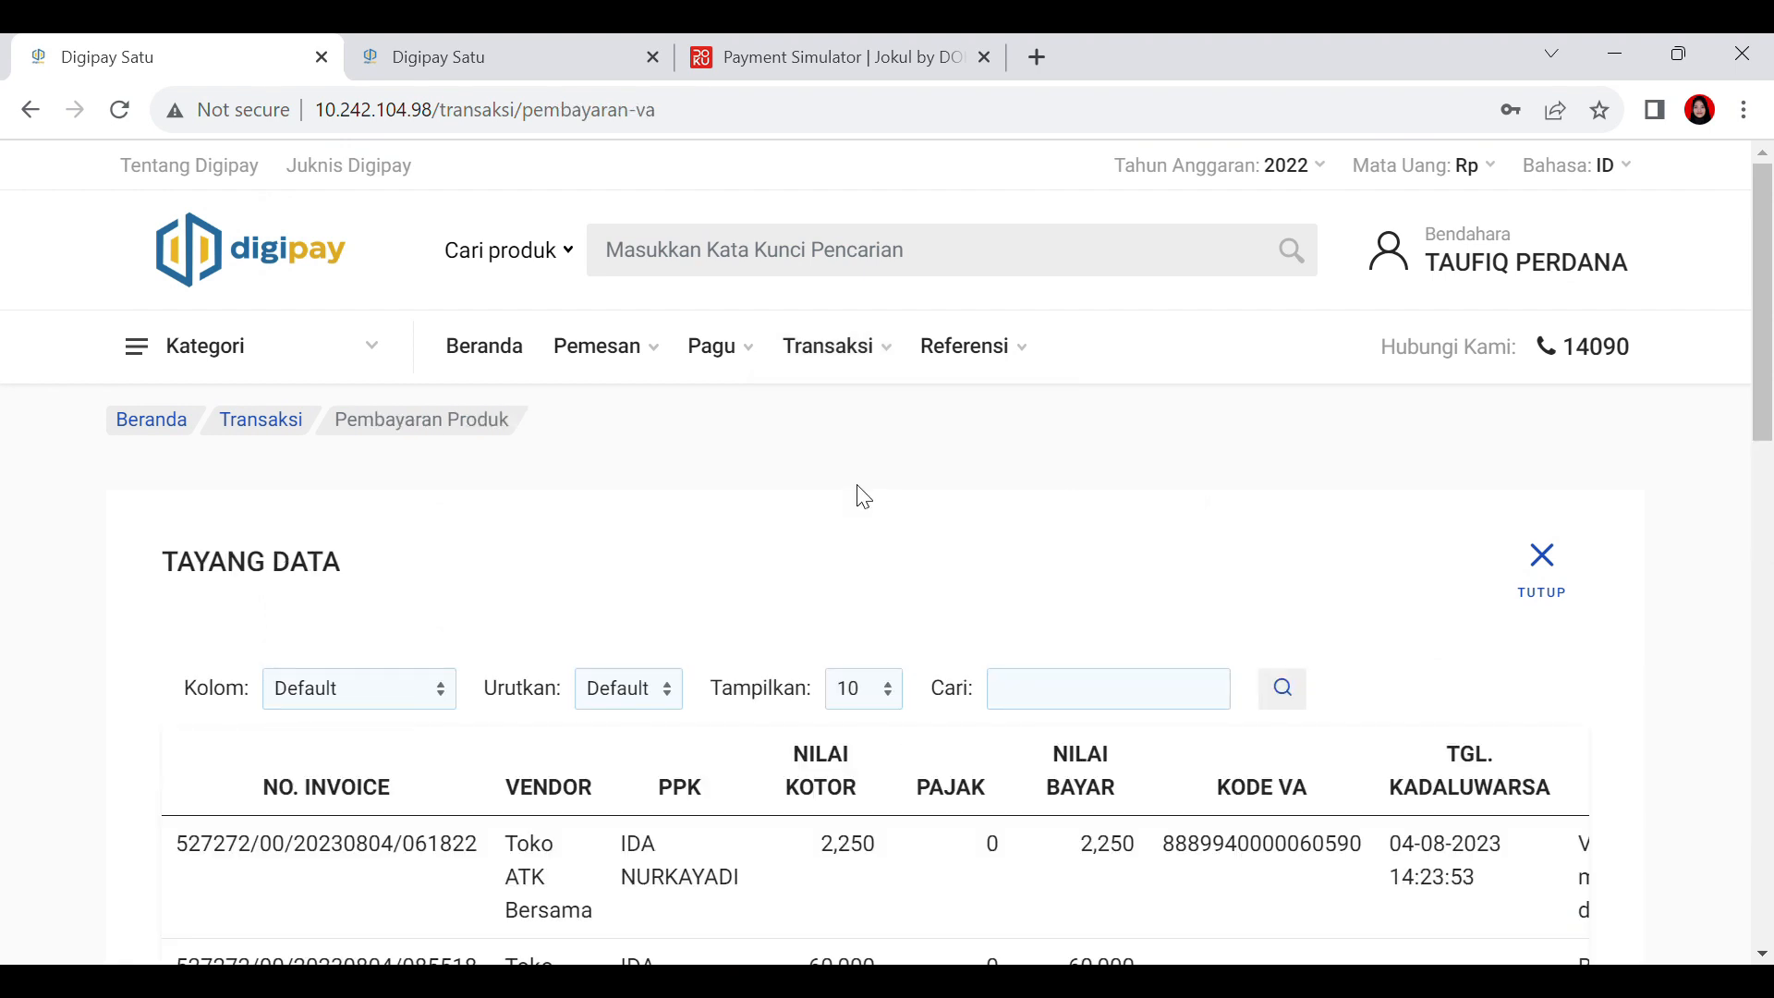
scroll(997, 491, "down", 3)
scroll(923, 681, "down", 10)
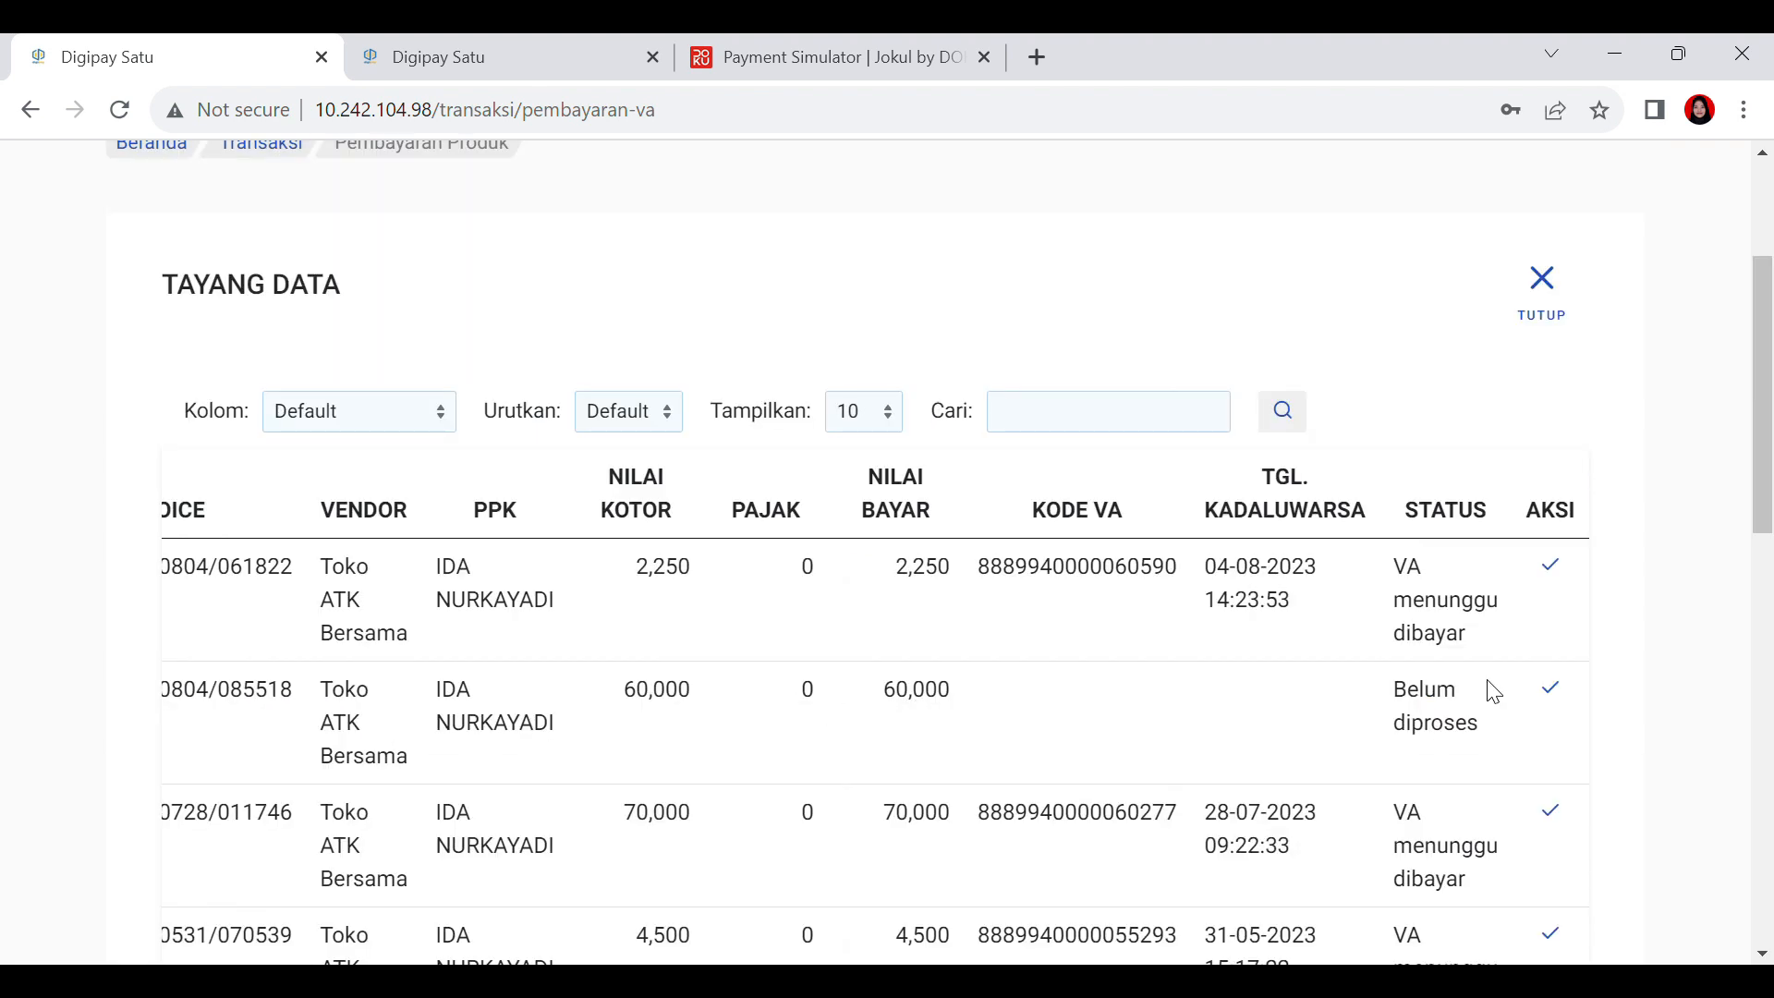
left_click(1554, 695)
scroll(741, 643, "down", 3)
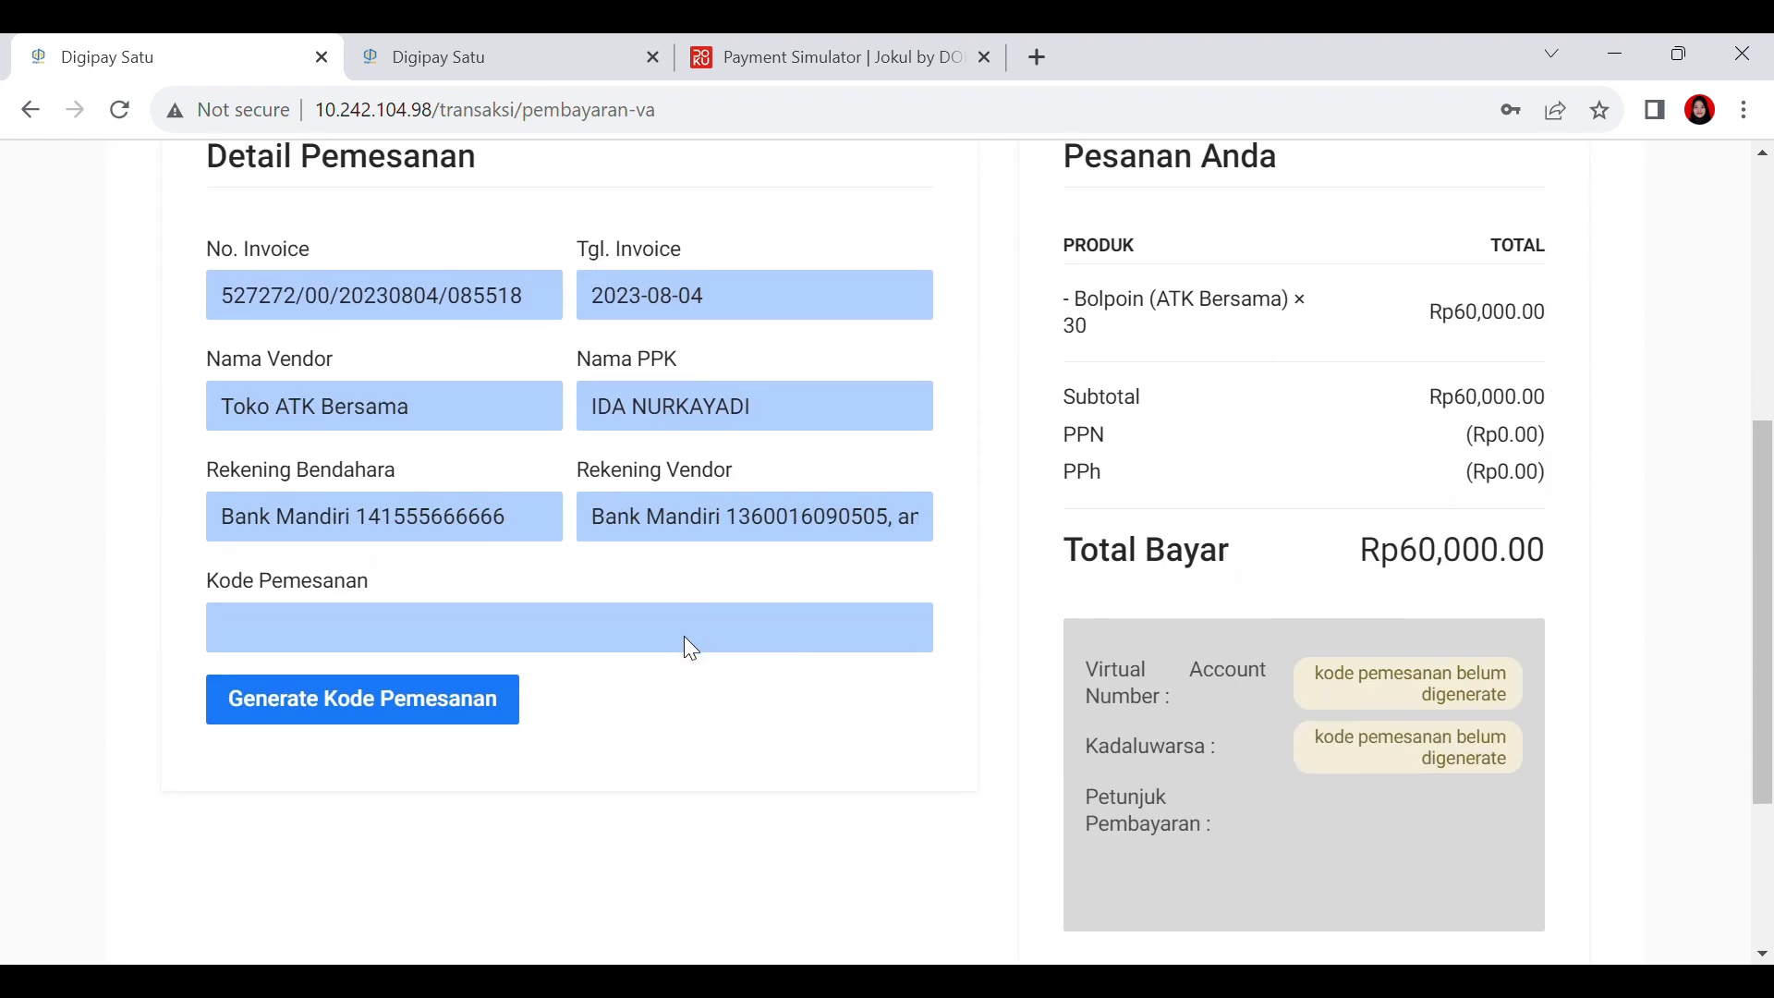
Step: Generate the order code (Kode Pemesanan) for the ballpoint order and process the payment to issue its virtual account
scroll(637, 724, "up", 2)
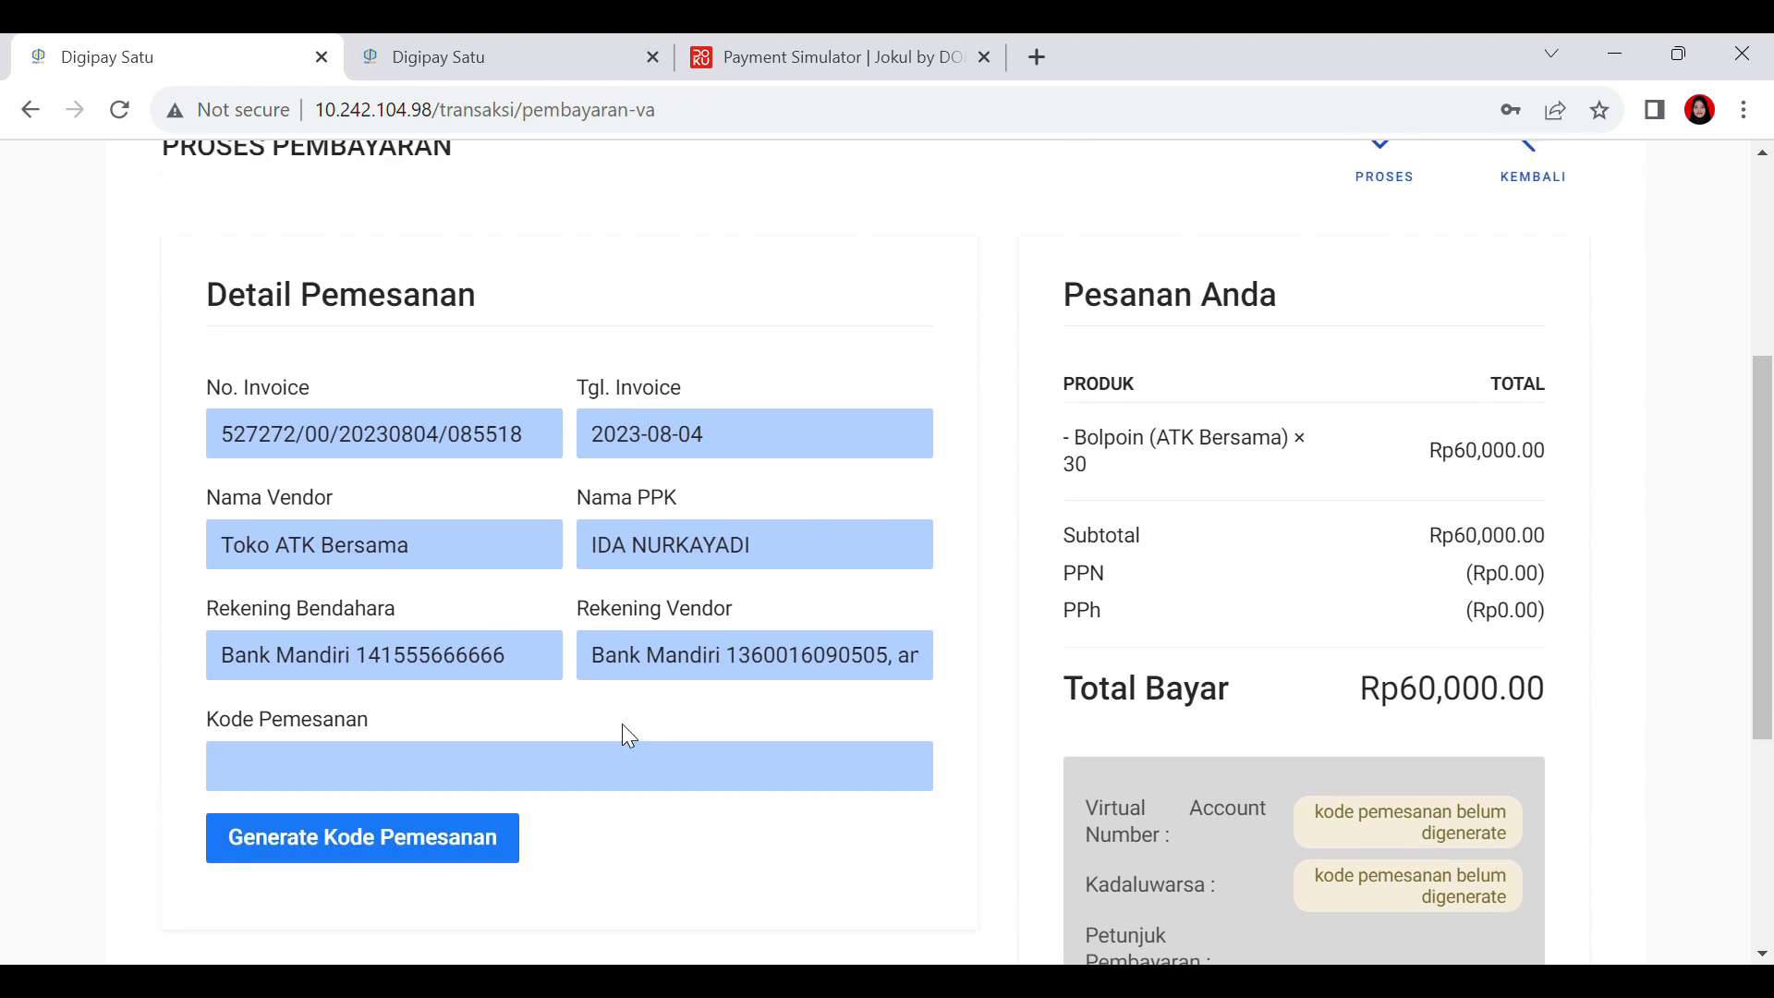
left_click(469, 855)
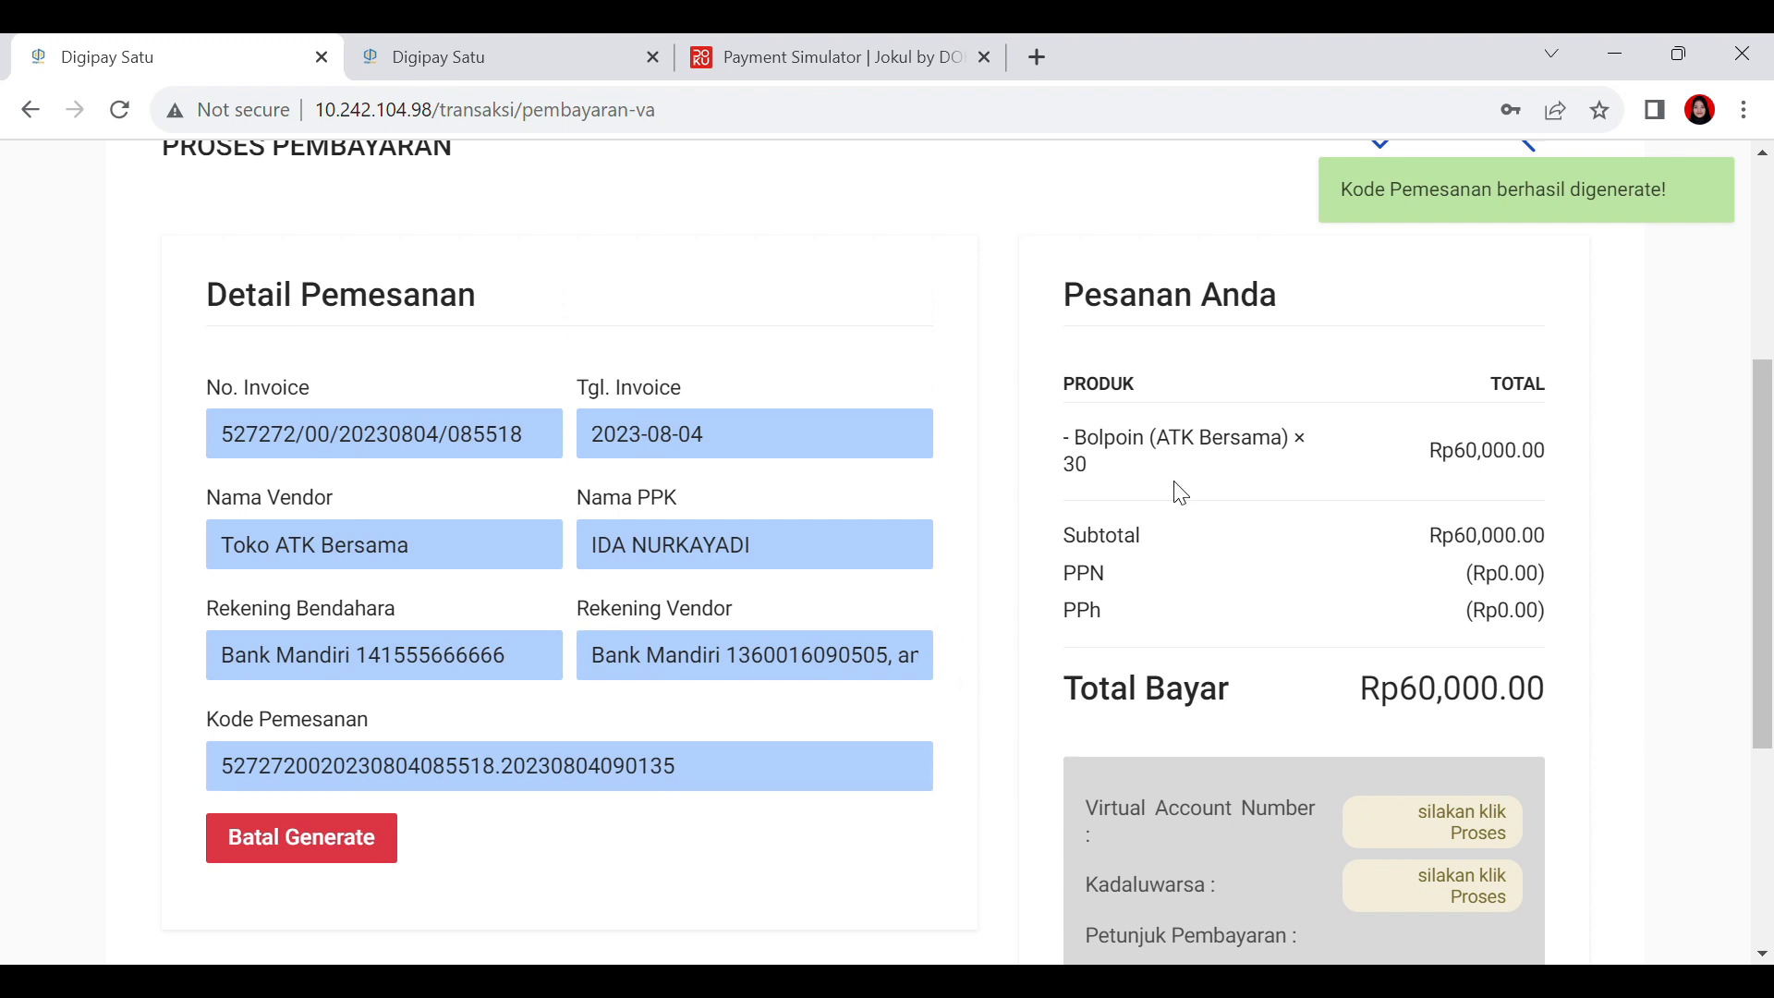
scroll(1293, 480, "down", 4)
scroll(1376, 600, "up", 7)
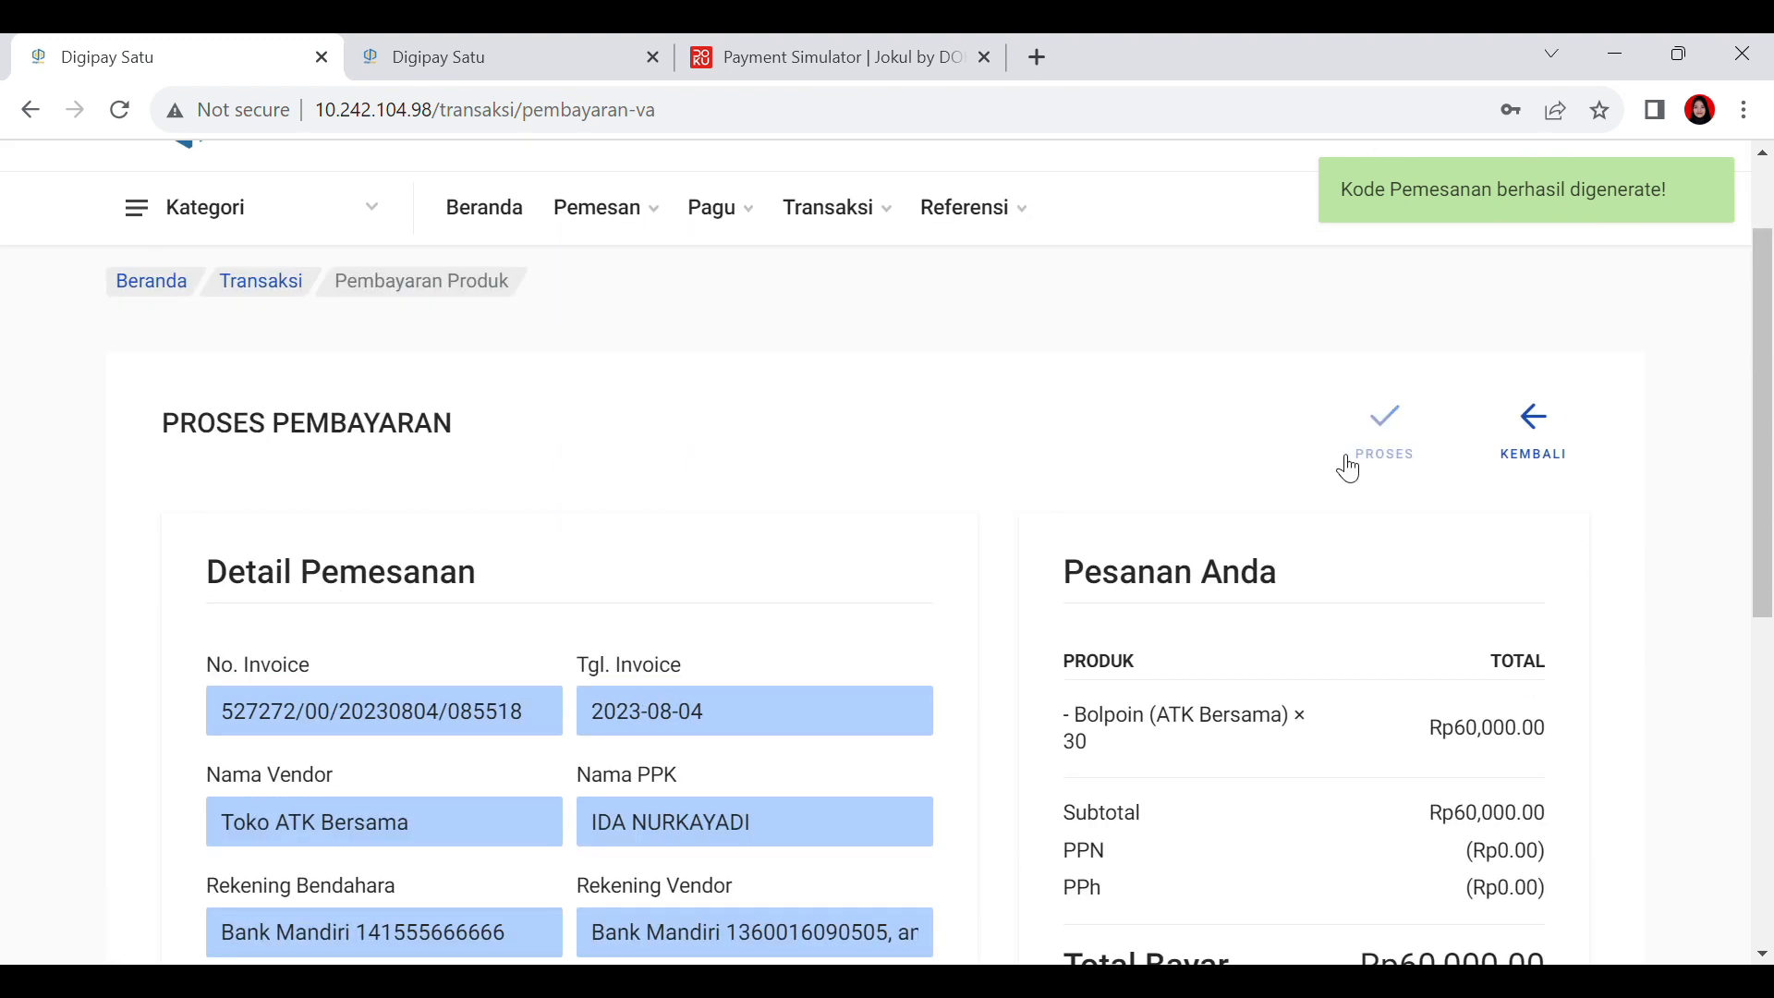
left_click(1378, 441)
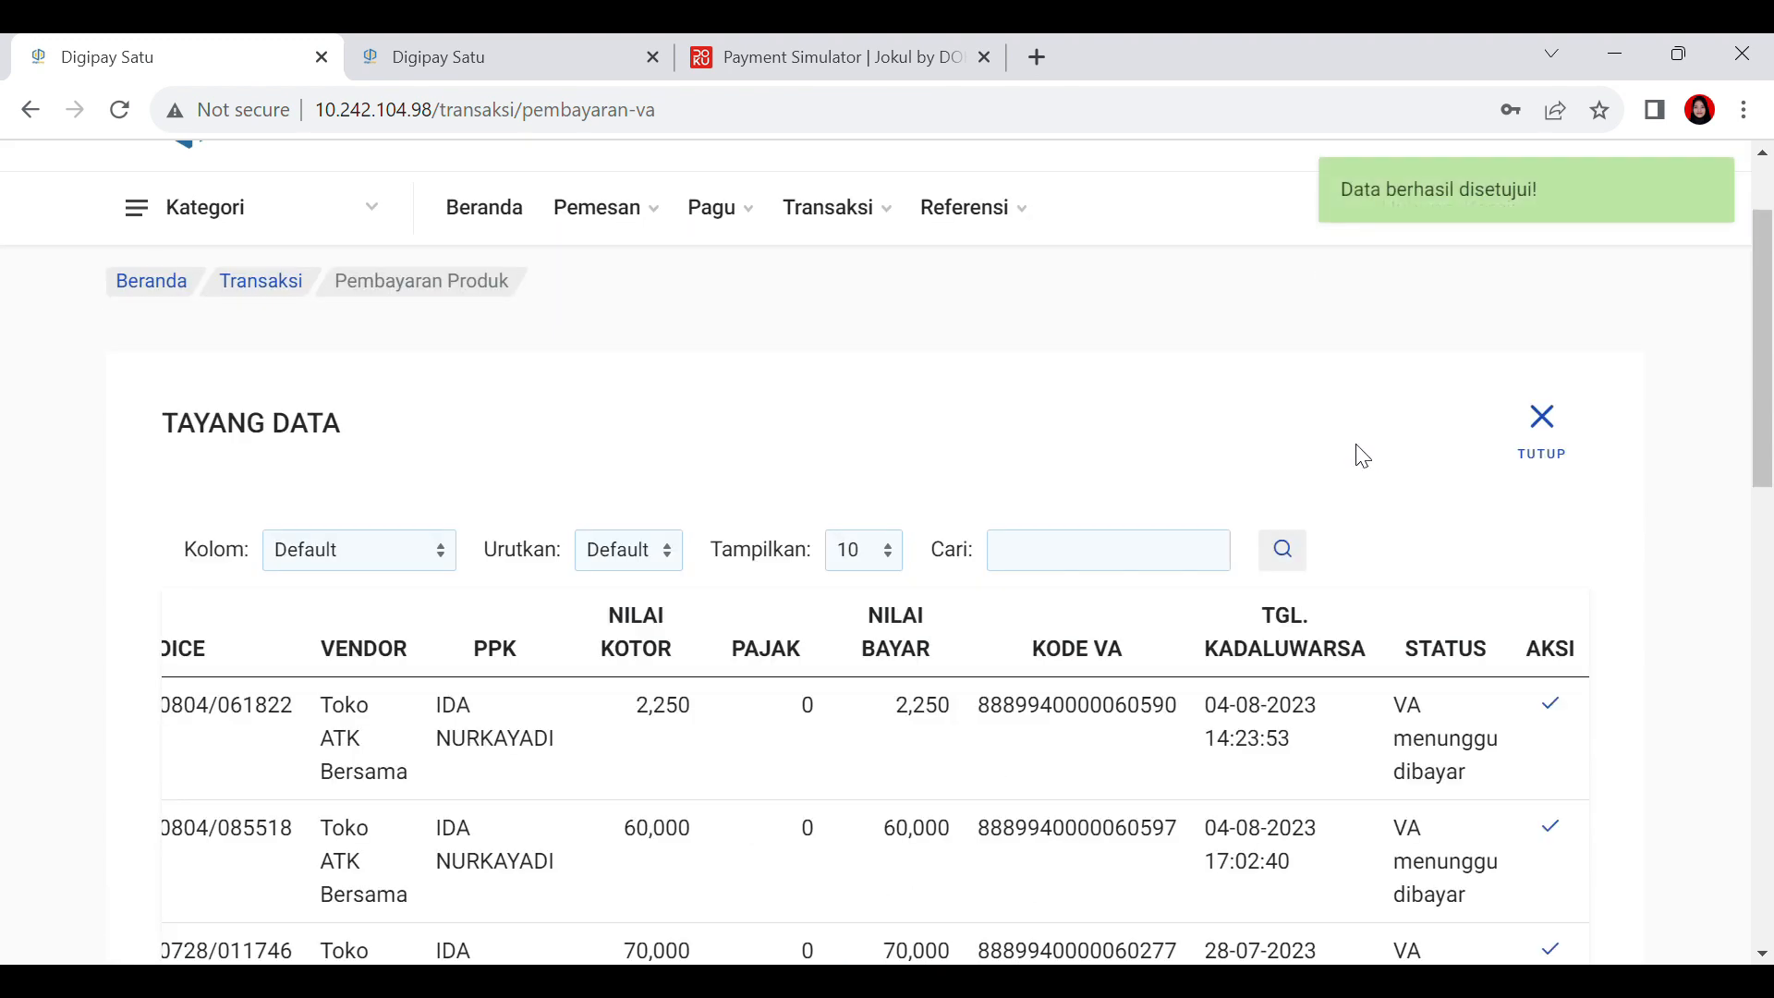
Step: Review the ballpoint order's payment details and return to the product payment list
scroll(1528, 622, "down", 1)
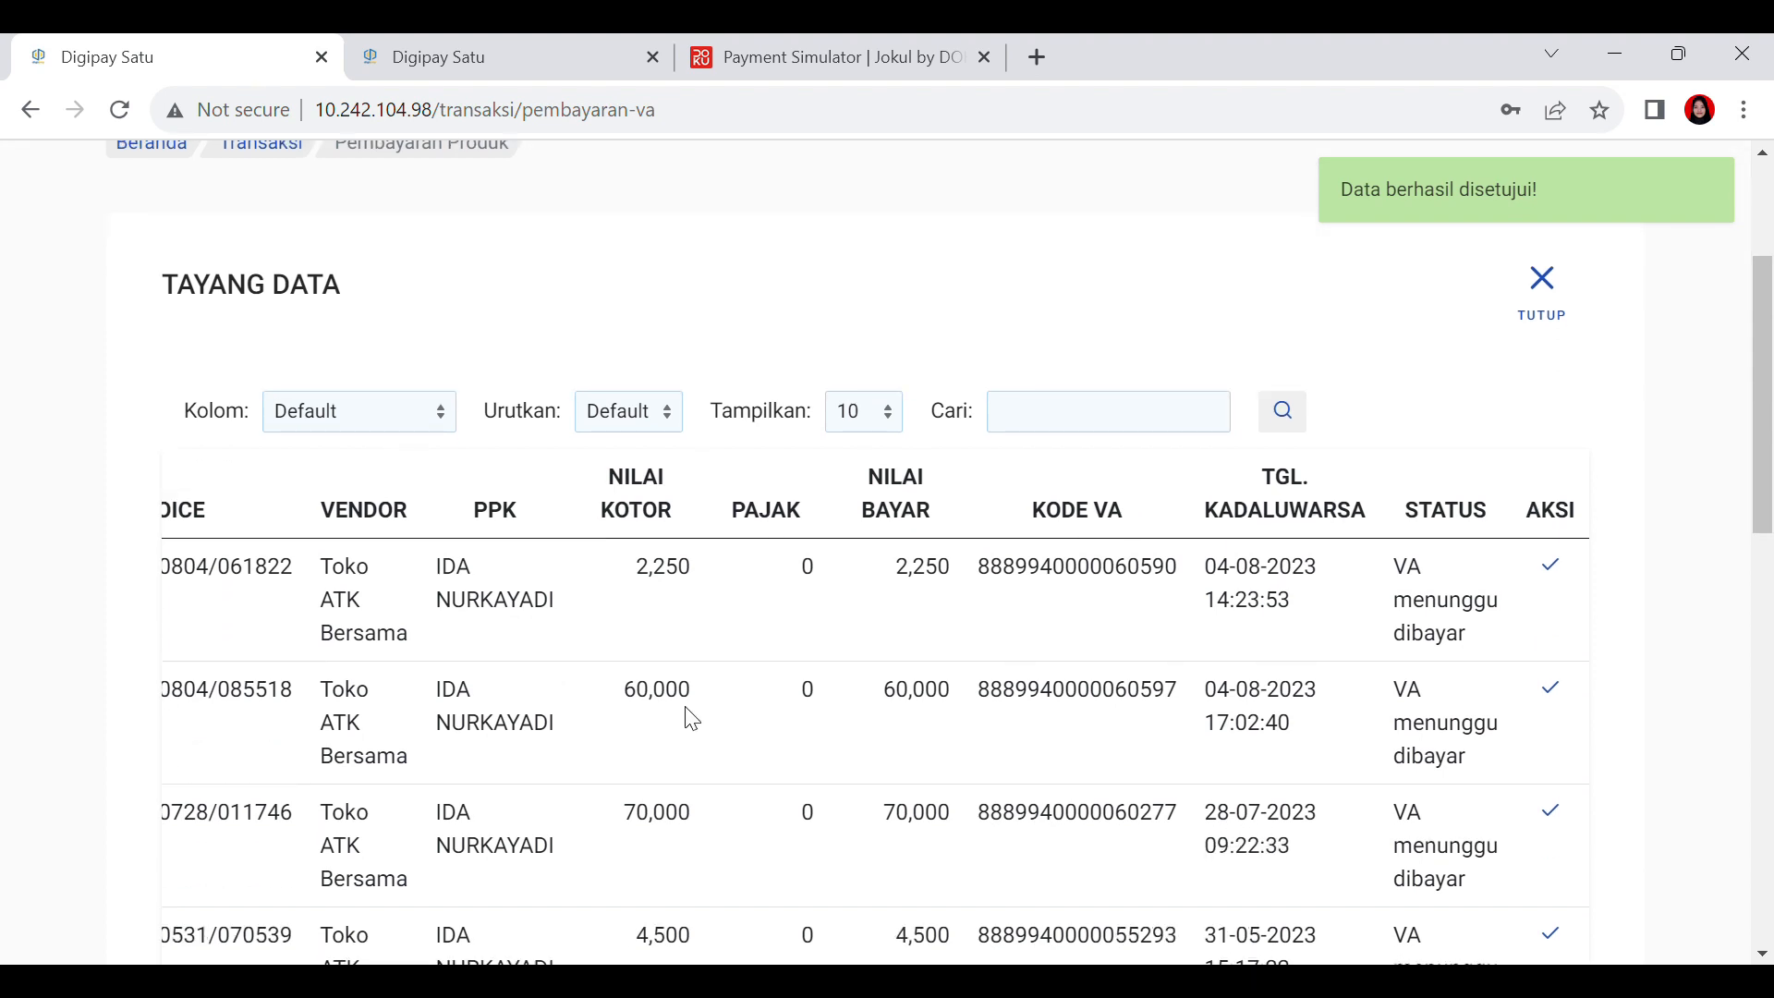
left_click(1559, 708)
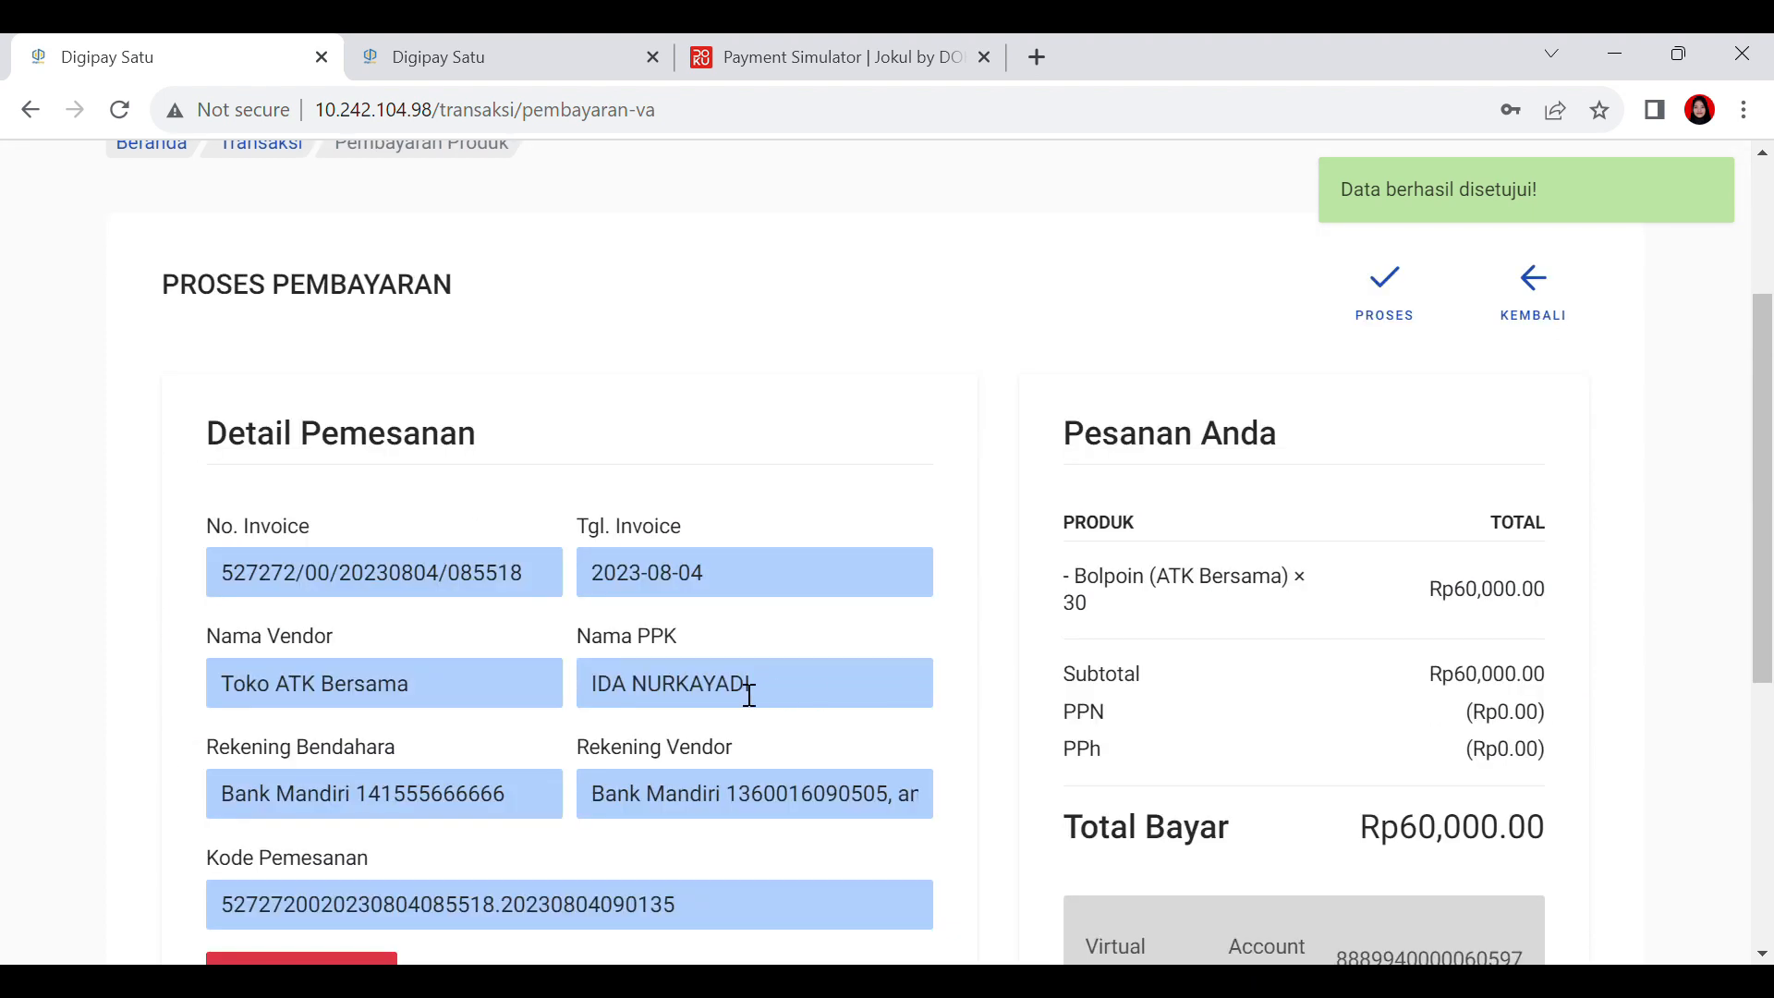
scroll(919, 825, "down", 2)
scroll(993, 672, "up", 2)
left_click(1508, 297)
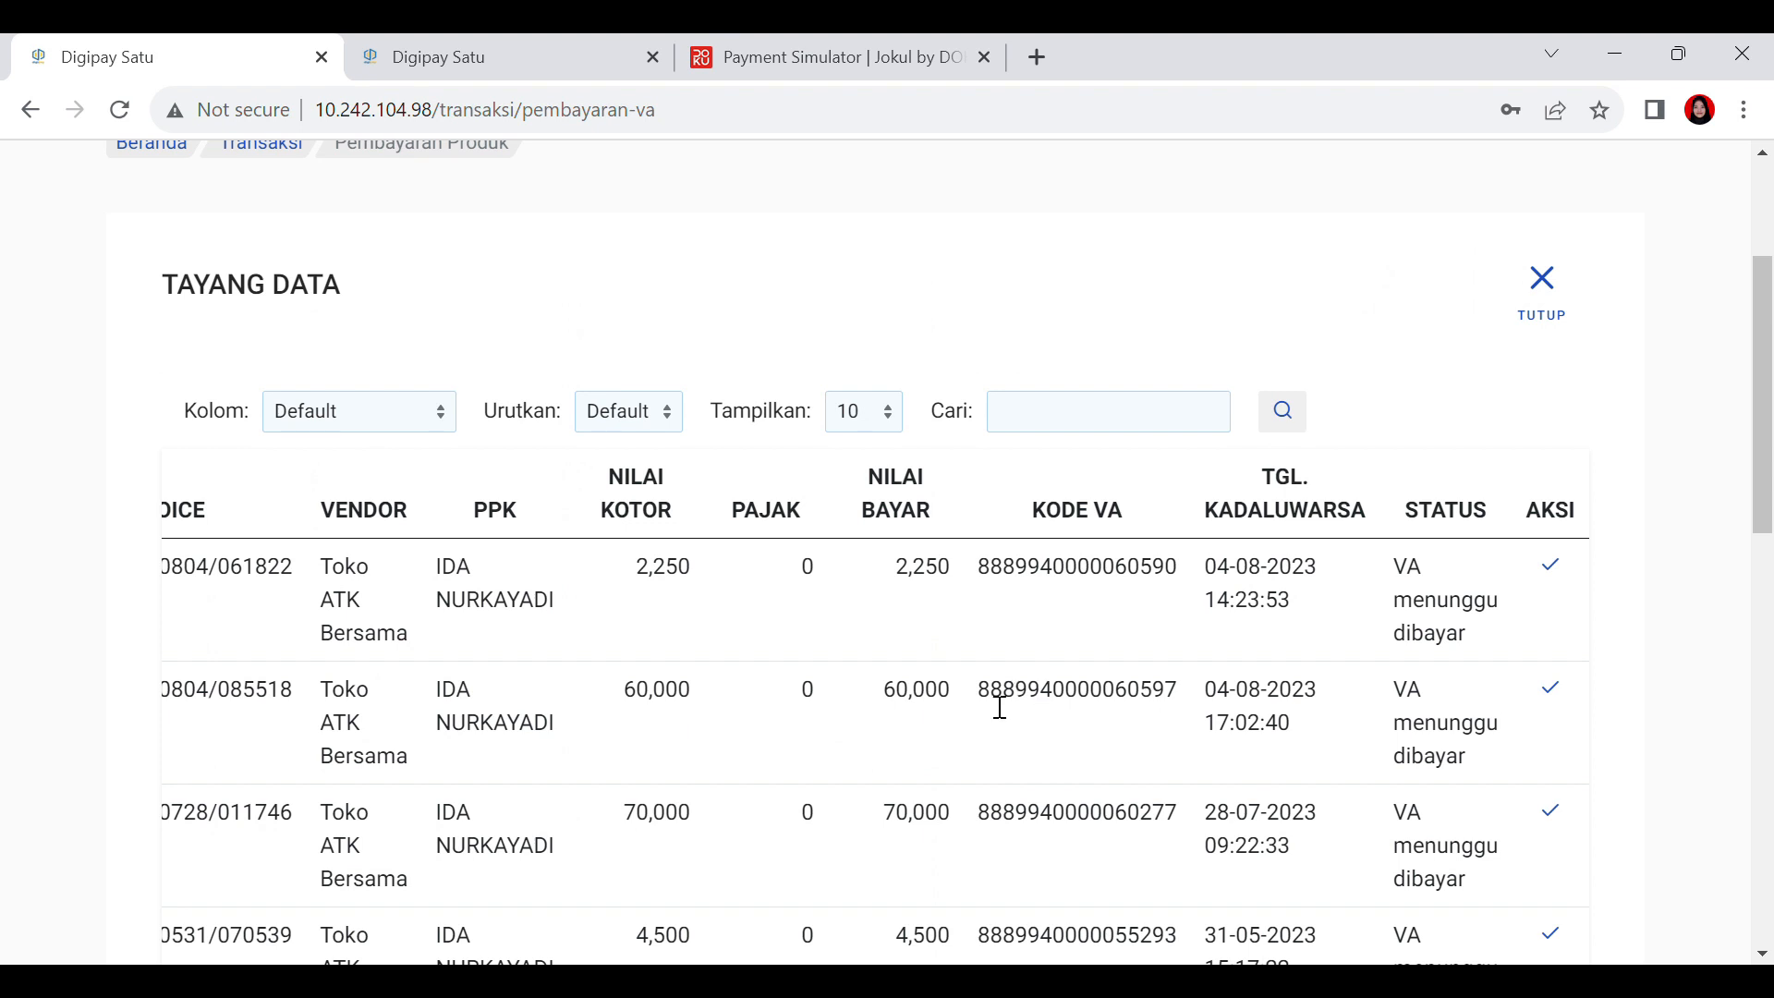
Step: Copy the virtual account number from the ballpoint order's payment details and return to the payment list
left_click(1550, 688)
scroll(1503, 688, "down", 4)
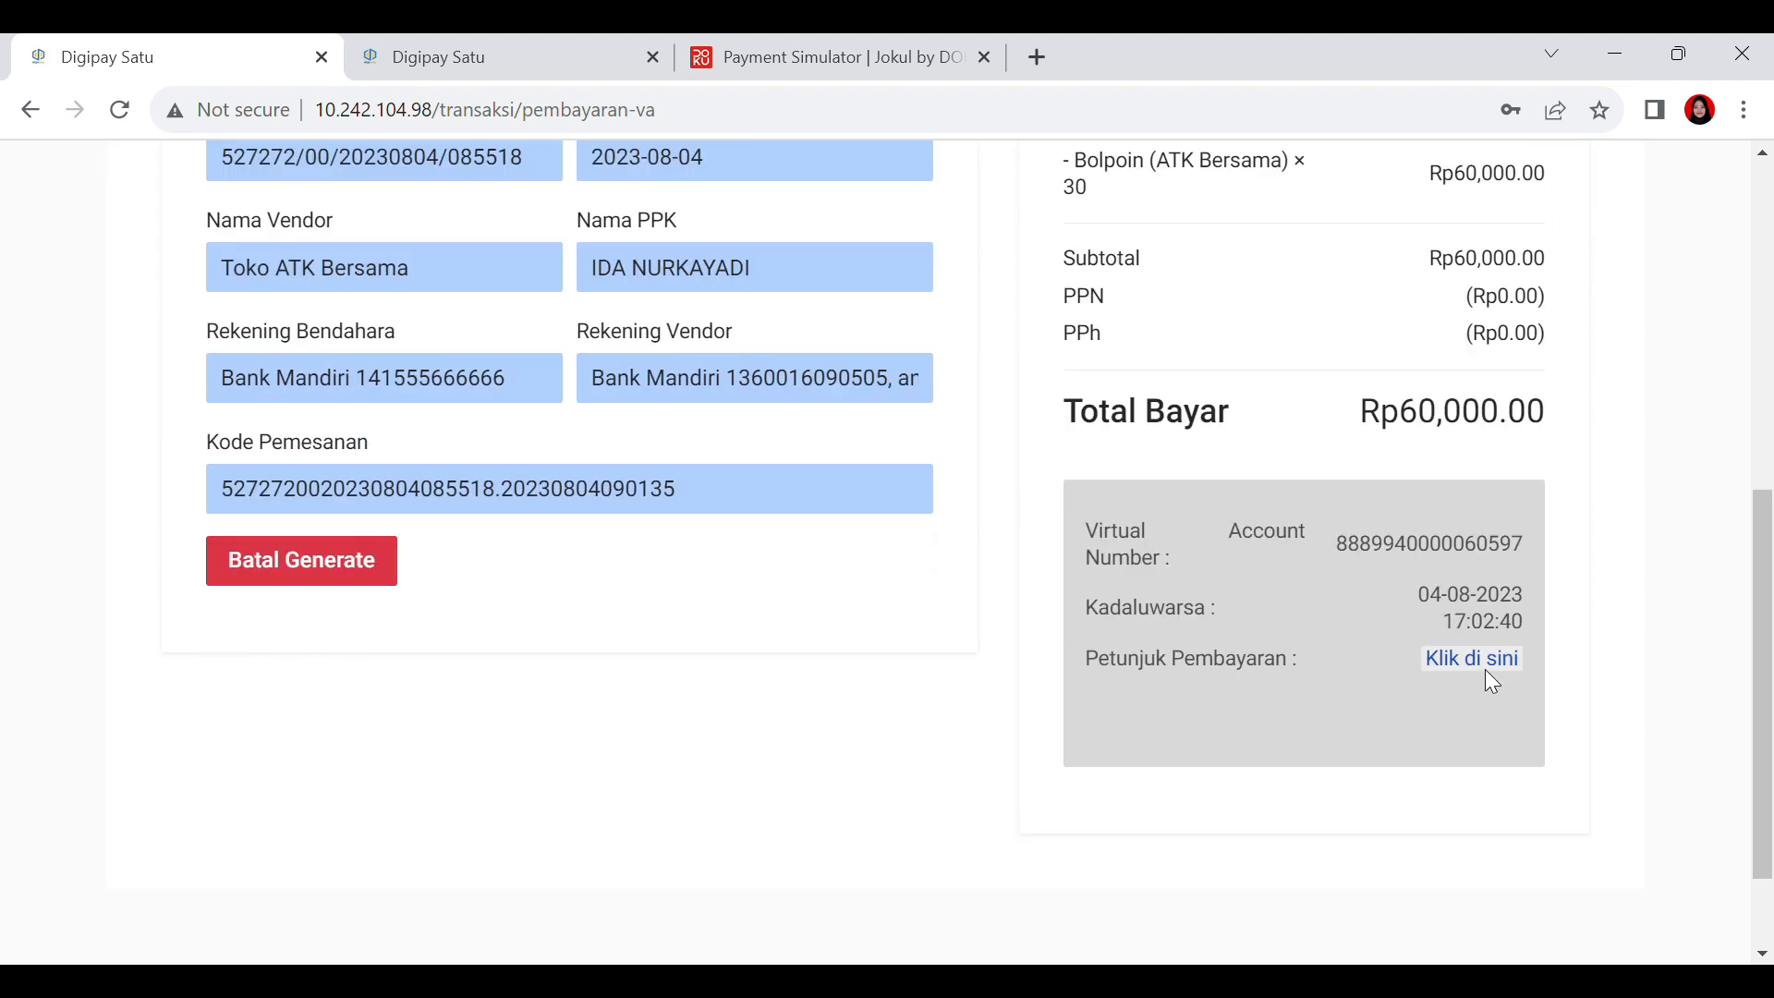
left_click_drag(1333, 538, 1528, 552)
key("ctrl+c")
left_click(1541, 561)
scroll(1543, 563, "up", 6)
left_click(1535, 554)
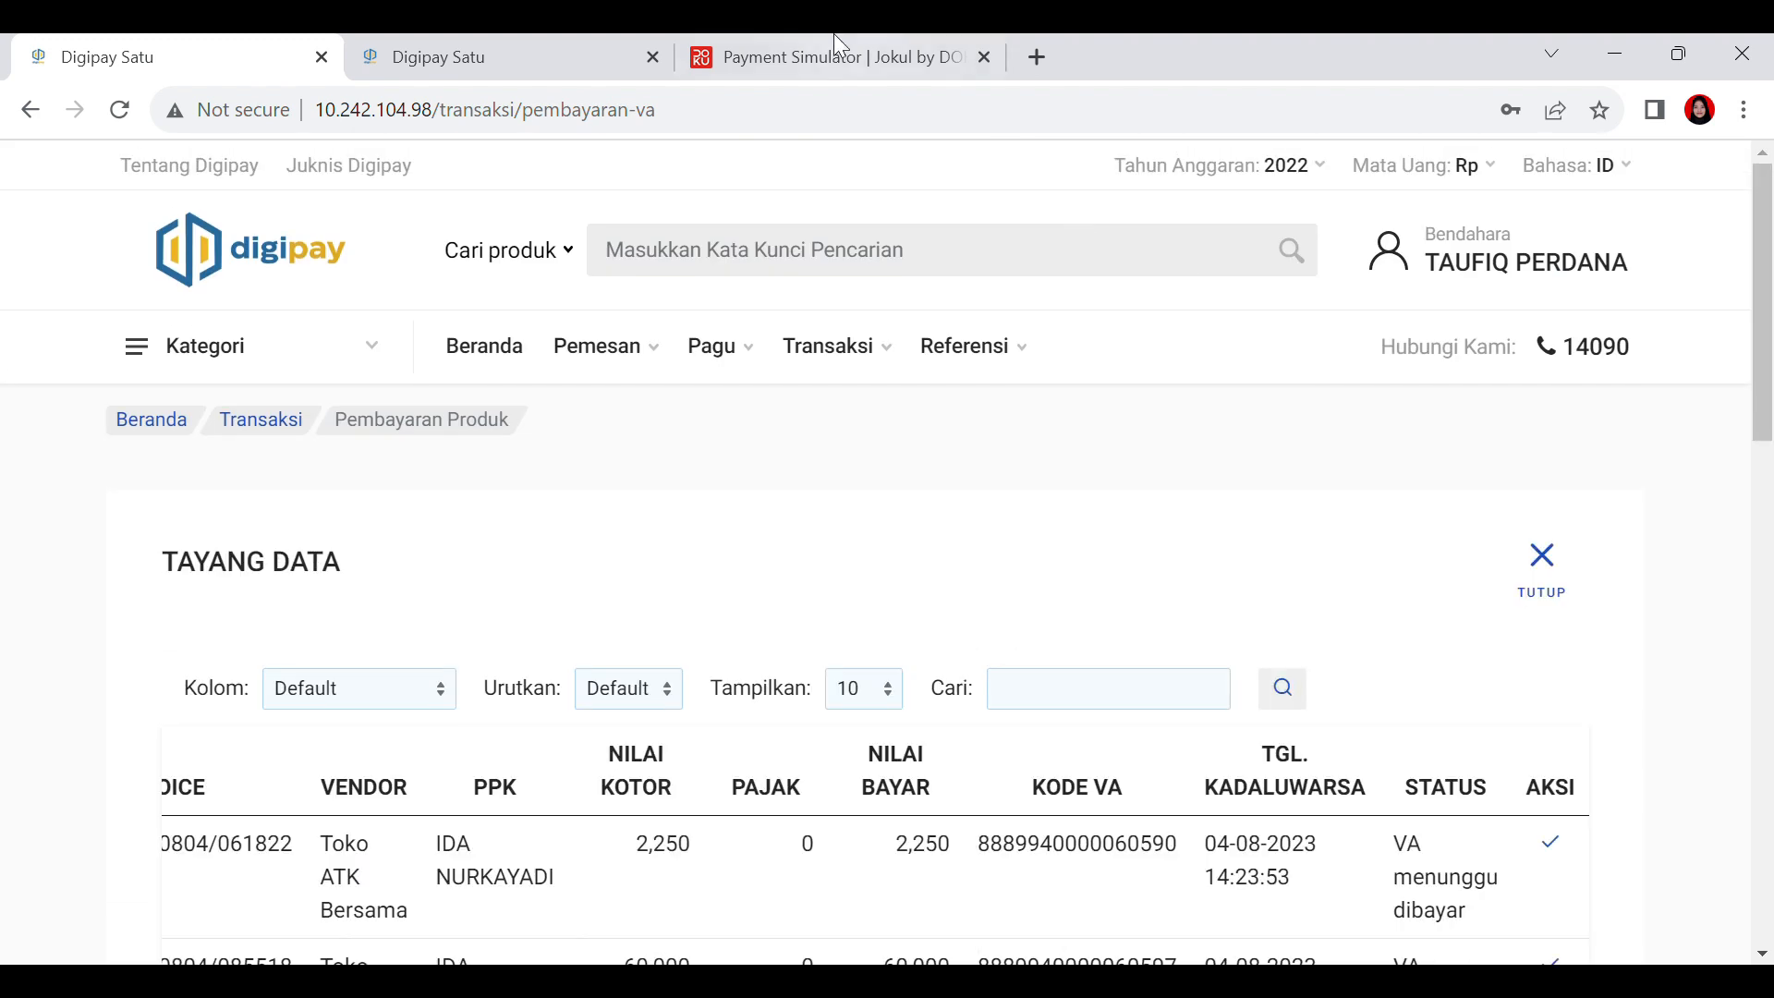
Step: Switch to the Mandiri VA Simulator, paste the copied virtual account number and run the inquiry
left_click(807, 35)
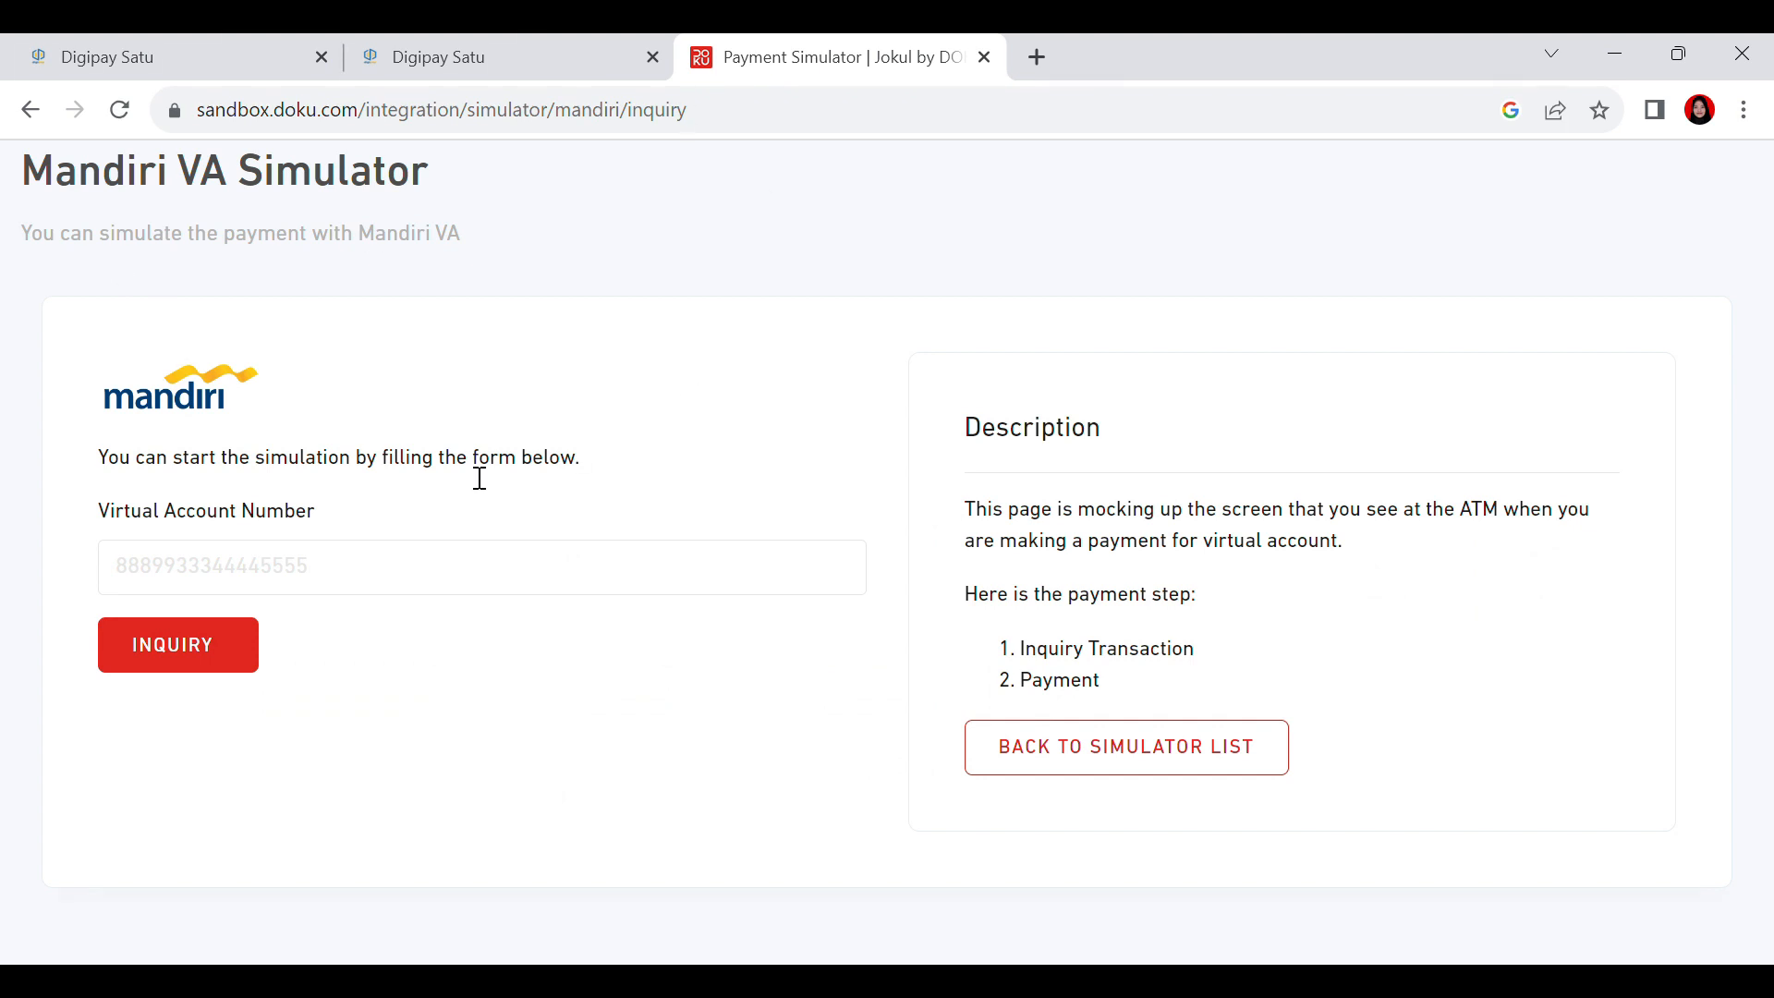
left_click(336, 587)
left_click(615, 714)
left_click(465, 592)
key("ctrl+v")
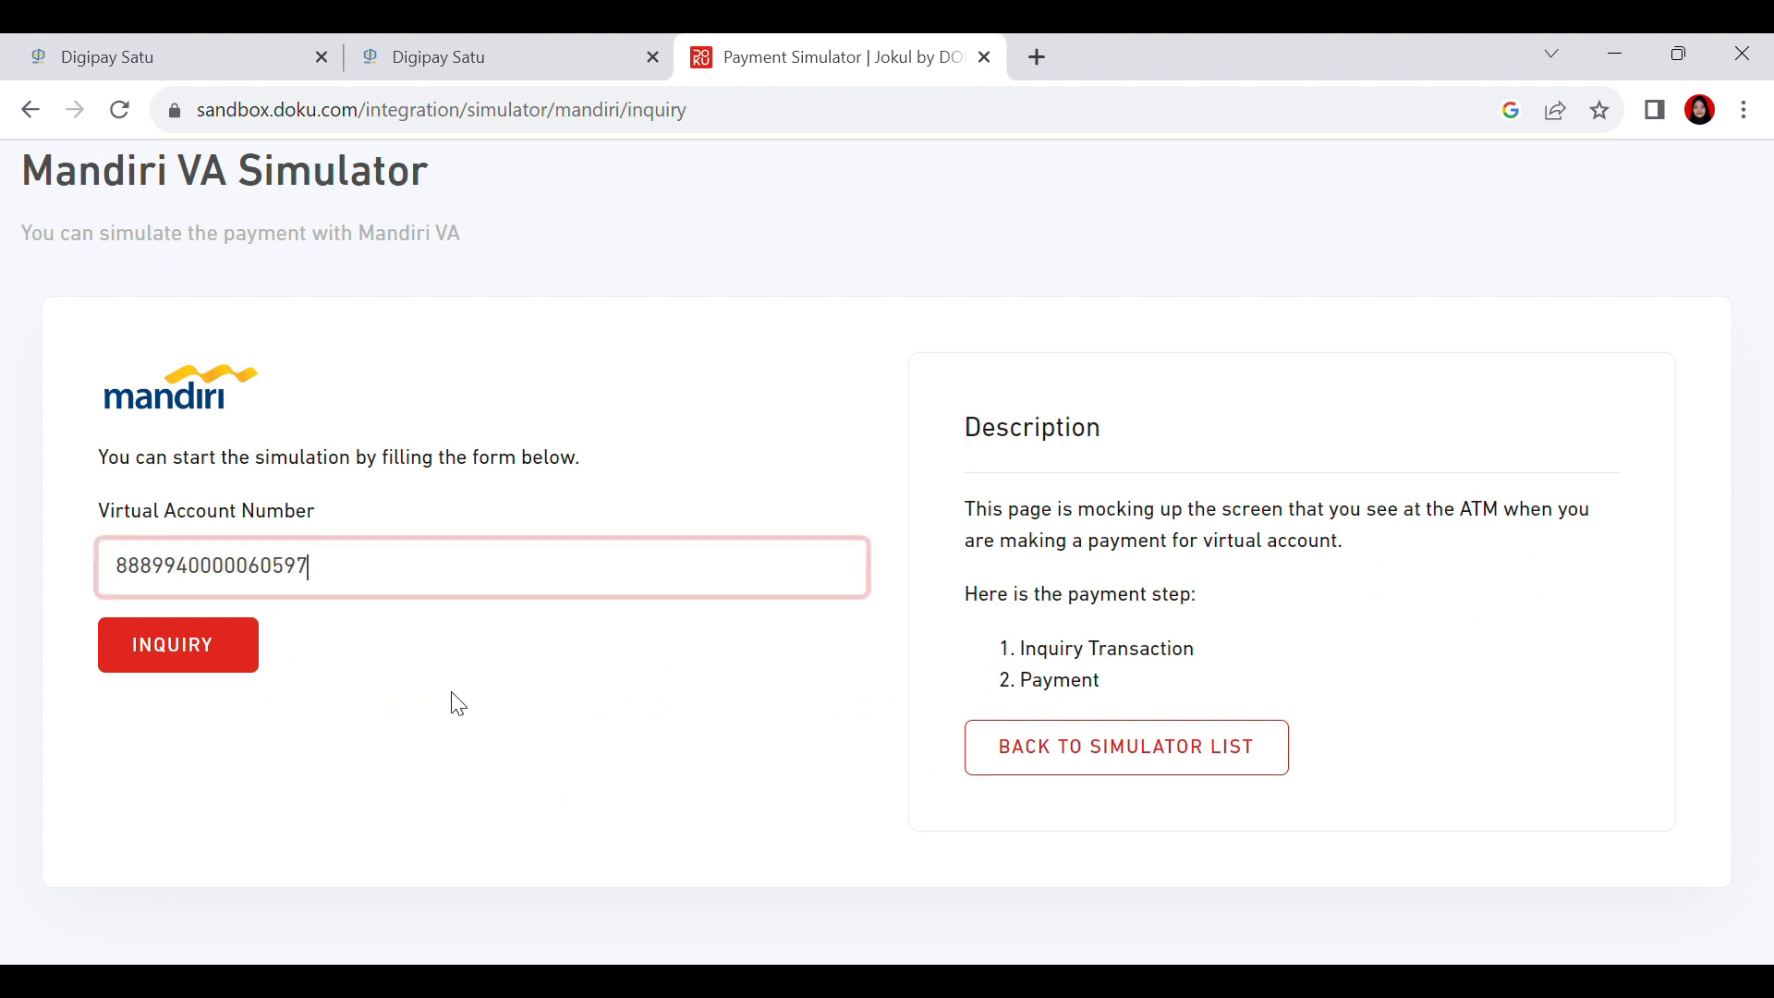
left_click(229, 652)
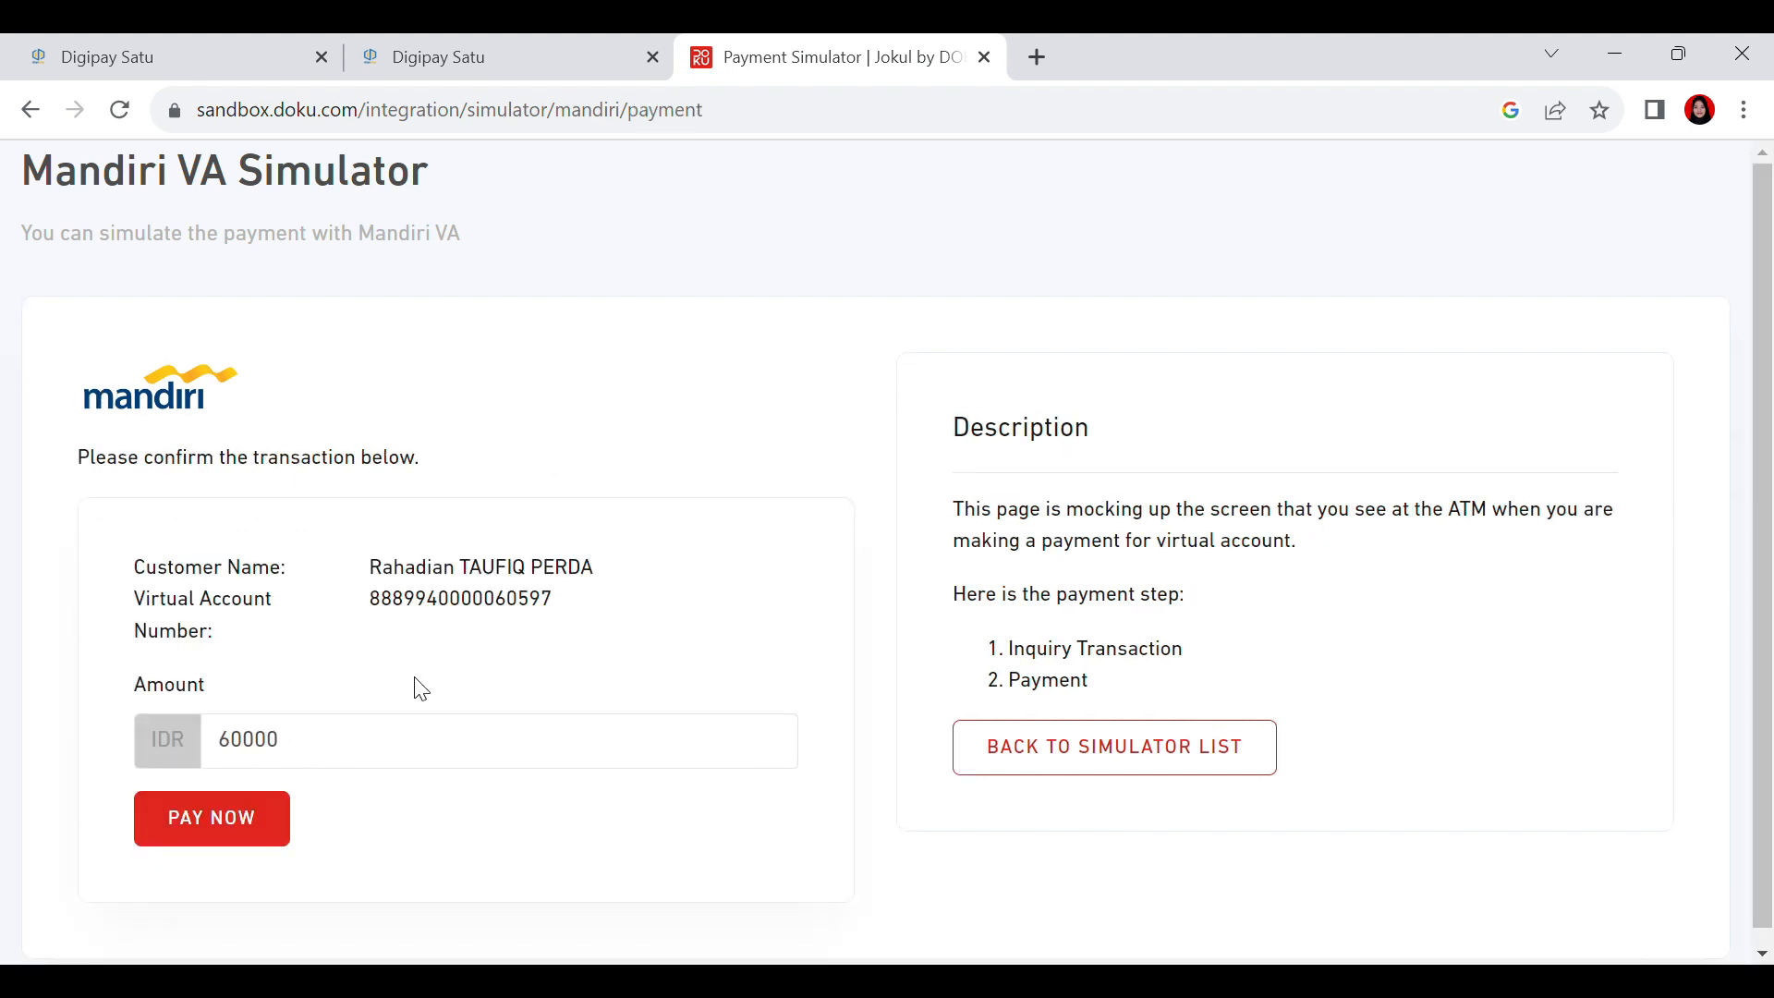
Step: Pay the IDR 60000 virtual account transaction and close the payment simulator
scroll(371, 722, "down", 1)
left_click(277, 813)
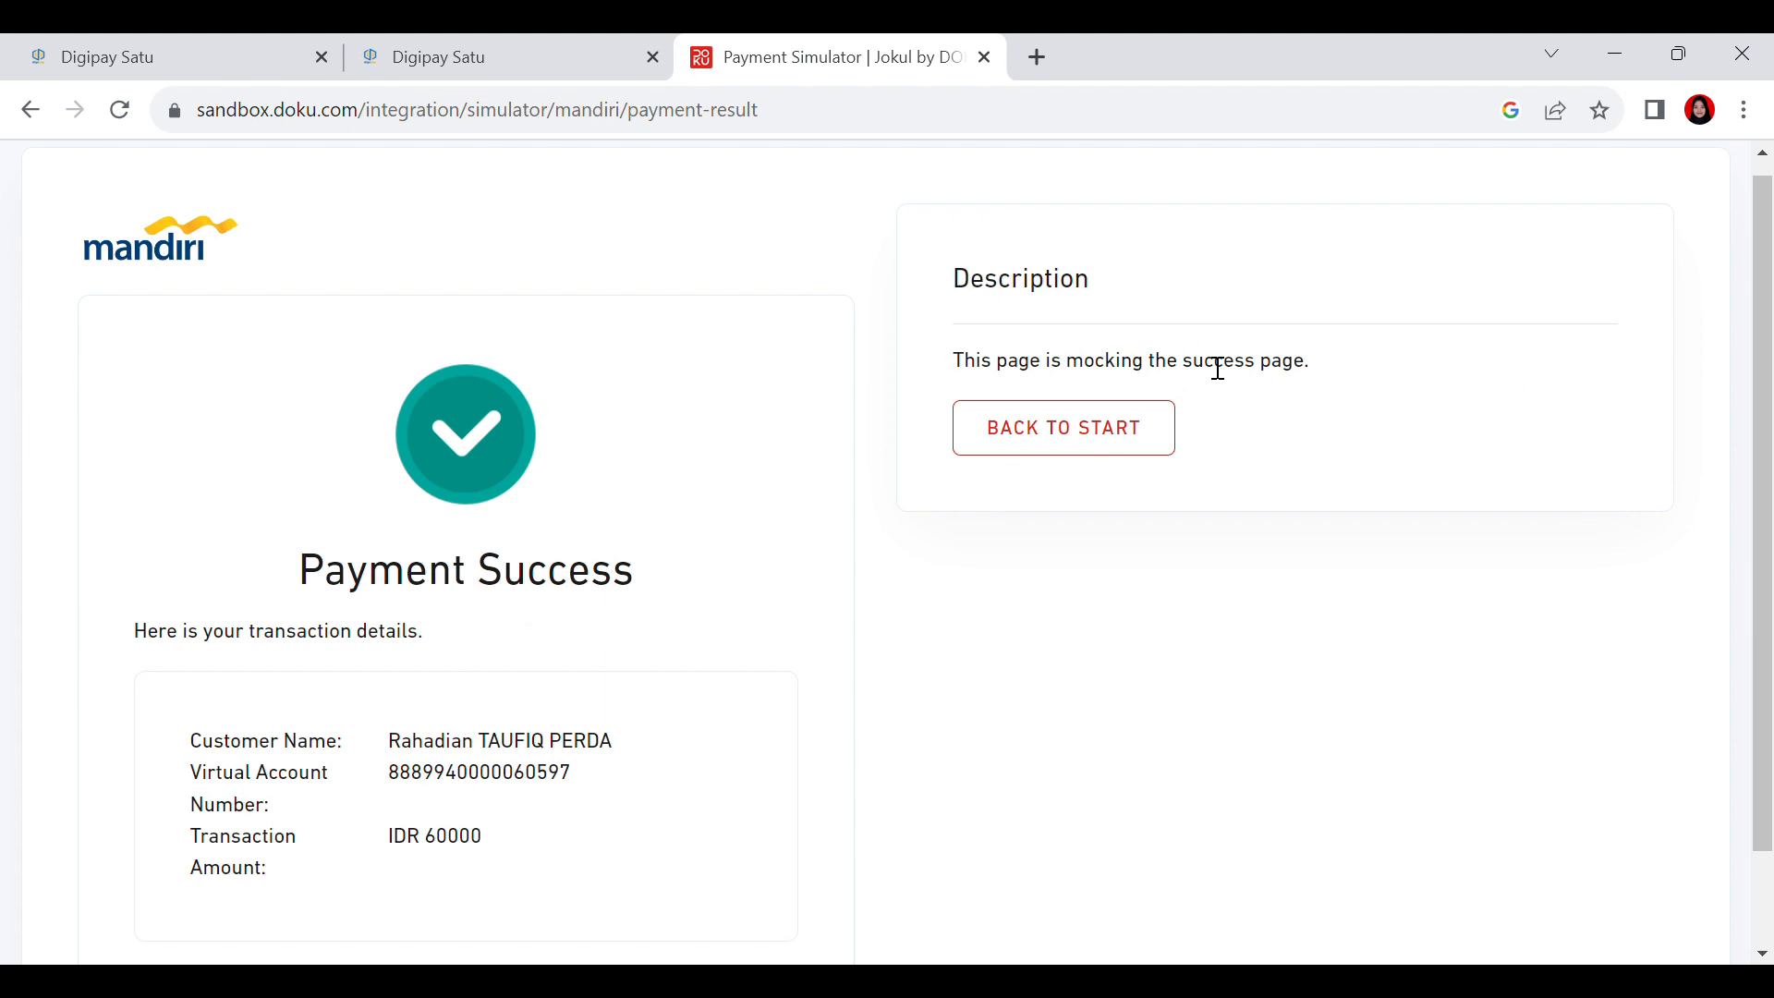
key("ctrl+w")
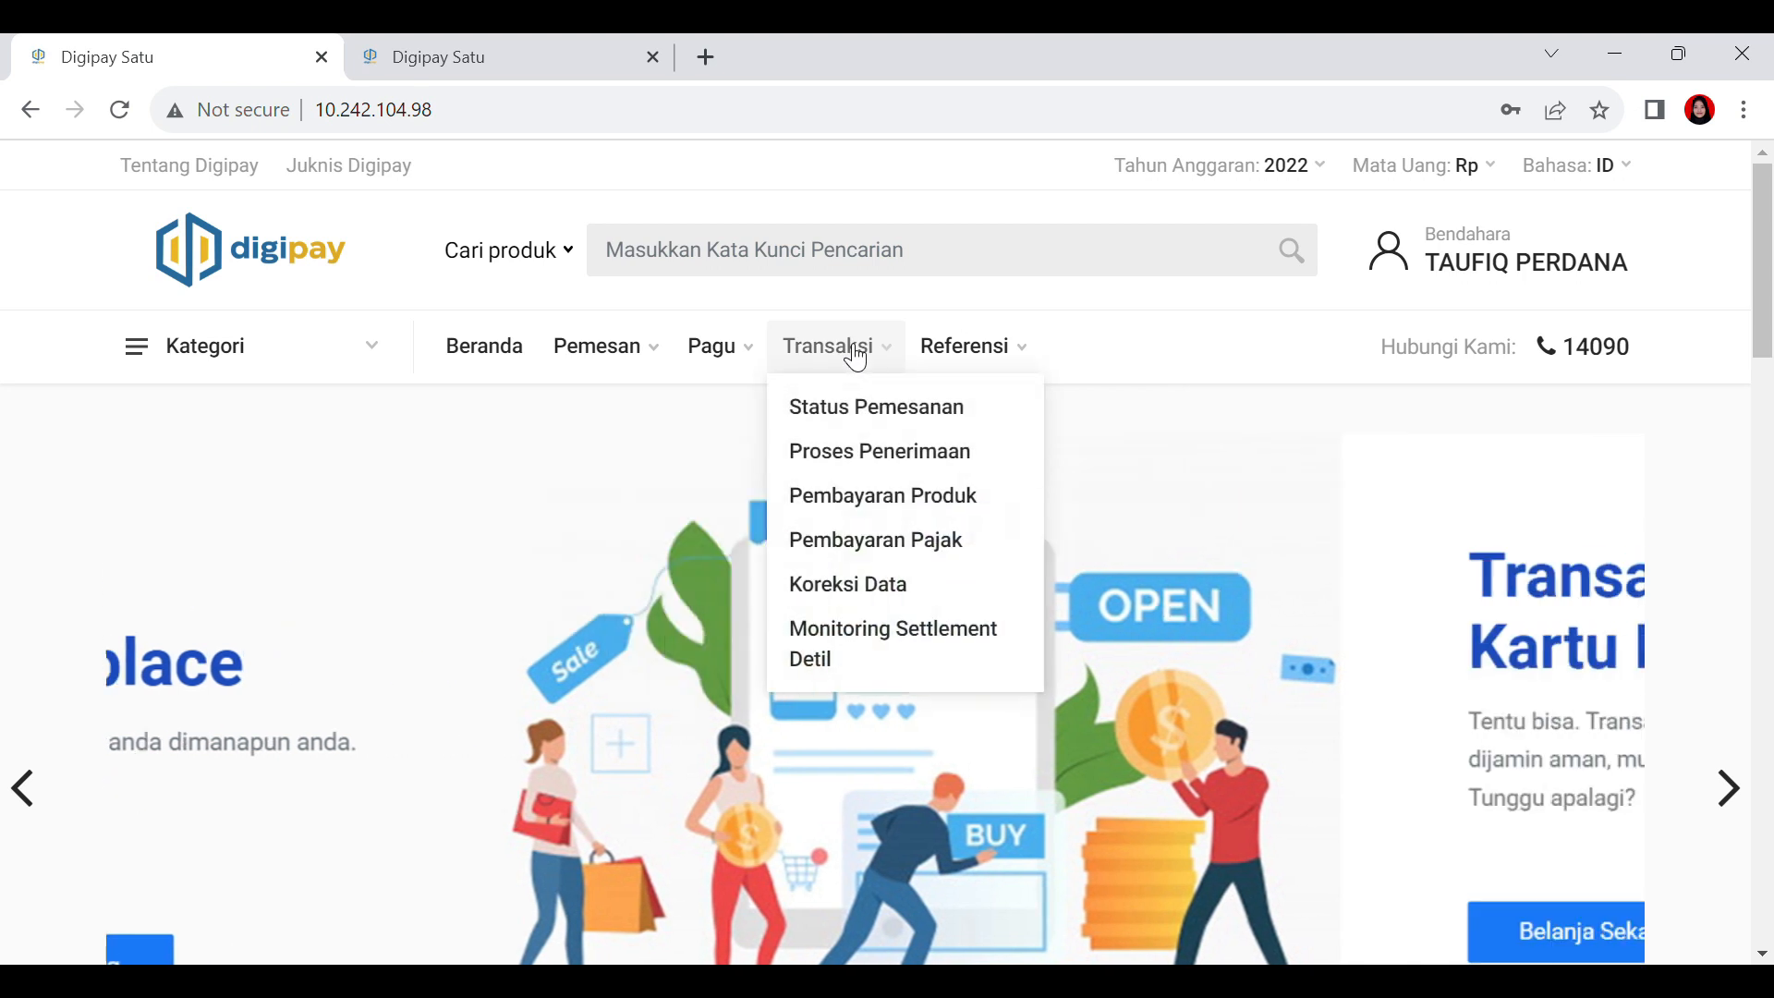
Step: Reopen the 60,000 ballpoint order from the Bendahara's product payment list and process its payment again
mouse_move(851, 343)
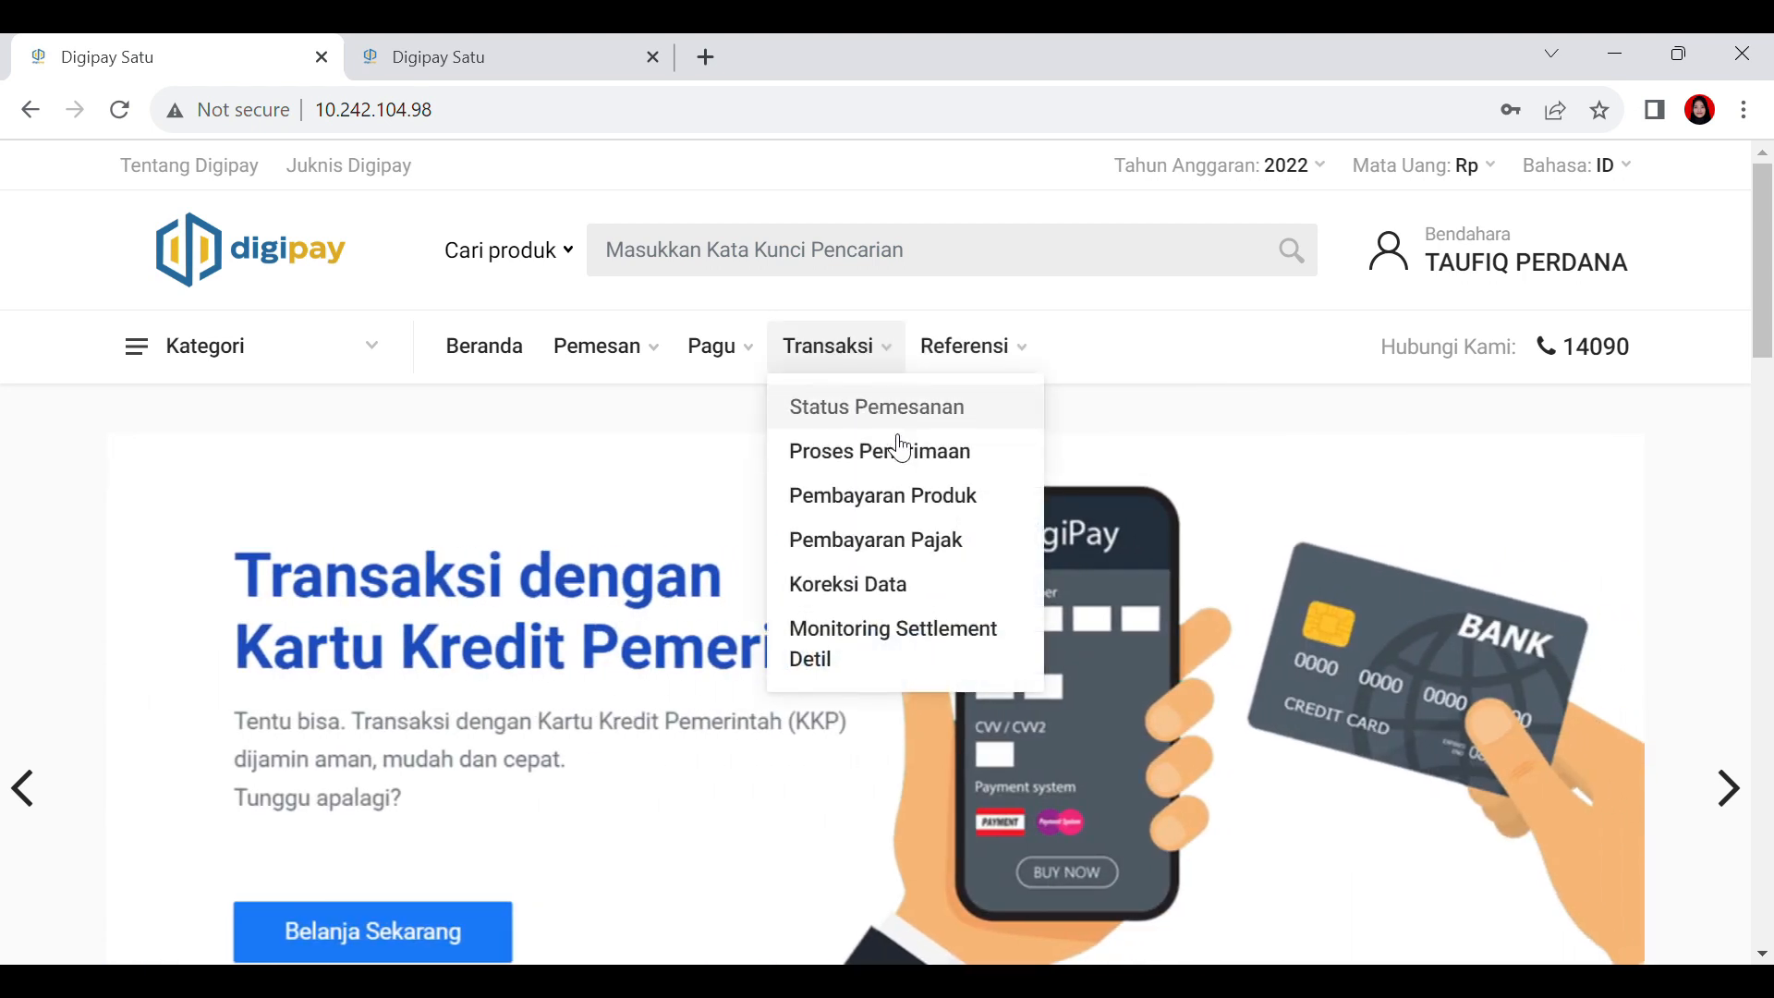
left_click(918, 500)
scroll(1243, 531, "down", 5)
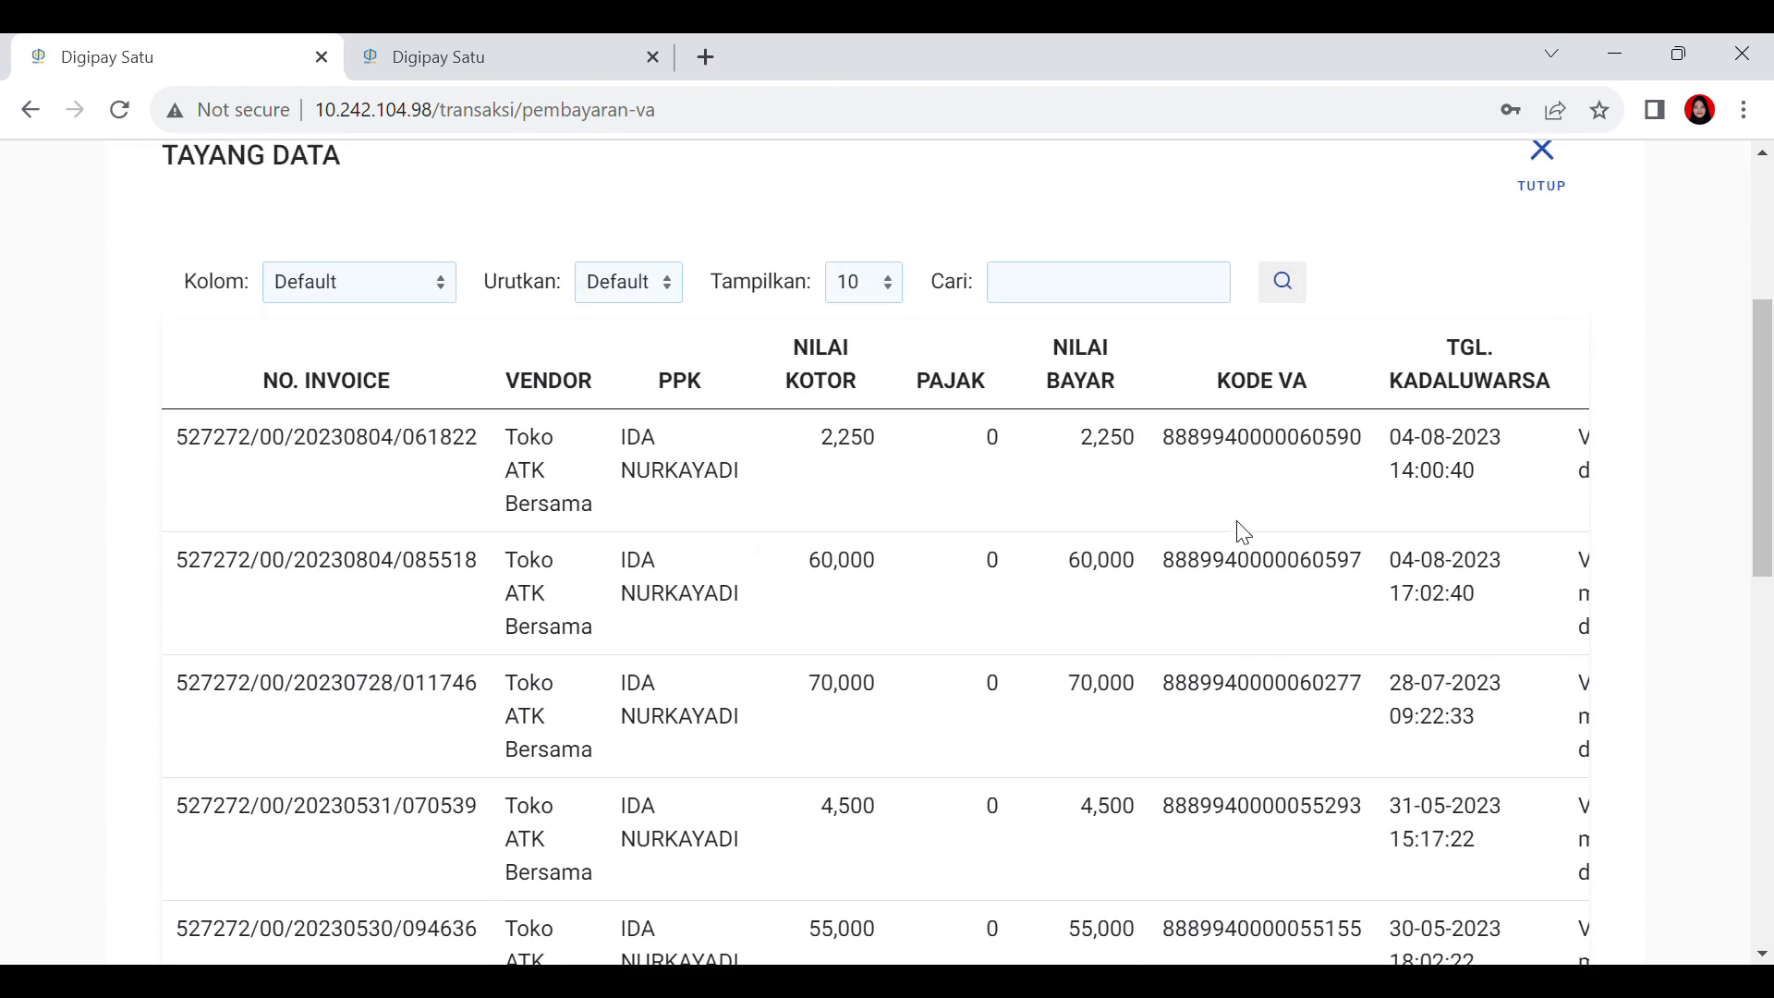
scroll(894, 800, "down", 12)
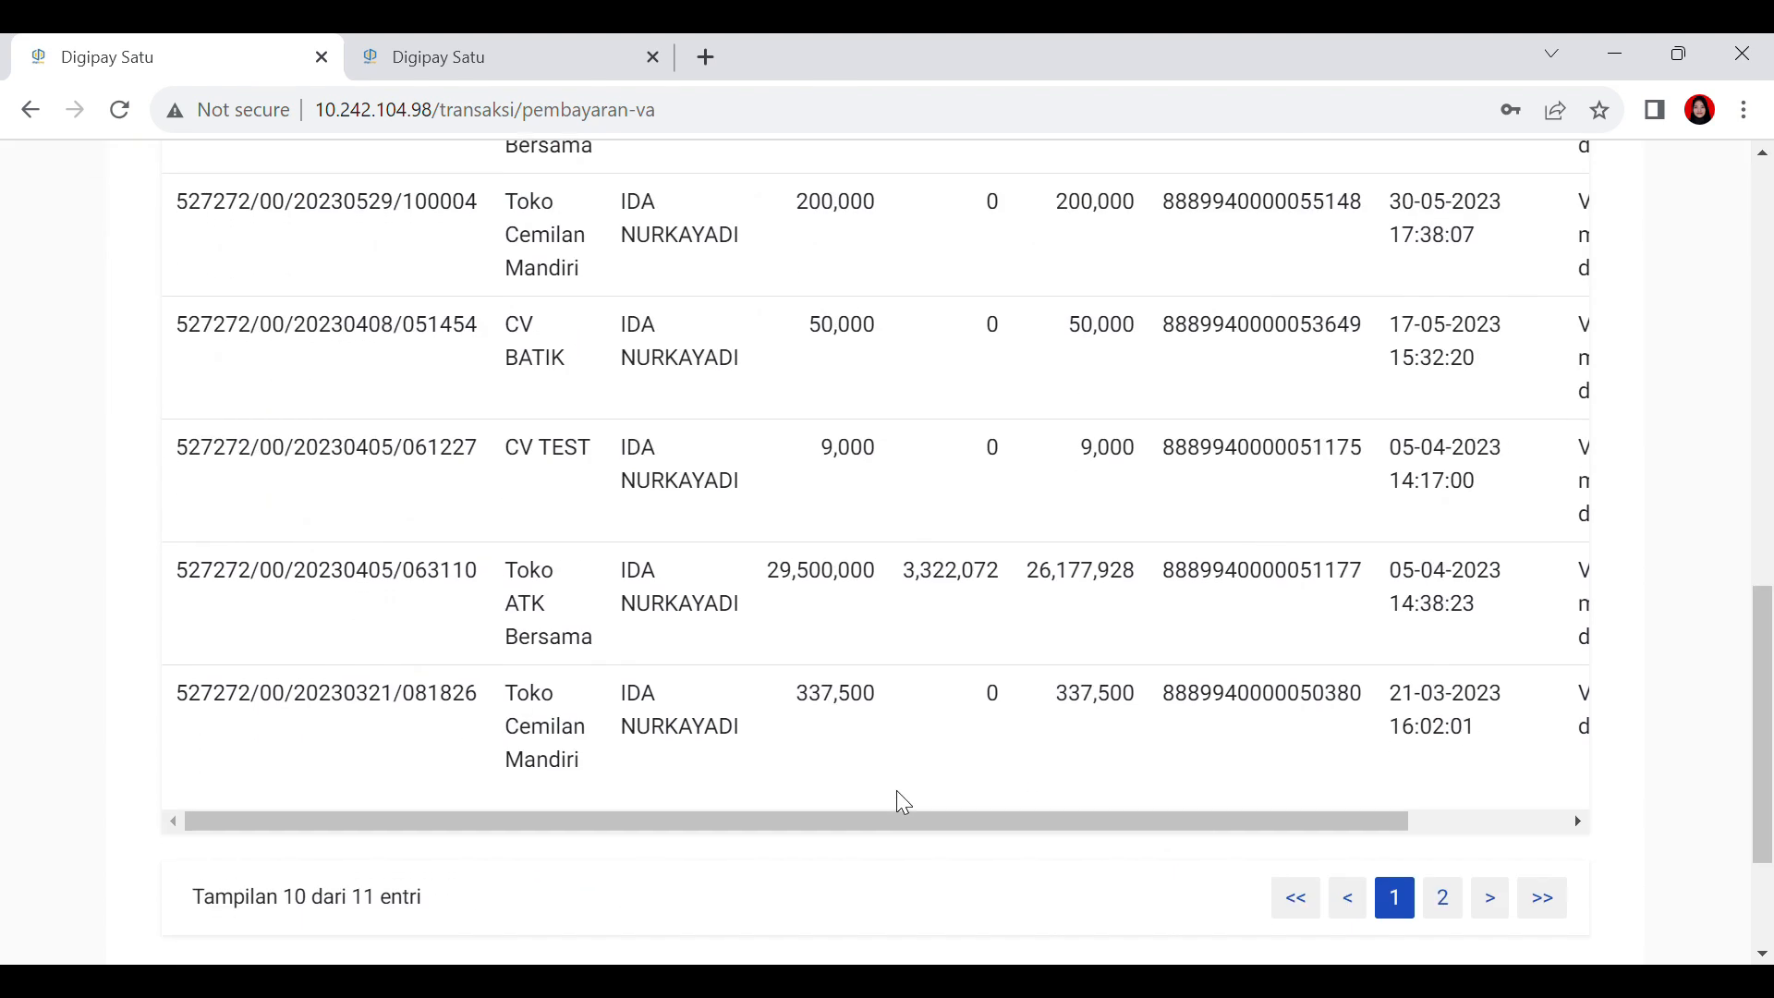
scroll(1124, 496, "right", 5)
scroll(1139, 494, "up", 15)
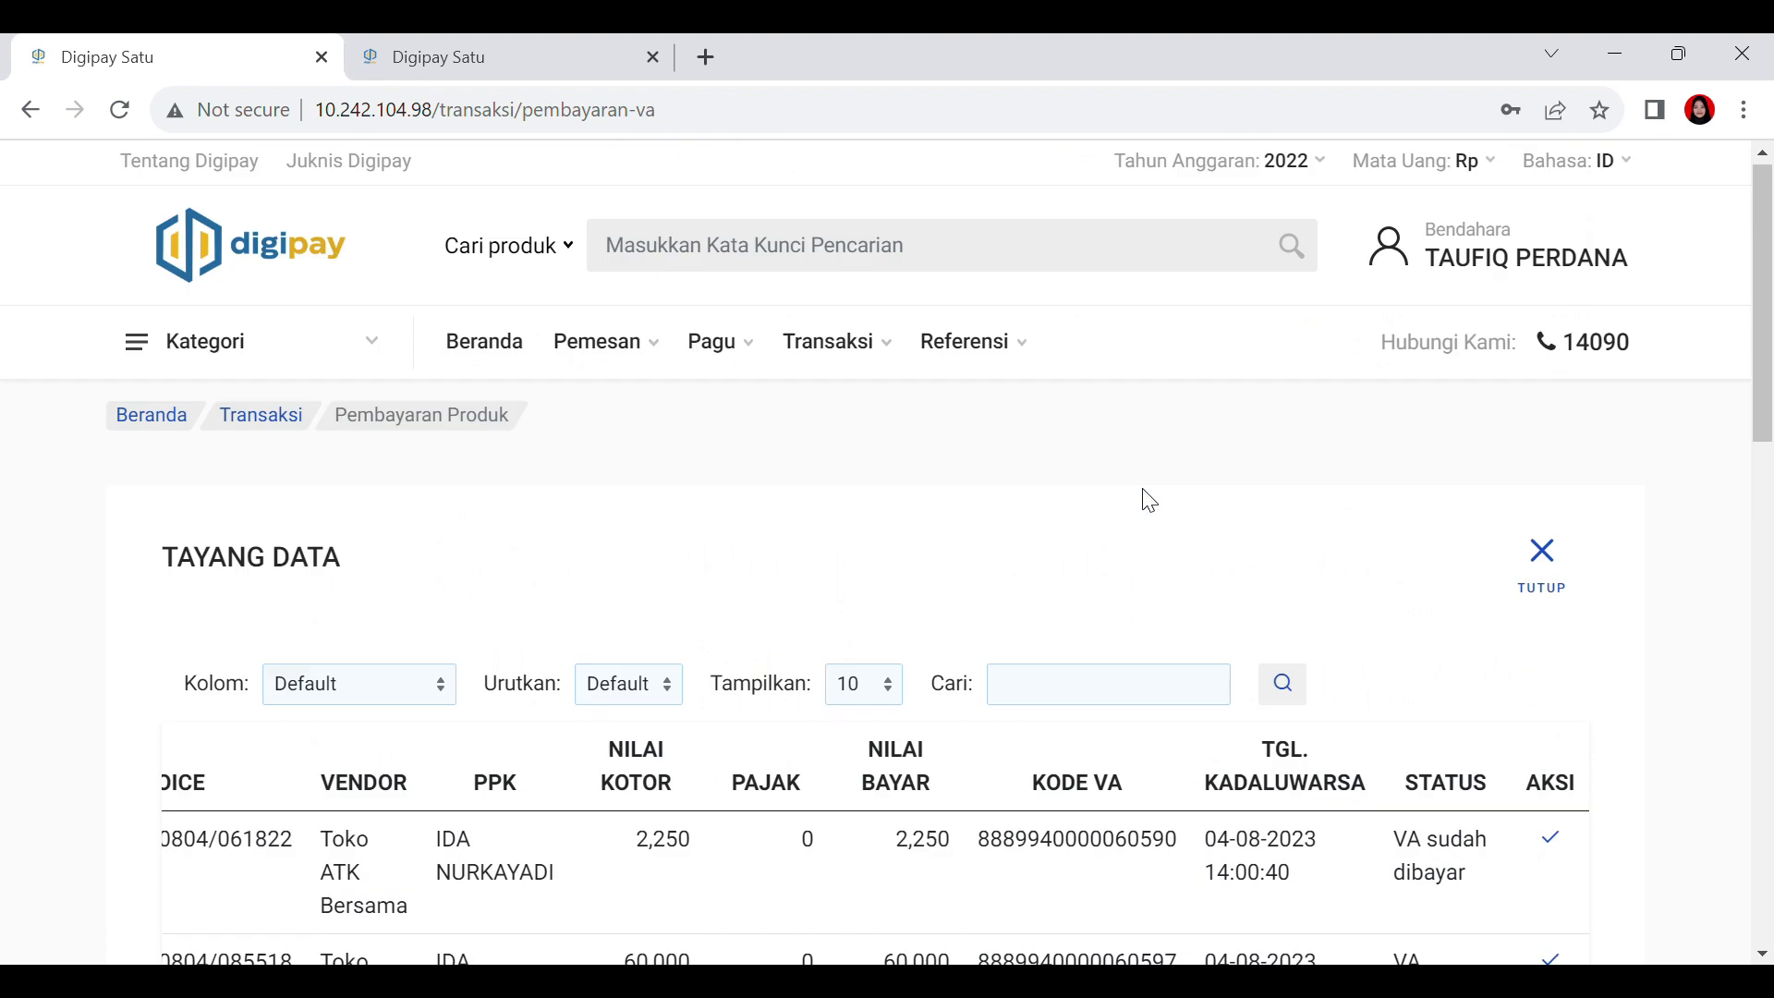
scroll(1166, 700, "down", 3)
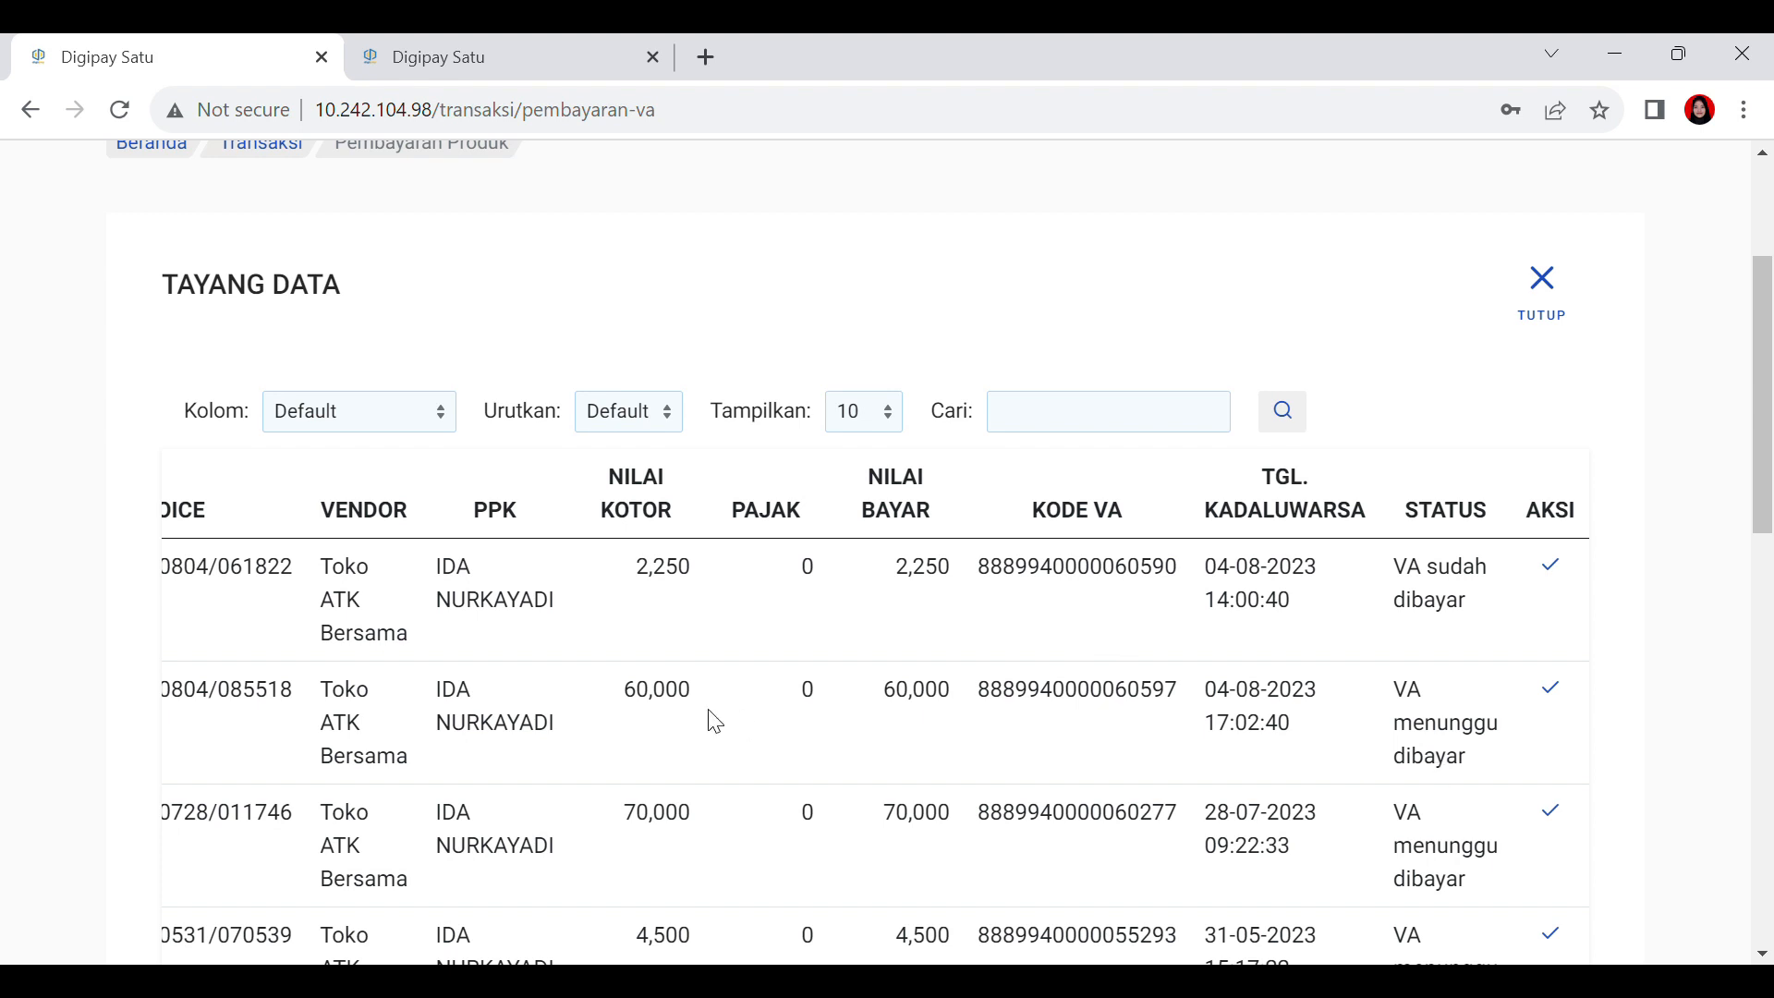
left_click(1552, 692)
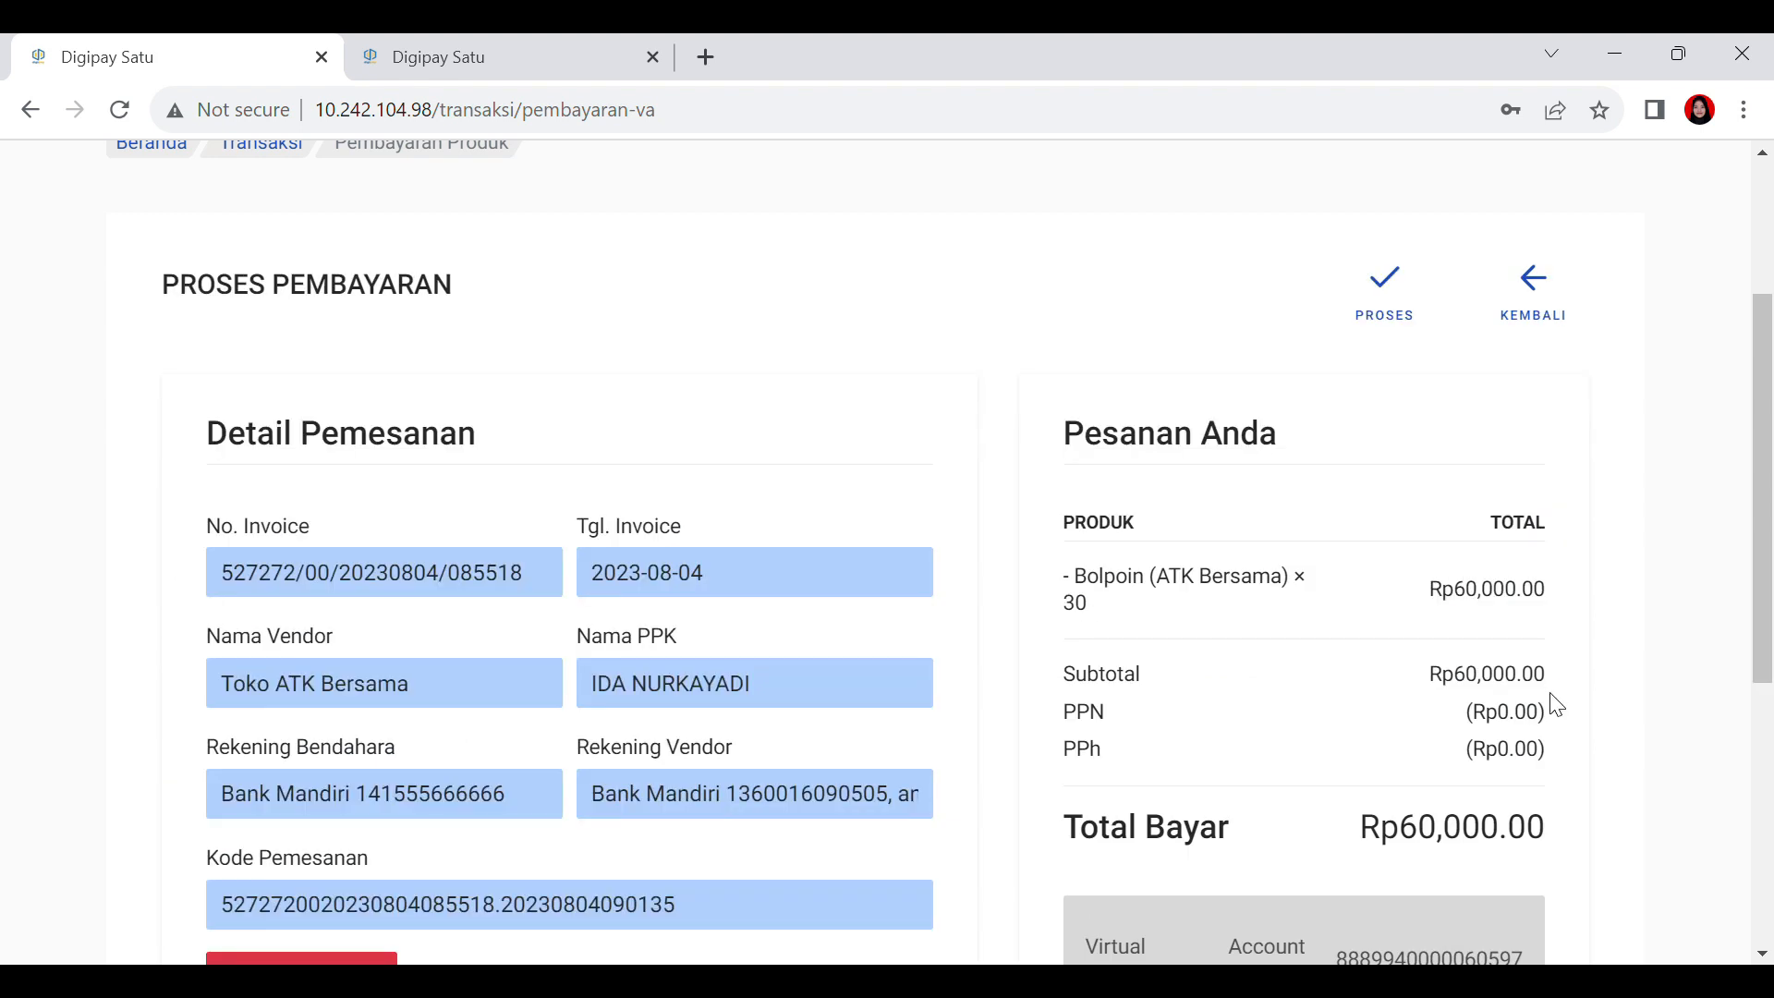
left_click(1411, 294)
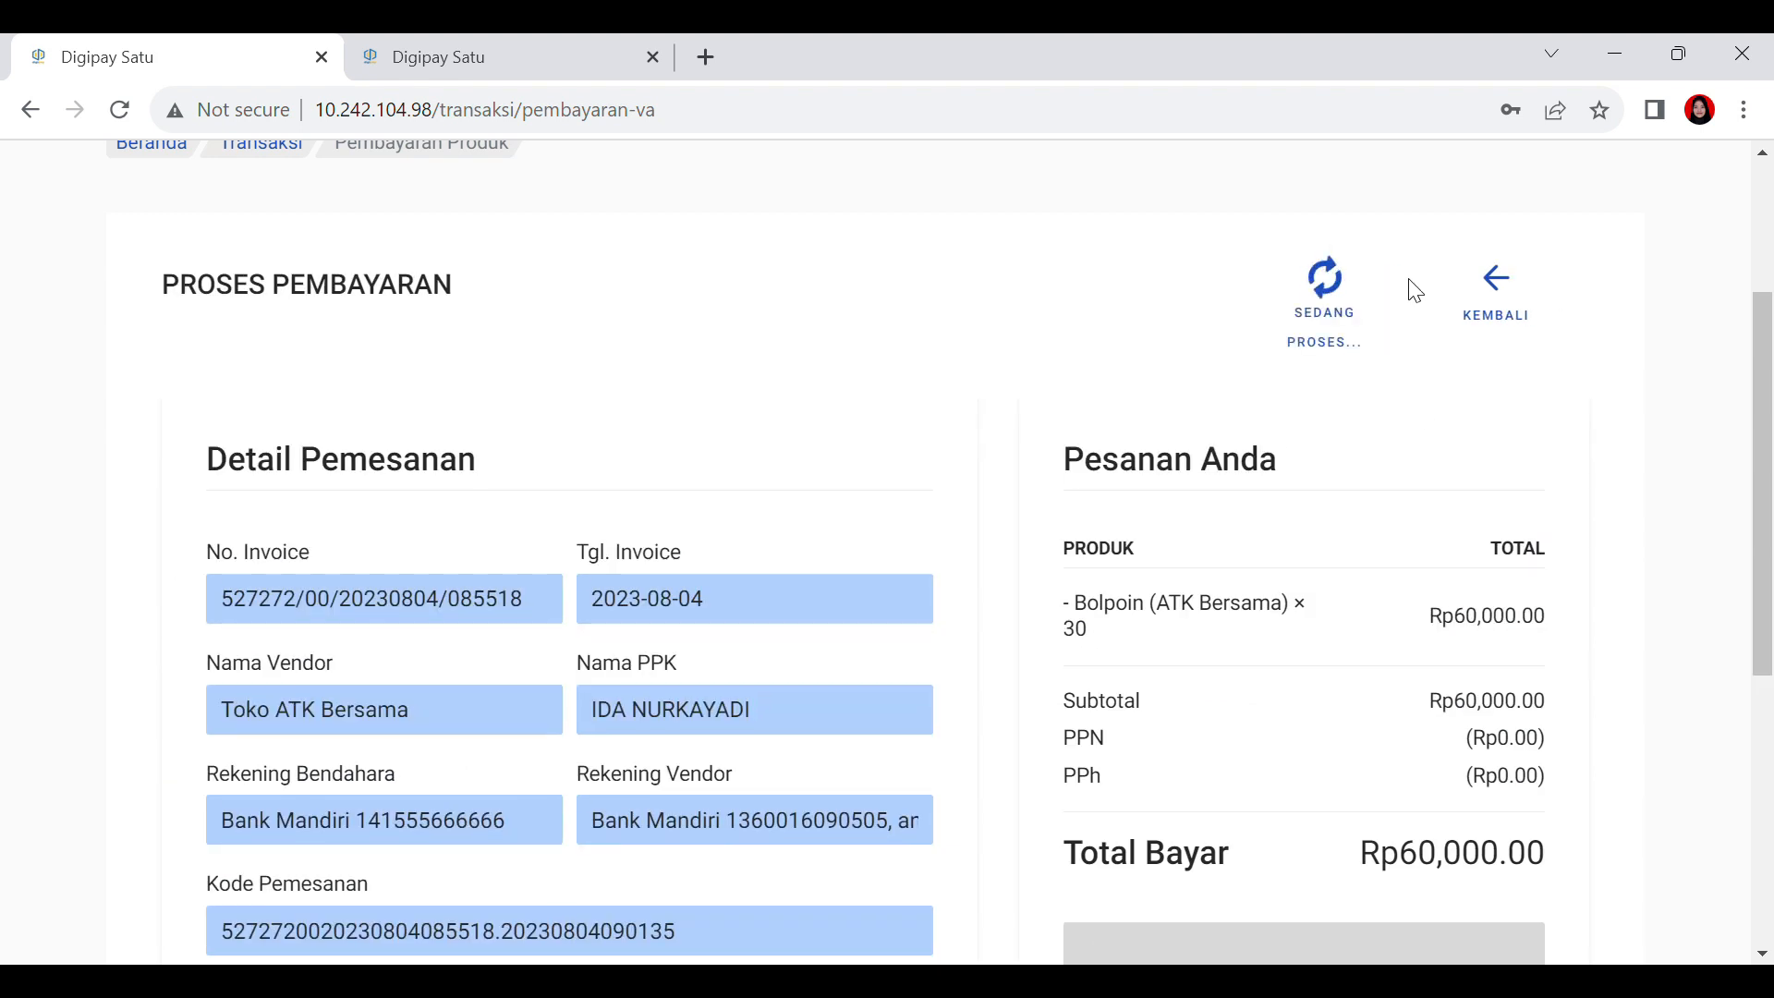